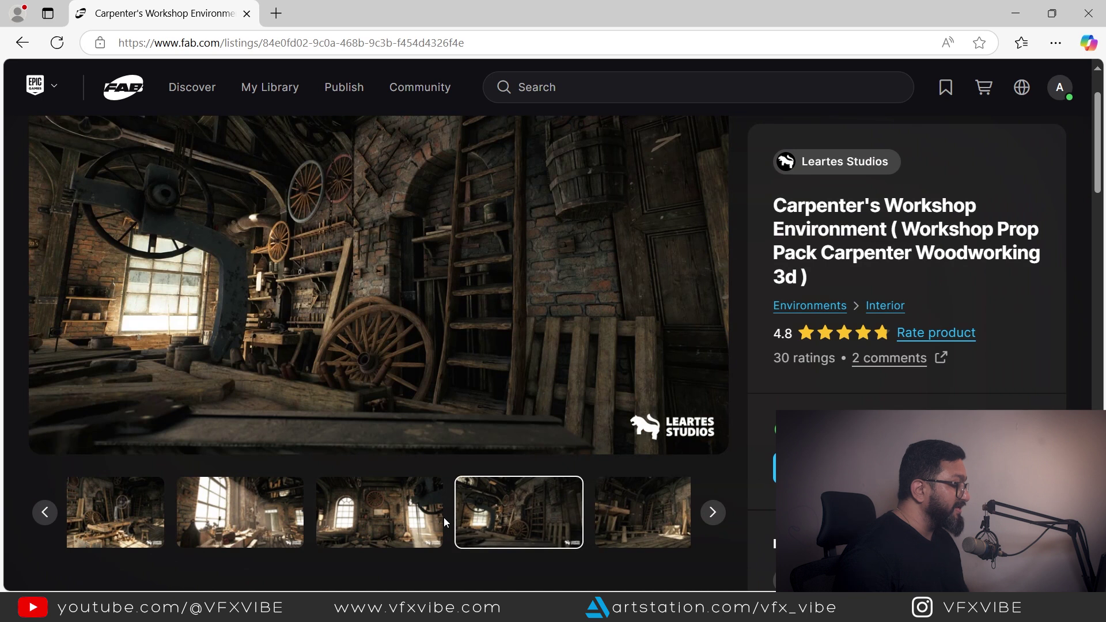
Switch to the CarpenterWorkshop level in Unreal Editor and frame the statue, viewing it from a raised angle
click(1015, 13)
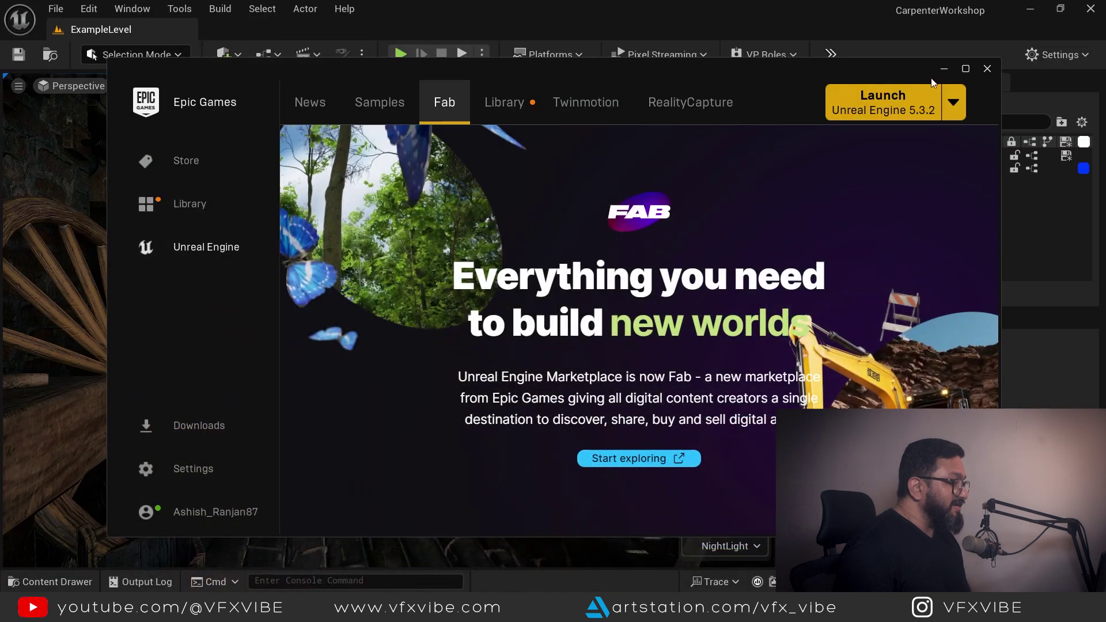
click(943, 70)
click(394, 284)
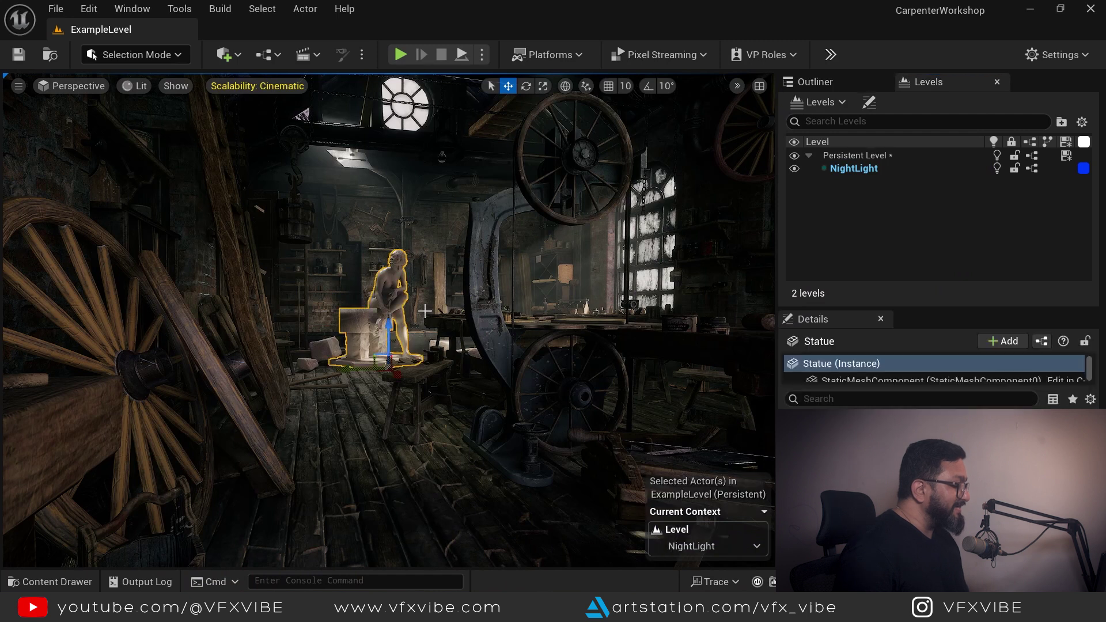
key(f)
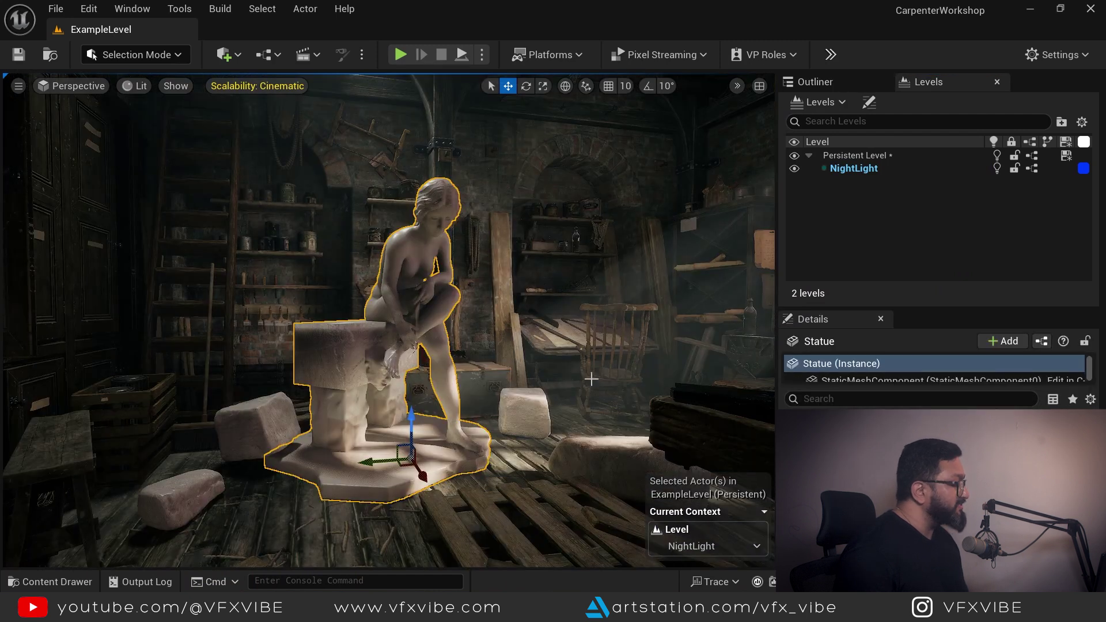
alt+drag(413, 348, 371, 392)
alt+drag(483, 284, 510, 284)
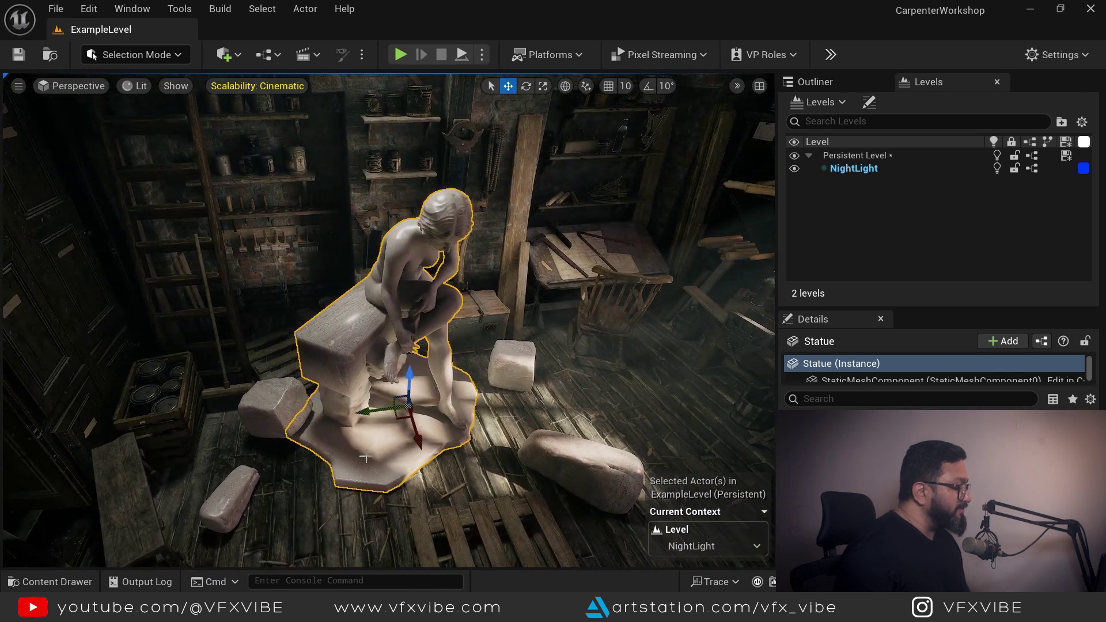
Inspect the granite stones lying around the statue by selecting them one after another
click(513, 360)
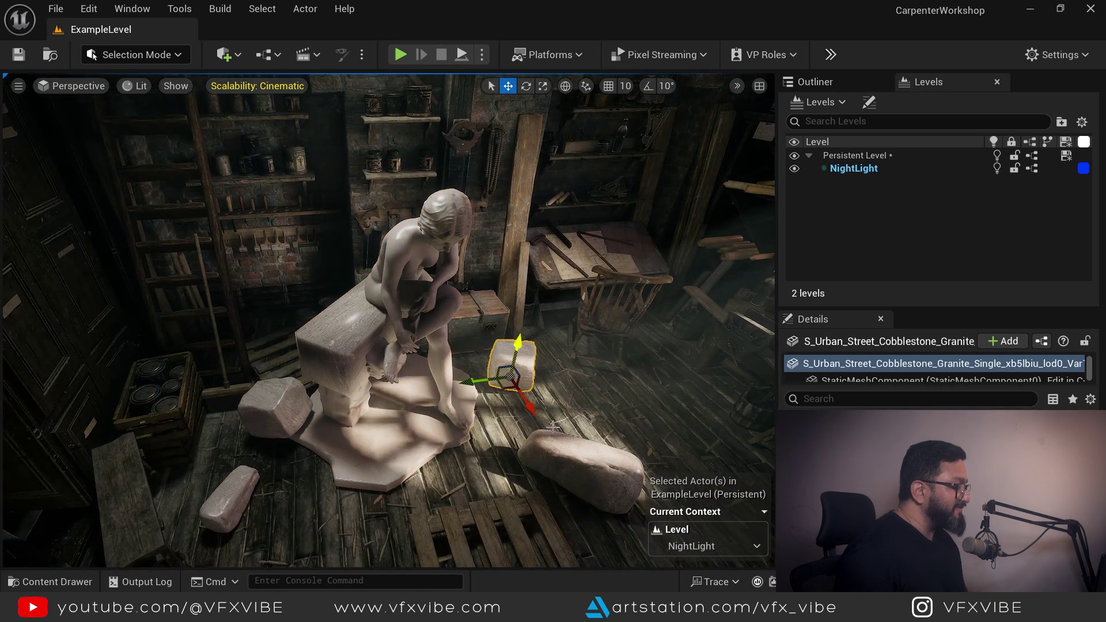
click(581, 472)
click(262, 398)
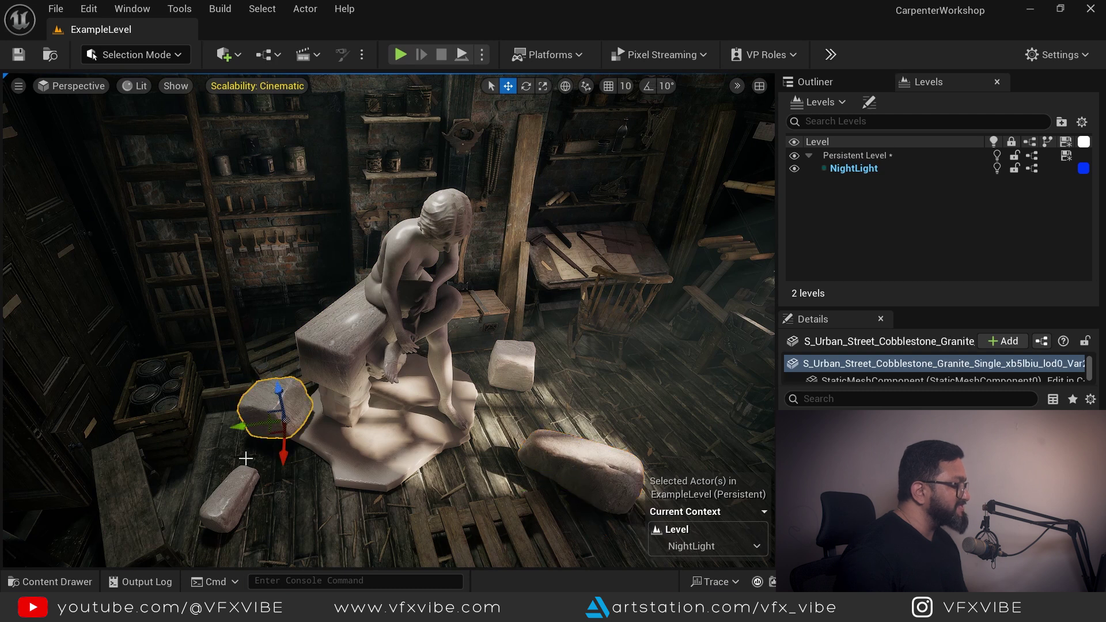
alt+drag(497, 342, 492, 319)
Examine the statue's M_Marbel material graph from the output node back to the texture coordinates, and close the material
click(407, 260)
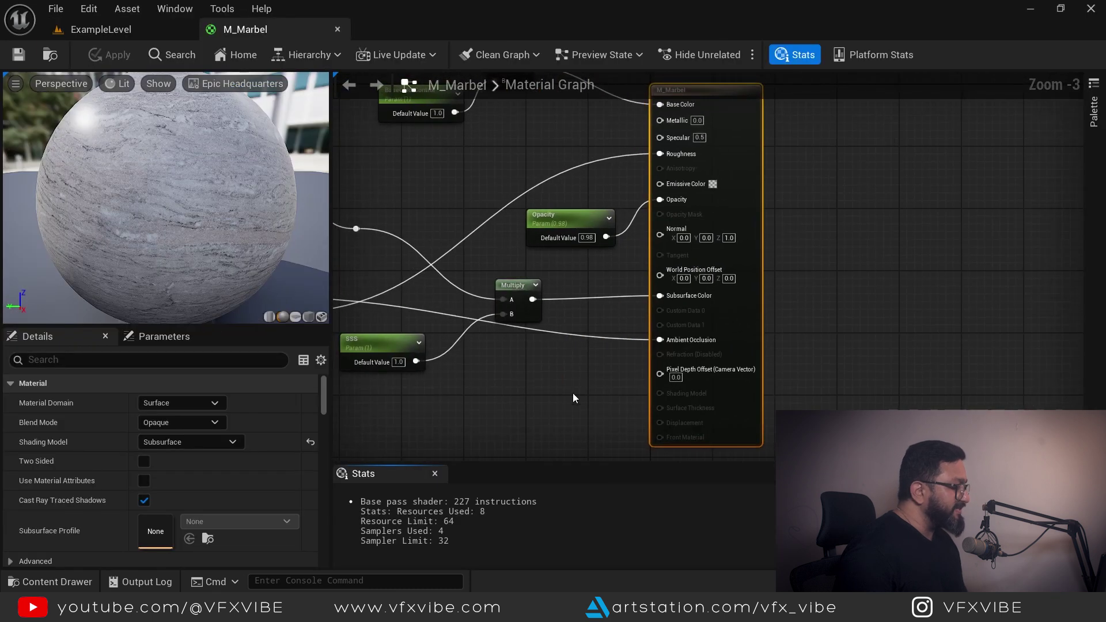
scroll(572, 393, down, 1)
right_drag(572, 393, 672, 260)
scroll(565, 253, up, 2)
right_drag(564, 253, 661, 237)
right_drag(648, 155, 615, 213)
right_drag(760, 296, 643, 239)
right_drag(768, 266, 648, 257)
right_drag(796, 386, 793, 313)
right_drag(522, 361, 754, 393)
scroll(683, 323, down, 2)
right_drag(625, 320, 712, 345)
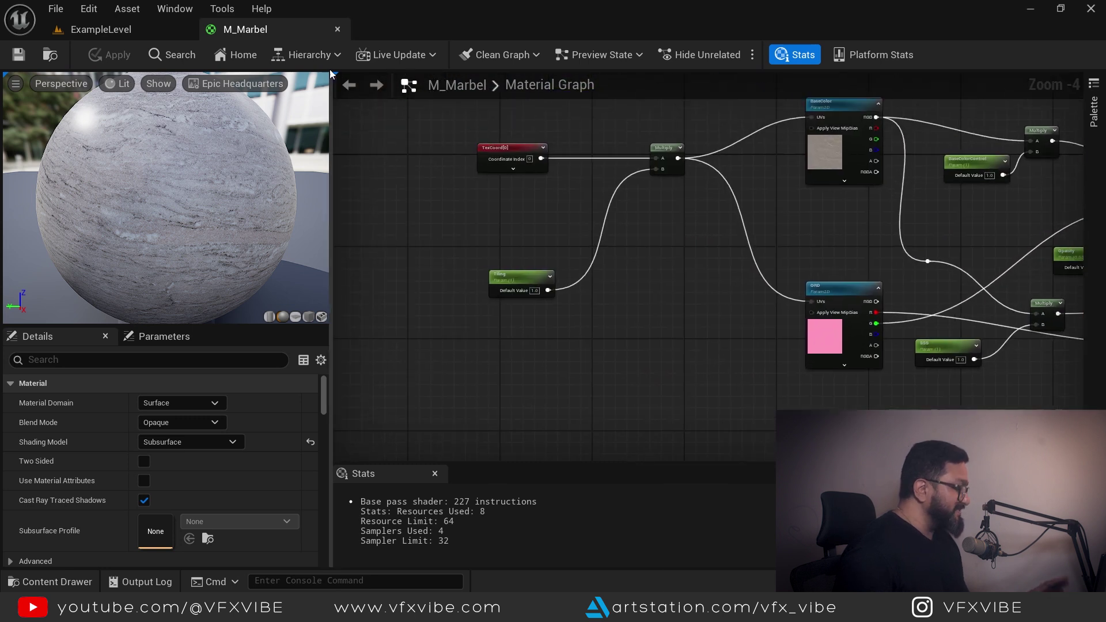
click(336, 28)
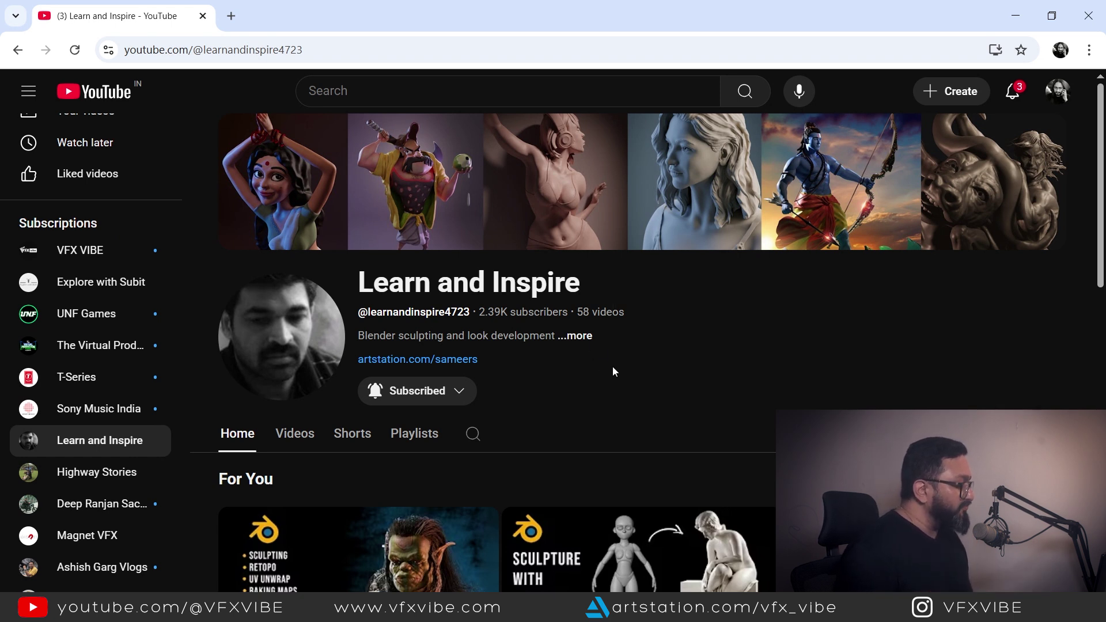
Switch to the Learn and Inspire YouTube channel and look through its list of videos
scroll(613, 367, down, 3)
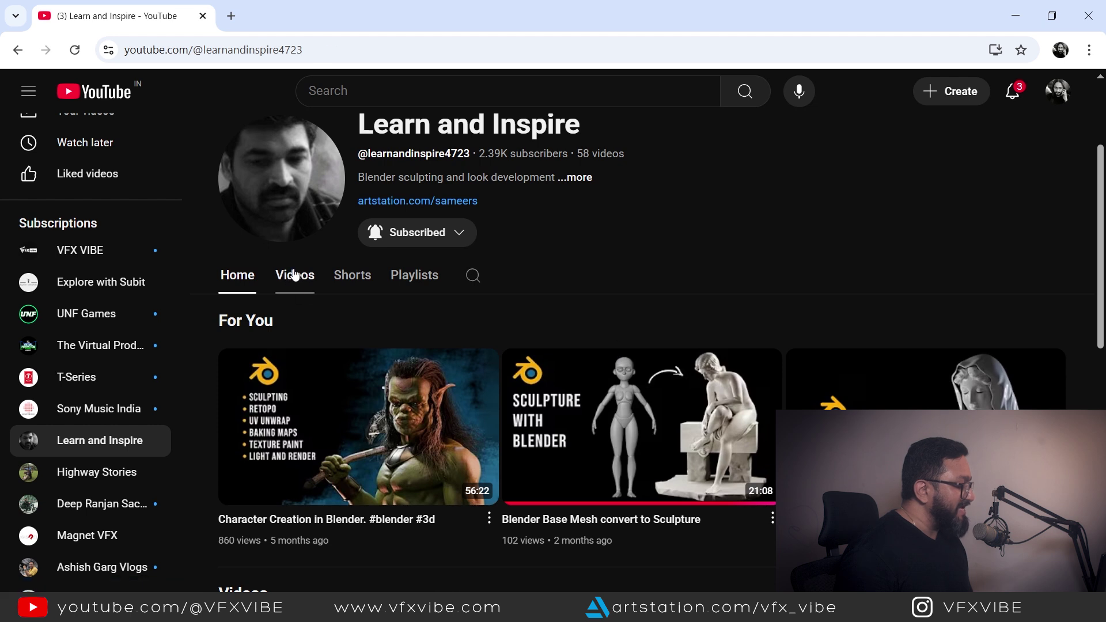
click(294, 274)
scroll(605, 305, down, 3)
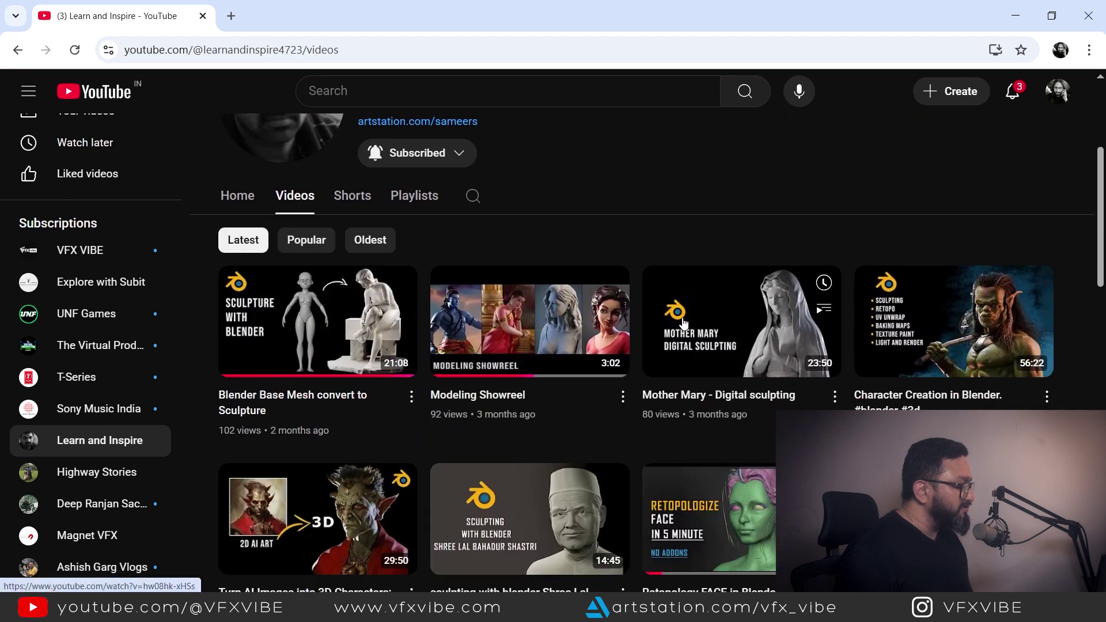
scroll(683, 324, down, 1)
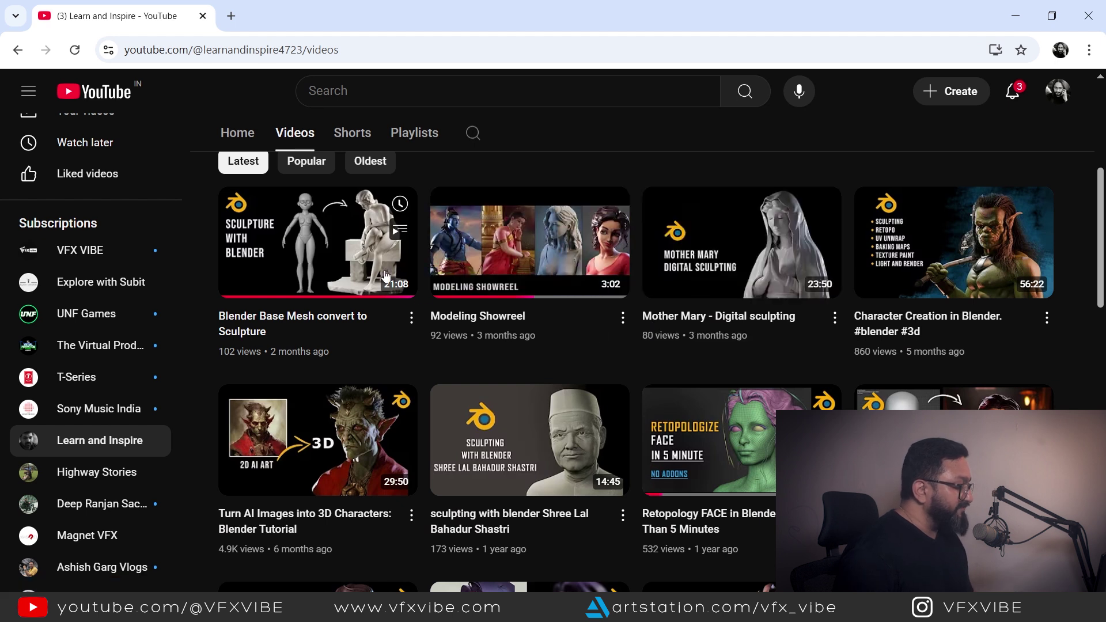
scroll(657, 310, down, 1)
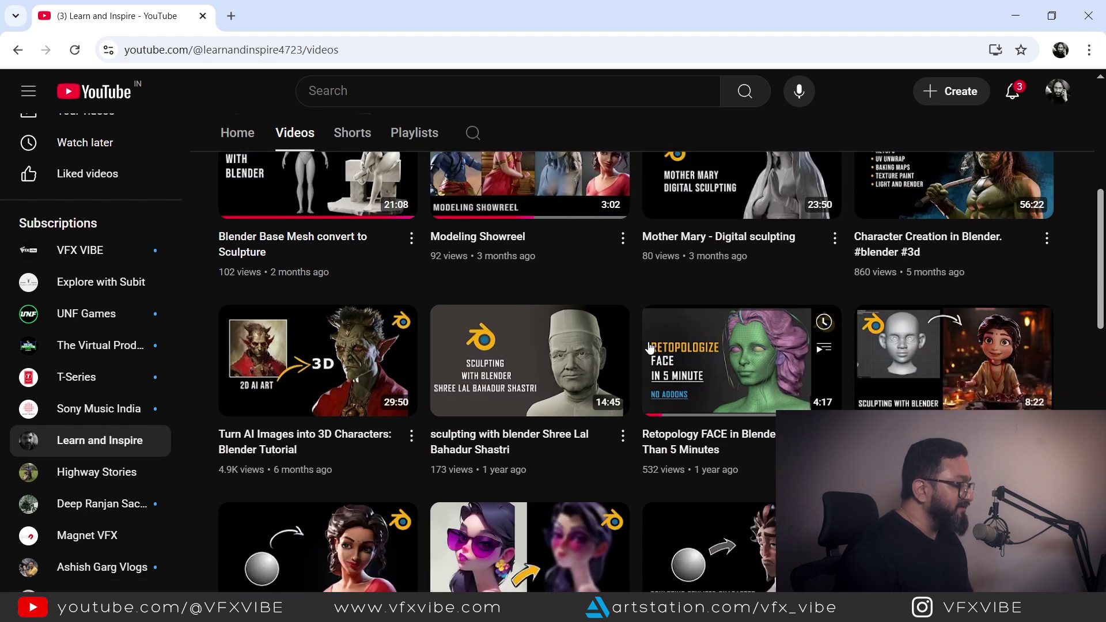
scroll(518, 345, up, 3)
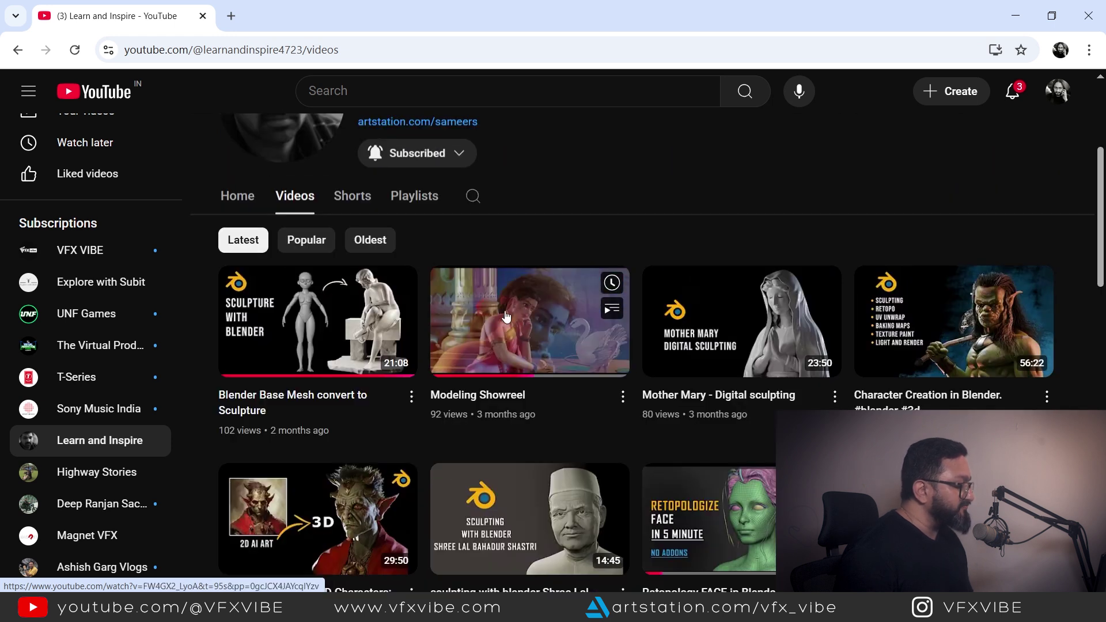
mouse_move(308, 321)
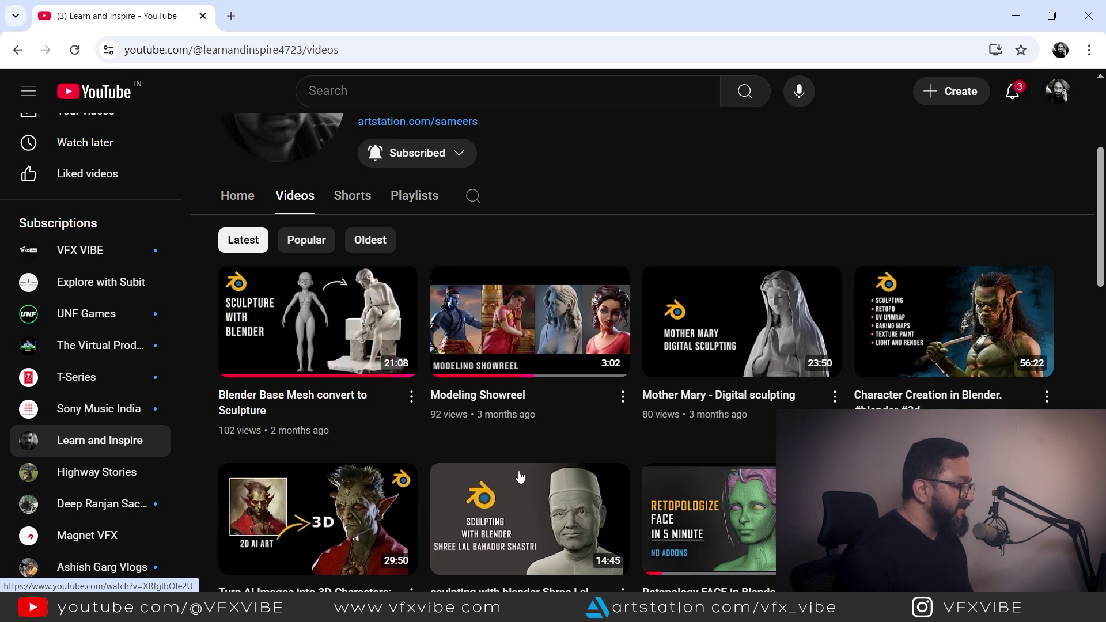
scroll(876, 344, down, 3)
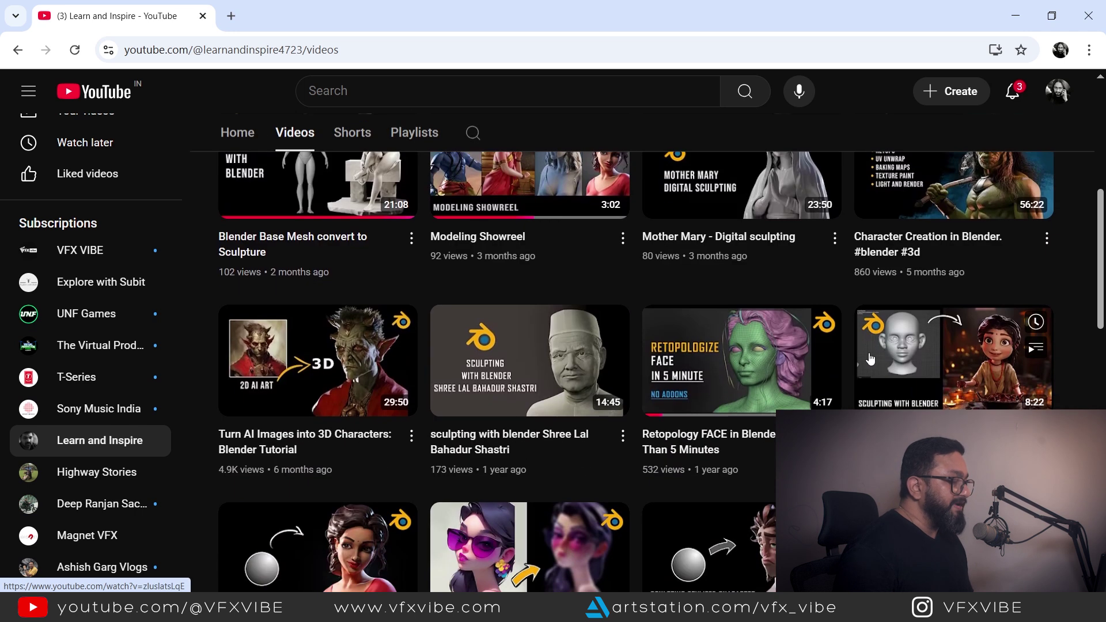
scroll(712, 348, down, 3)
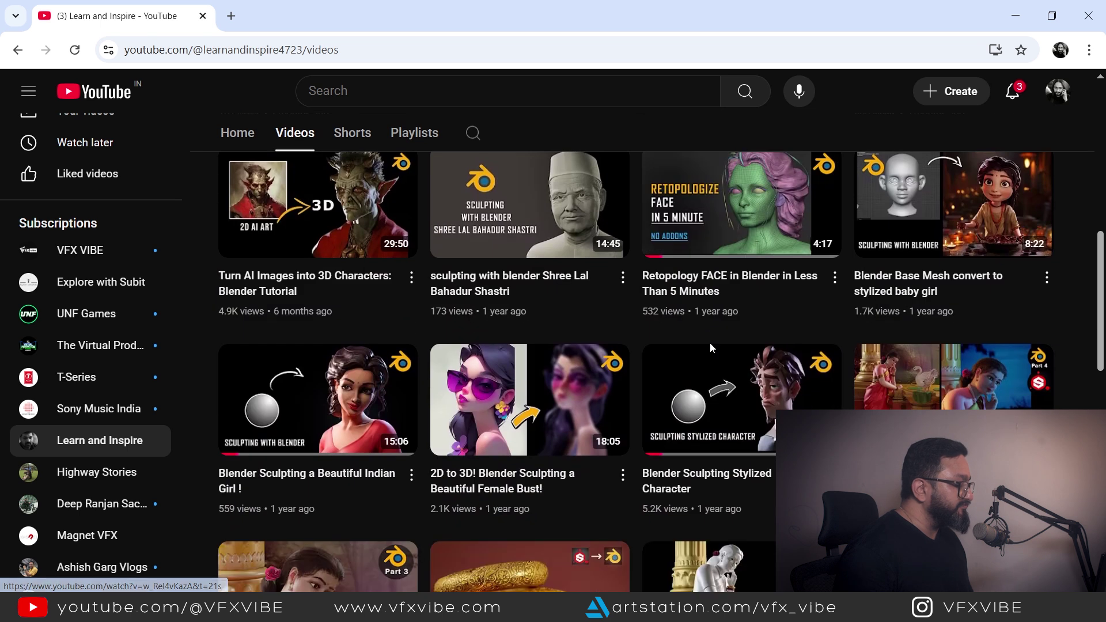
scroll(712, 348, down, 2)
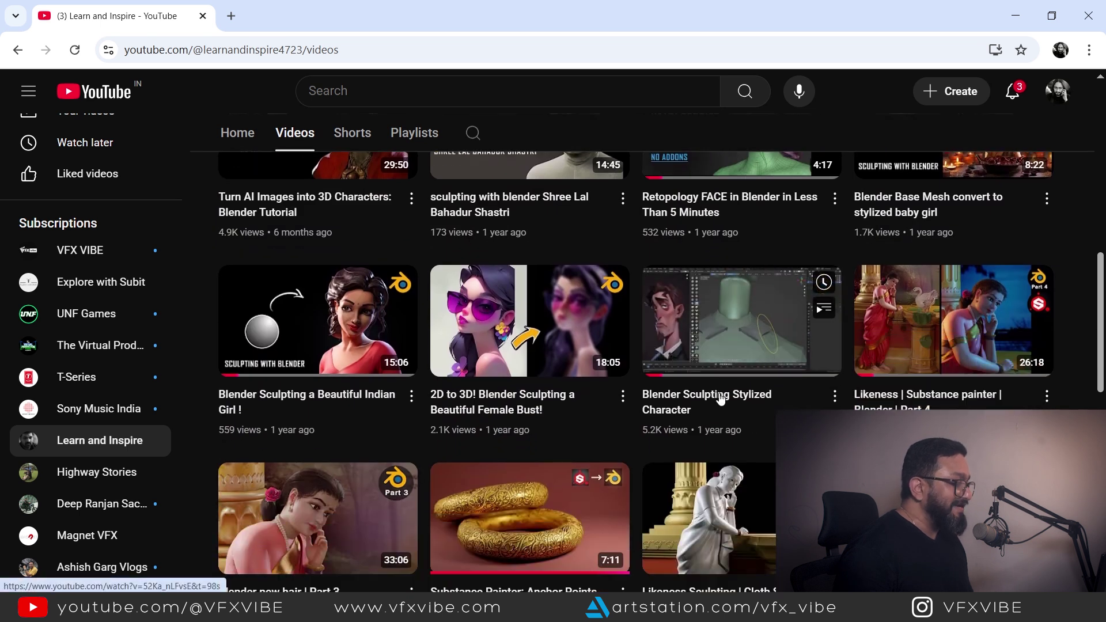
scroll(585, 379, down, 4)
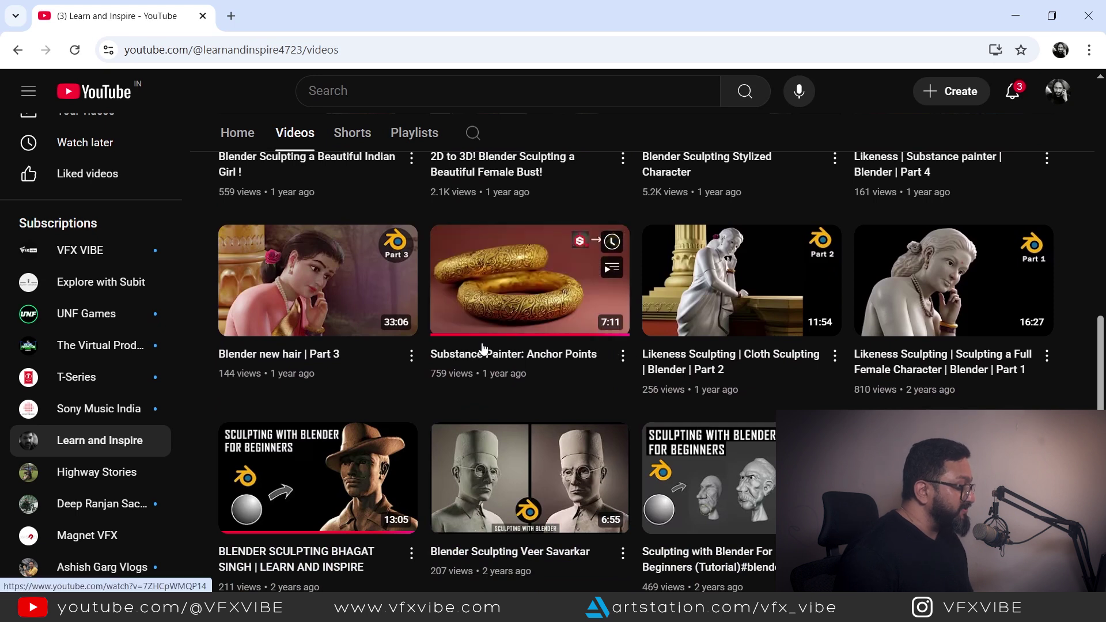
scroll(484, 347, down, 6)
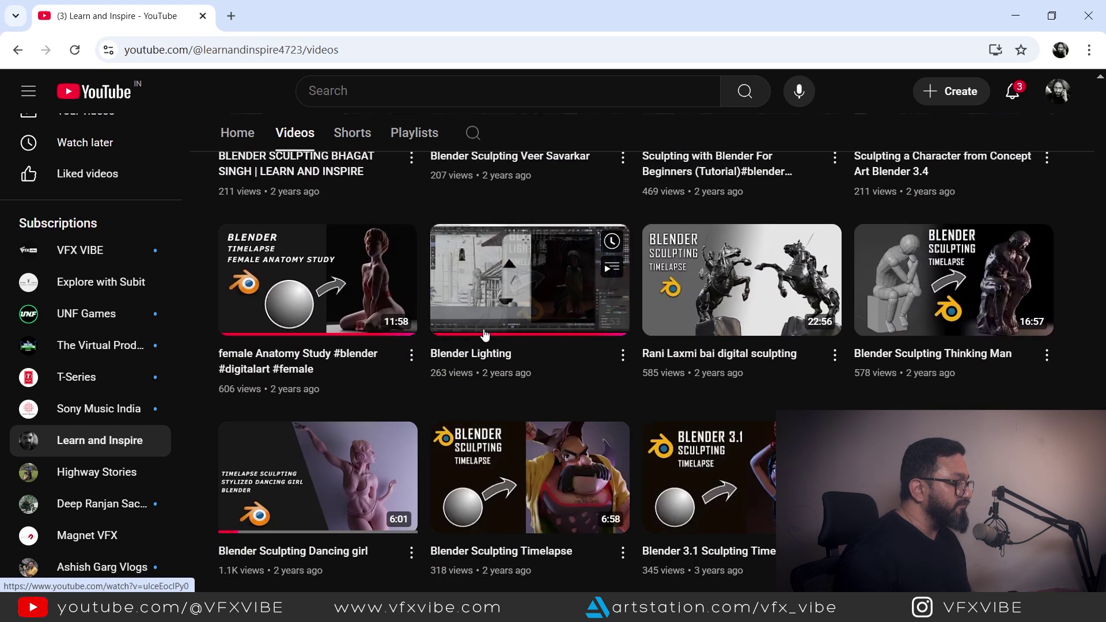
scroll(592, 343, down, 5)
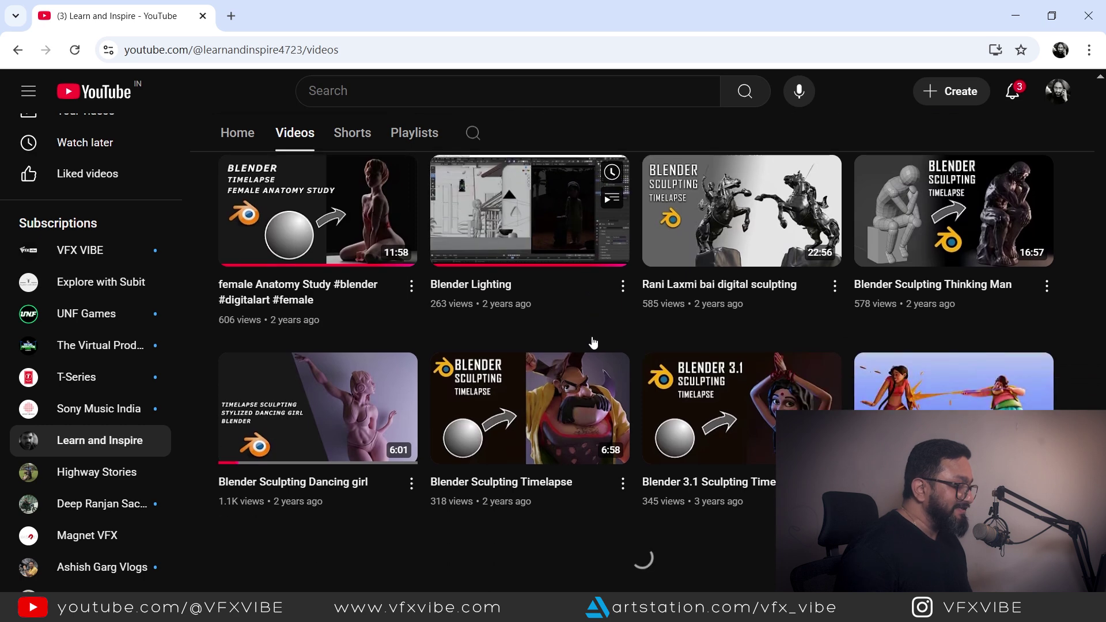
scroll(779, 337, up, 15)
scroll(780, 334, up, 3)
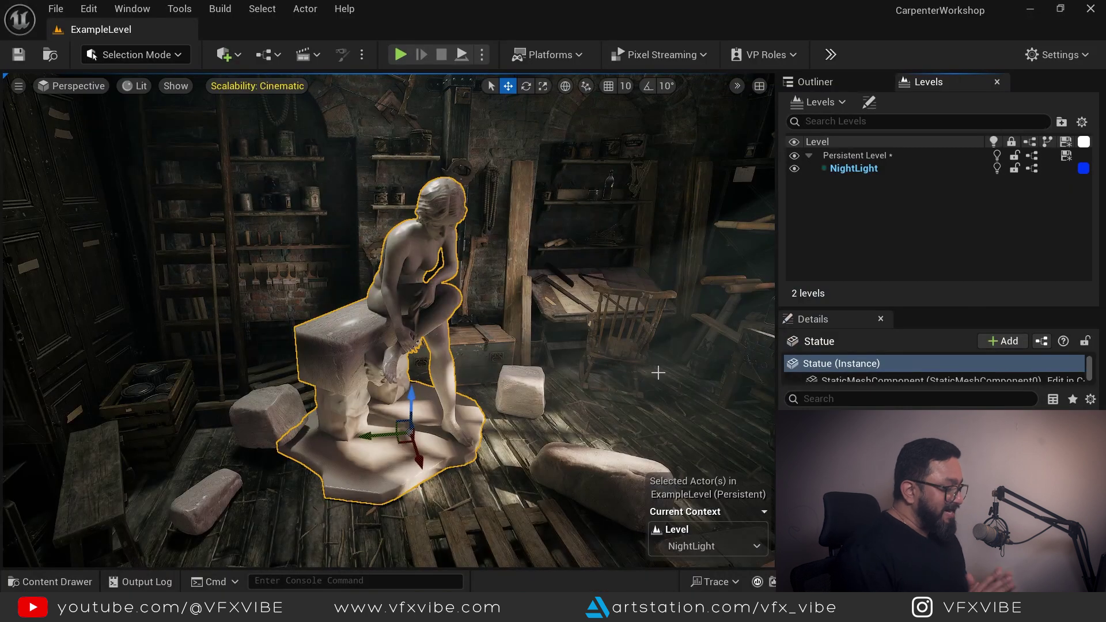
Return to the Unreal level and back away from the statue to view the whole workshop
key(alt+space)
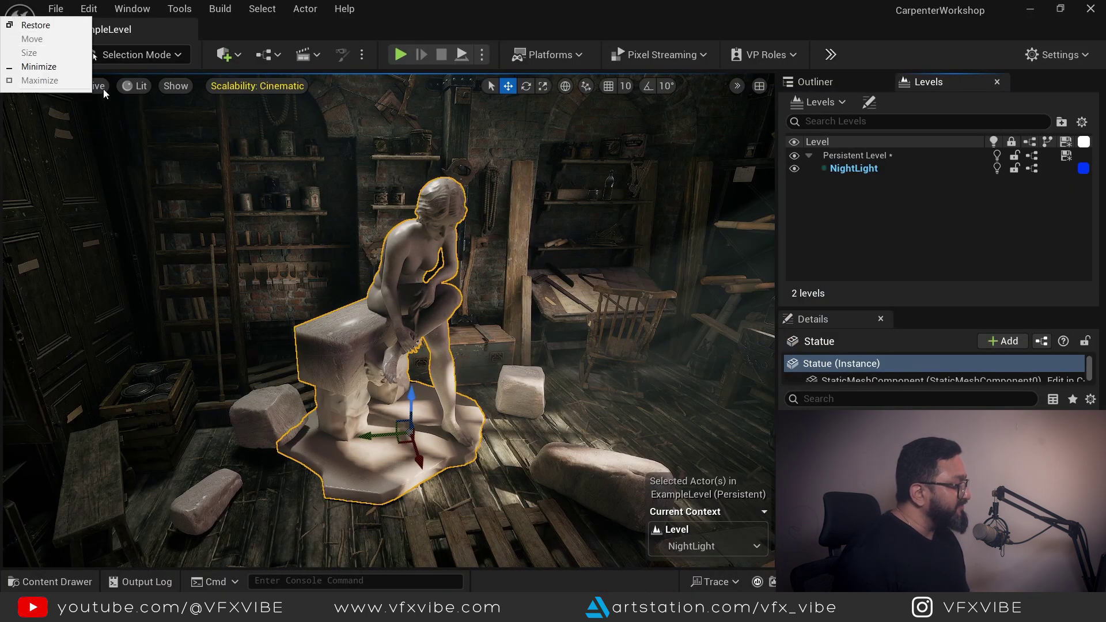
click(103, 90)
right_drag(423, 205, 426, 204)
right_drag(552, 299, 537, 397)
key(s)
key(s)
key(w)
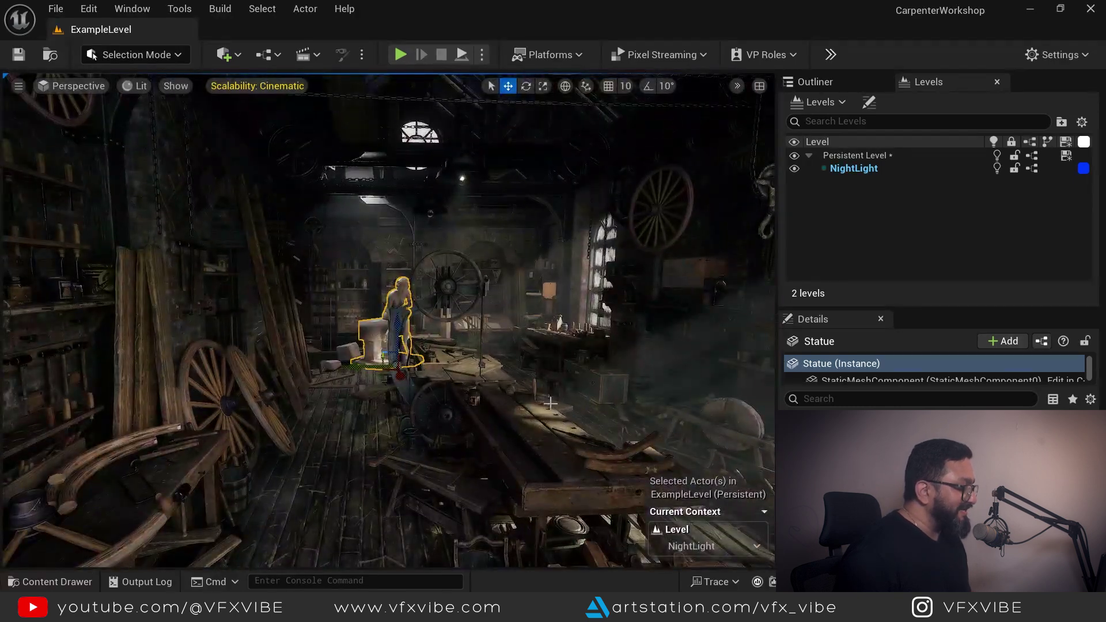
Focus on the grindstone and orbit out to an elevated overview of the workshop interior
click(724, 421)
key(f)
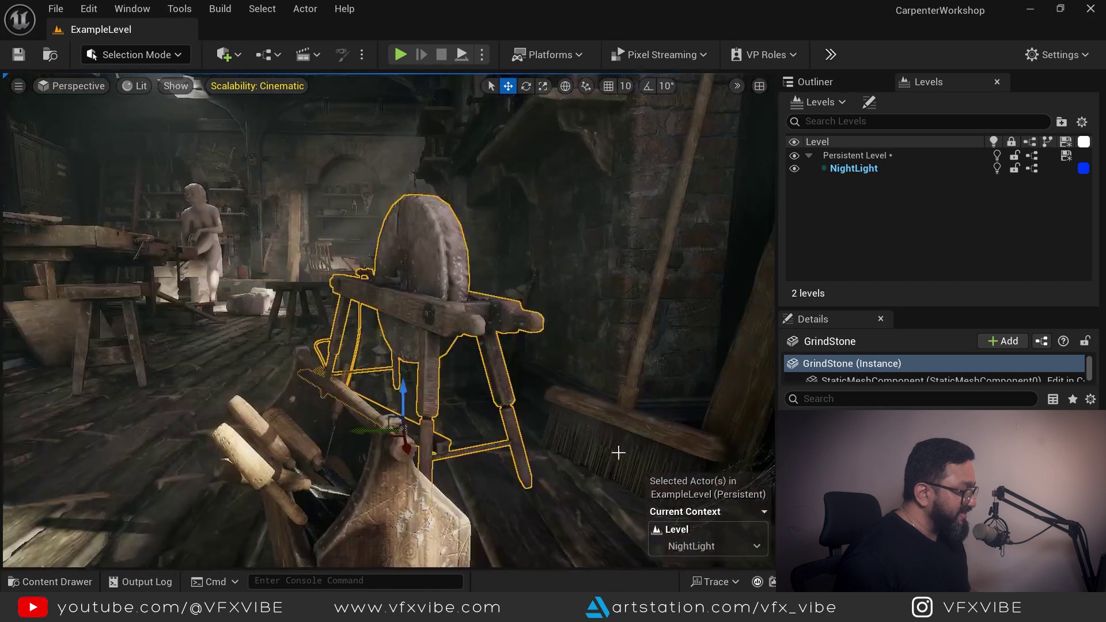
right_drag(725, 421, 468, 472)
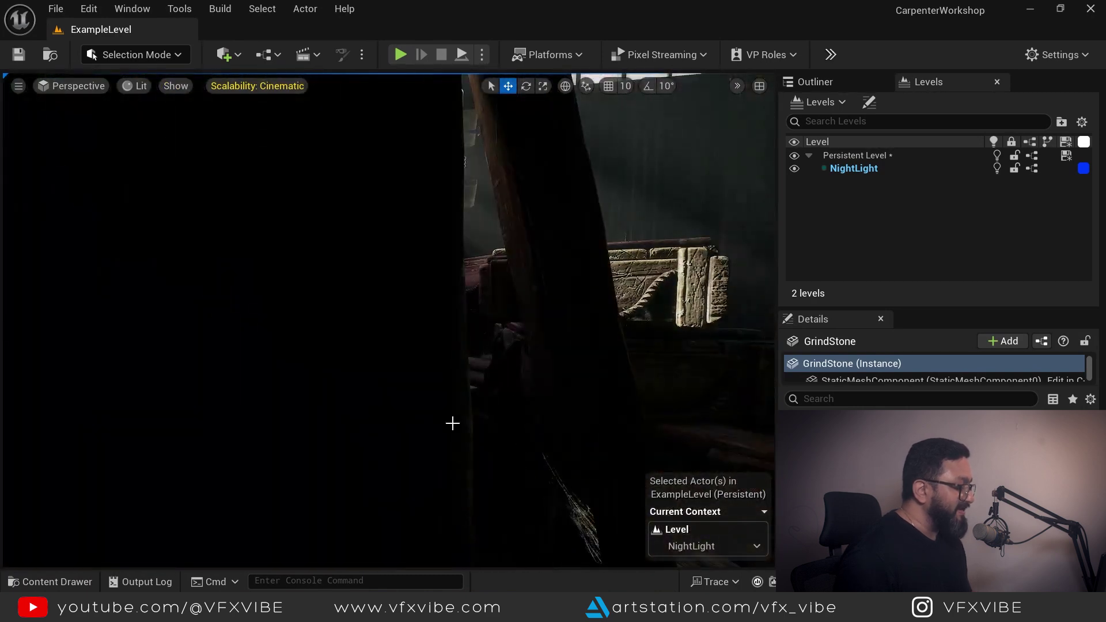
alt+drag(670, 402, 311, 438)
alt+right_drag(633, 413, 561, 413)
alt+drag(522, 403, 627, 341)
alt+right_drag(627, 341, 576, 336)
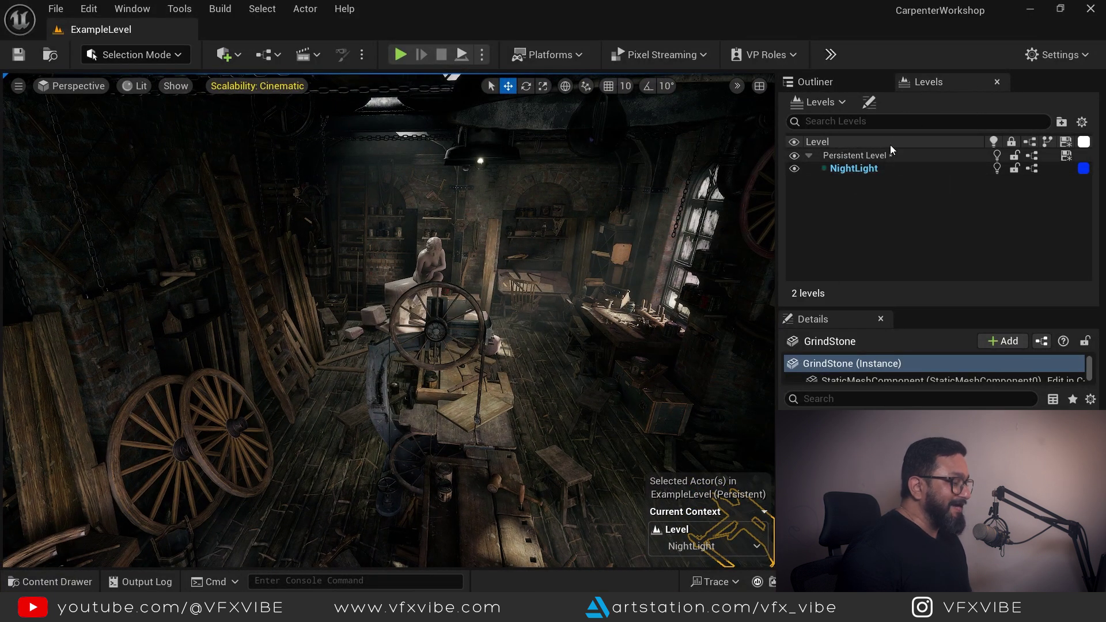
Hide the NightLight level and create a new empty sublevel saved as Lighting_YT in the Content folder
click(794, 169)
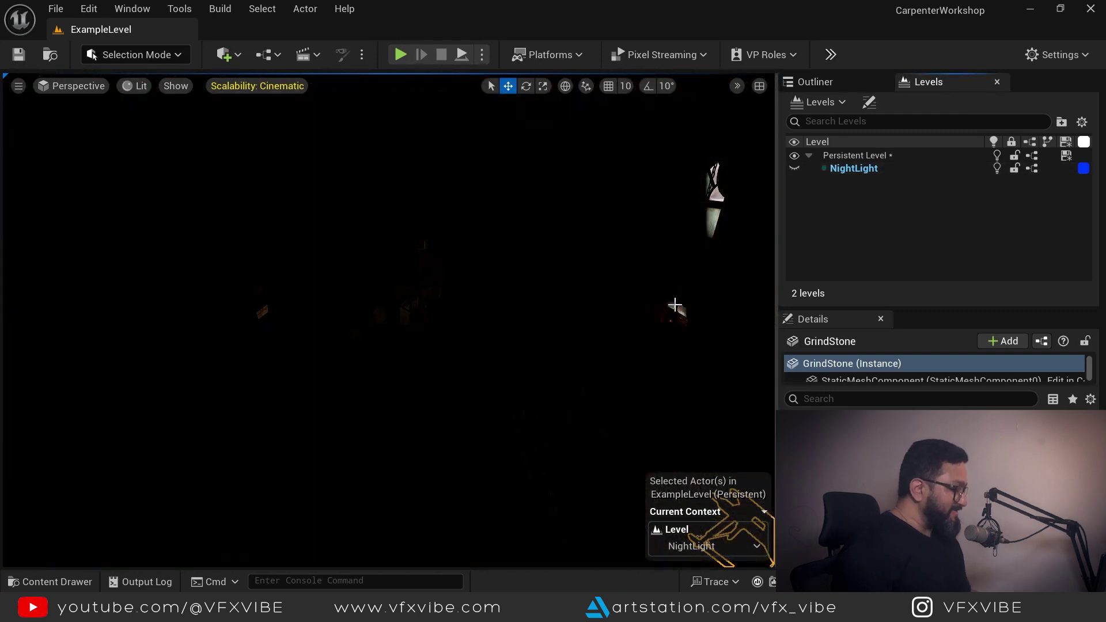
right_drag(549, 398, 162, 519)
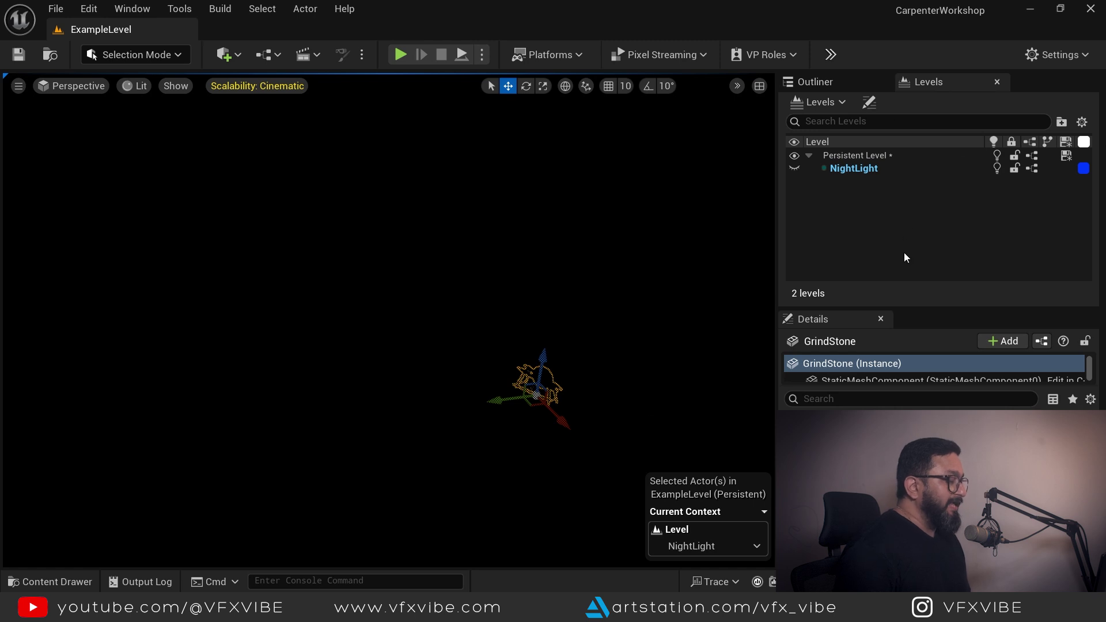
click(846, 102)
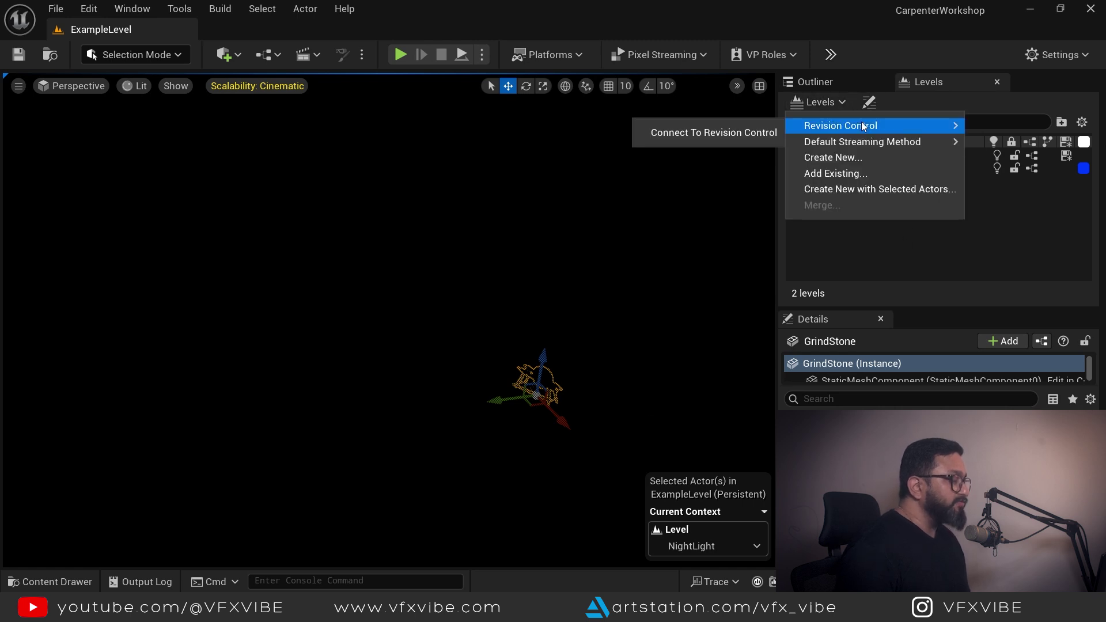
click(862, 159)
click(492, 218)
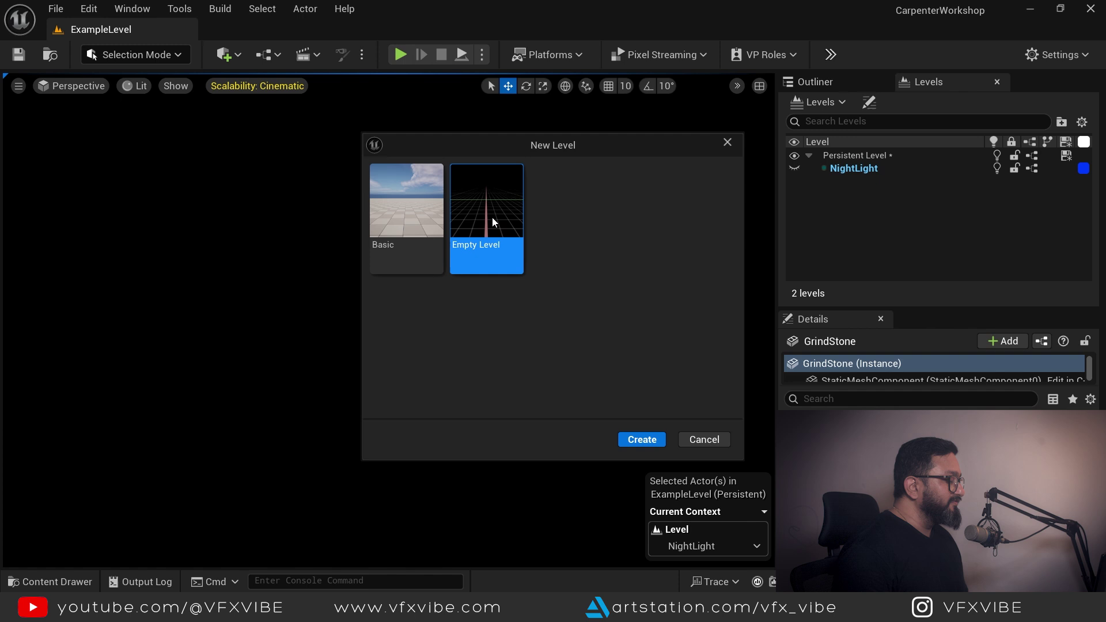
click(642, 440)
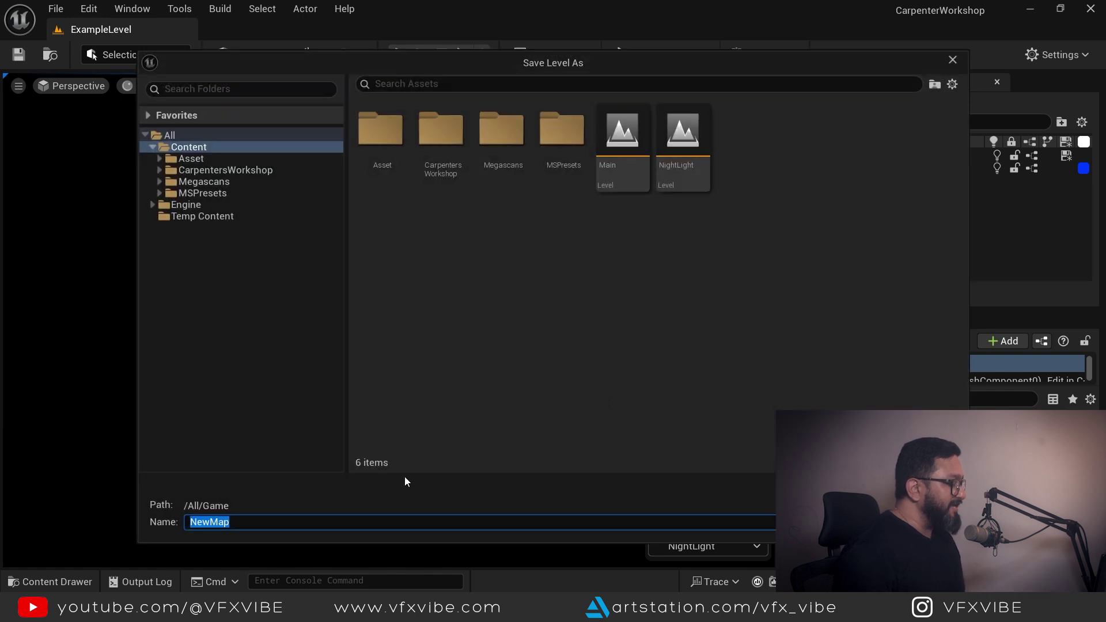
text(Lighting)
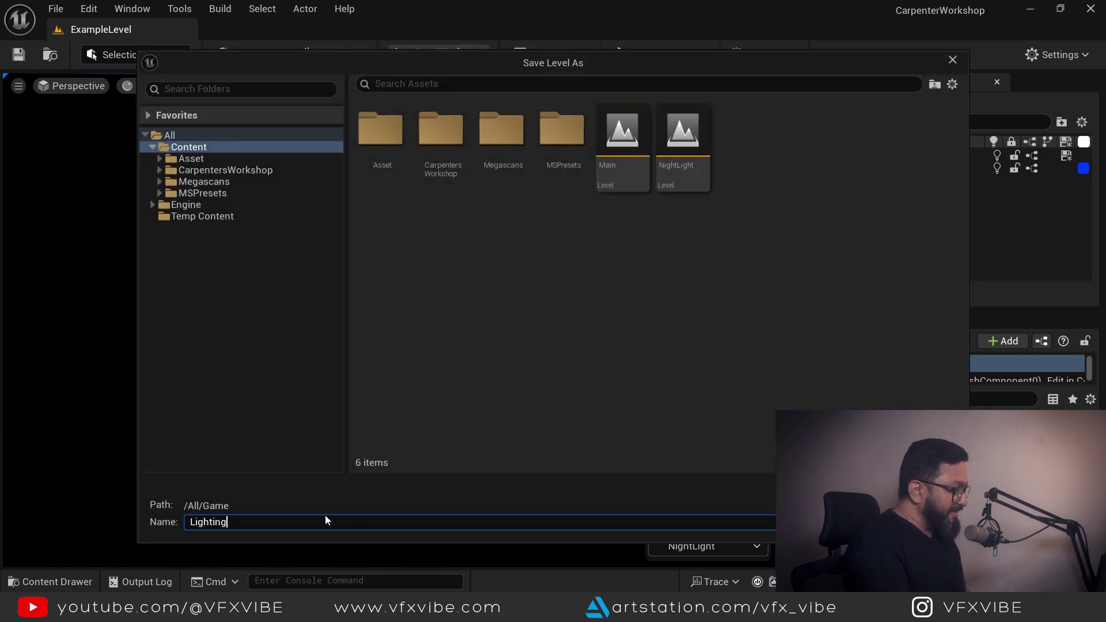
text(_YT)
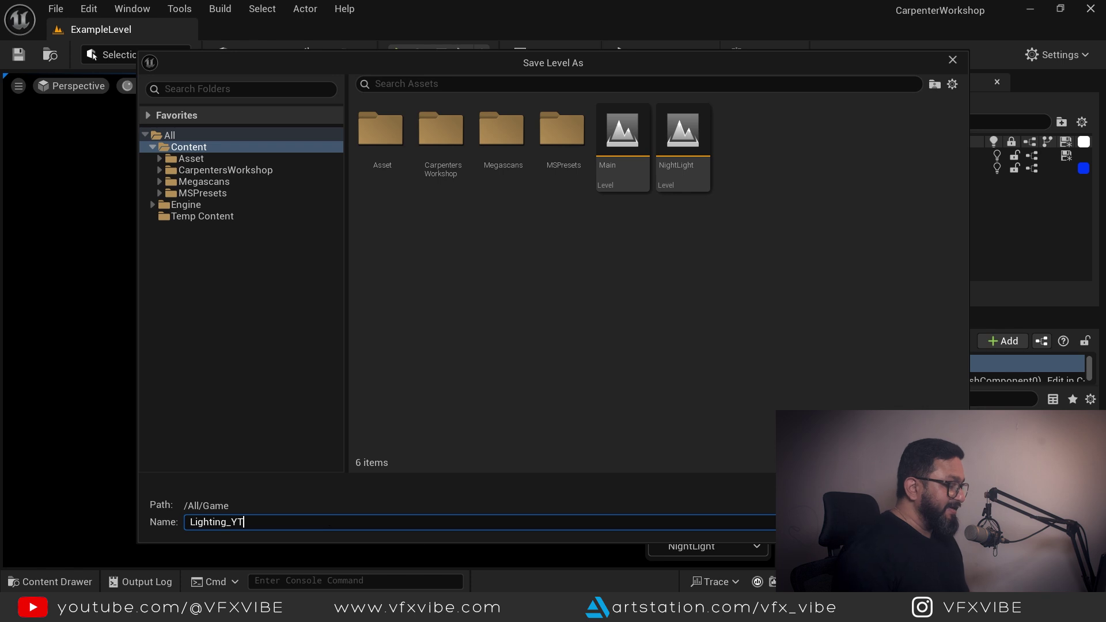
key(Return)
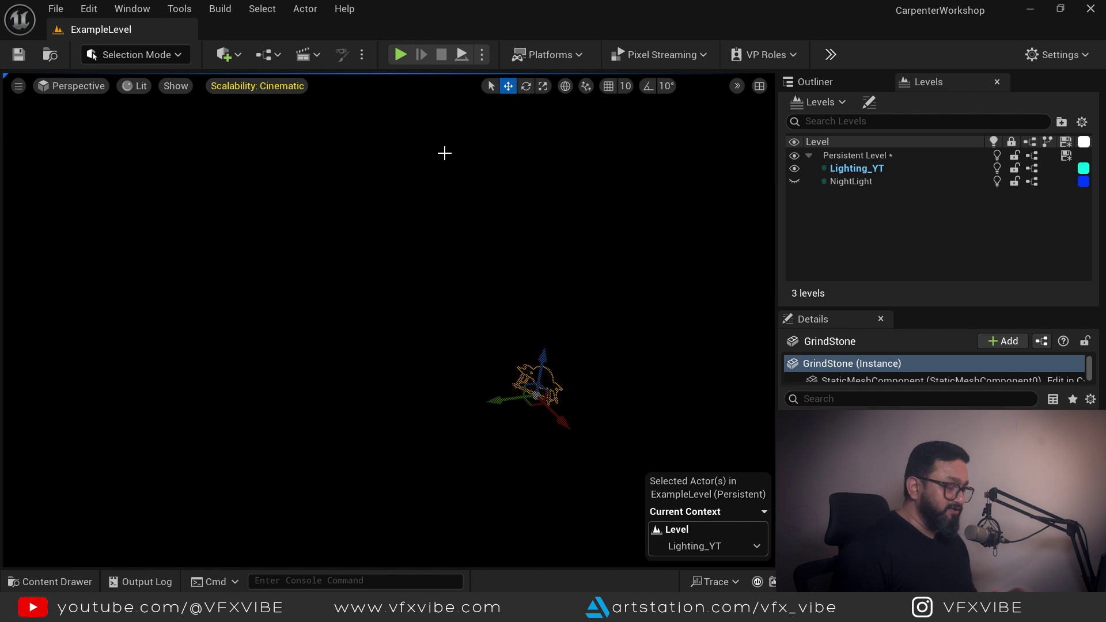
Check the HDRI Backdrop light option and search the project's plugins for "hdri" to inspect the HDRIBackdrop plugin
click(228, 54)
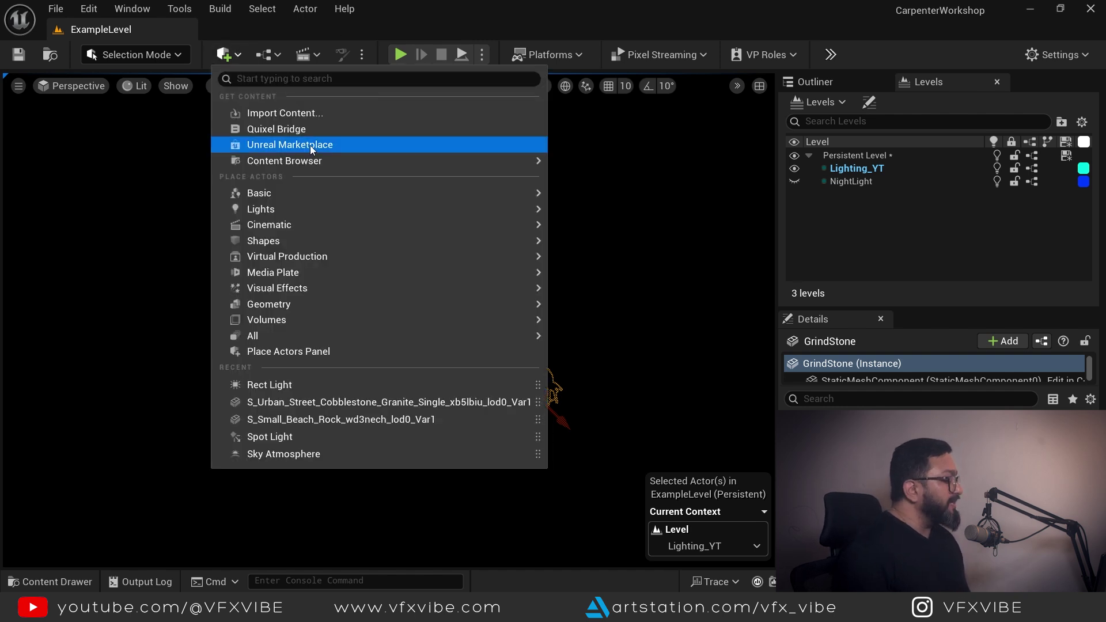
mouse_move(283, 214)
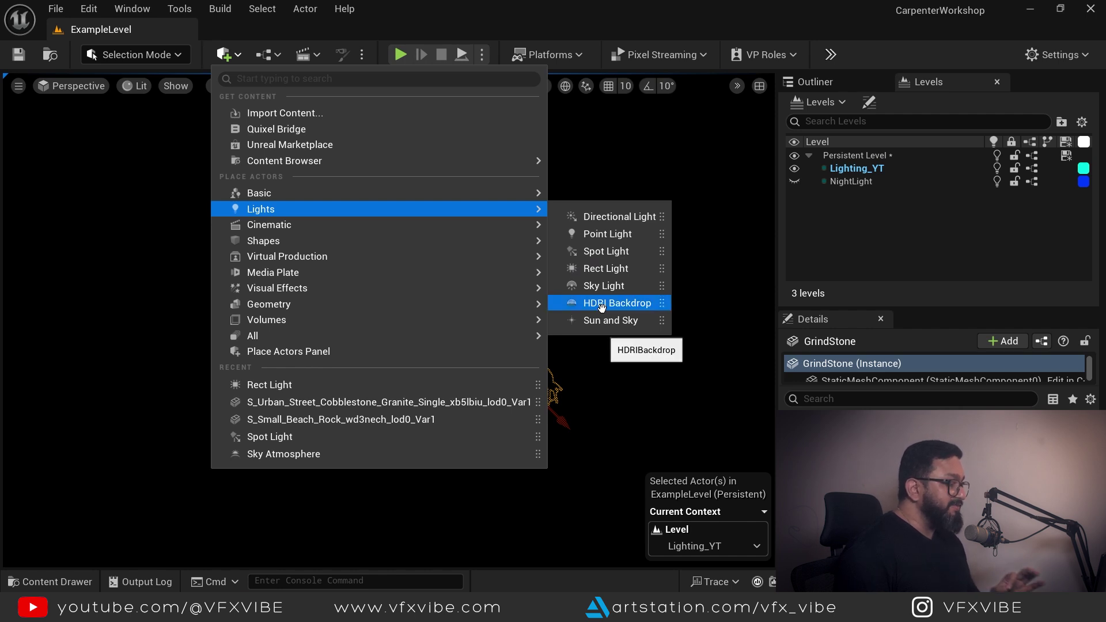
click(824, 26)
click(1069, 55)
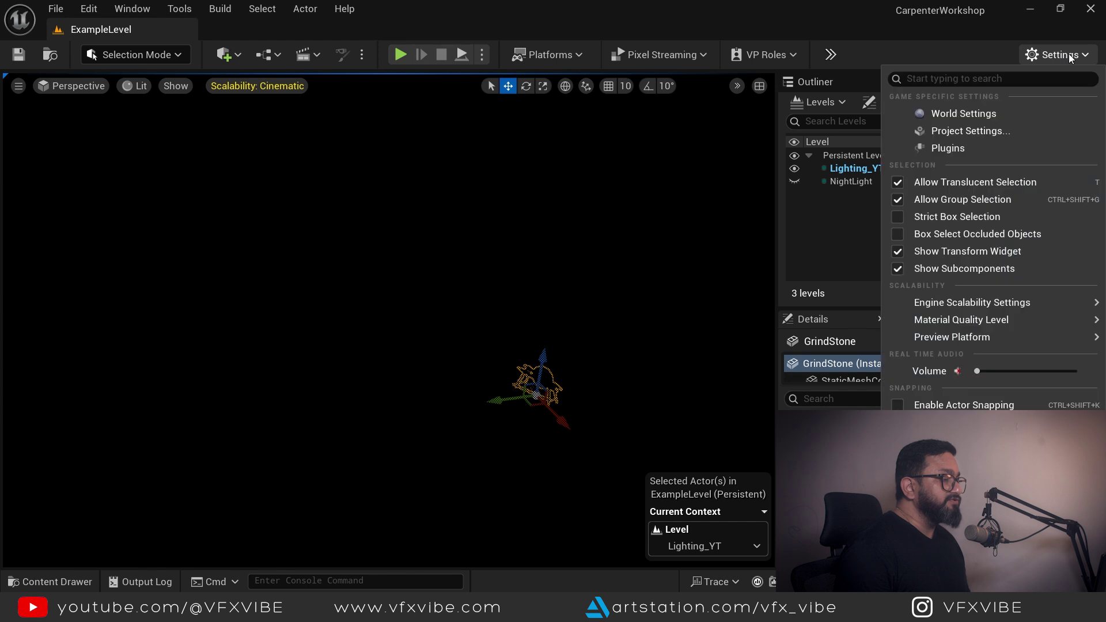
click(945, 149)
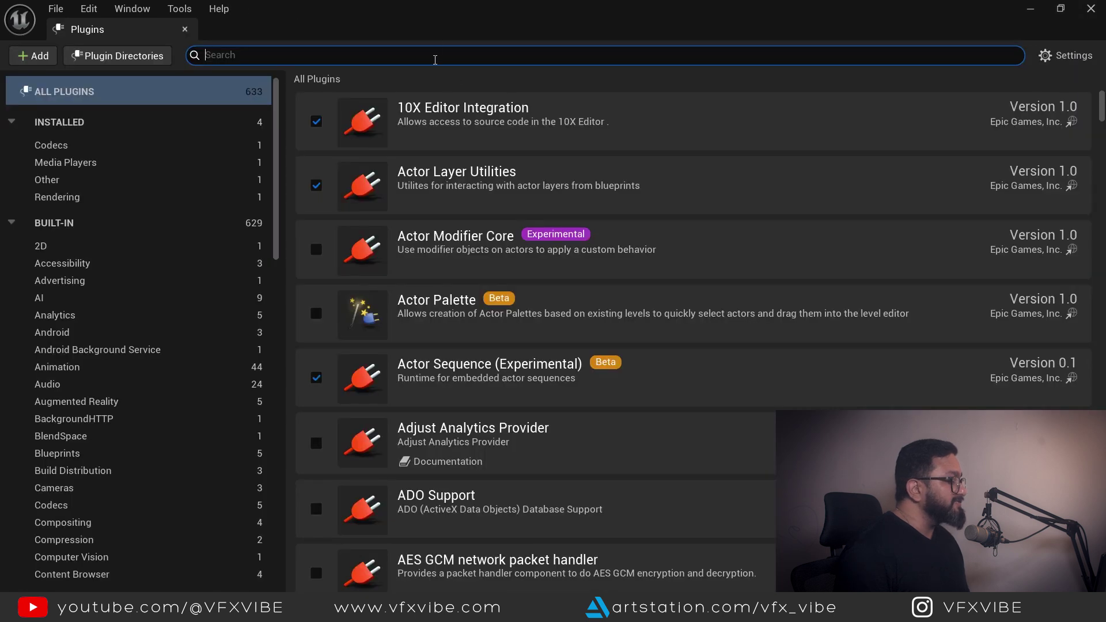
click(435, 59)
text(hdri)
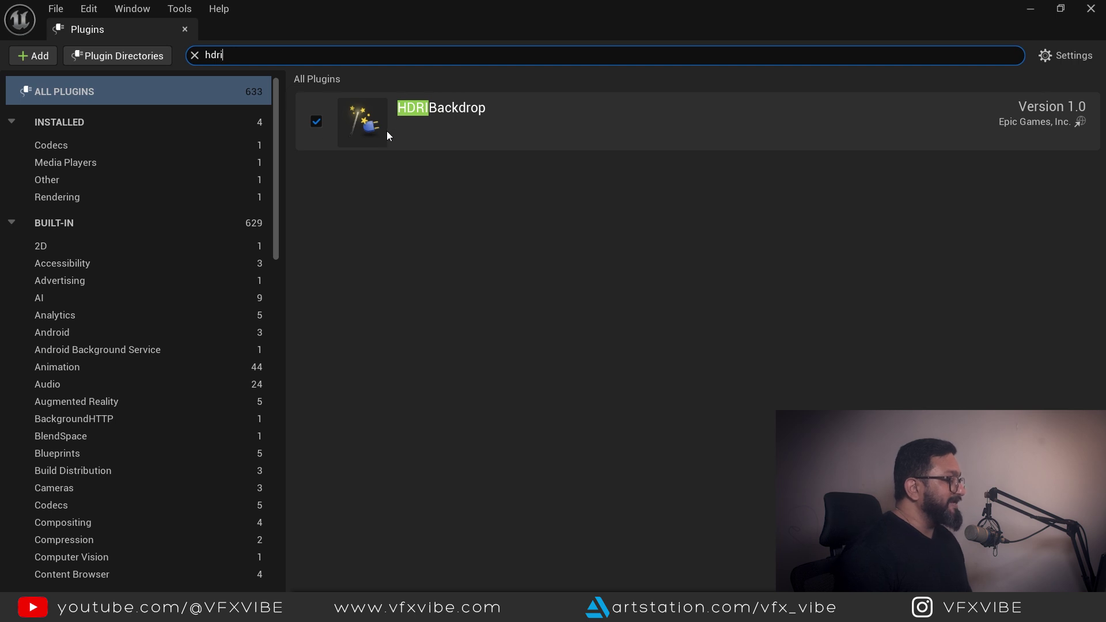
click(185, 29)
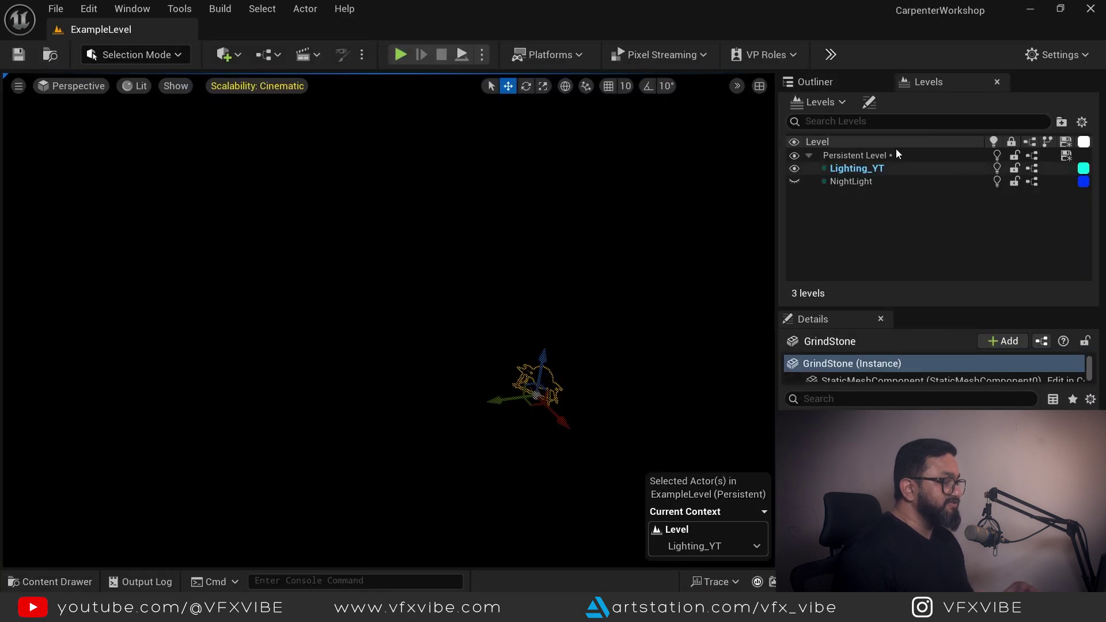
Place an HDRI Backdrop light actor at the workshop in the Lighting_YT level
click(223, 54)
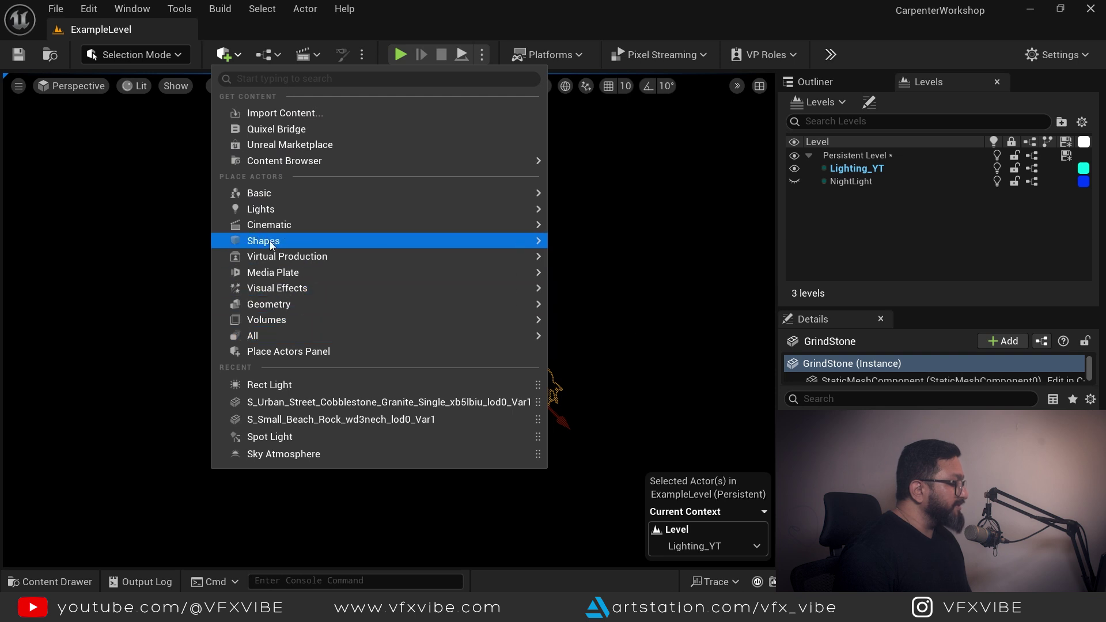
mouse_move(341, 192)
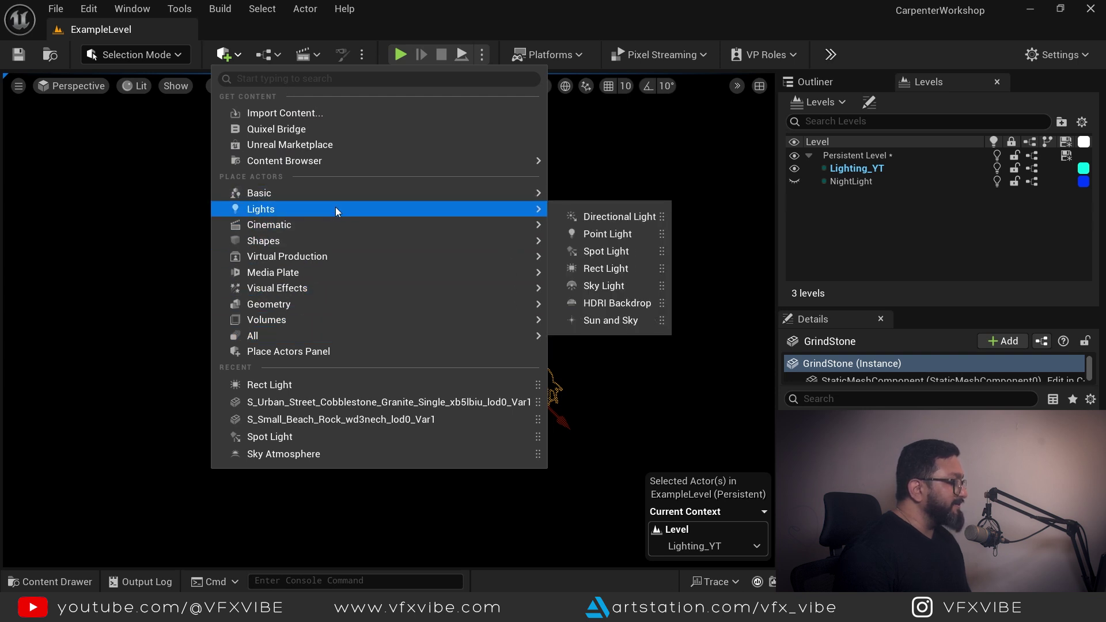
drag(617, 301, 463, 480)
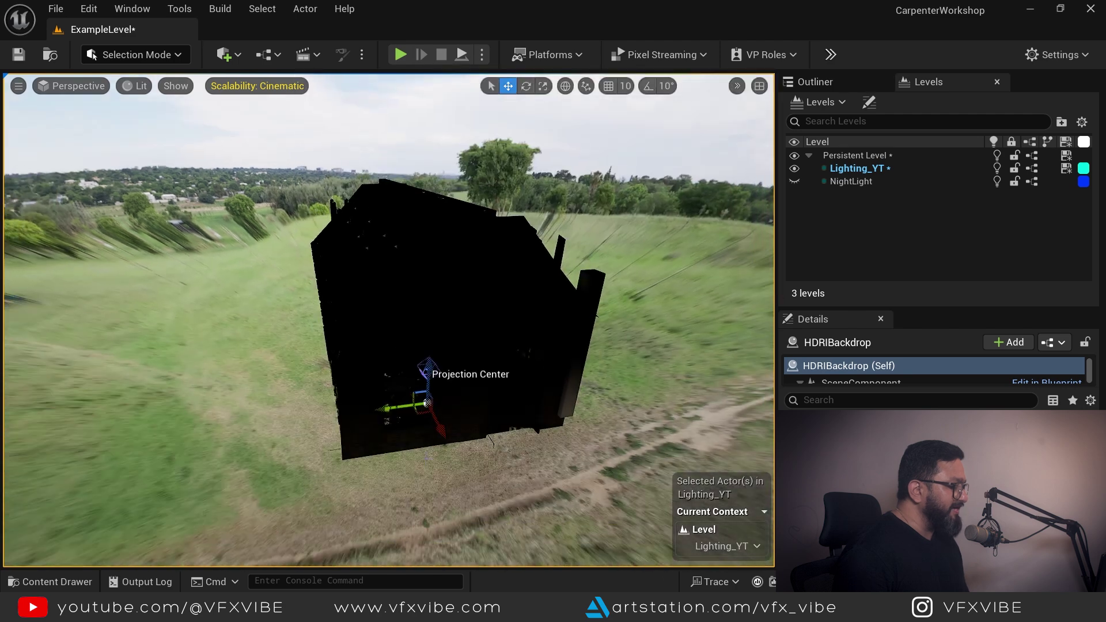
alt+drag(389, 320, 343, 426)
Move the HDRIBackdrop actor into the Lighting_YT folder under Lighting
click(815, 82)
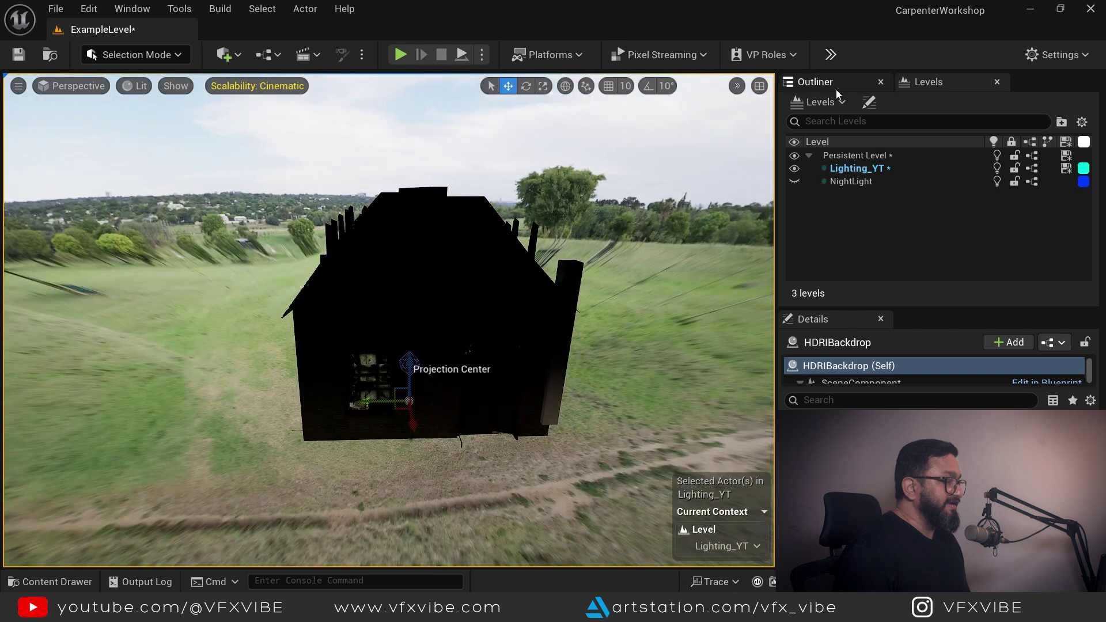
right_click(857, 219)
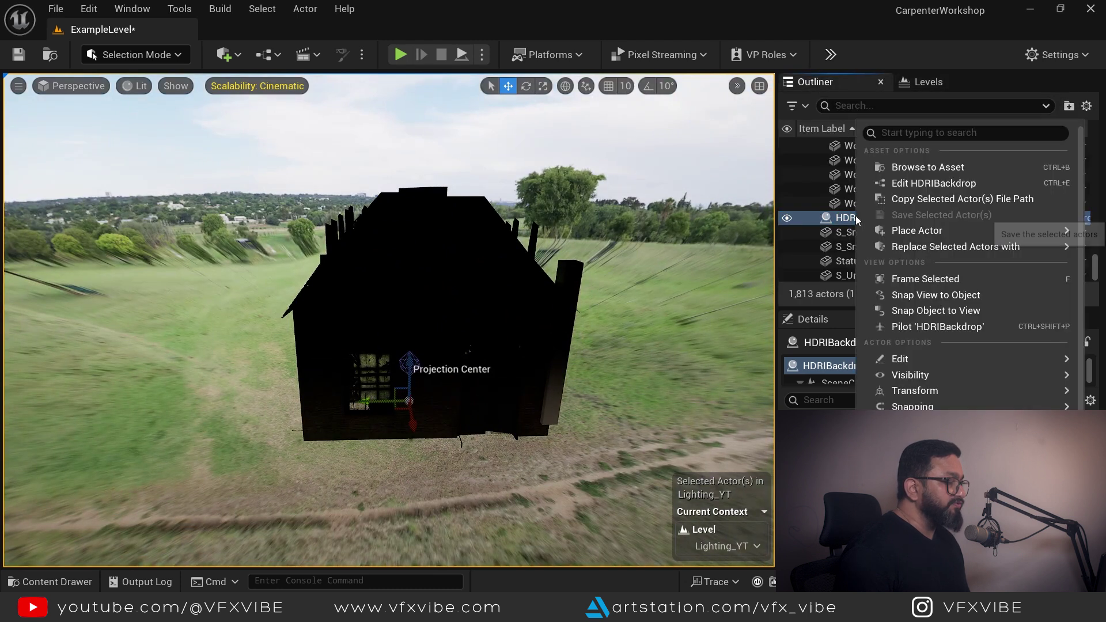
scroll(945, 230, down, 3)
mouse_move(910, 416)
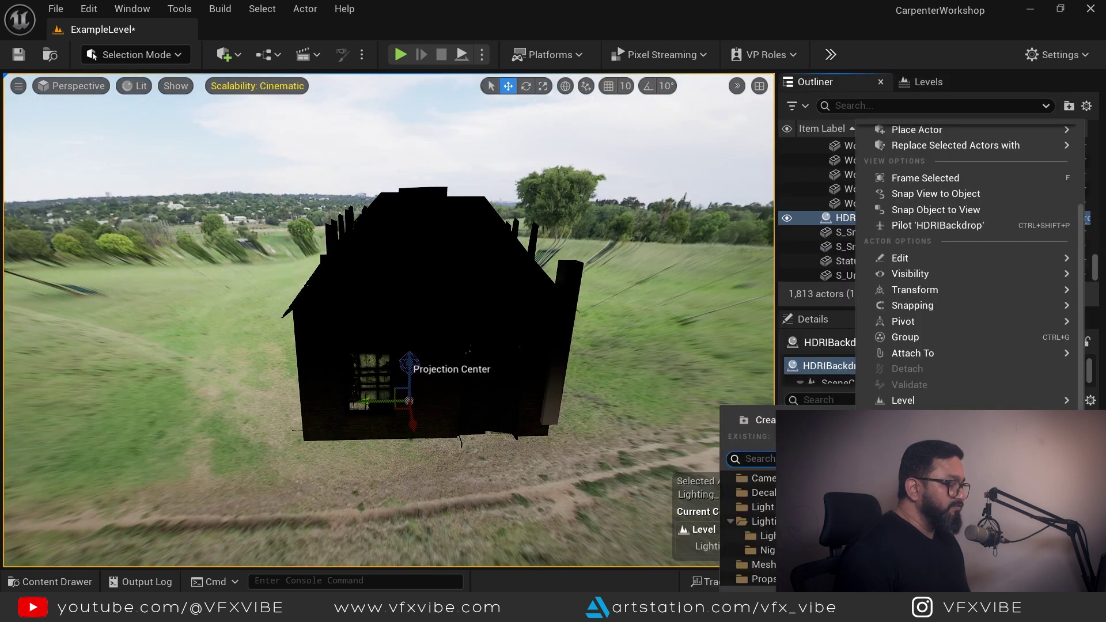
click(772, 540)
scroll(907, 207, up, 6)
scroll(980, 265, up, 10)
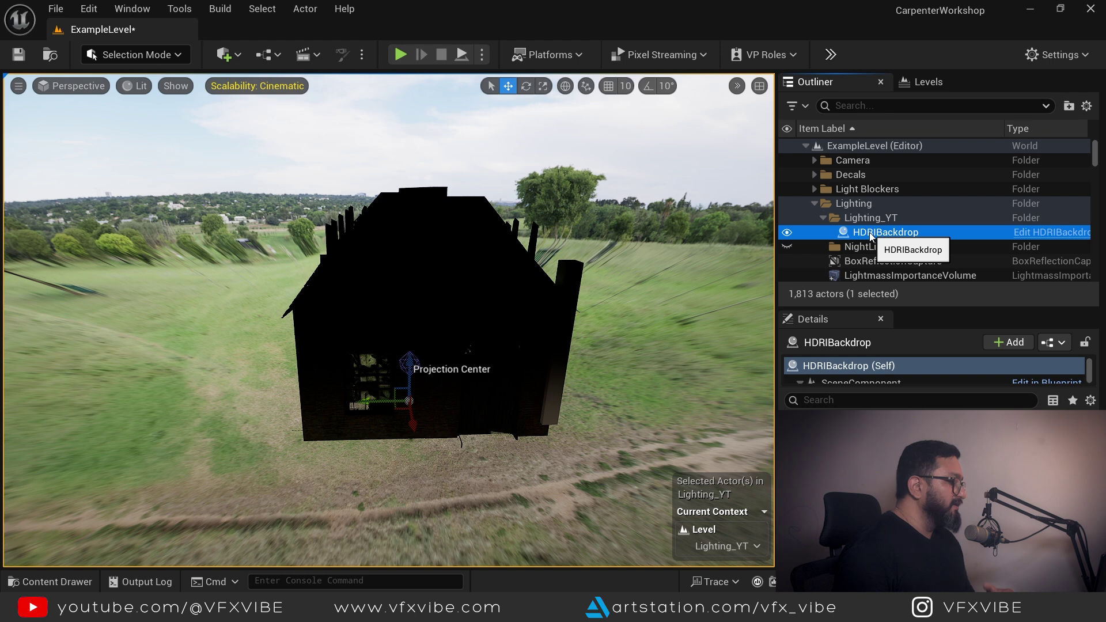
Check the level list, and set the HDRI backdrop's size to 1500
click(926, 84)
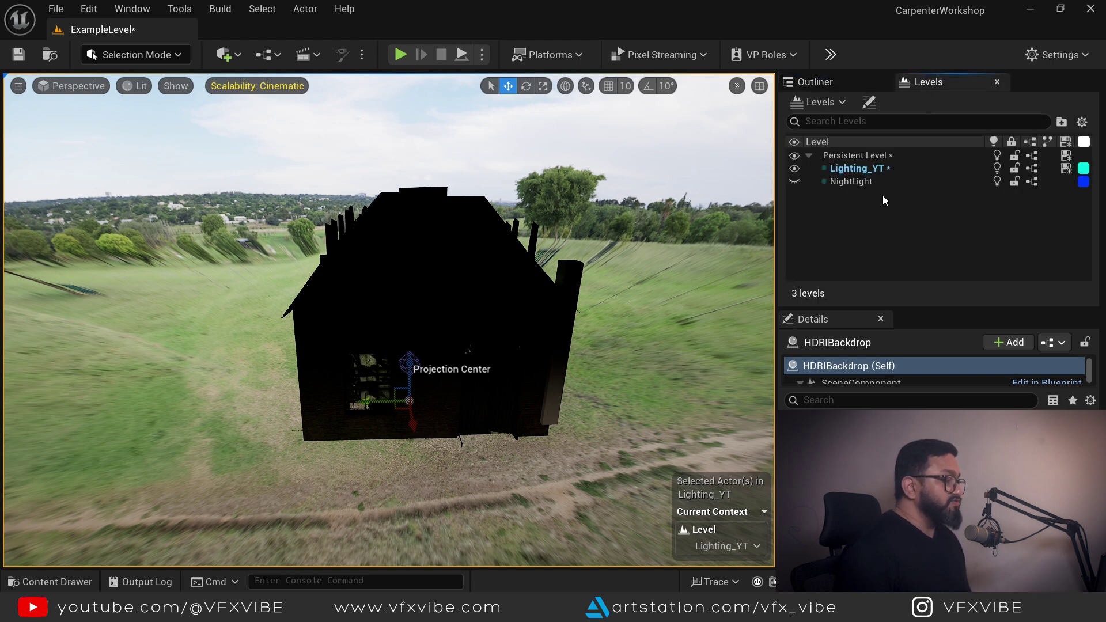
alt+drag(602, 422, 625, 447)
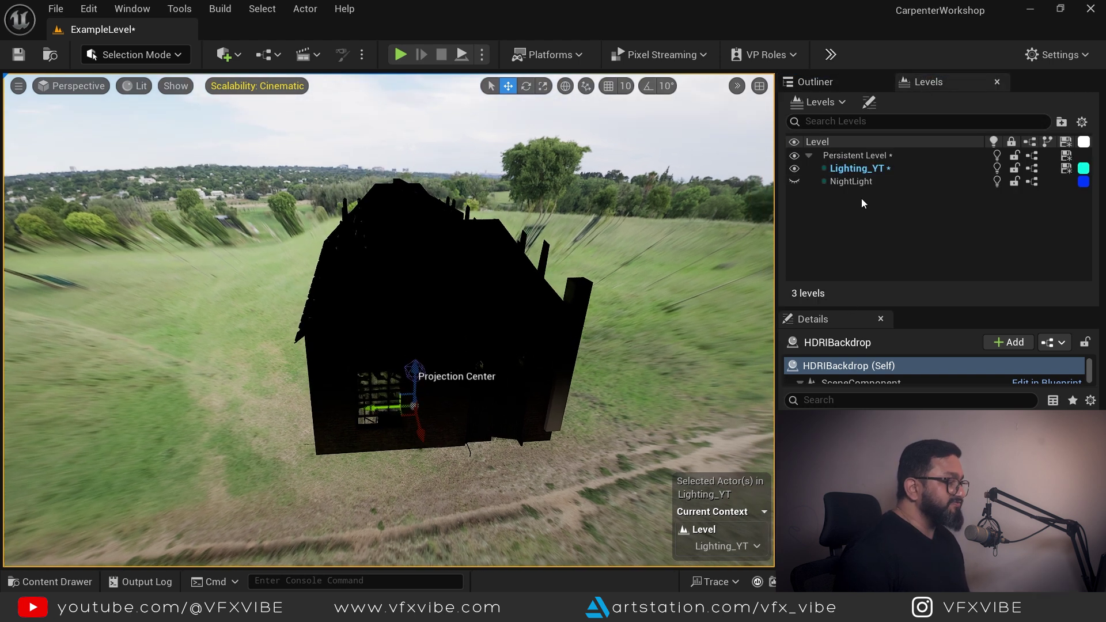
click(837, 82)
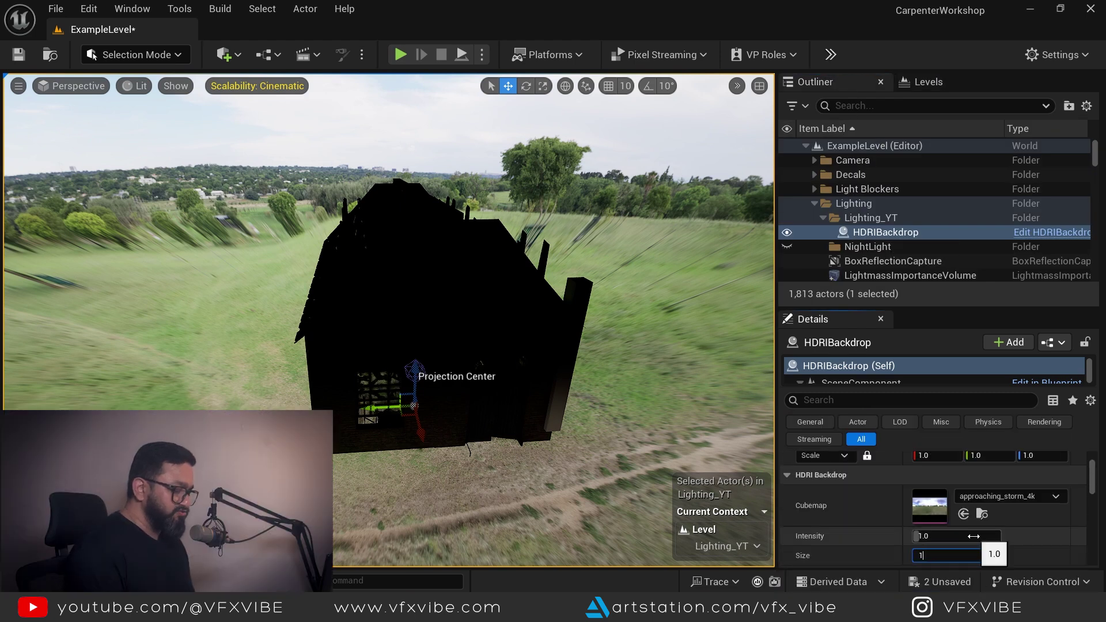
key(Return)
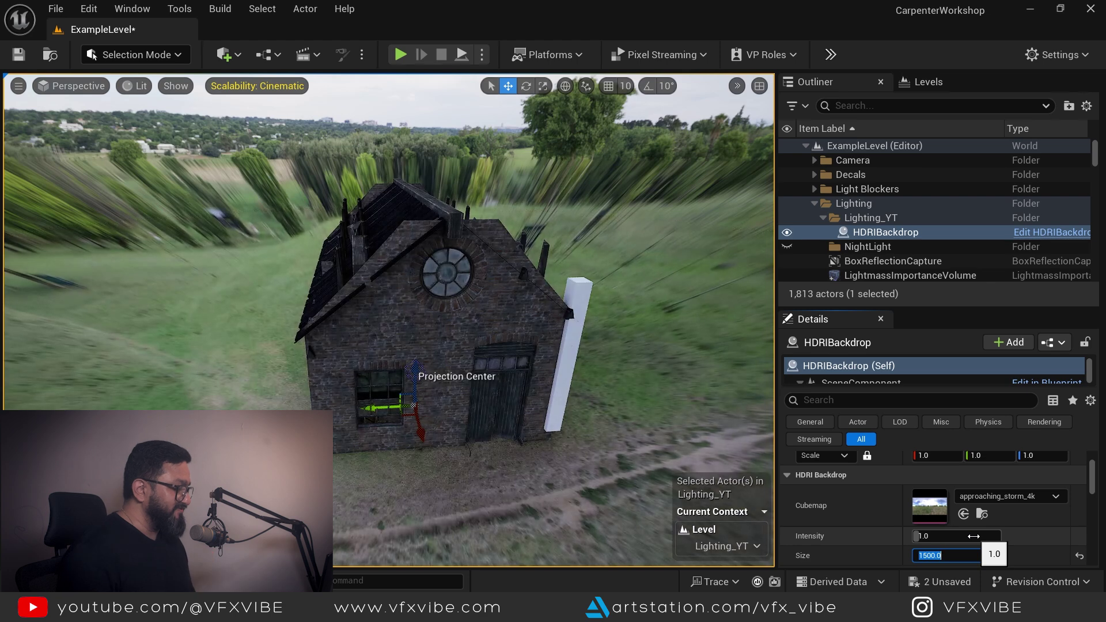
Inspect the backdrop's lighting inside the workshop, undo the accidental element move, and return to an exterior view of the building
alt+drag(521, 480, 553, 423)
key(w)
right_drag(553, 424, 628, 440)
key(d)
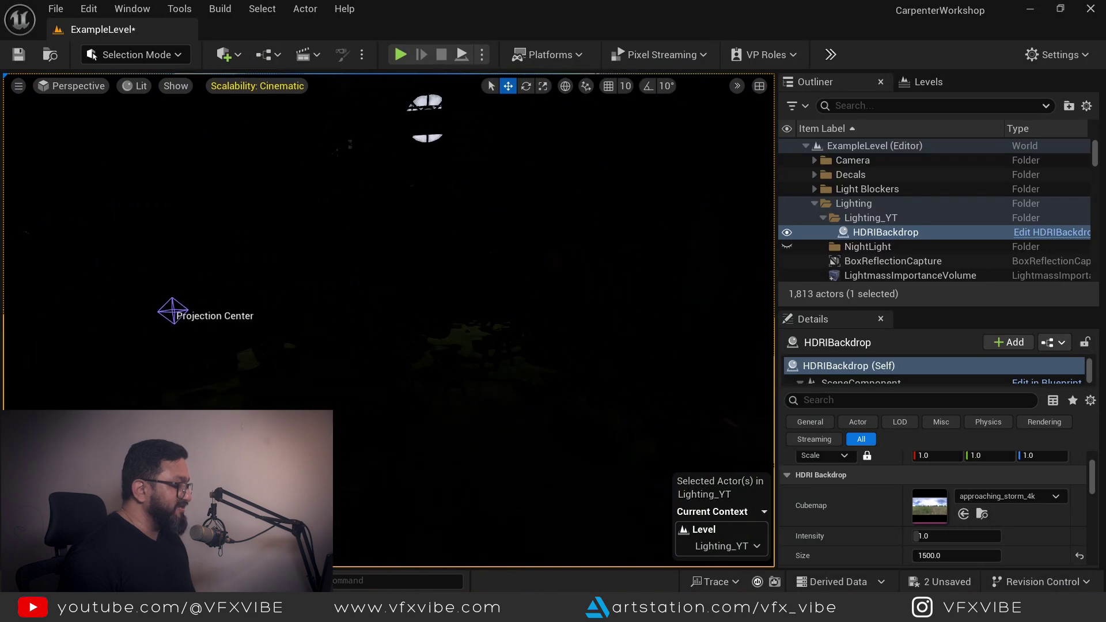
right_drag(418, 317, 477, 481)
key(ctrl+z)
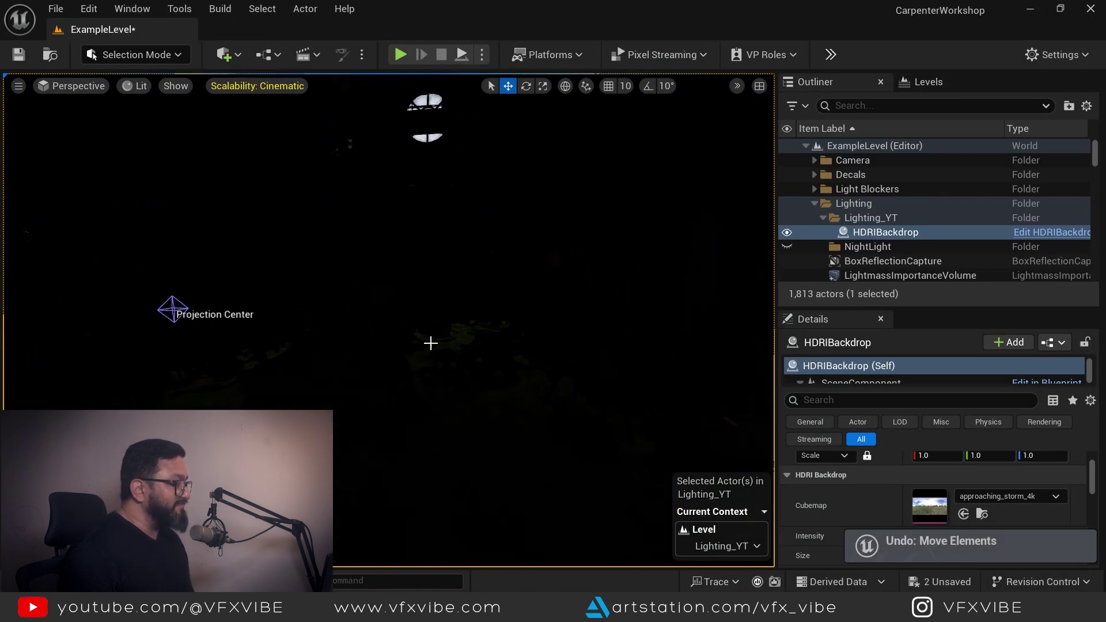
scroll(453, 355, down, 3)
alt+drag(513, 464, 392, 547)
right_drag(496, 426, 526, 388)
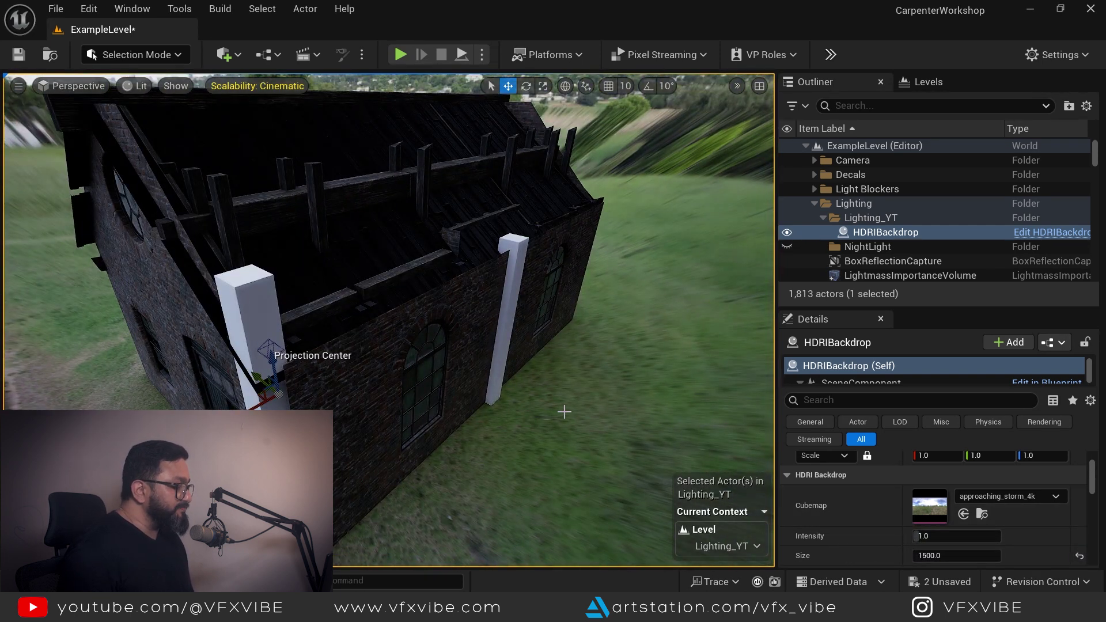
Assign the rooftop_night_4k texture from the Asset/HDRI folder as the HDRI backdrop's cubemap and view the building from outside
key(ctrl+space)
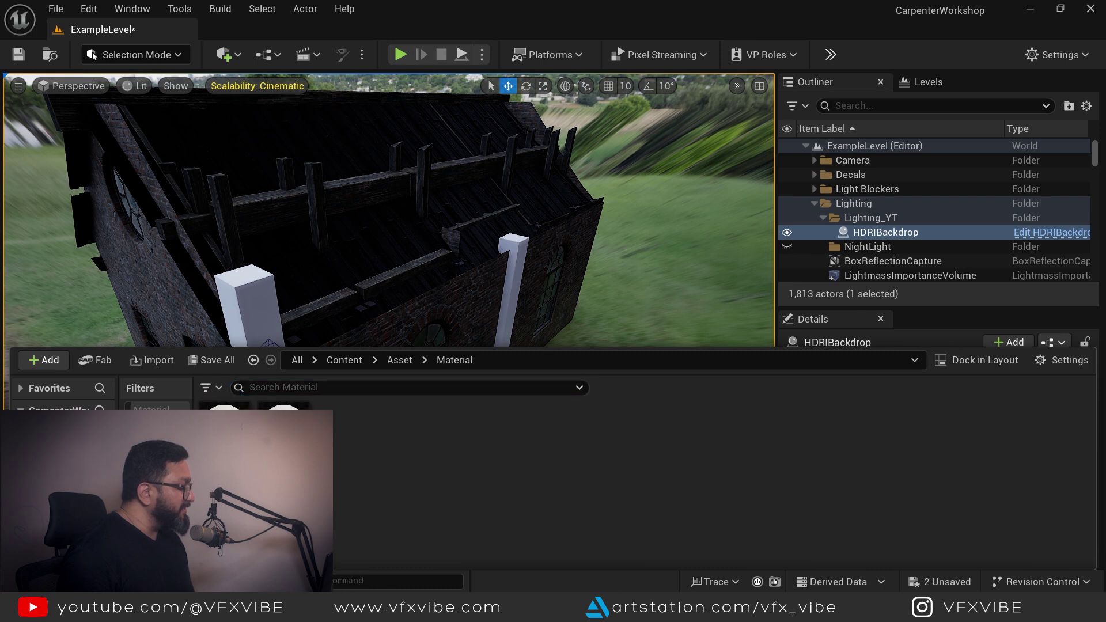
click(72, 463)
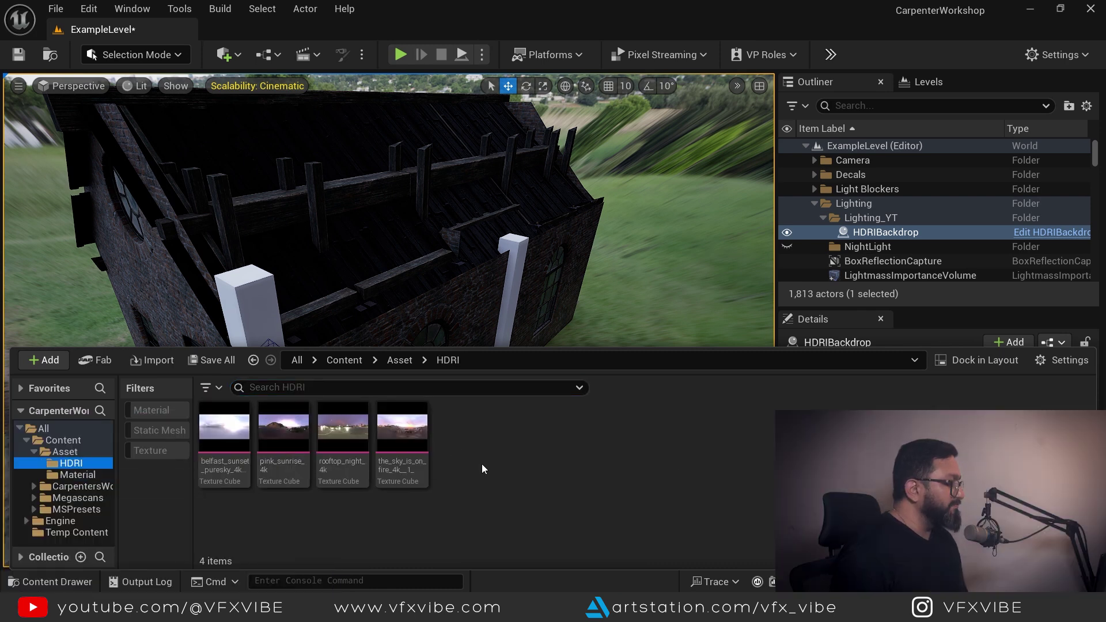
click(427, 455)
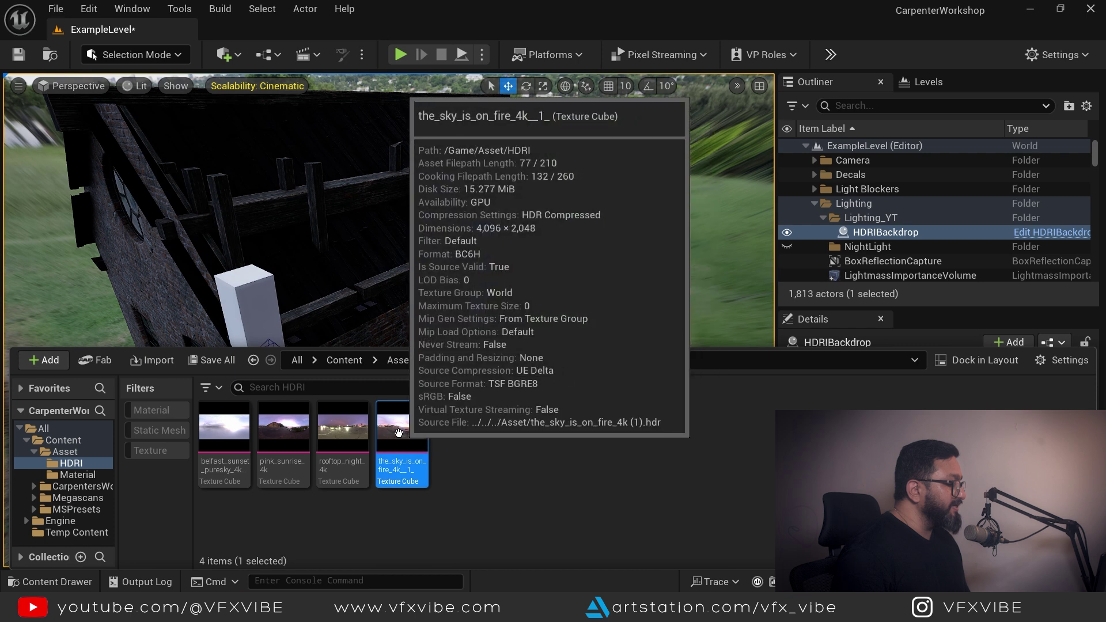
click(346, 429)
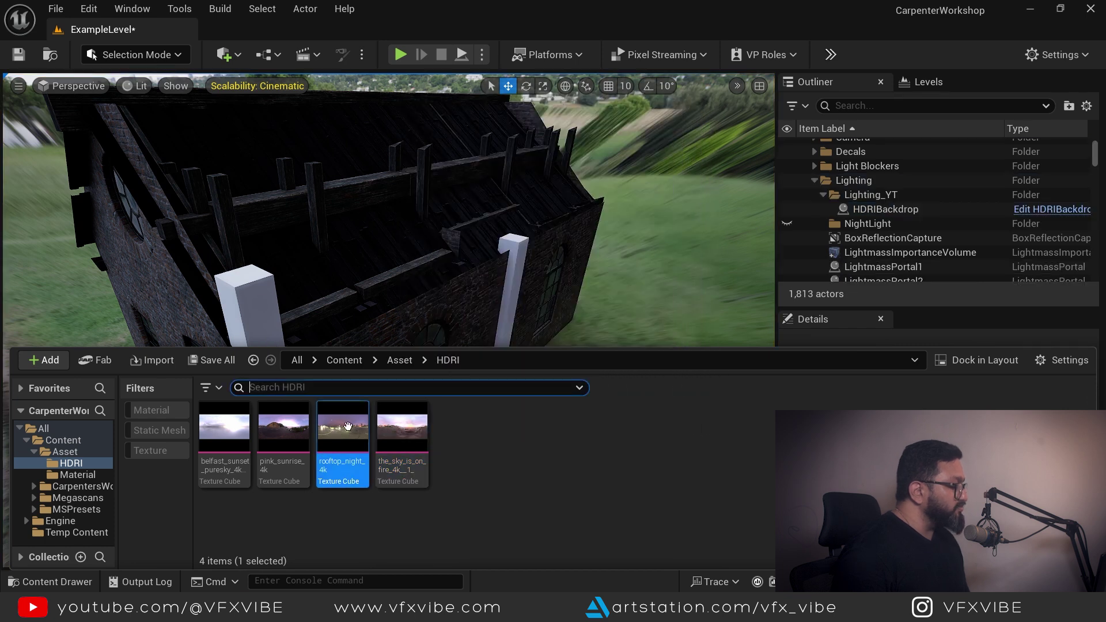
click(881, 209)
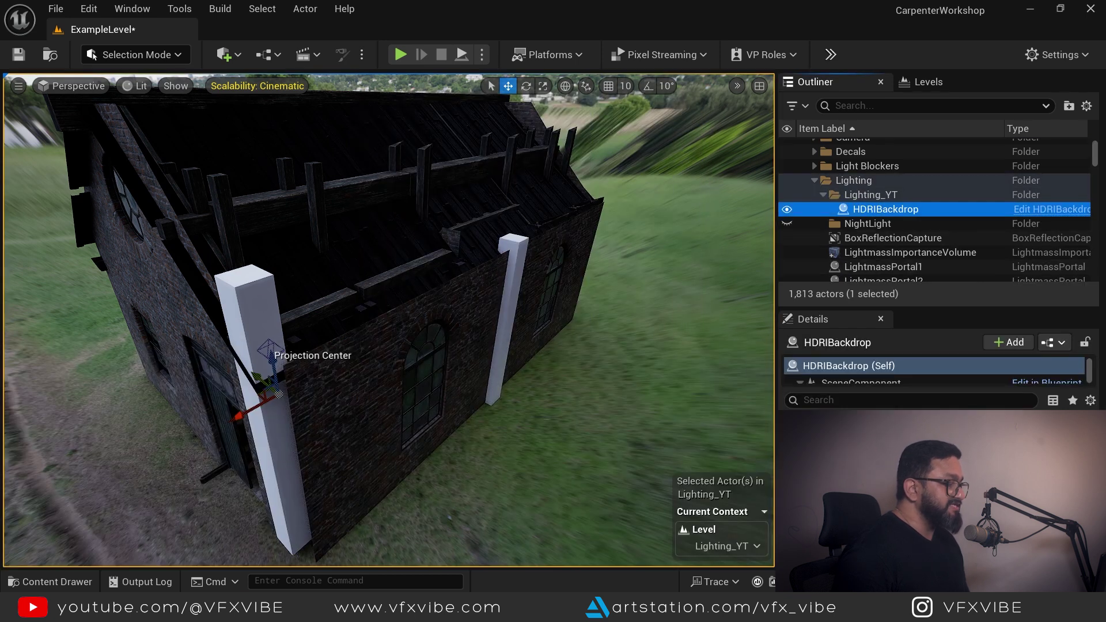
click(963, 485)
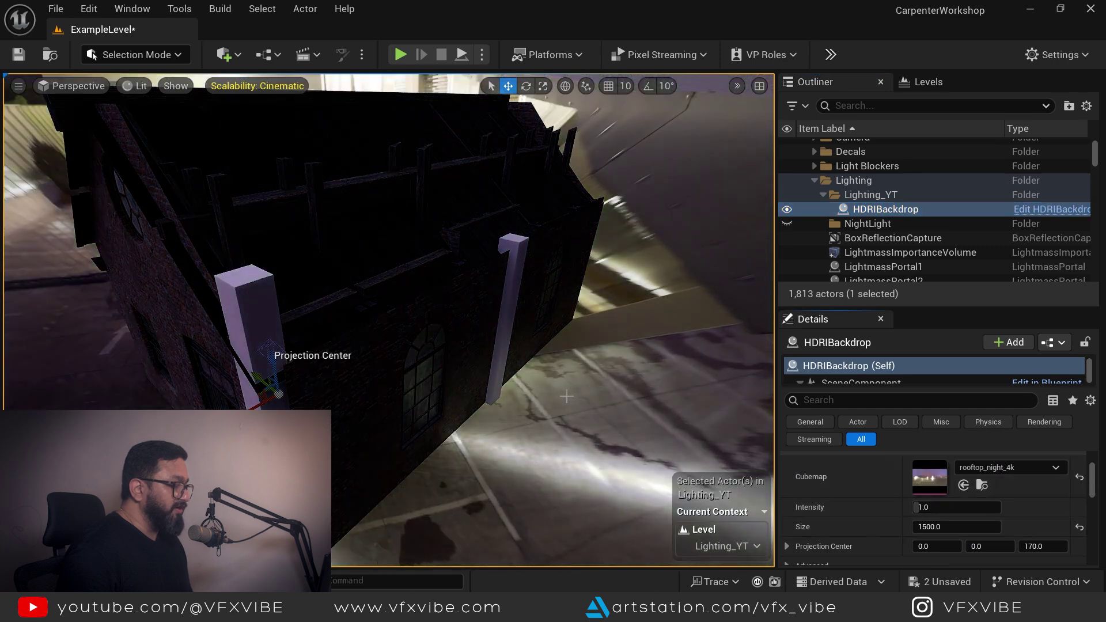
alt+drag(595, 454, 710, 409)
scroll(595, 455, down, 5)
alt+drag(595, 455, 621, 425)
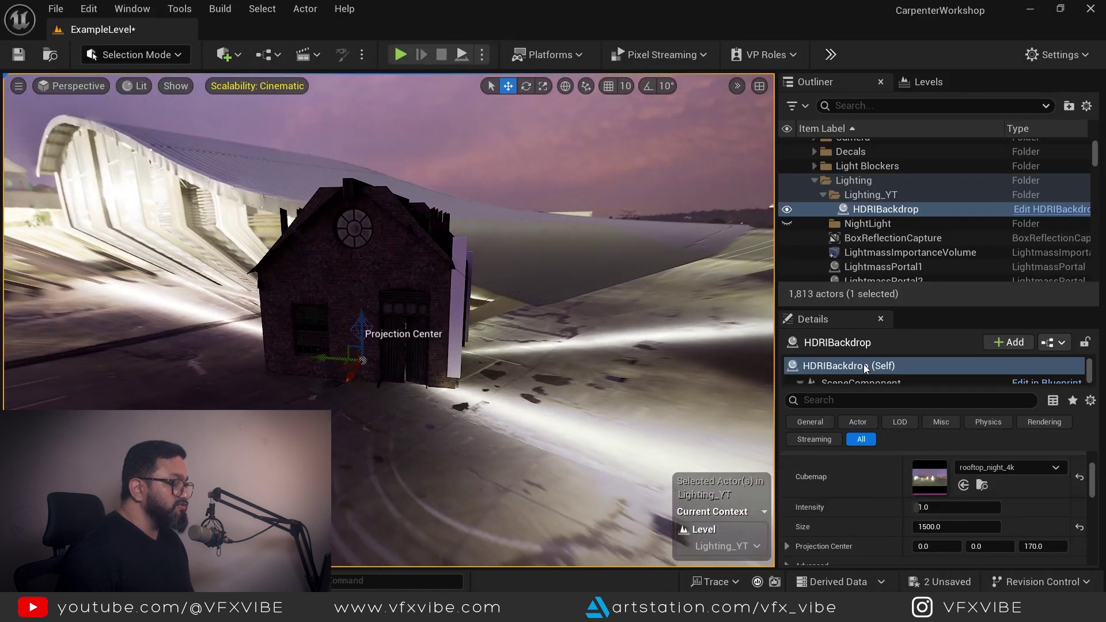
Set the backdrop Skylight component's source type to SLS Specified Cubemap and assign rooftop_night_4k as its cubemap
drag(920, 308, 920, 246)
scroll(859, 316, down, 2)
click(847, 326)
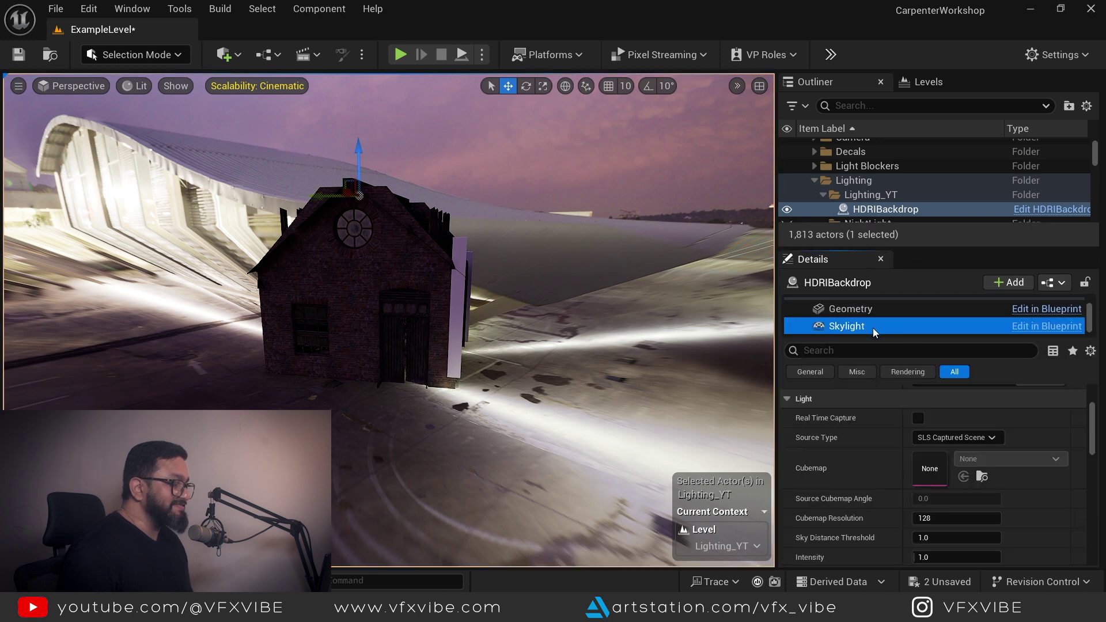
scroll(921, 452, up, 1)
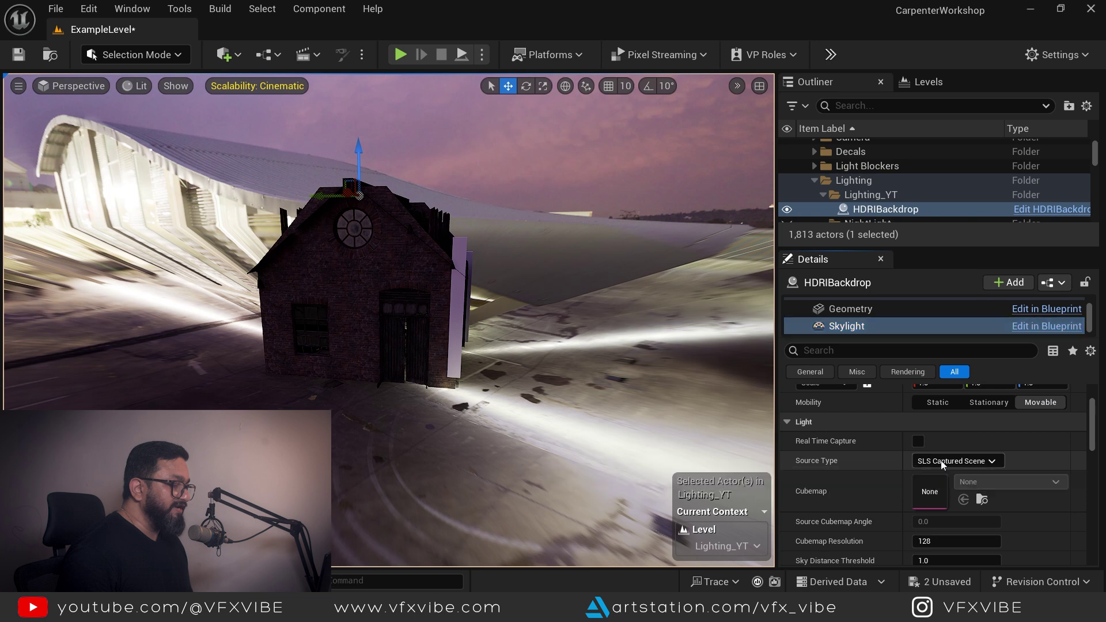
click(944, 461)
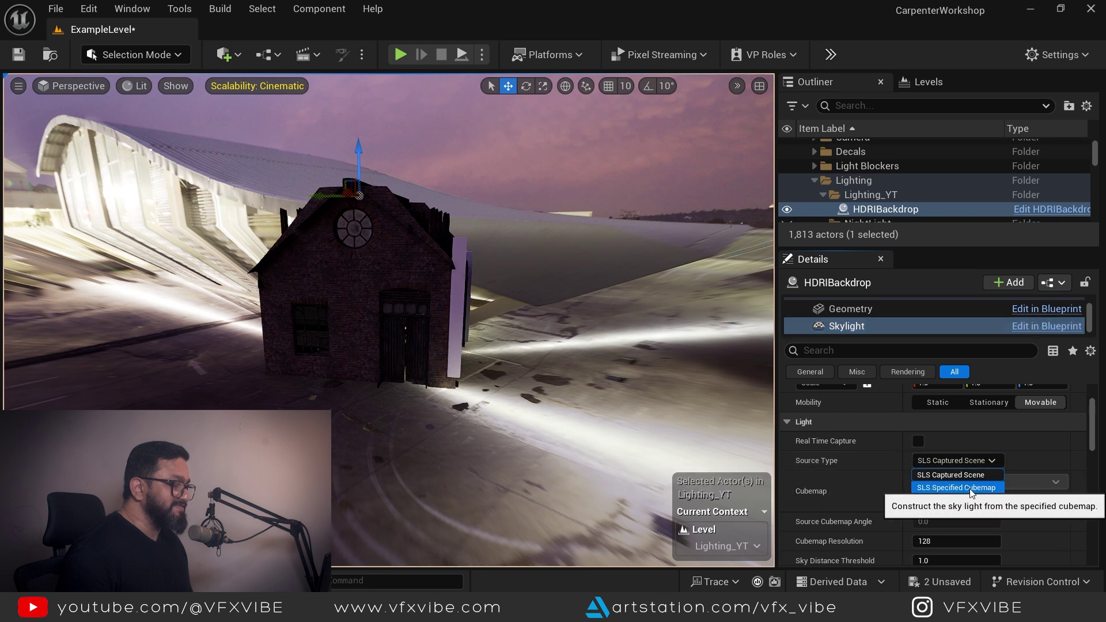
click(965, 489)
click(964, 500)
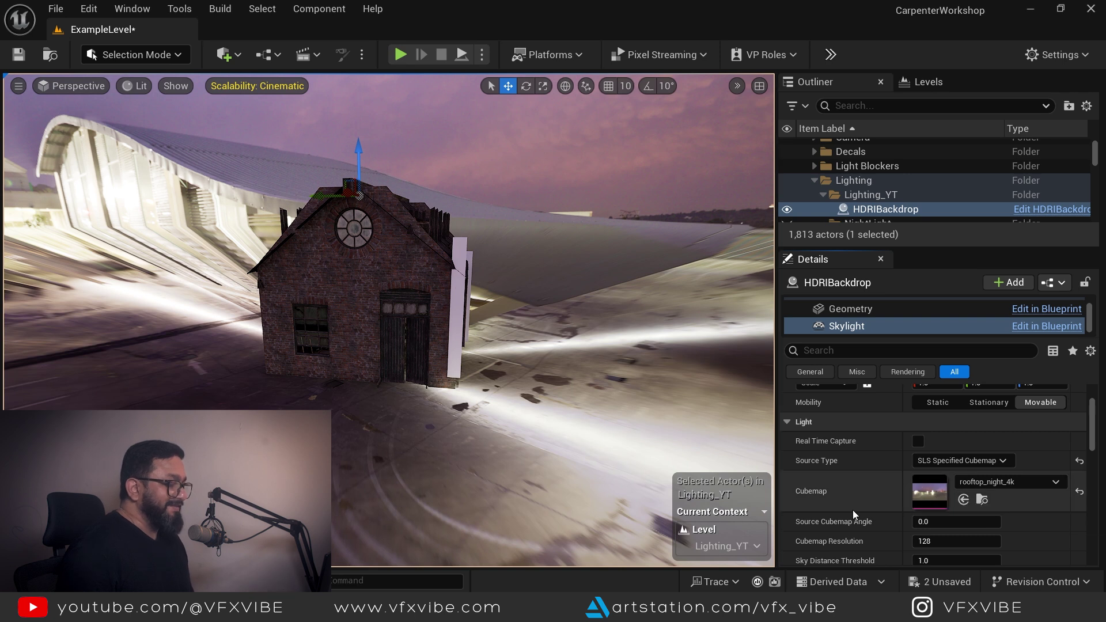
Pilot CineCameraActor3 so the viewport shows the workshop interior through it
scroll(832, 499, down, 2)
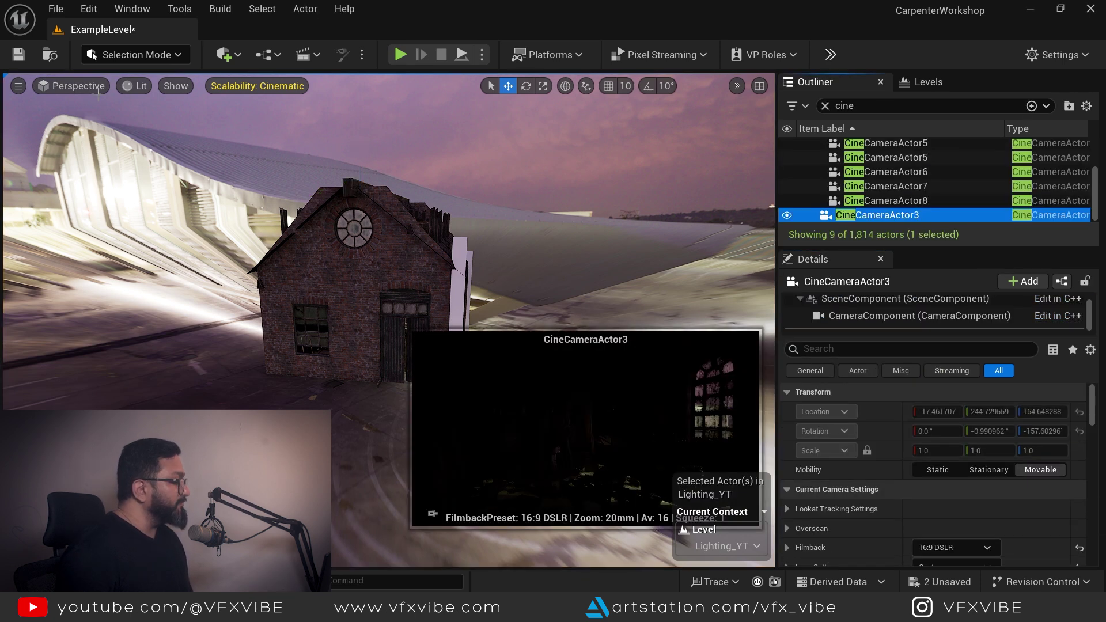
click(97, 89)
click(138, 301)
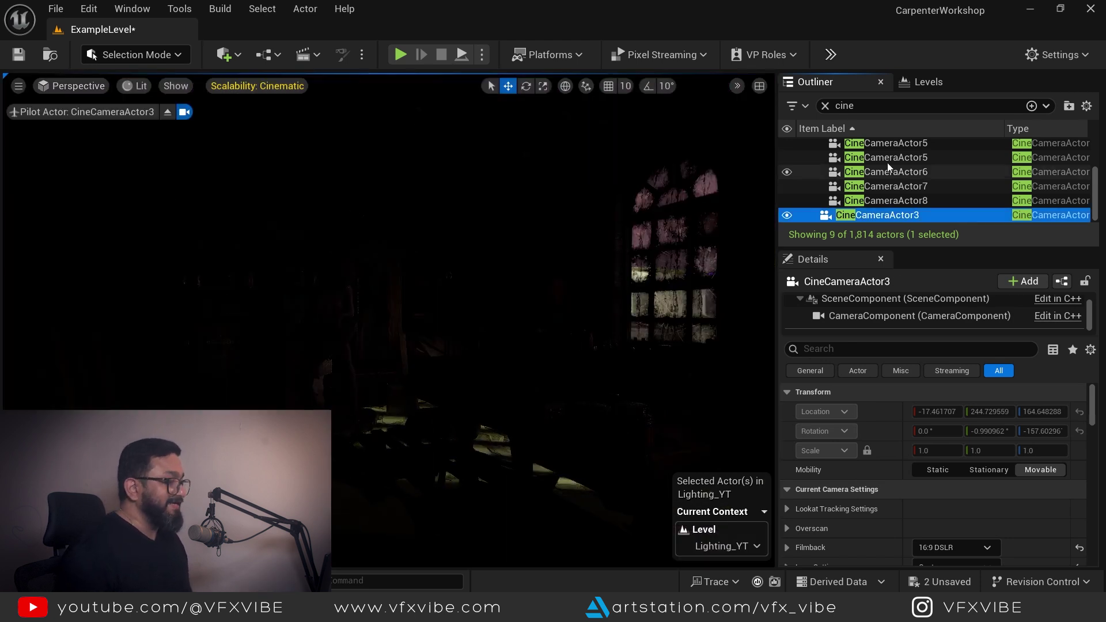
Clear the Outliner search filter and select the HDRIBackdrop actor in the Lighting_YT folder
scroll(847, 425, down, 2)
scroll(854, 424, up, 2)
scroll(907, 205, up, 3)
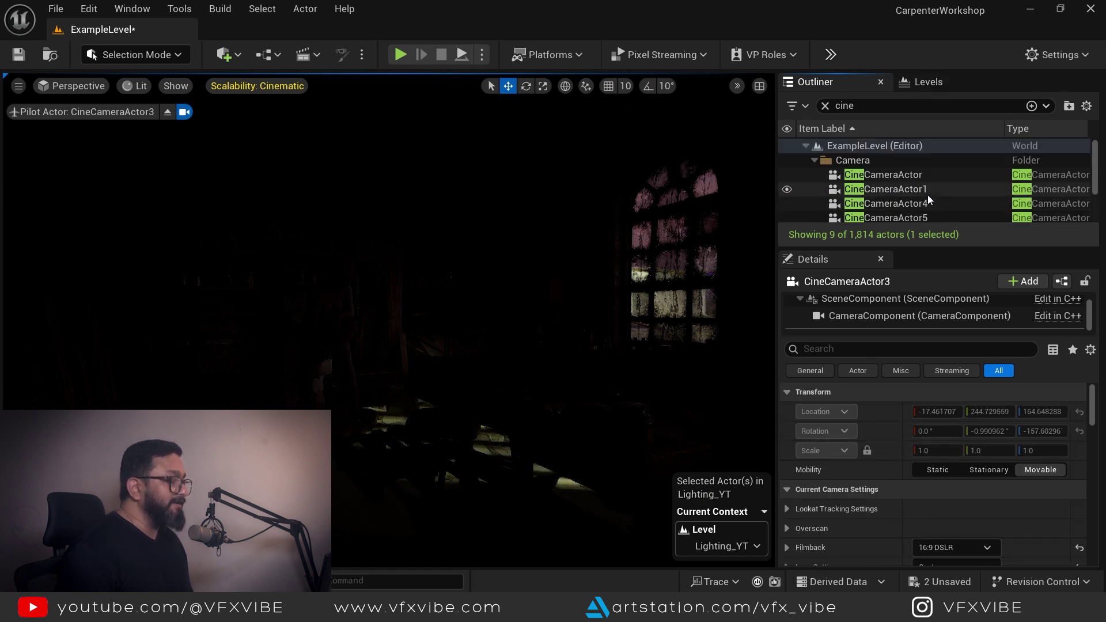
click(824, 105)
scroll(887, 190, up, 15)
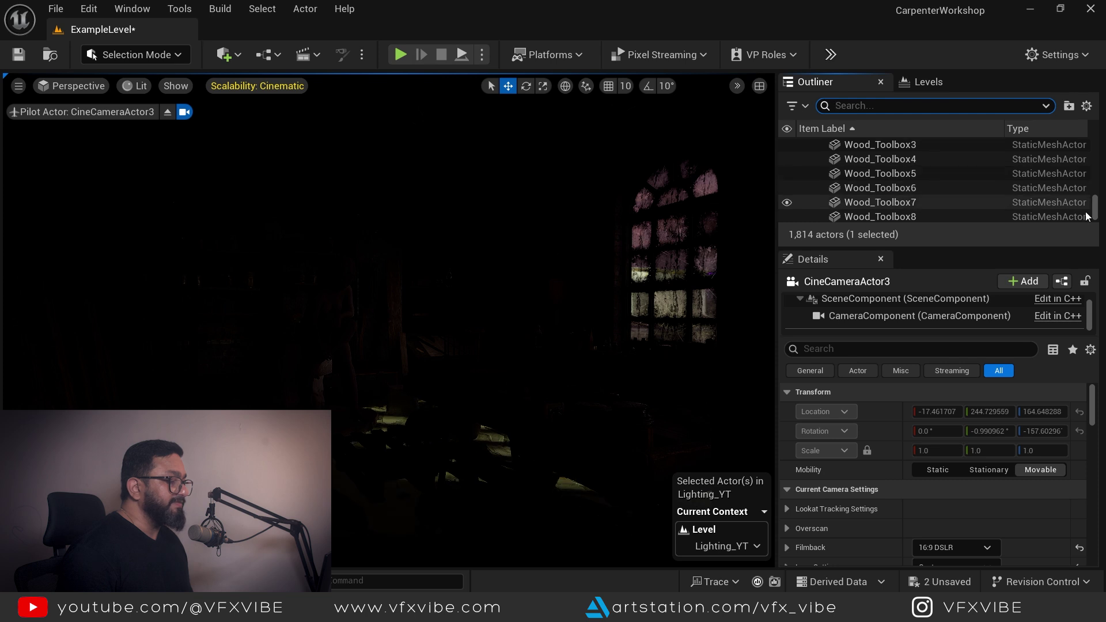
scroll(878, 201, down, 1)
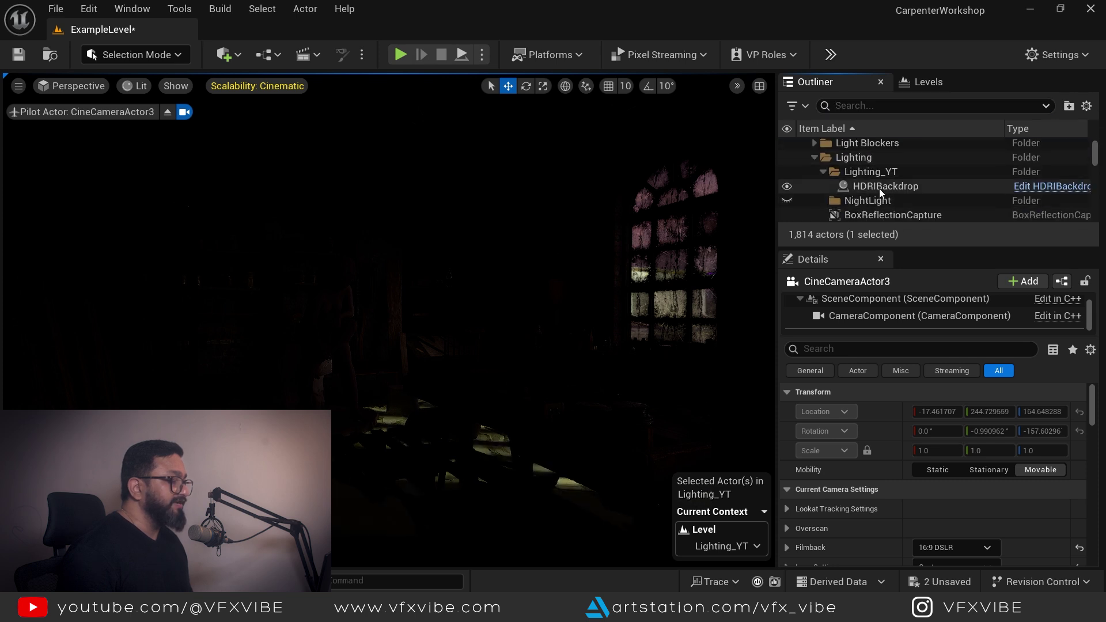
click(879, 187)
Set the intensity of the backdrop's Skylight component to 10
scroll(873, 529, down, 3)
scroll(869, 324, down, 1)
click(870, 326)
scroll(865, 506, down, 2)
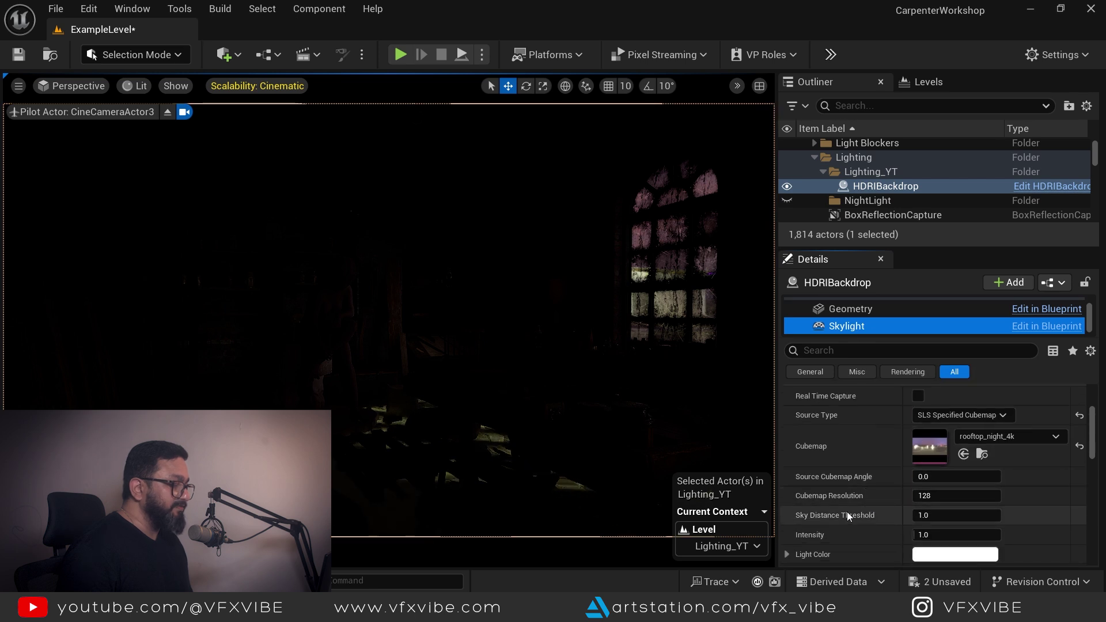
click(929, 536)
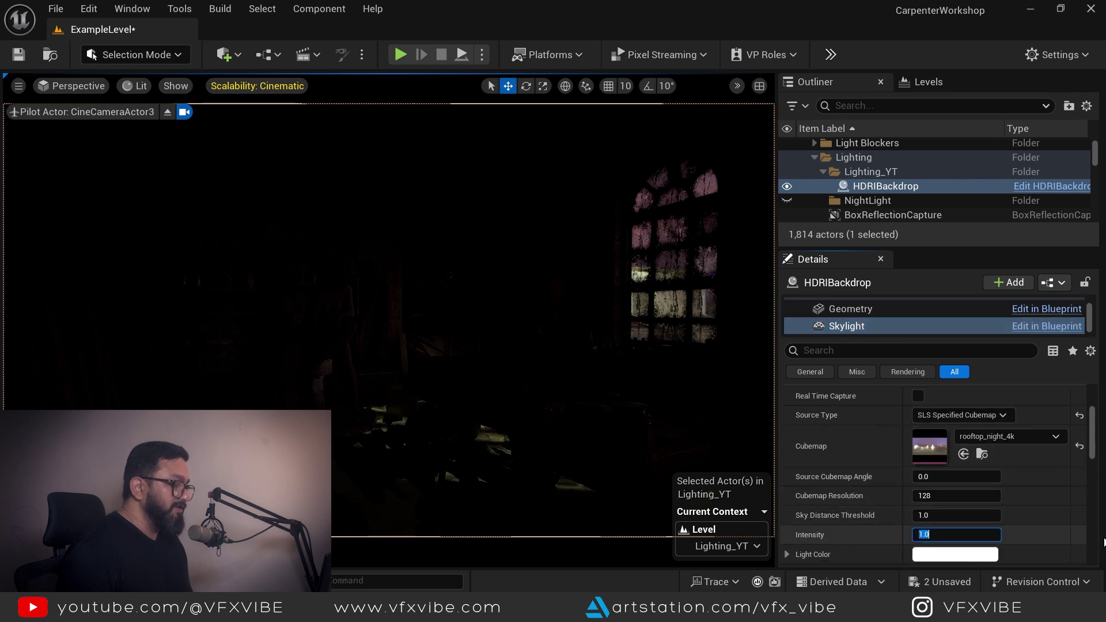
text(1)
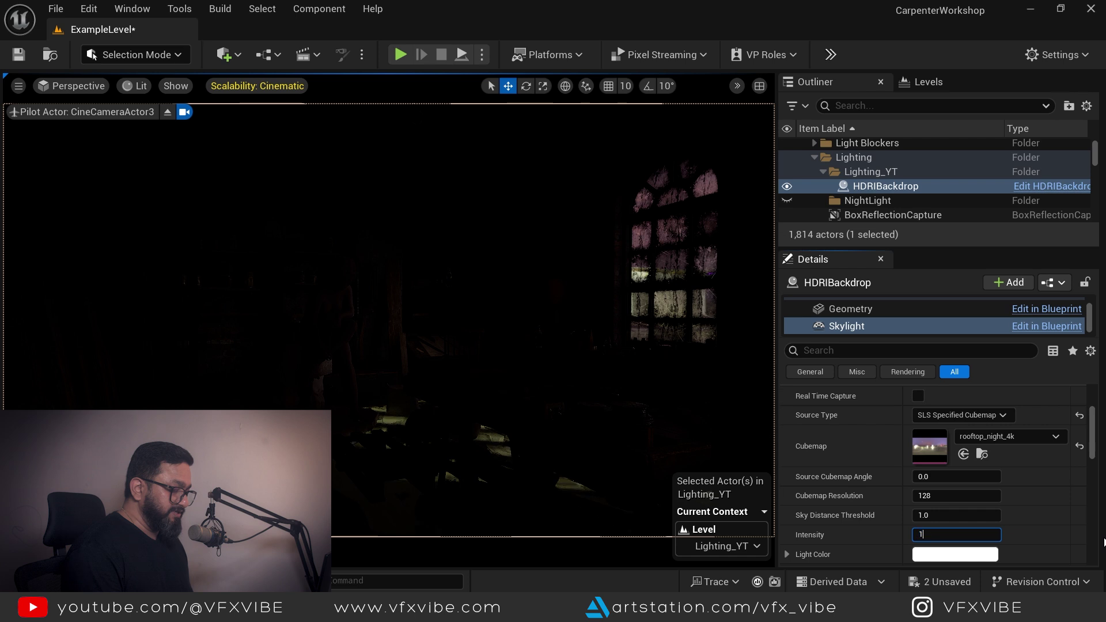
text(0)
key(Return)
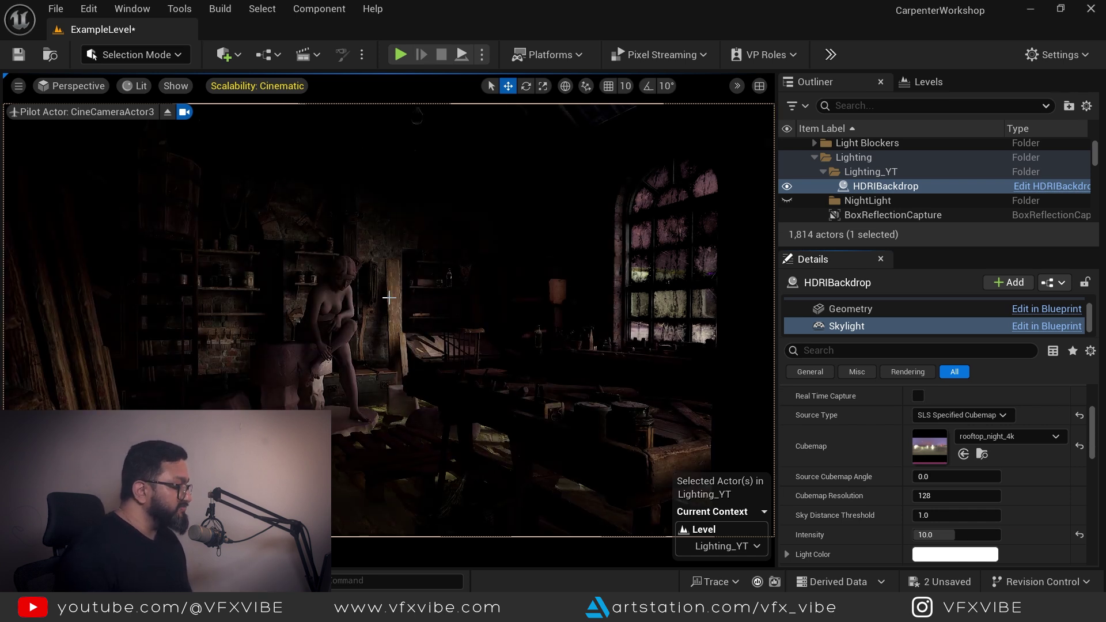
Stop piloting the camera, lower the HDRI backdrop slightly beneath the building from an exterior view, and return to the CineCameraActor3 view
click(167, 112)
scroll(457, 370, down, 5)
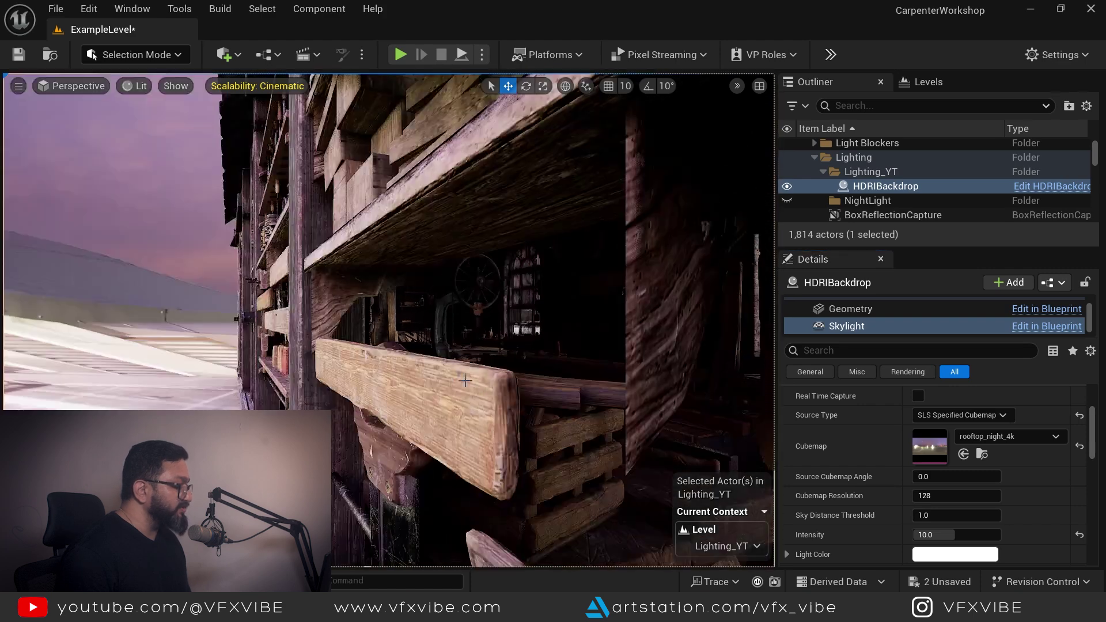
key(s)
right_drag(486, 338, 487, 375)
alt+drag(515, 252, 646, 271)
scroll(515, 251, down, 4)
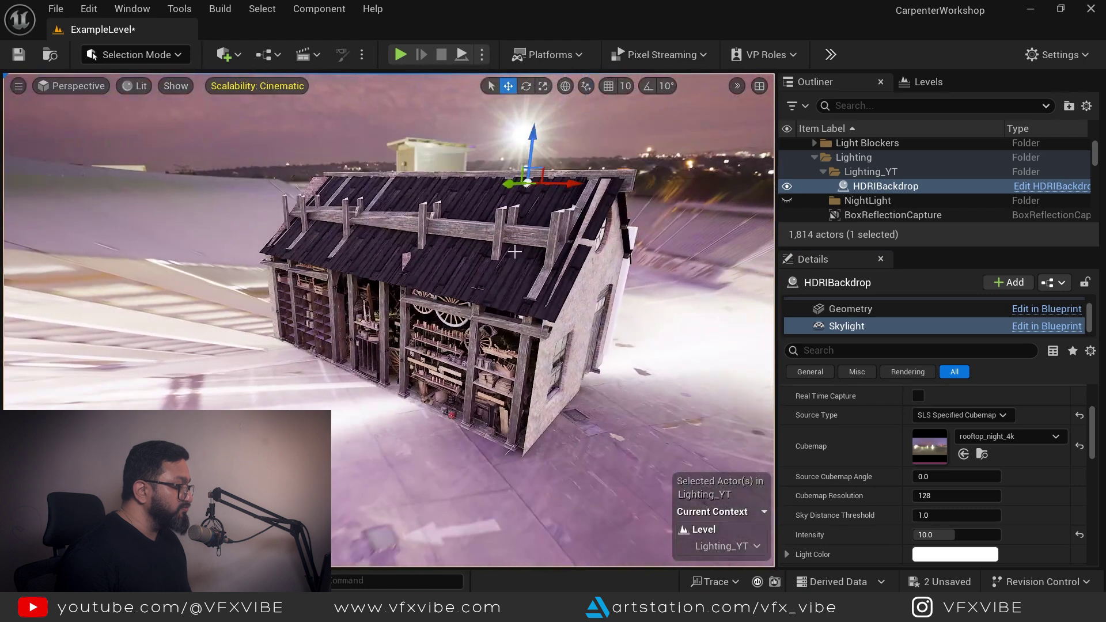
click(850, 309)
click(875, 186)
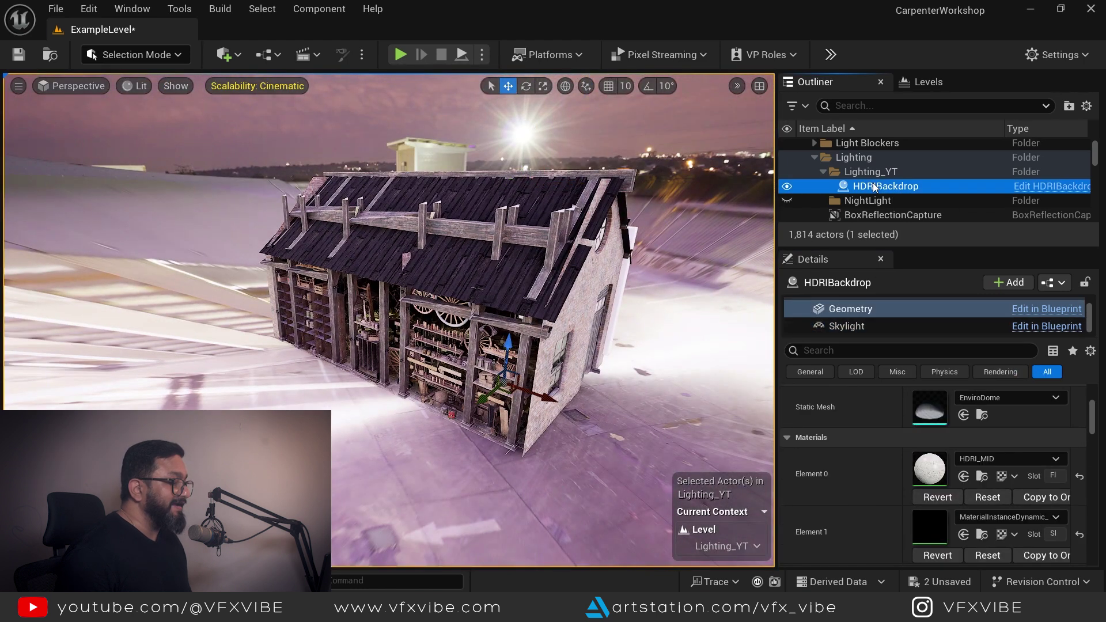
alt+drag(478, 471, 334, 450)
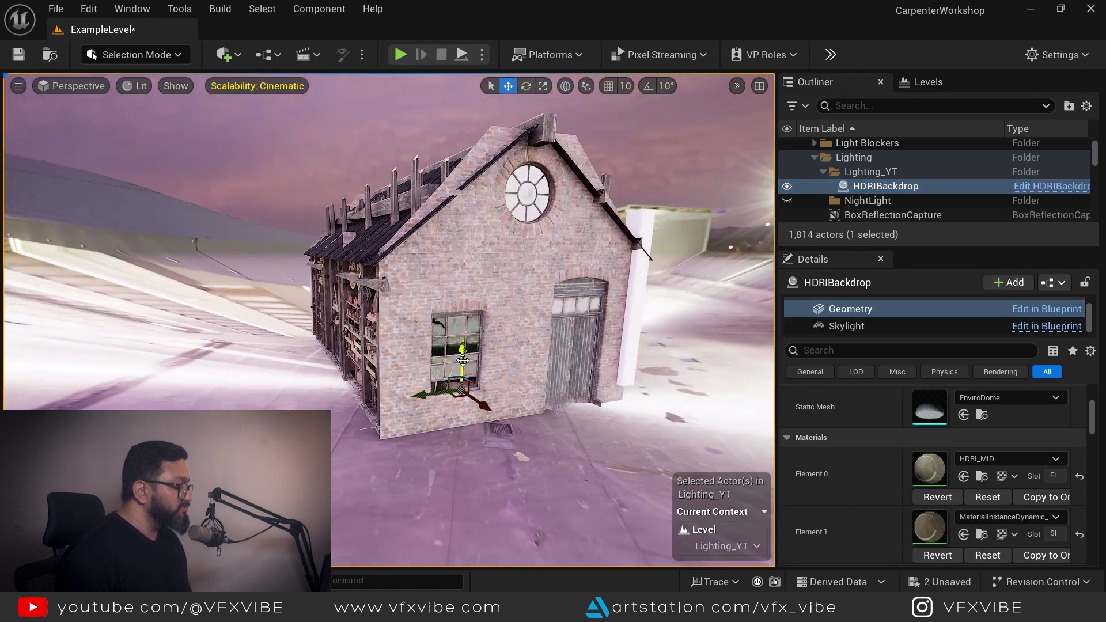
drag(462, 350, 463, 375)
click(72, 85)
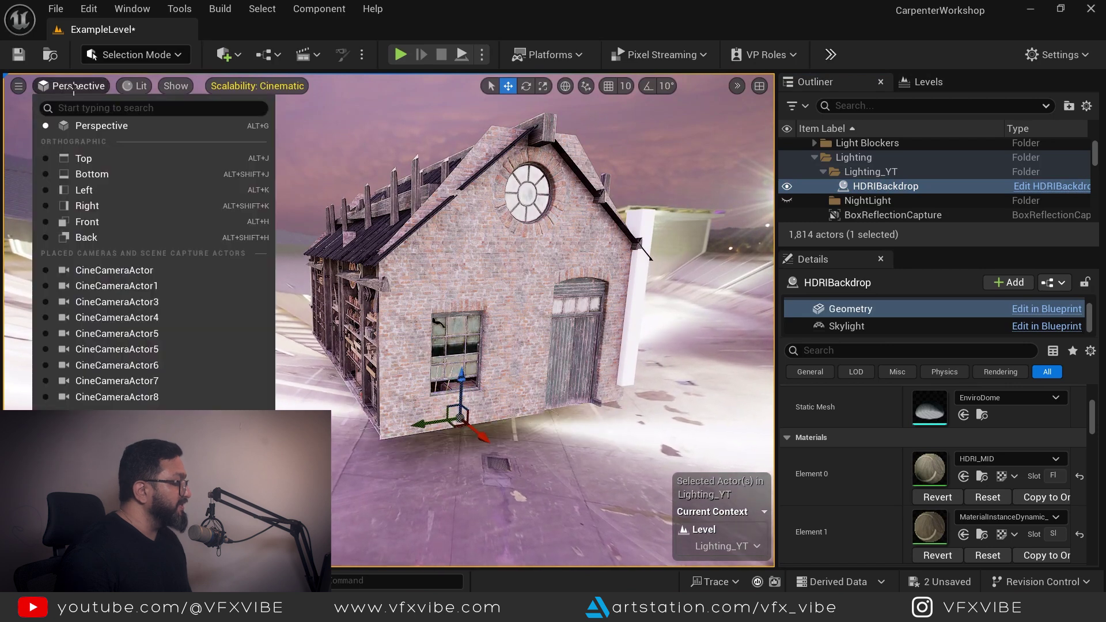
click(148, 302)
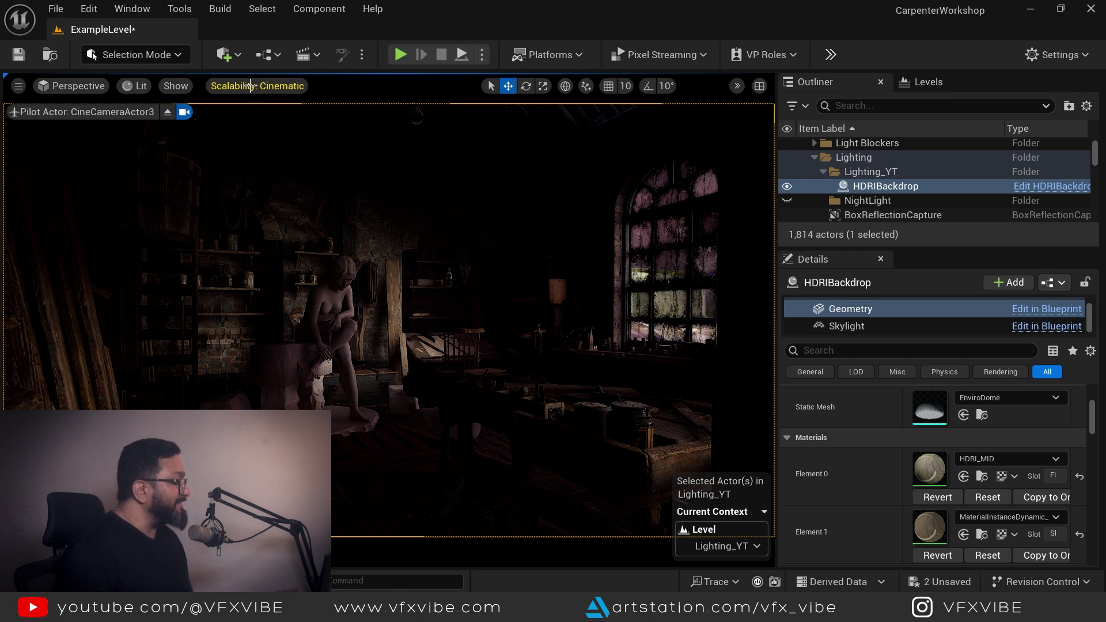
Add a Post Process Volume to the workshop and lower it to the statue's level, with the actor icons shown in the viewport
click(226, 54)
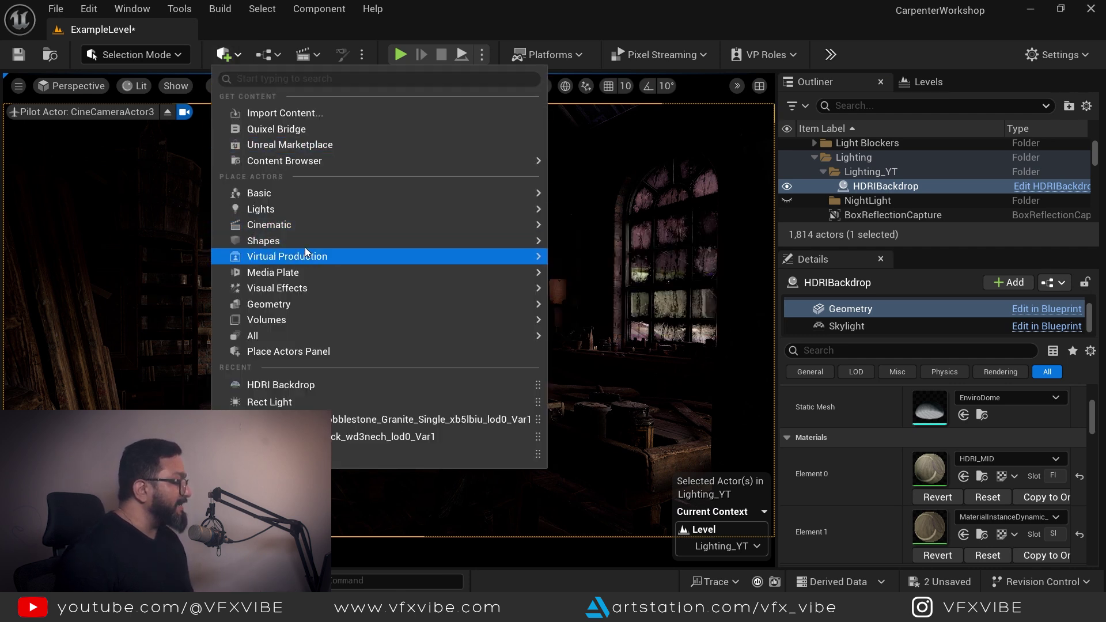
mouse_move(306, 288)
drag(657, 299, 436, 493)
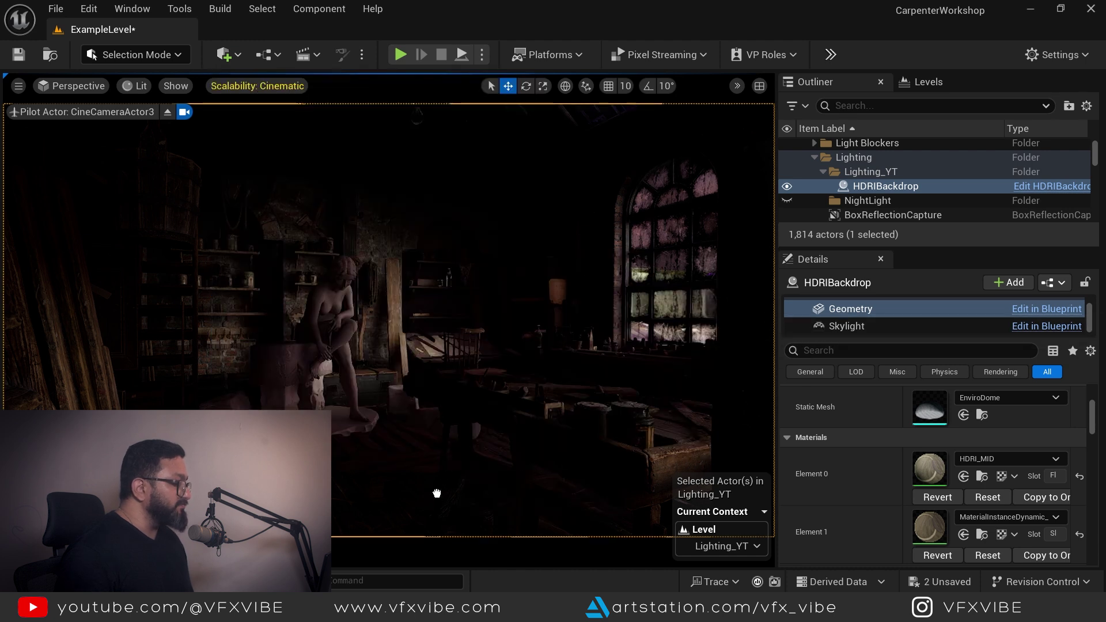
drag(387, 447, 388, 447)
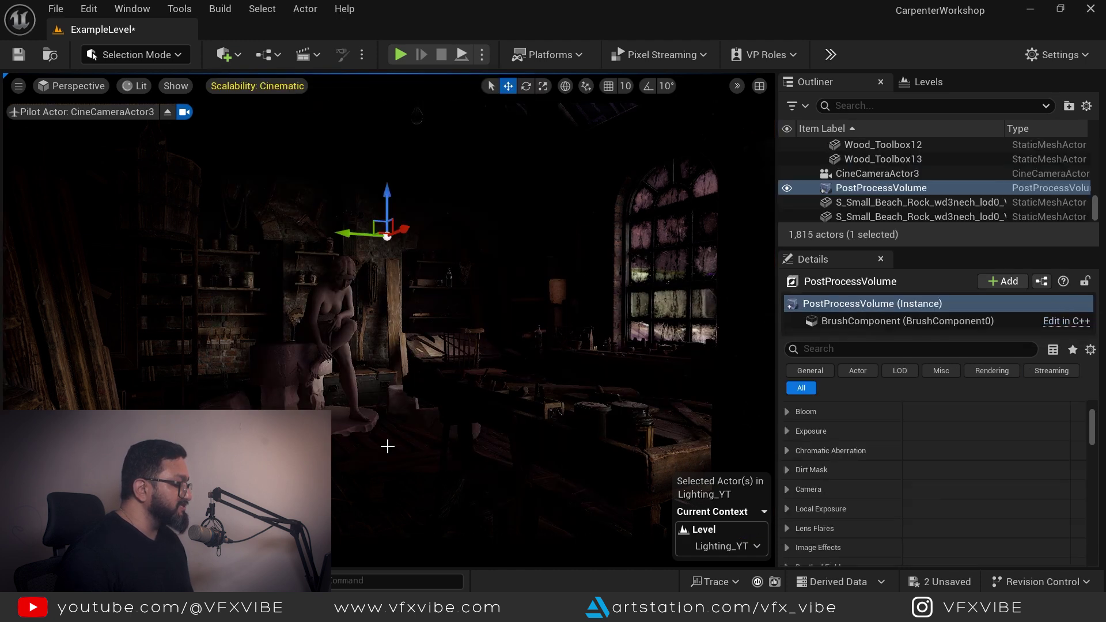
key(g)
drag(384, 195, 375, 336)
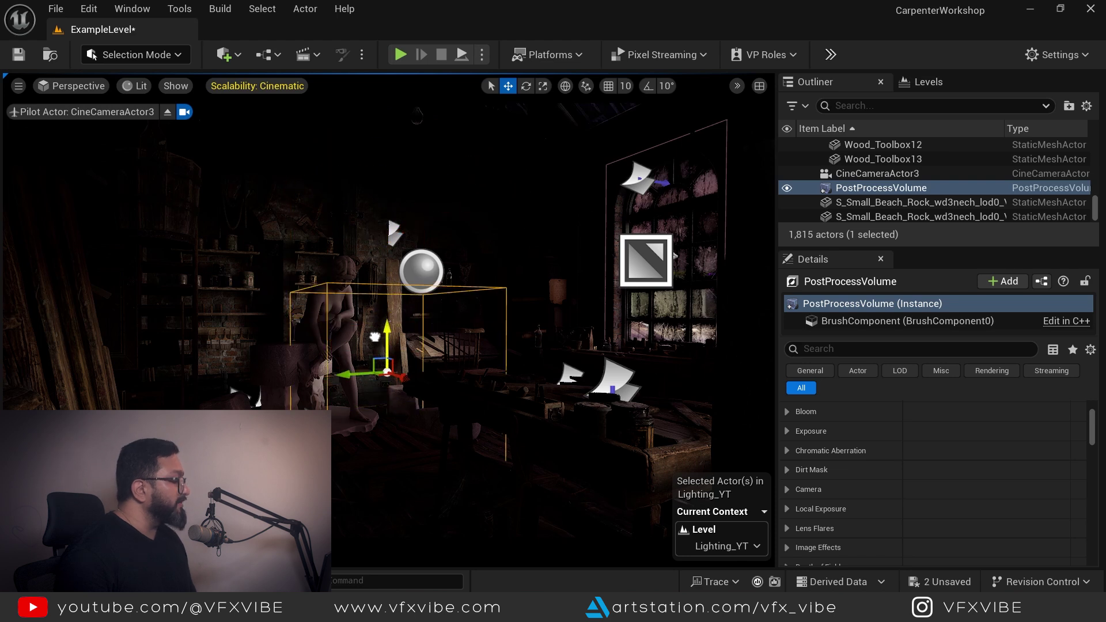
key(g)
key(g)
key(g)
key(g)
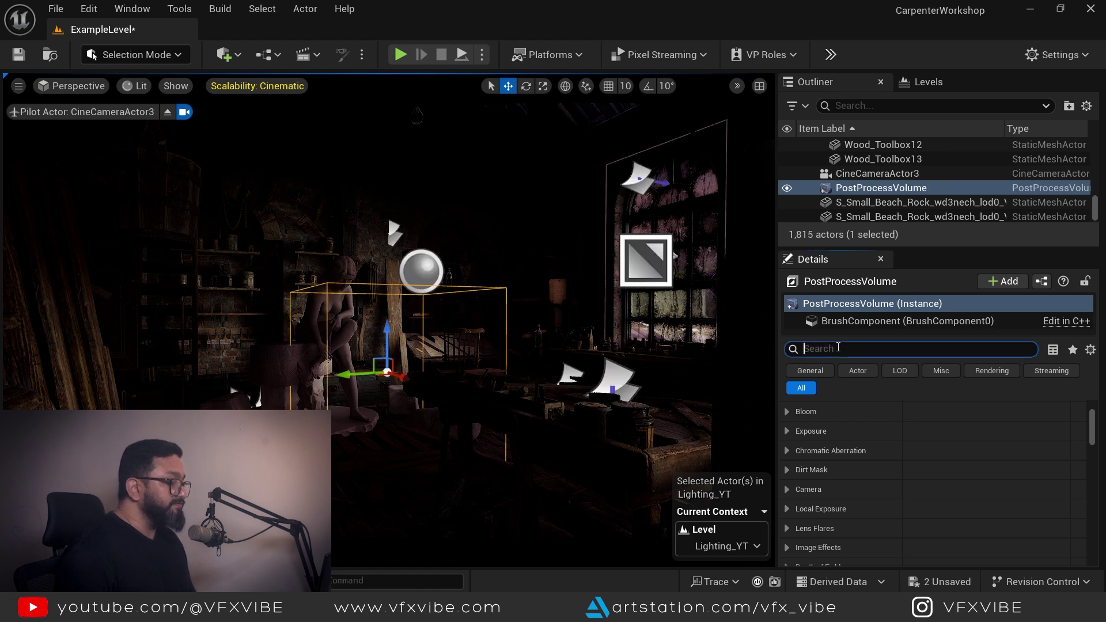
Search the Post Process Volume's properties for the unbound option and enable it, then clear the search
text(unb)
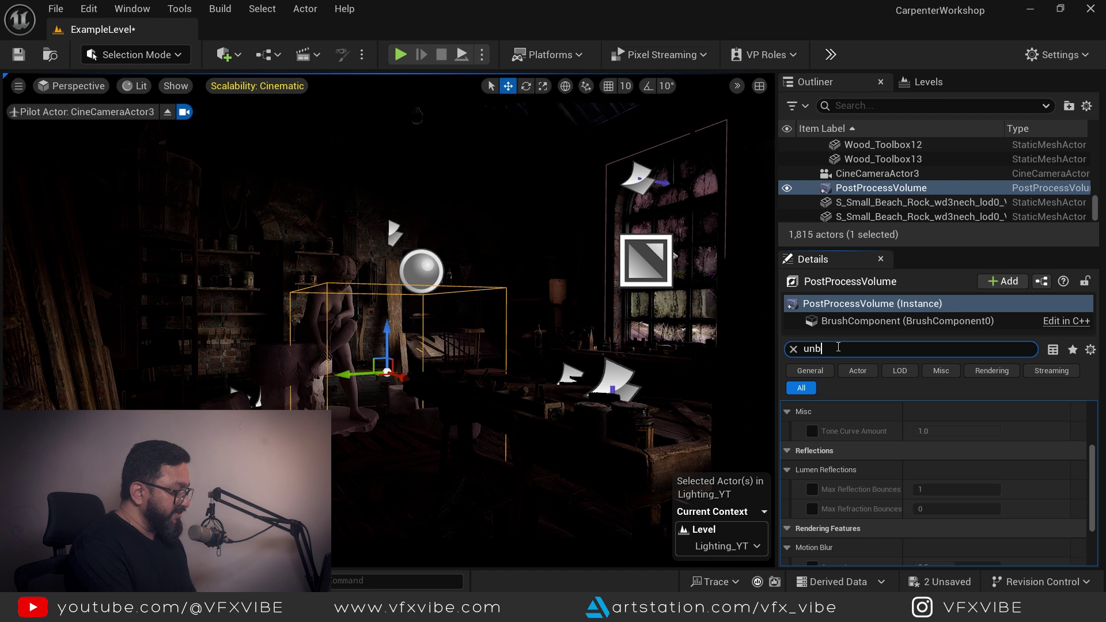
text(ou)
click(922, 429)
click(794, 350)
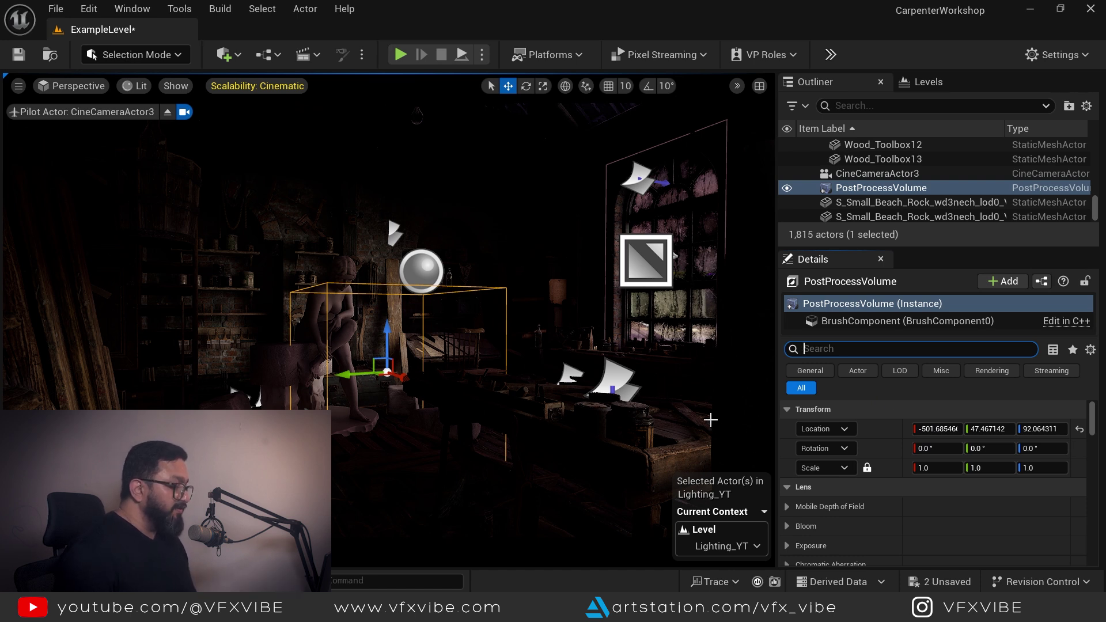
Enable the Metering Mode override in the Post Process Volume's Exposure settings and choose a mode
scroll(851, 523, down, 3)
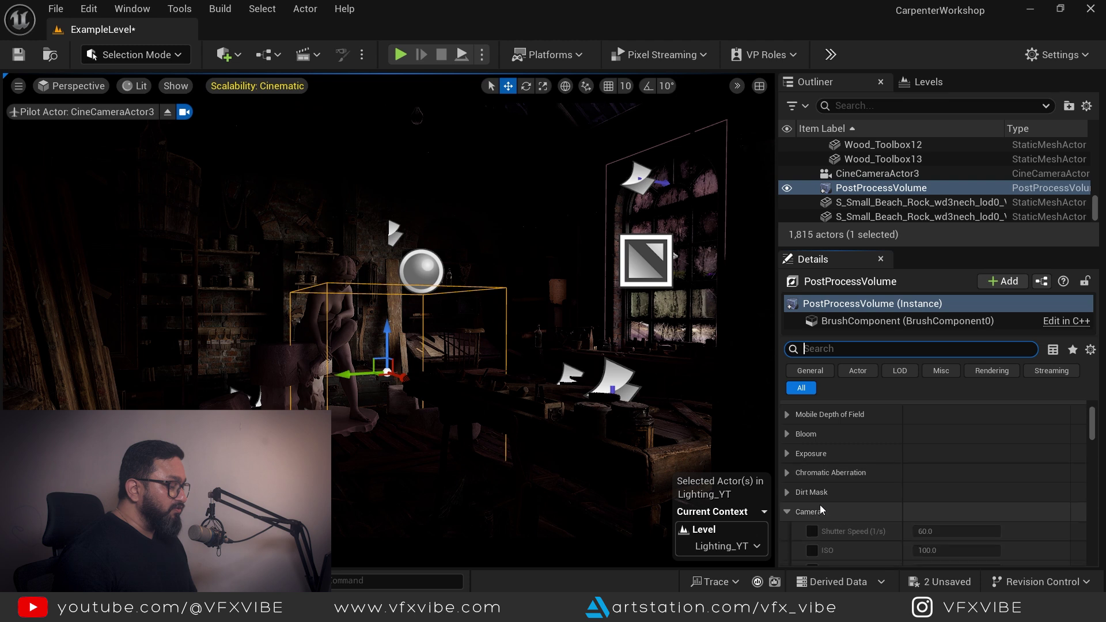
click(787, 453)
scroll(840, 464, down, 1)
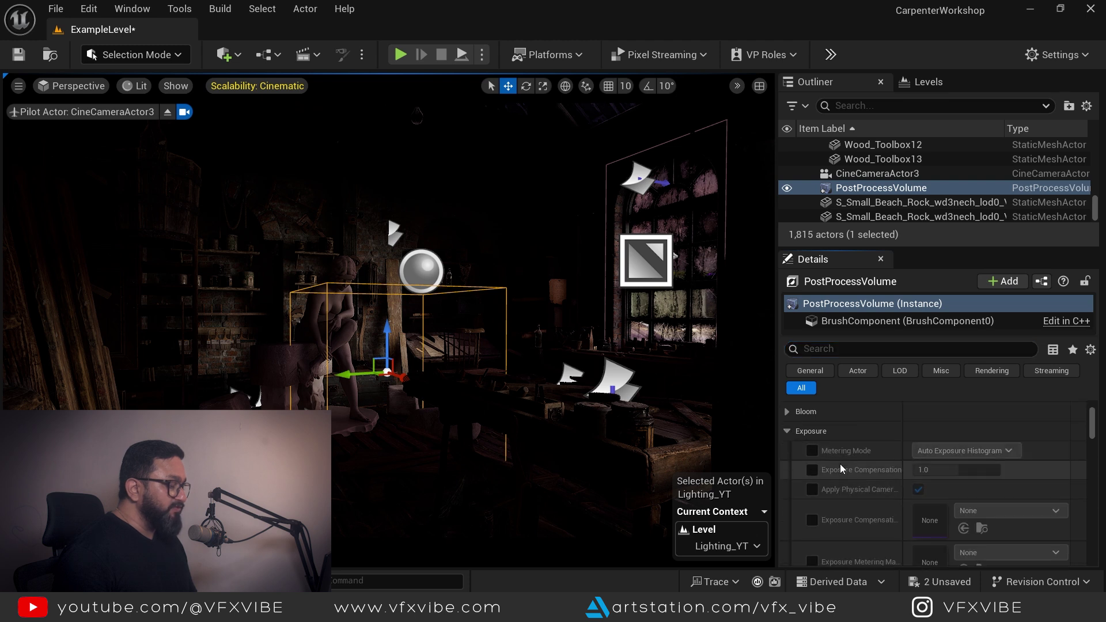
click(812, 451)
click(970, 454)
click(973, 469)
scroll(861, 448, down, 3)
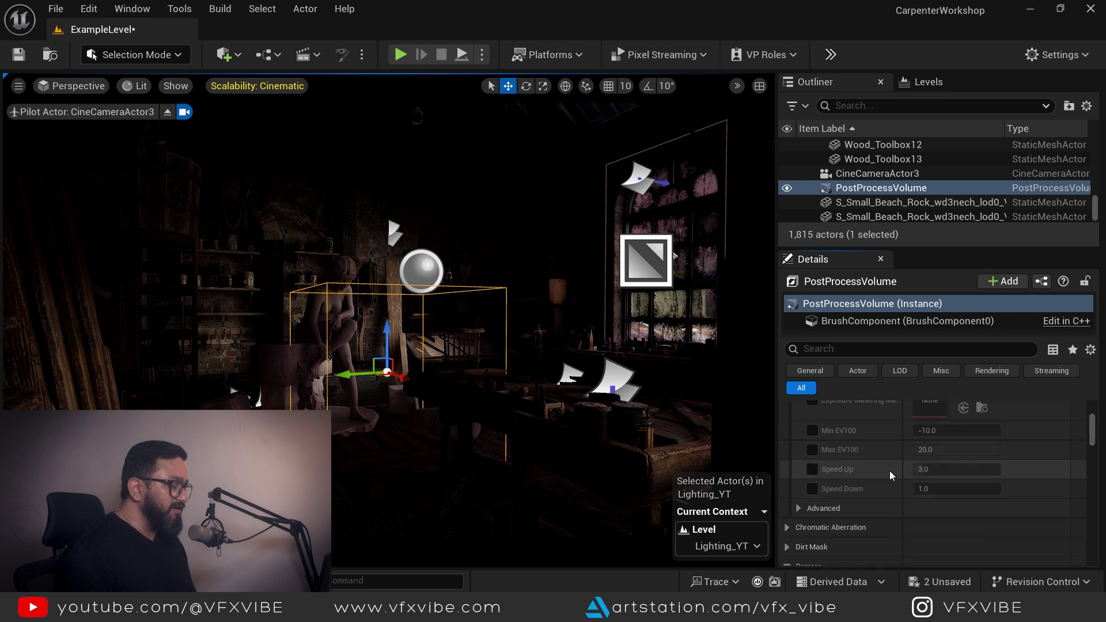
Override the volume's Min EV100 and Max EV100 exposure limits and set both to 8
click(813, 430)
click(812, 449)
click(970, 429)
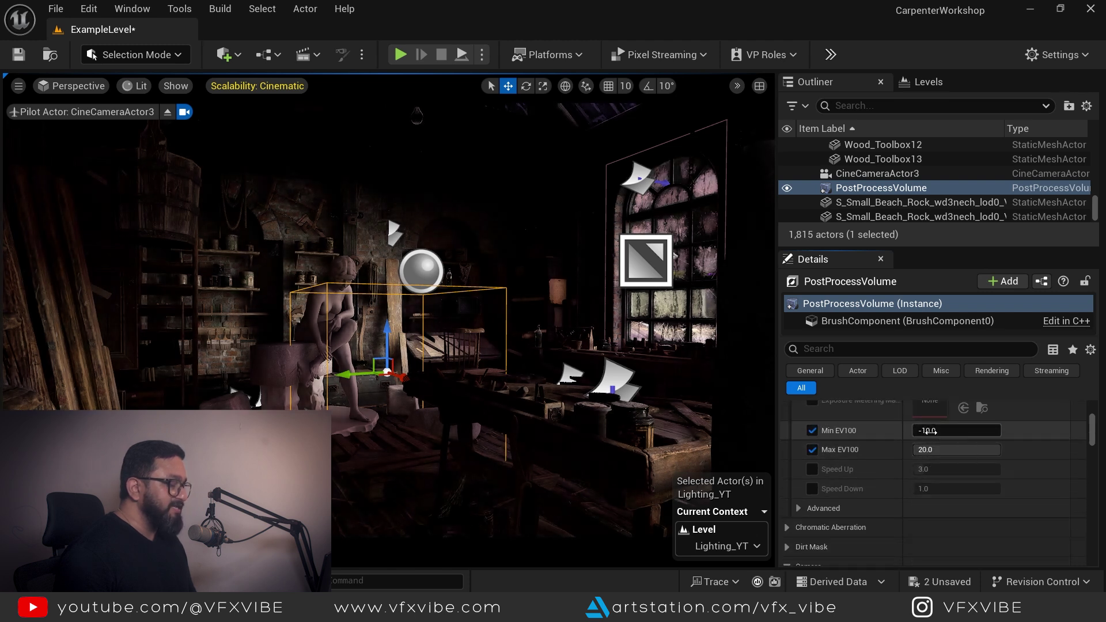
text(8)
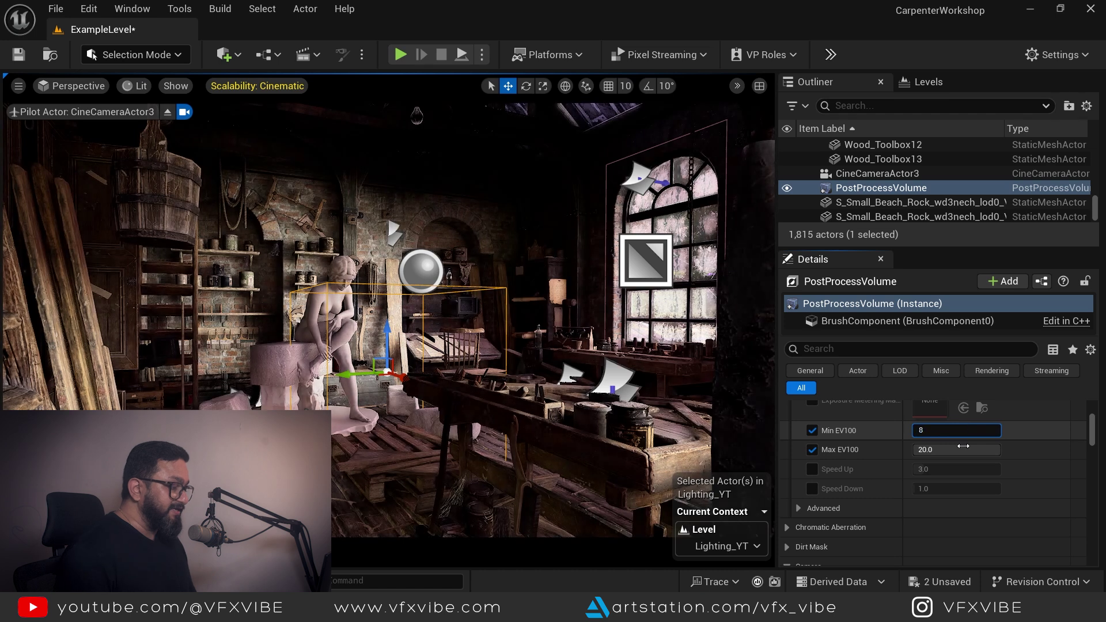
click(926, 450)
text(8)
key(Return)
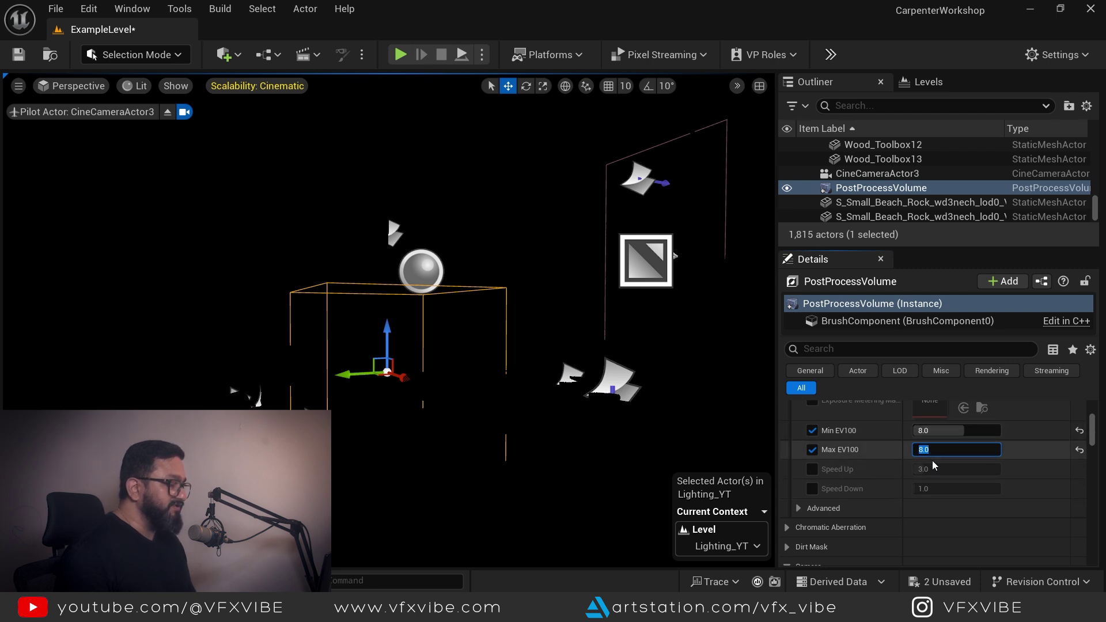
Move the PostProcessVolume into the Lighting_YT folder under Lighting
right_click(859, 188)
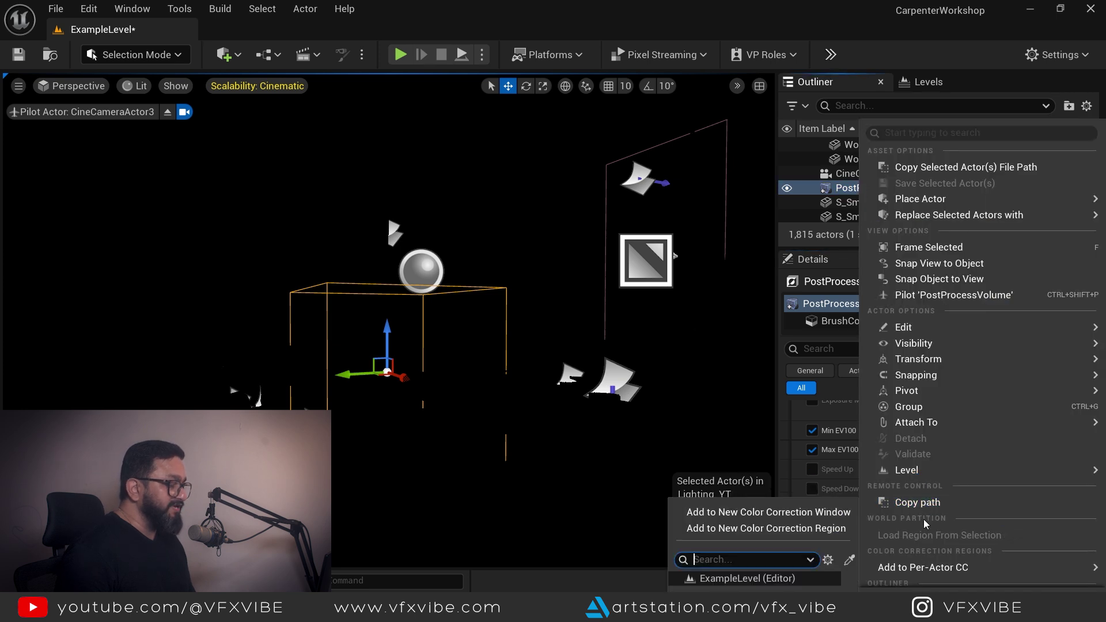
scroll(925, 534, down, 2)
mouse_move(926, 530)
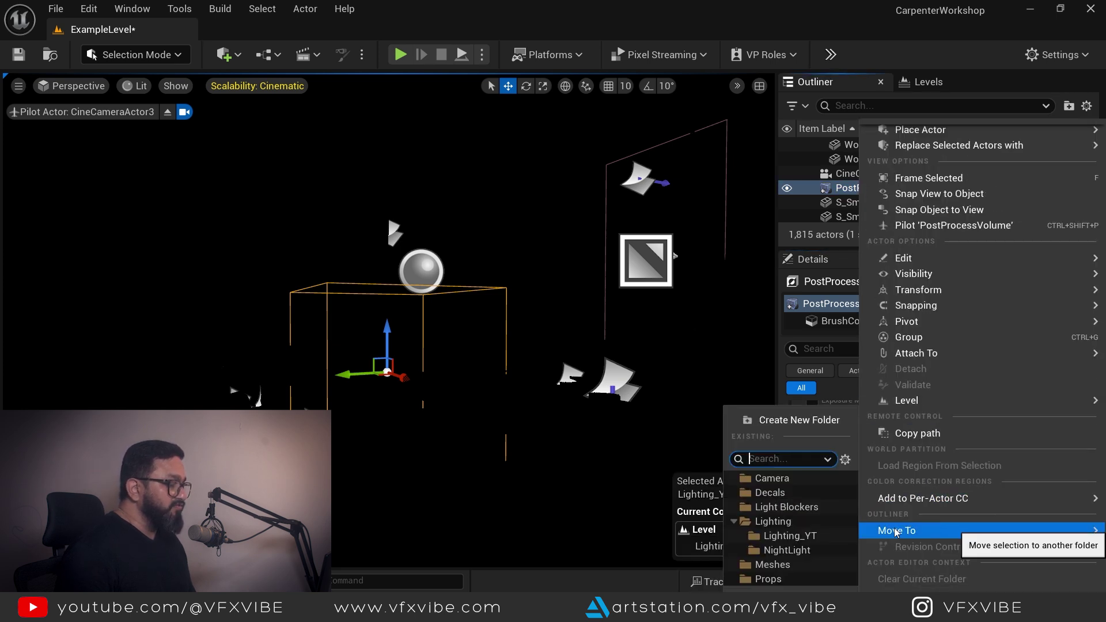
click(795, 551)
scroll(859, 482, up, 3)
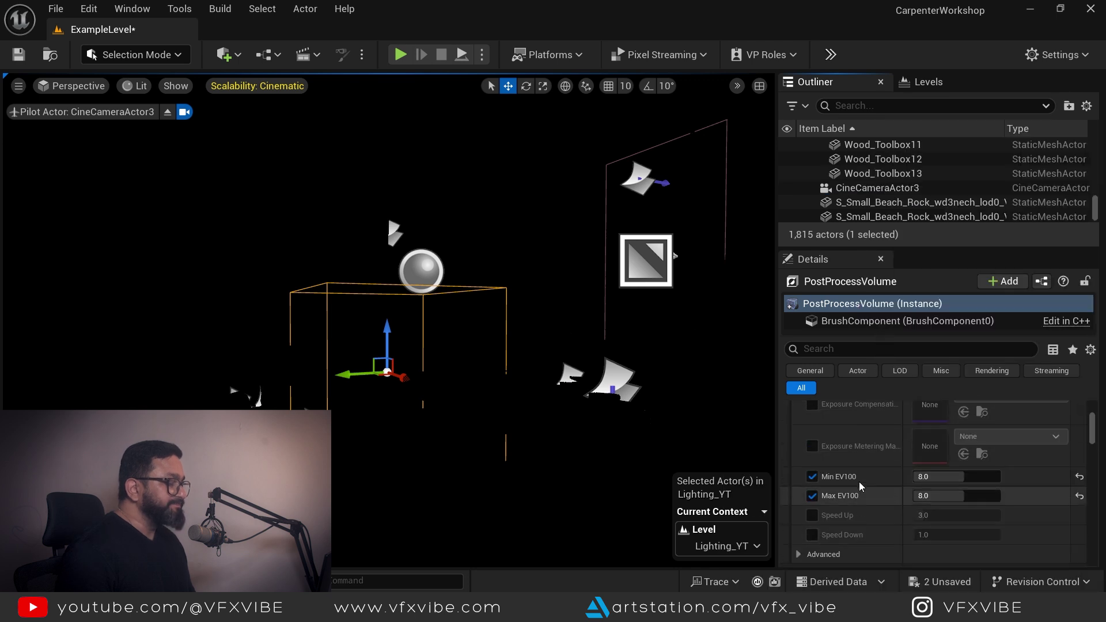
scroll(868, 503, down, 2)
Set the HDRIBackdrop's Skylight component intensity to 1000
scroll(1097, 190, up, 10)
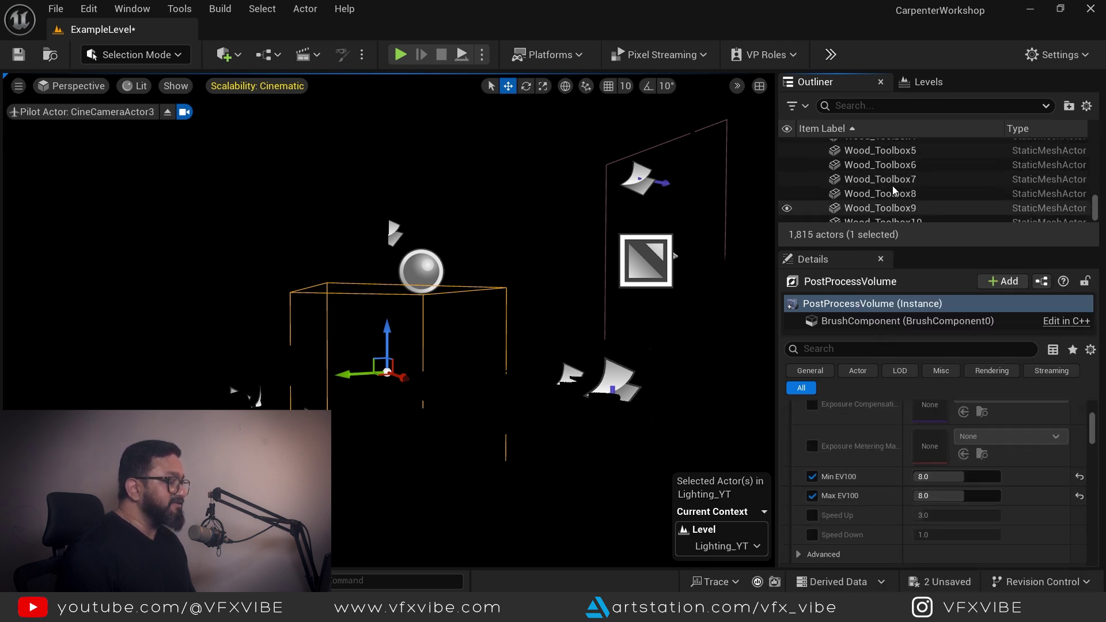
drag(1097, 190, 1098, 147)
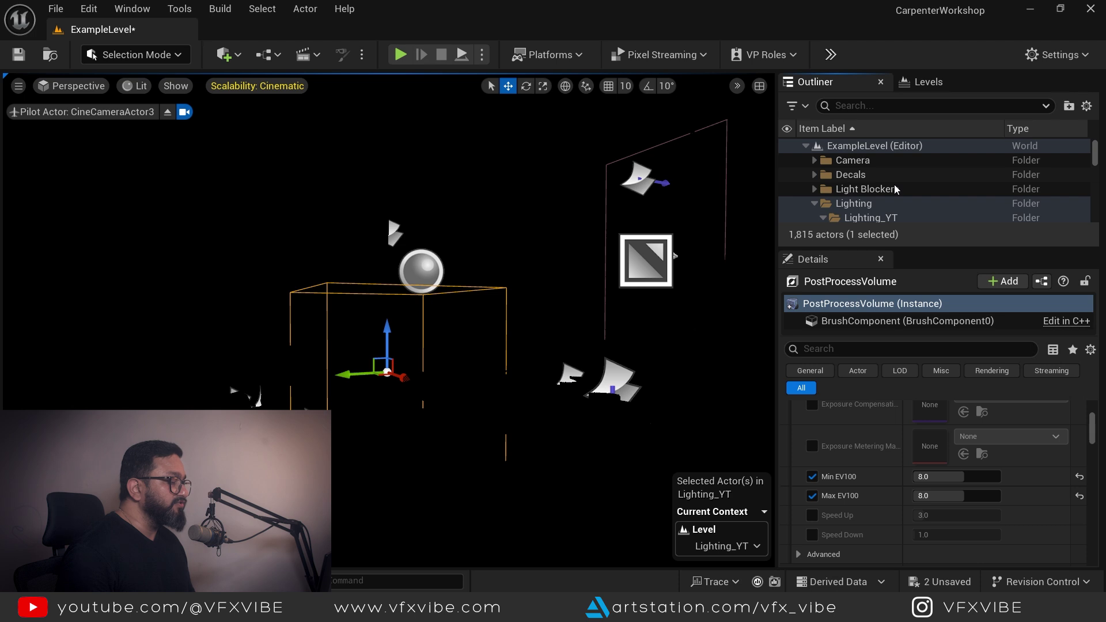
scroll(895, 189, down, 2)
click(885, 186)
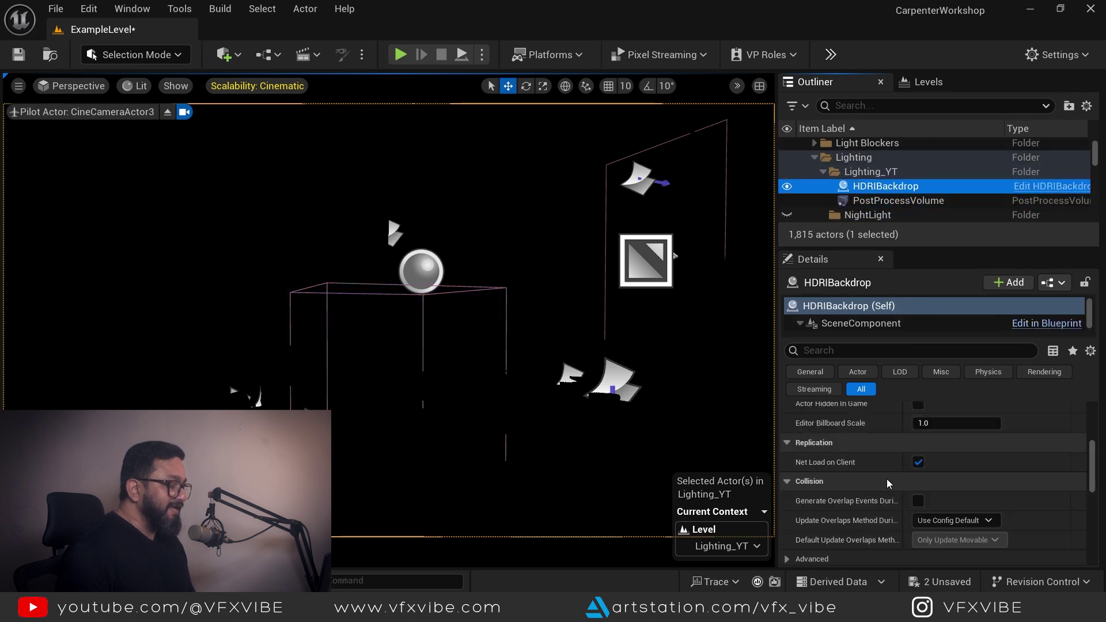
scroll(864, 482, up, 10)
scroll(867, 319, down, 2)
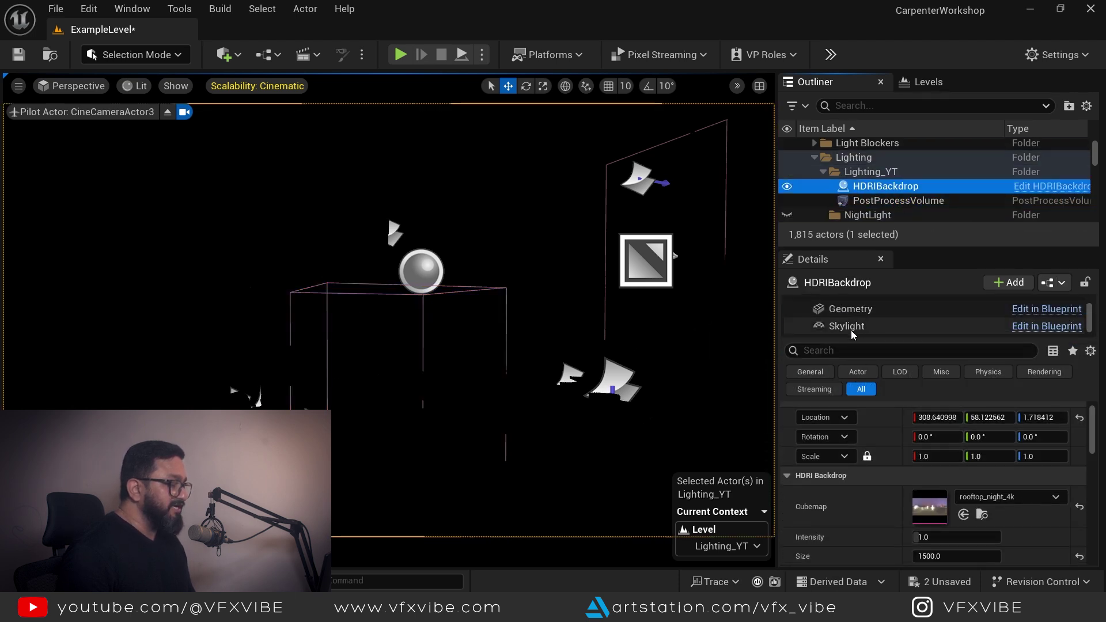
click(851, 327)
drag(922, 544, 933, 544)
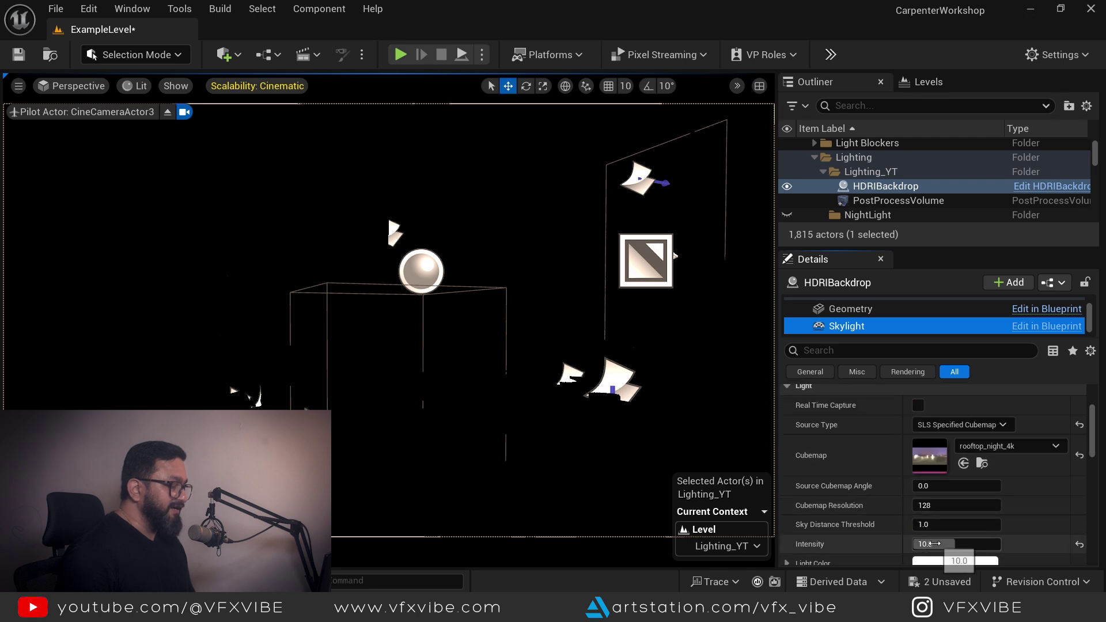
click(933, 544)
text(1000)
key(Return)
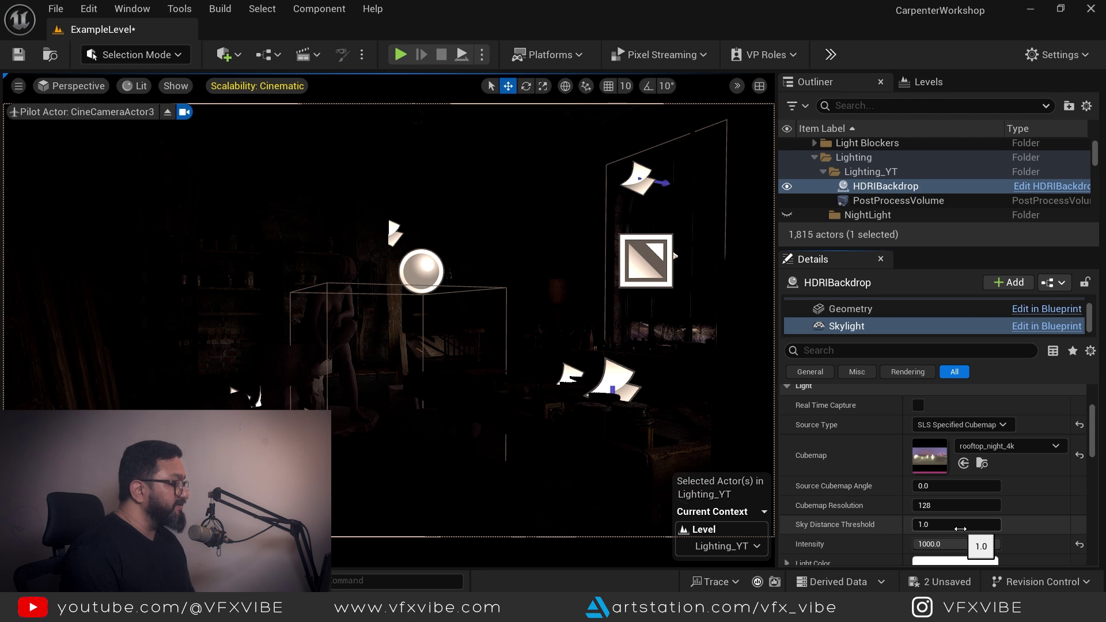
Raise the HDRIBackdrop's Skylight intensity to 2500 and hide the editor icons in the viewport
drag(924, 543, 932, 544)
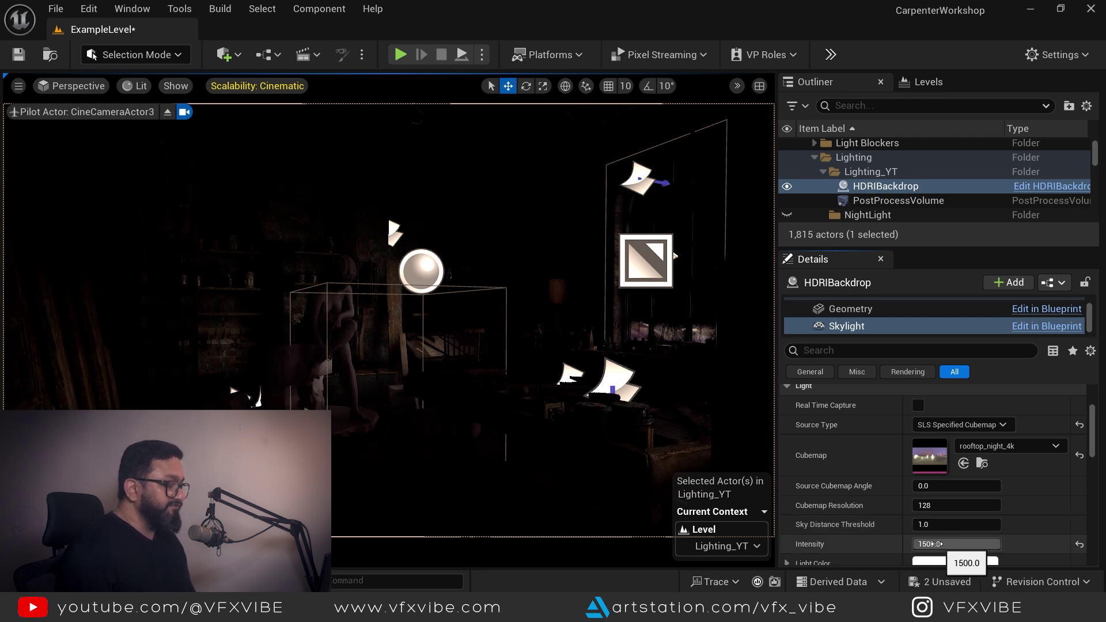
click(934, 544)
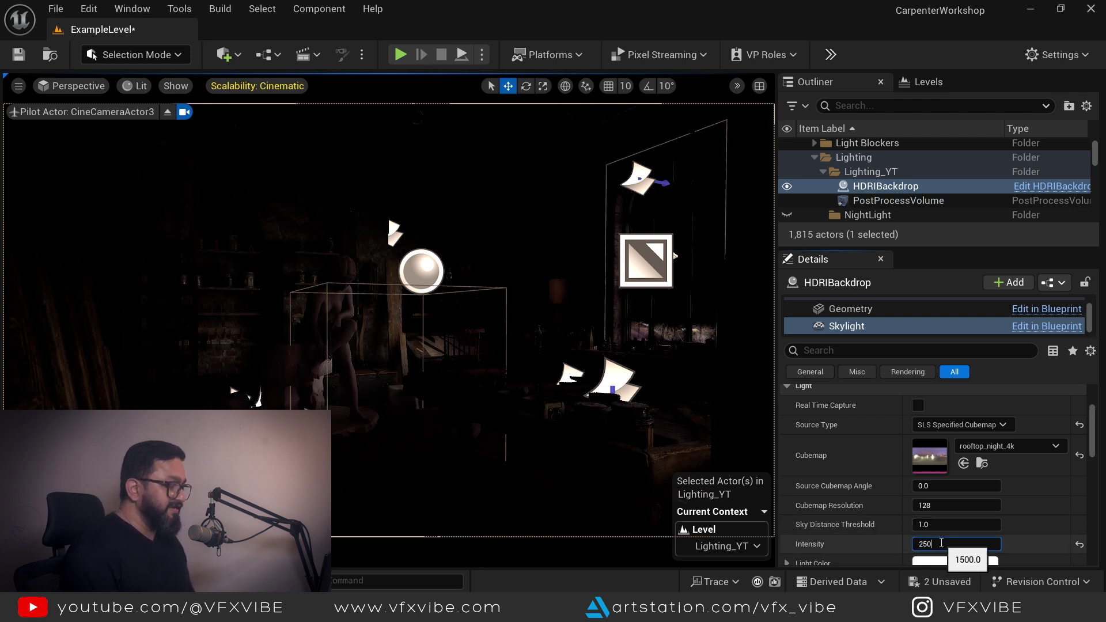
key(Return)
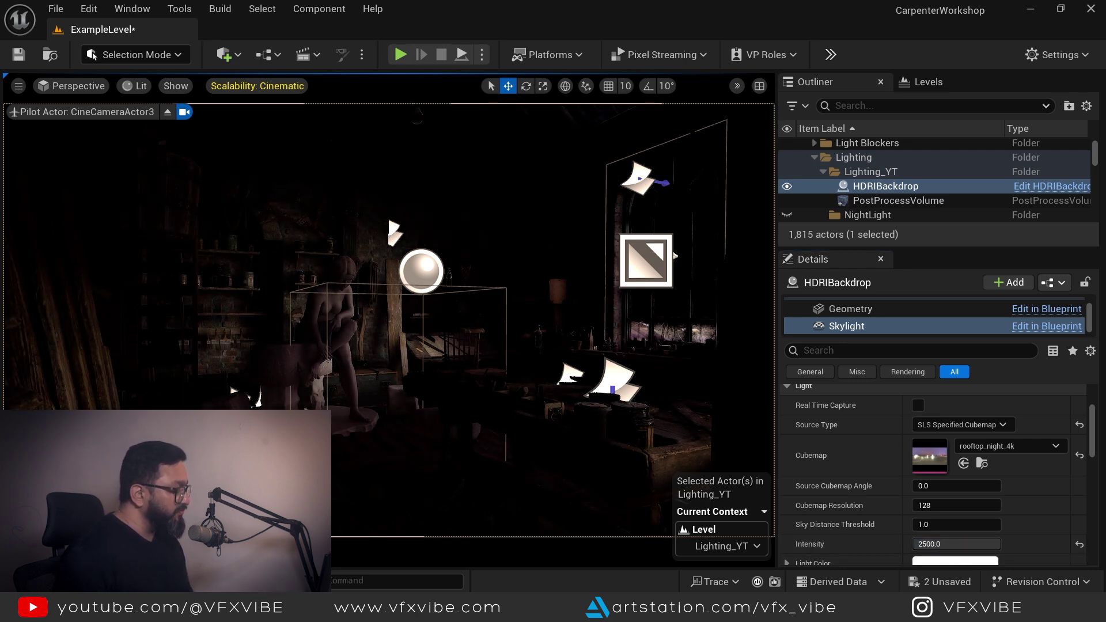
key(g)
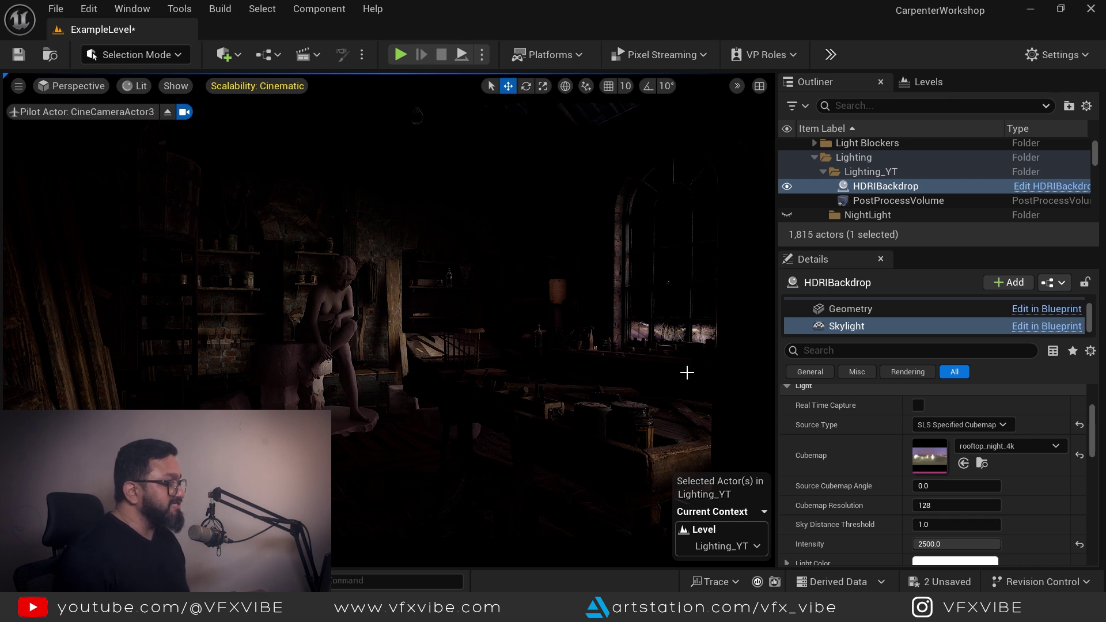
Set the Intensity of the HDRIBackdrop actor itself to 150, and raise it to 300
scroll(862, 316, up, 2)
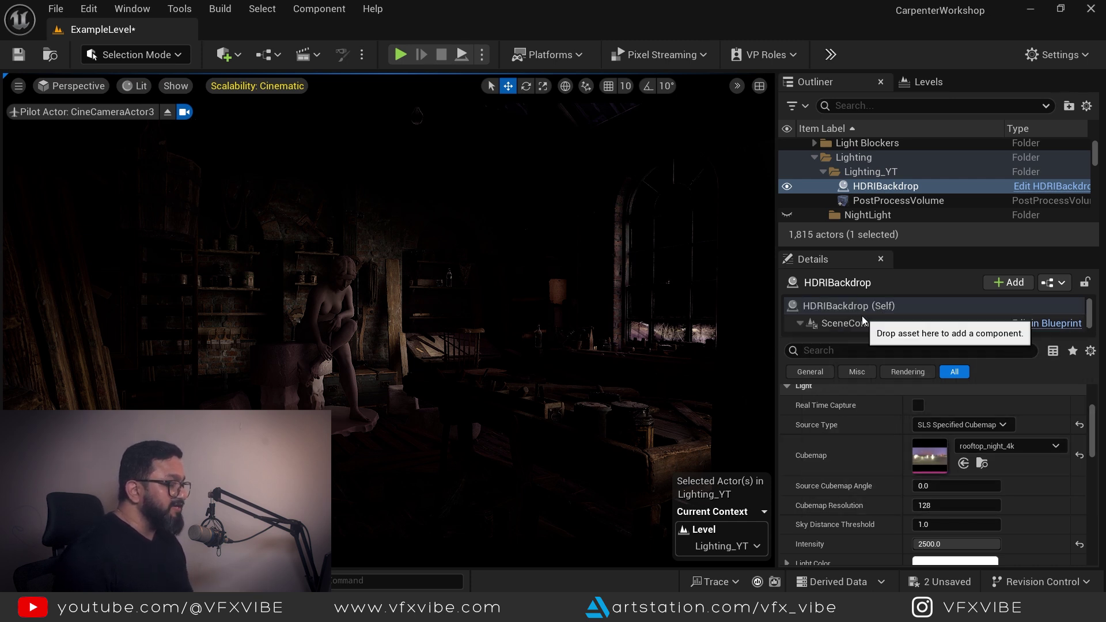
click(838, 304)
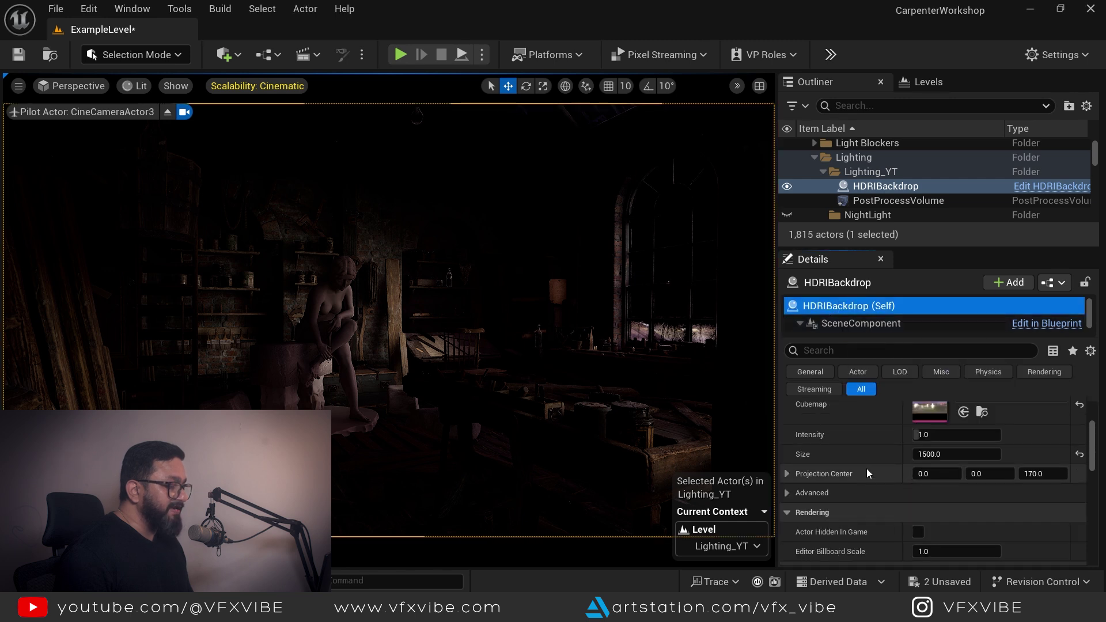
click(928, 432)
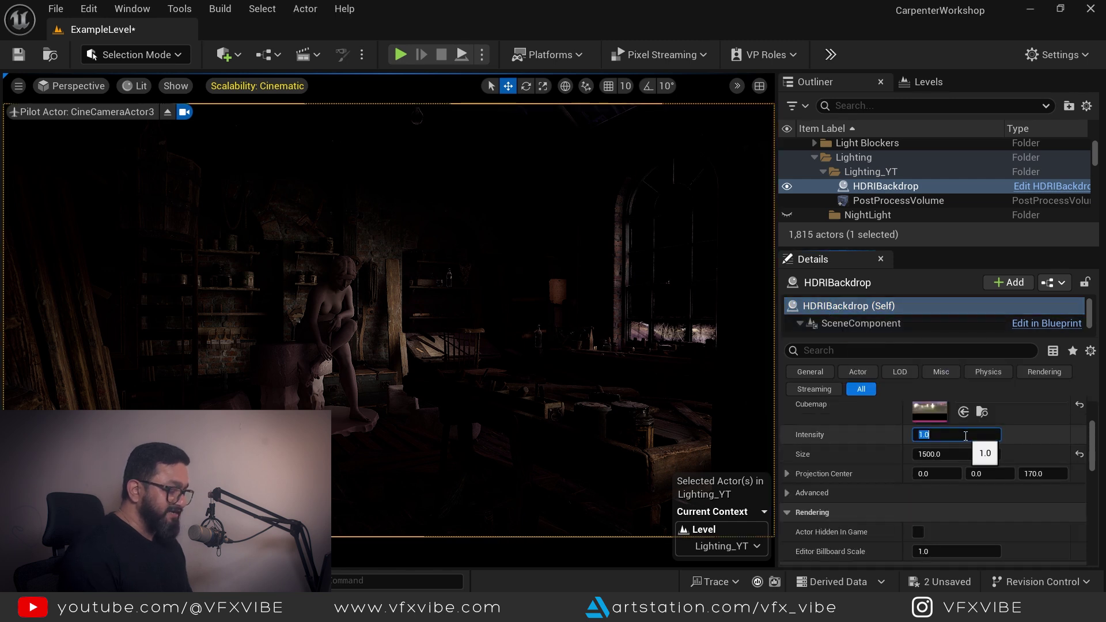
text(150)
key(Return)
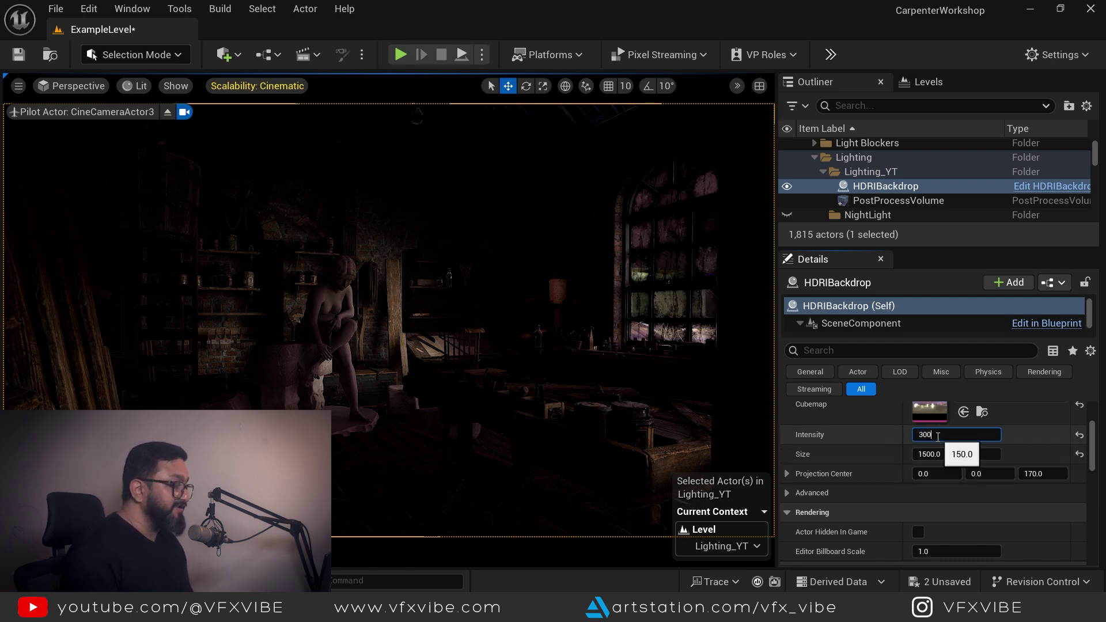
text(300)
key(Return)
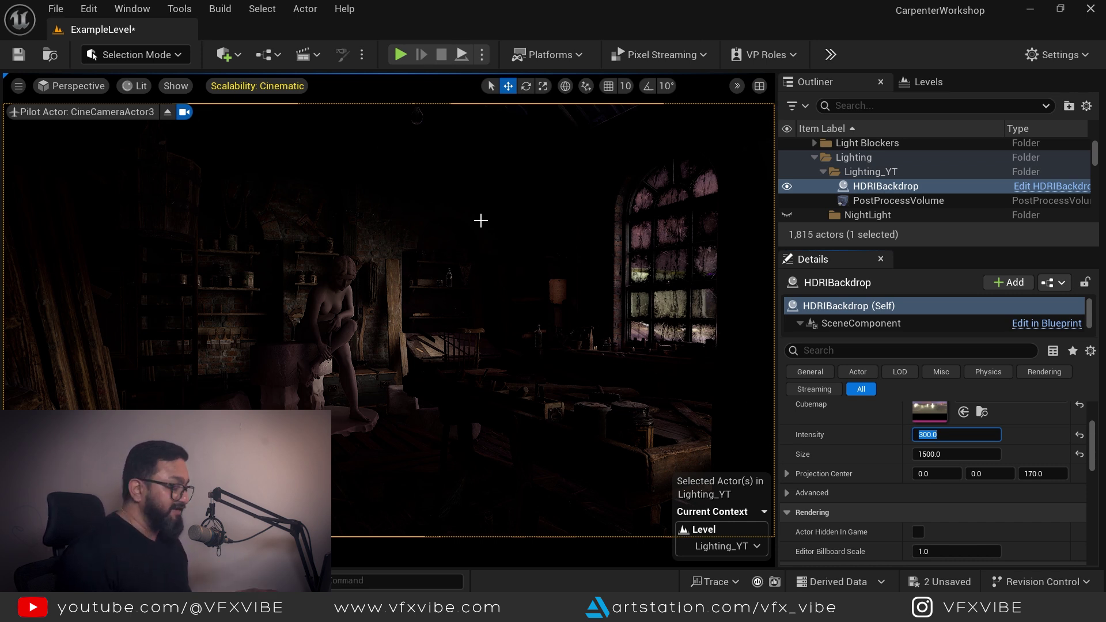
Place a Directional Light on the workshop floor near the statue, raise it, and show the editor icons in the viewport
click(237, 57)
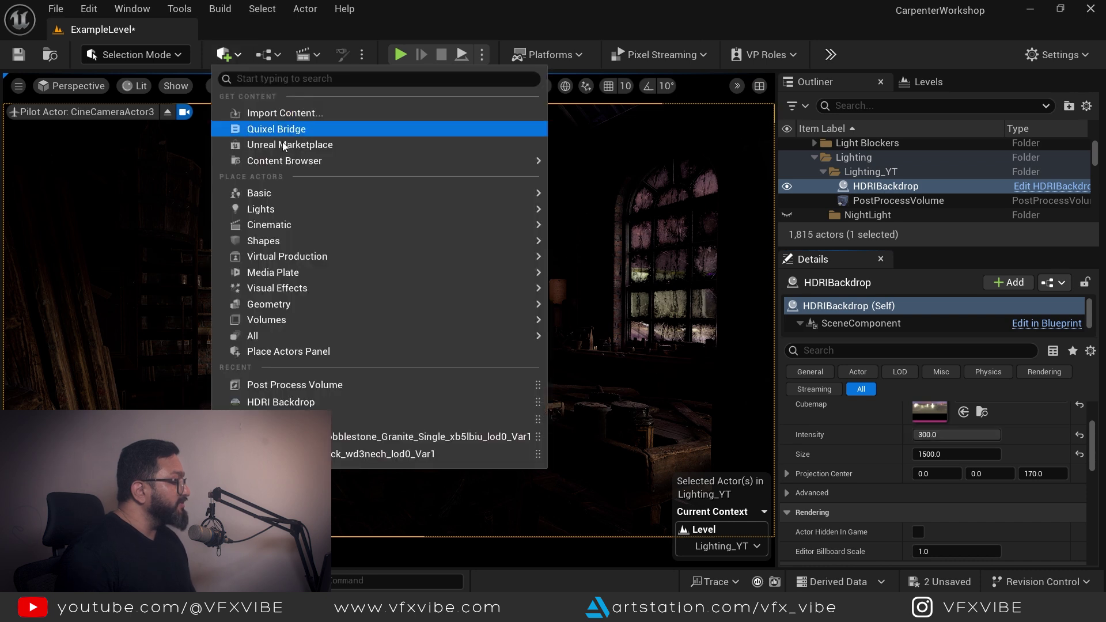
mouse_move(275, 209)
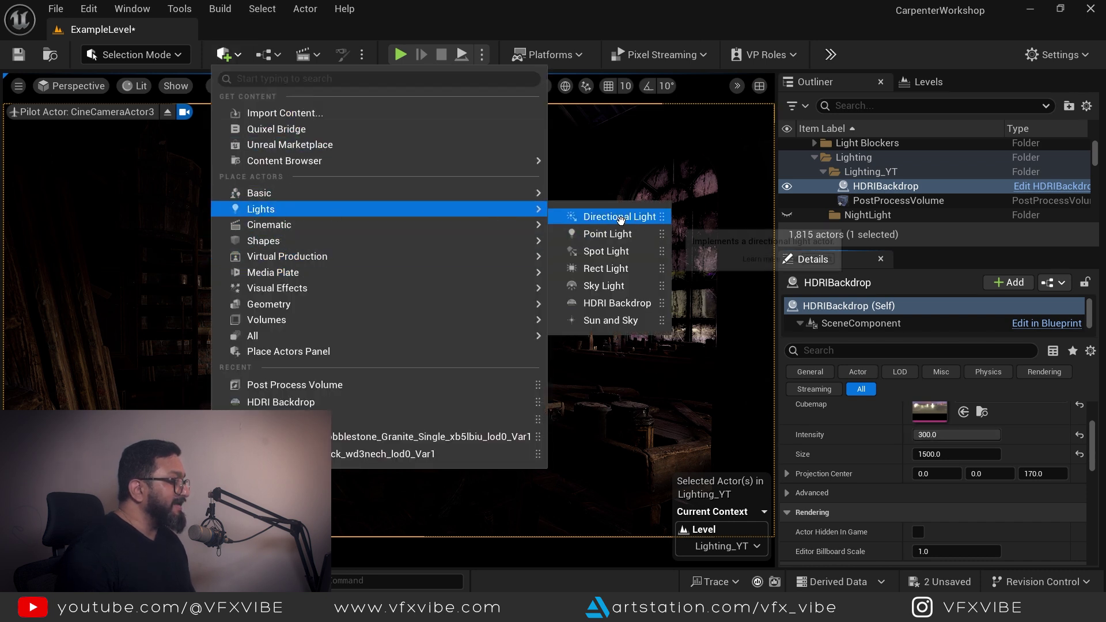
drag(617, 216, 465, 442)
drag(396, 412, 391, 294)
key(g)
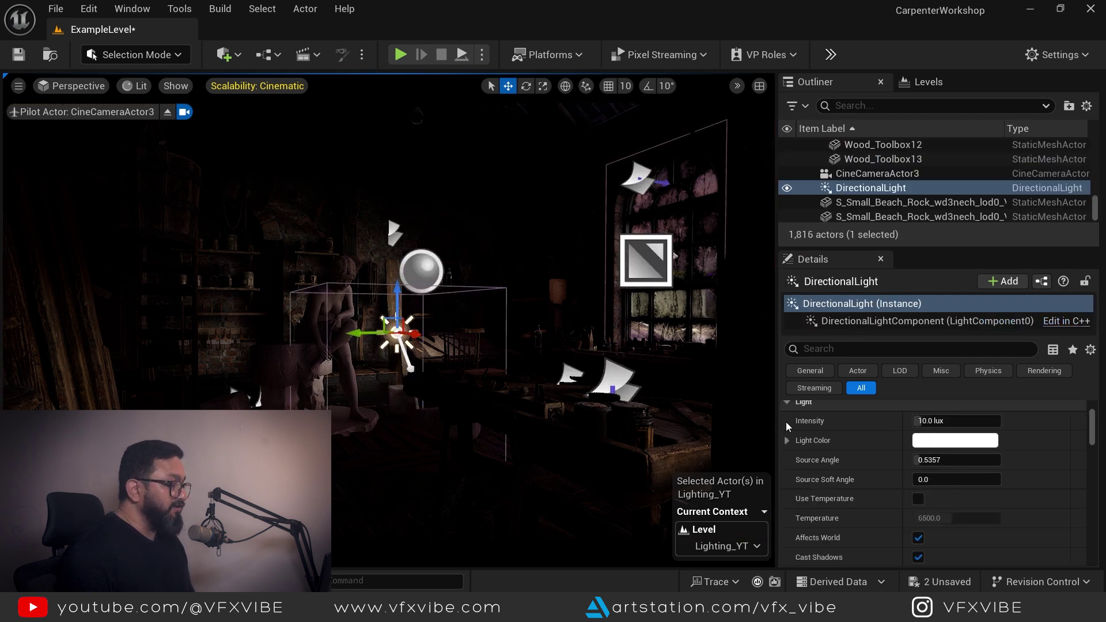
Set the Directional Light's intensity to 3000 lux
scroll(845, 471, up, 2)
scroll(849, 492, down, 1)
click(961, 479)
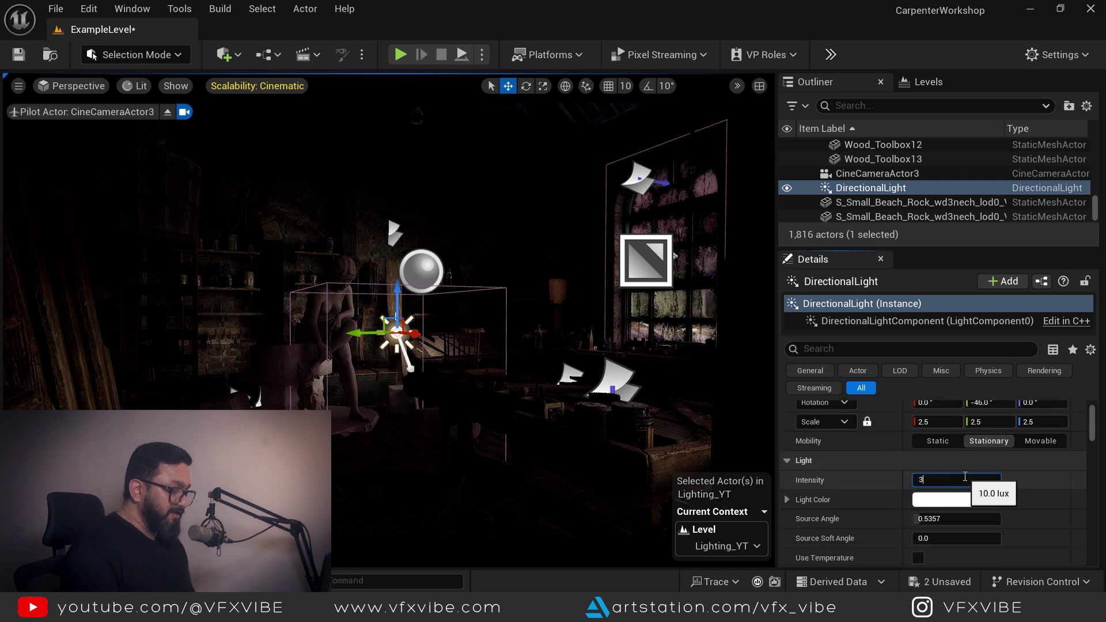
text(3000)
key(Return)
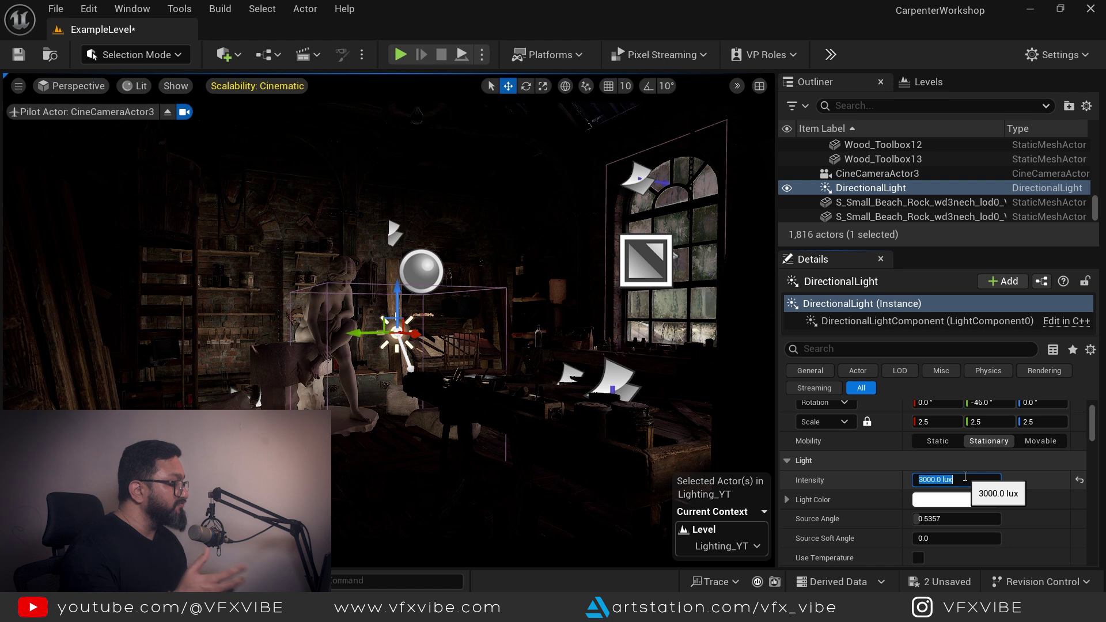
Rotate the Directional Light to about -0.8°, -31.7°, 98.1° so it shines through the arched window onto the statue
click(444, 355)
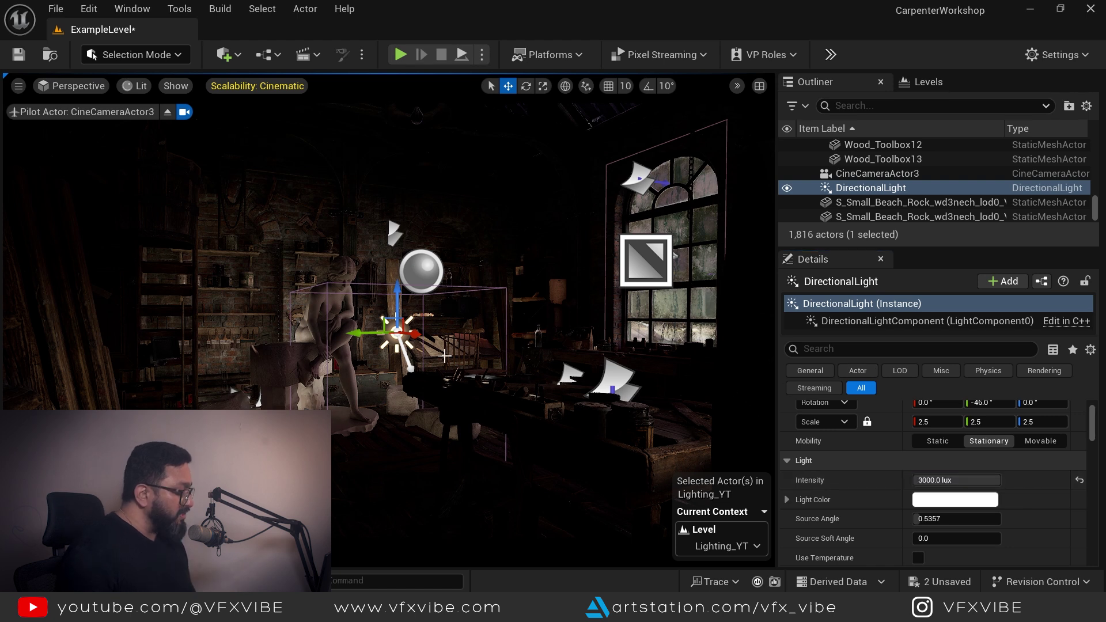
key(e)
drag(411, 334, 336, 340)
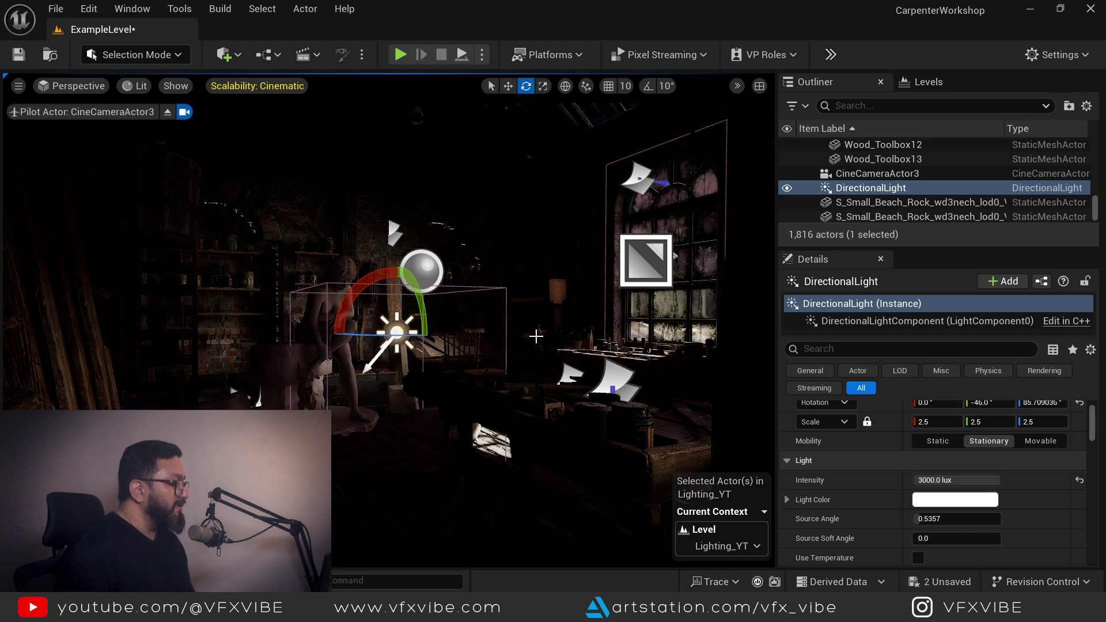
mouse_move(369, 287)
mouse_down()
mouse_move(361, 294)
mouse_move(383, 276)
mouse_move(379, 263)
mouse_move(362, 281)
mouse_up()
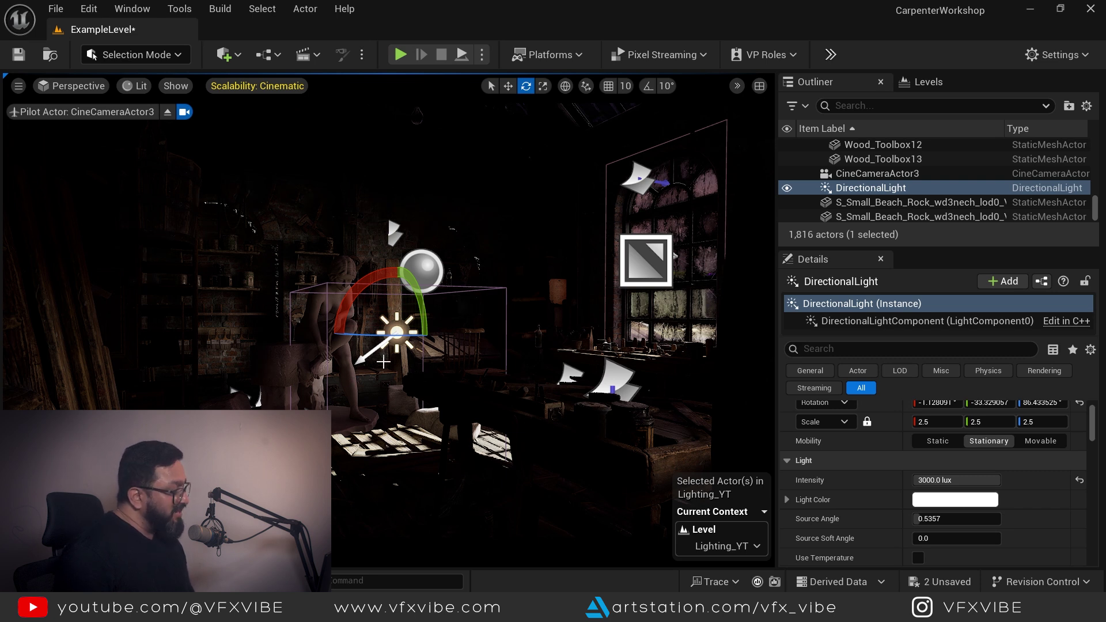
mouse_move(406, 336)
mouse_down()
mouse_move(369, 336)
mouse_move(397, 333)
mouse_up()
drag(354, 294, 359, 289)
drag(377, 345, 353, 335)
Move the DirectionalLight into the Lighting_YT folder under Lighting
right_click(872, 188)
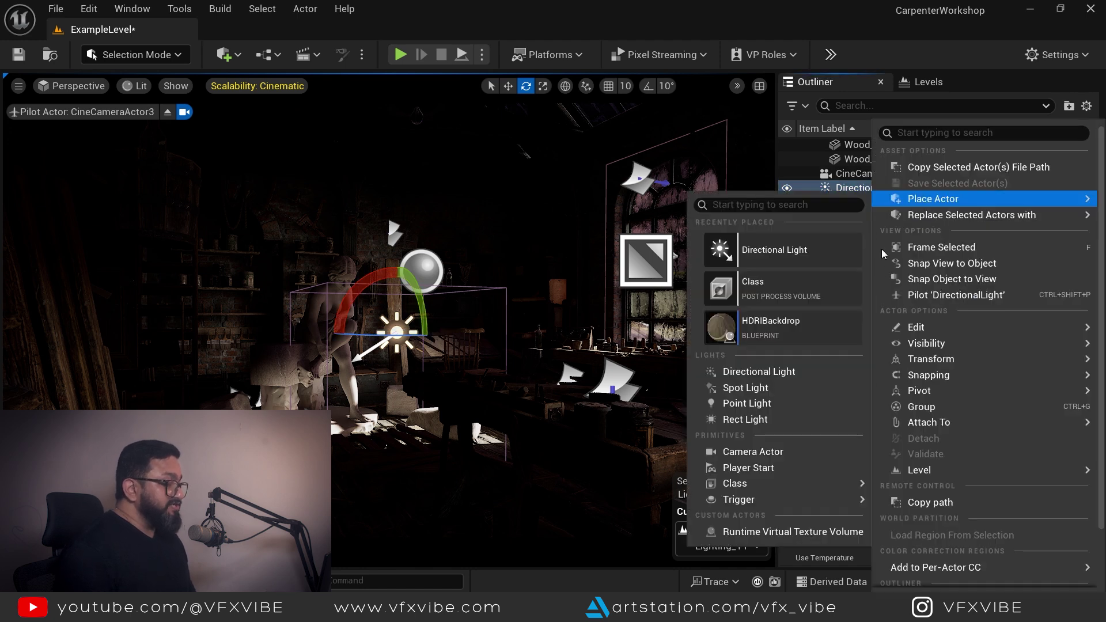
scroll(958, 513, down, 2)
mouse_move(956, 527)
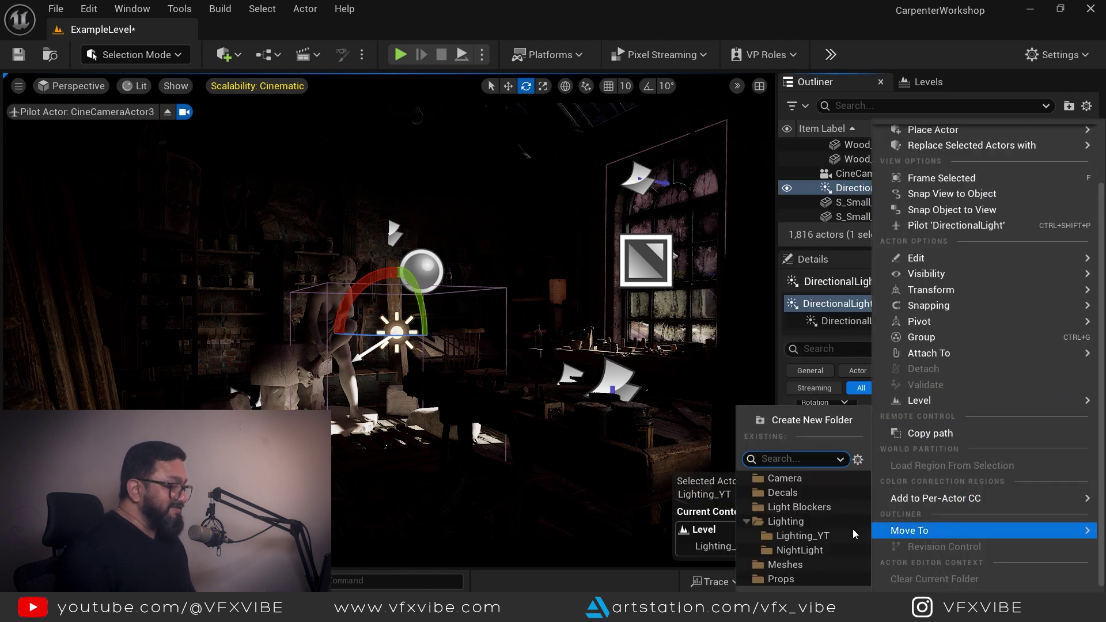
click(806, 536)
drag(1097, 209, 1097, 140)
scroll(867, 200, down, 2)
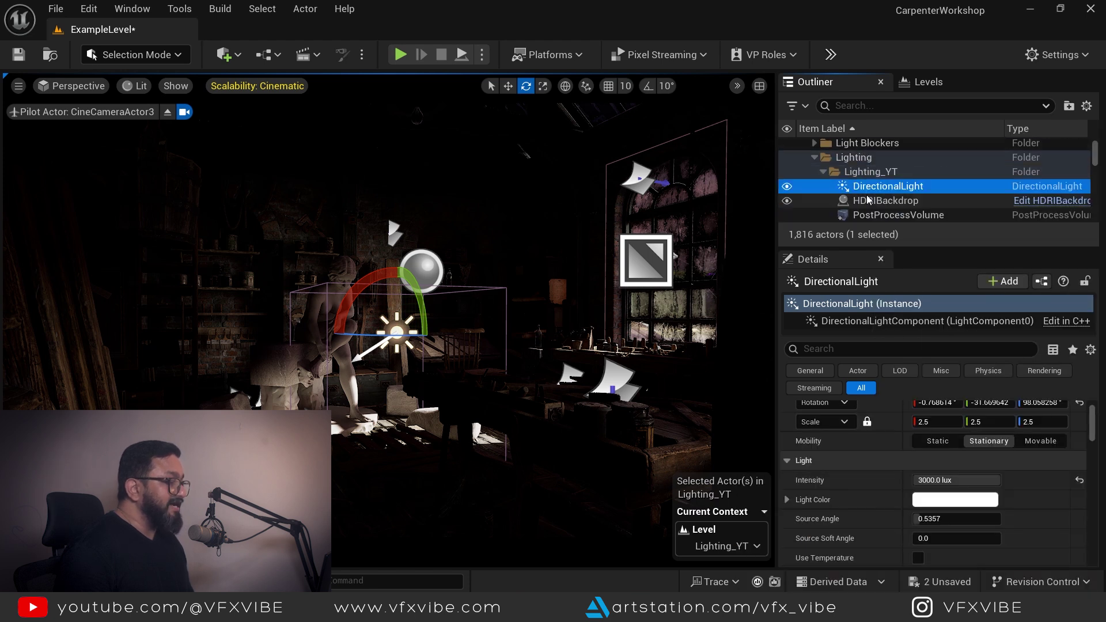
Place an Exponential Height Fog actor on the workshop floor beside the statue
click(240, 55)
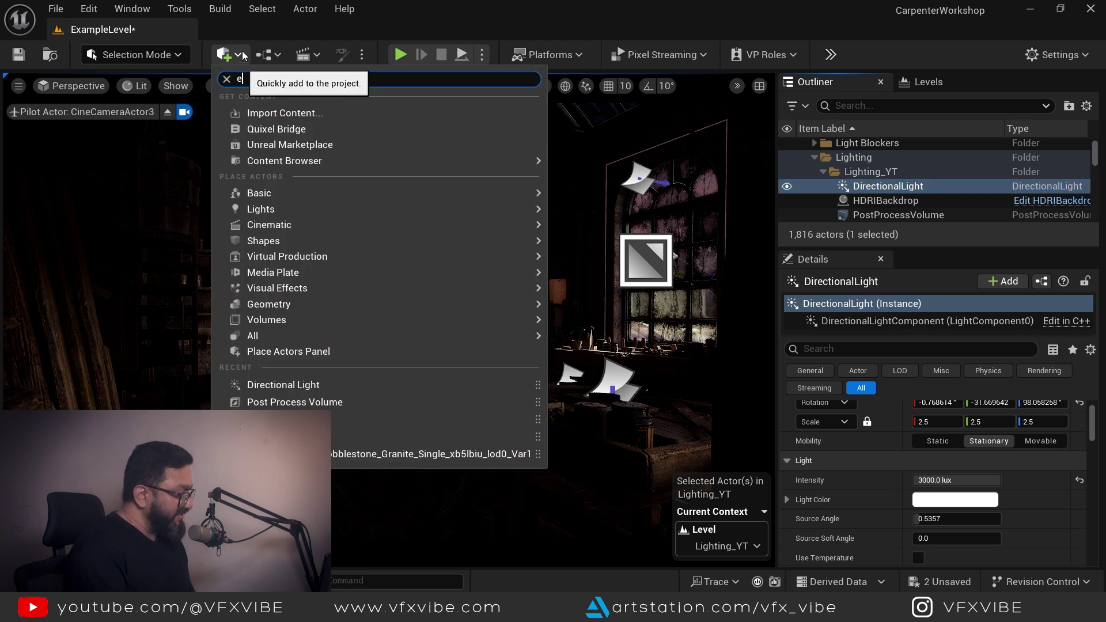
text(expo)
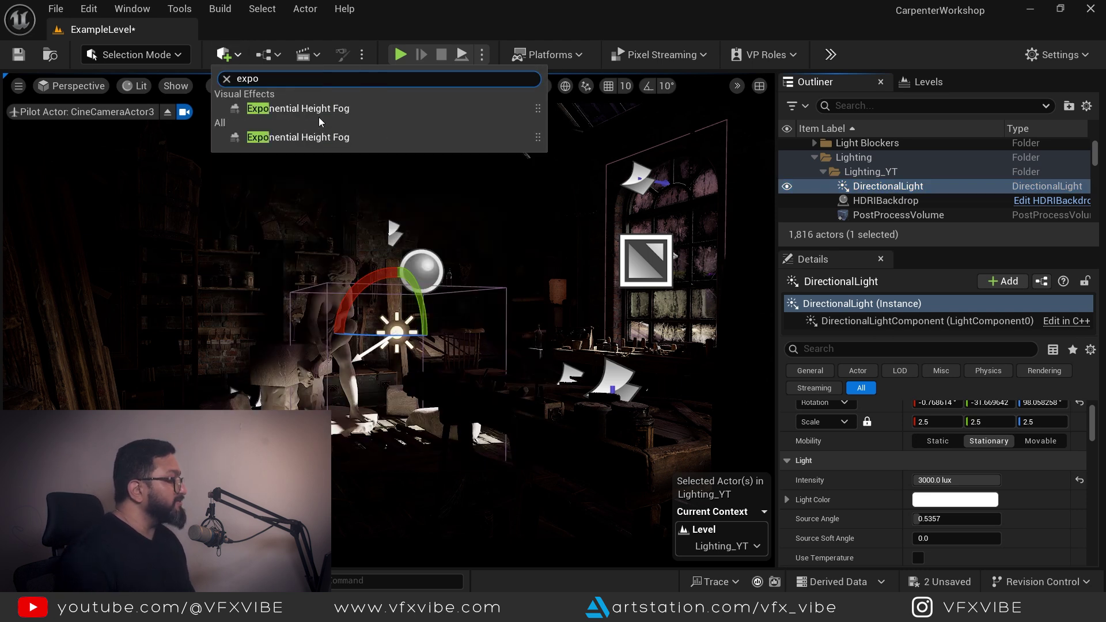
drag(320, 110, 398, 444)
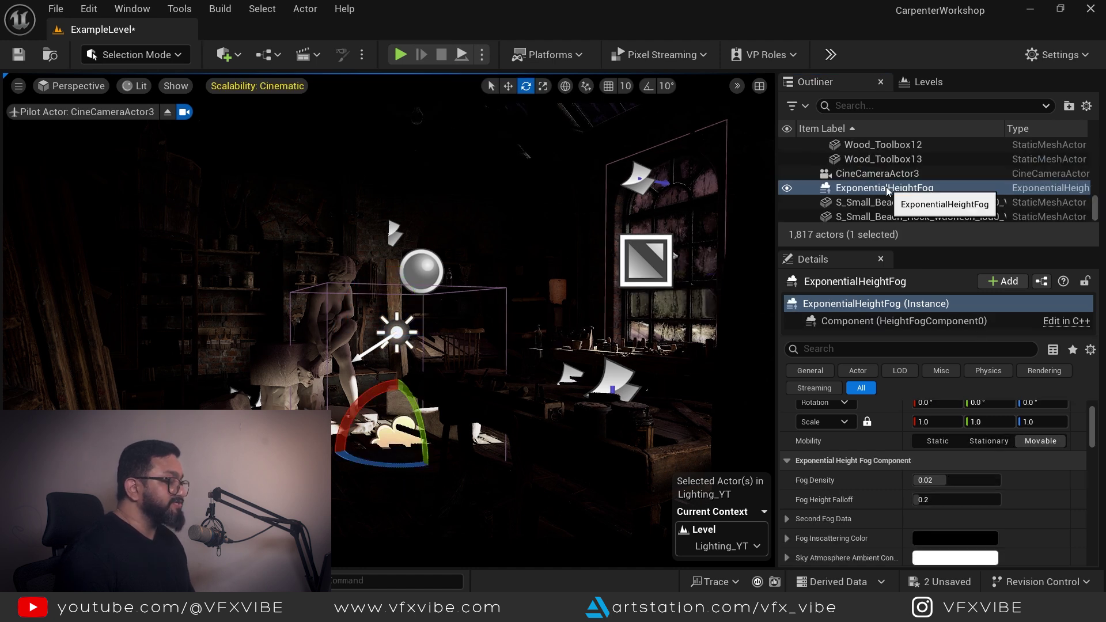
Filter the height fog's properties by "volu" and enable Volumetric Fog
click(824, 349)
text(volu)
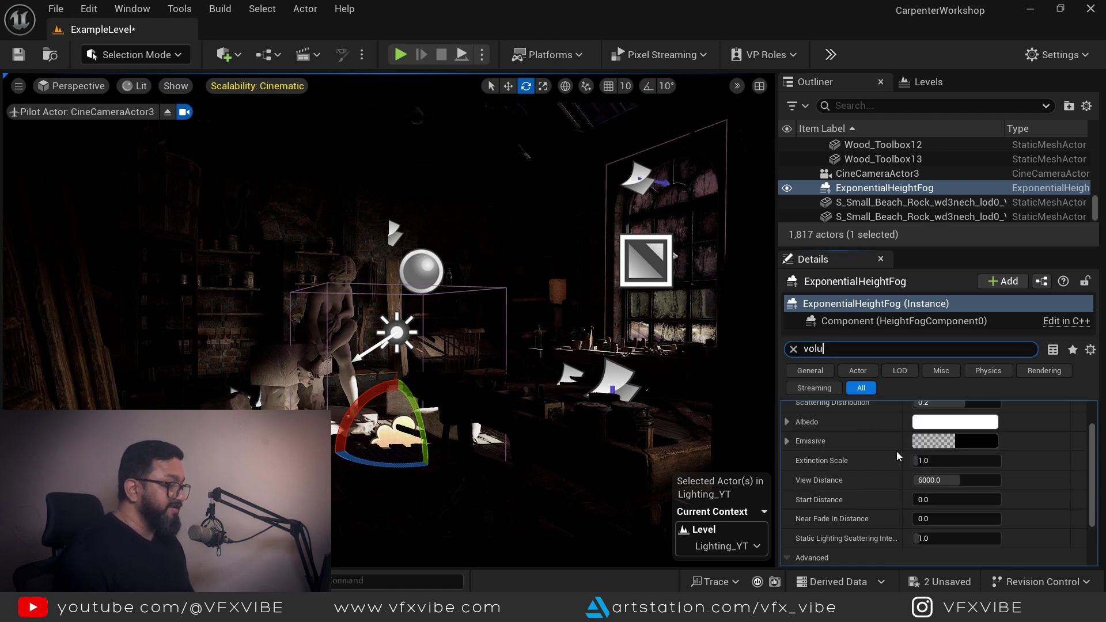
scroll(896, 456, up, 2)
click(919, 428)
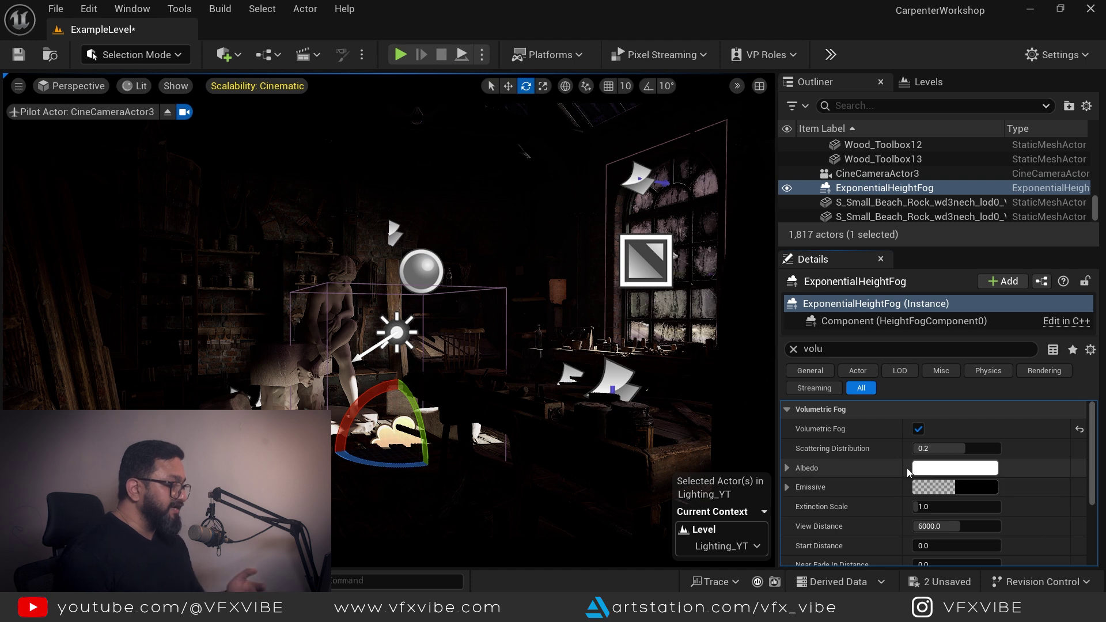
Move the ExponentialHeightFog into the Lighting_YT folder and select it there
right_click(885, 188)
scroll(758, 503, down, 3)
mouse_move(743, 529)
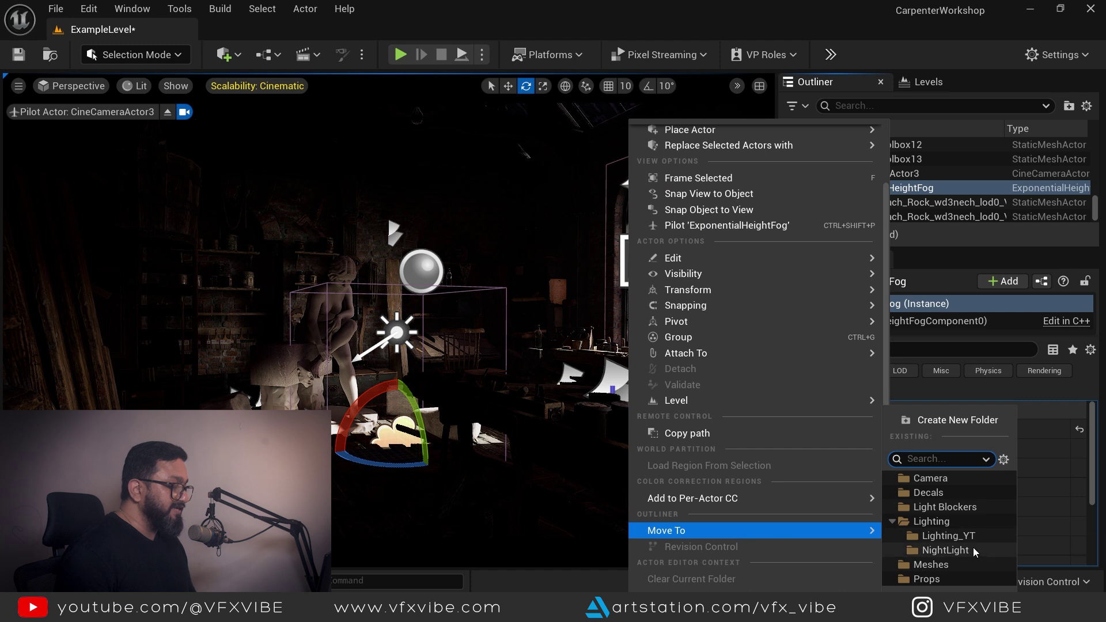
click(948, 536)
scroll(910, 196, down, 10)
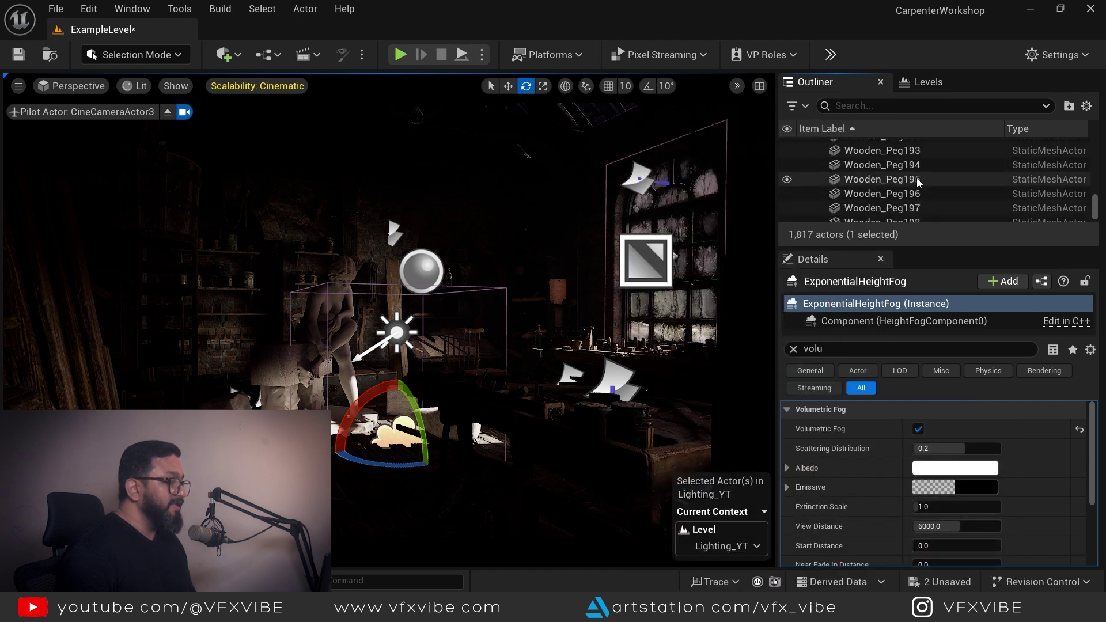
scroll(910, 195, up, 20)
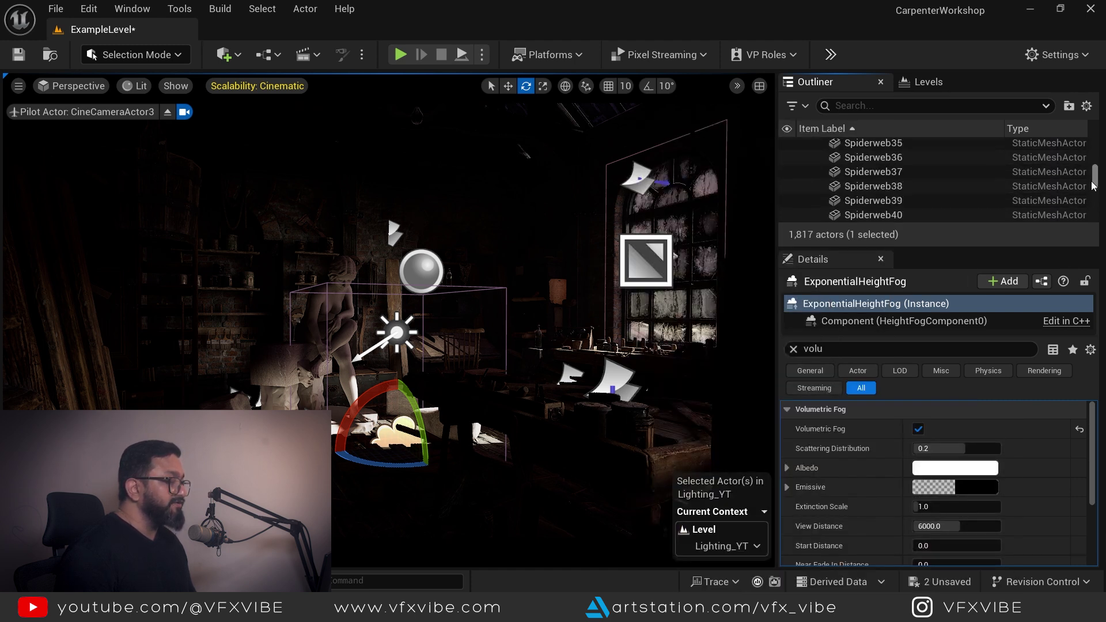
key(Escape)
click(891, 156)
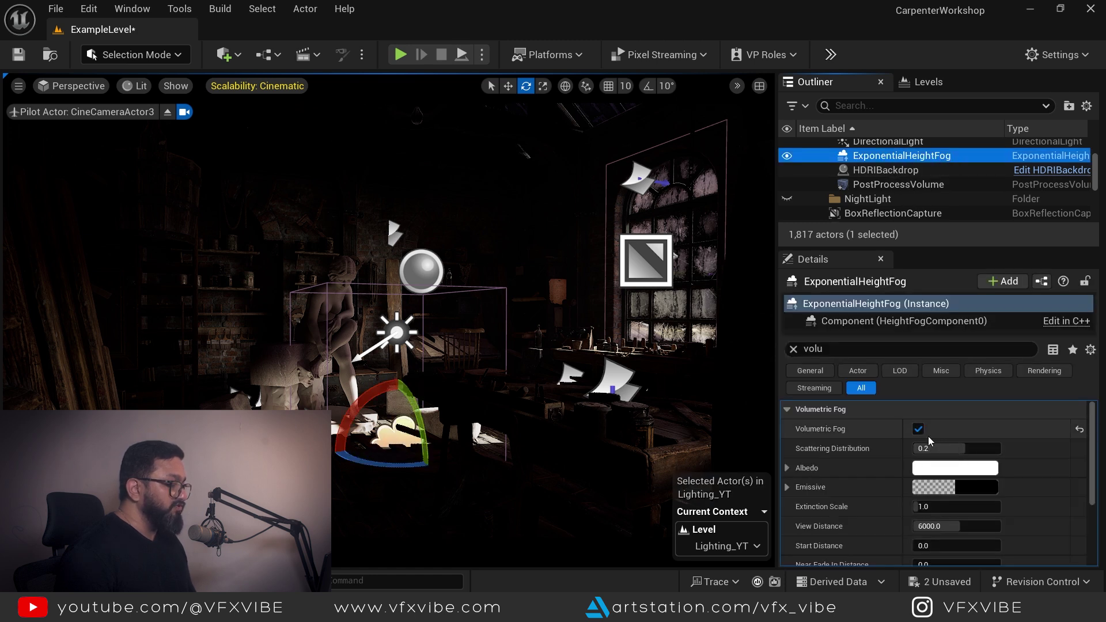
Try Volumetric Scattering Intensity values of 500 and 10 on the DirectionalLight, settle on 25, and hide the viewport's editor icons
scroll(896, 186, up, 1)
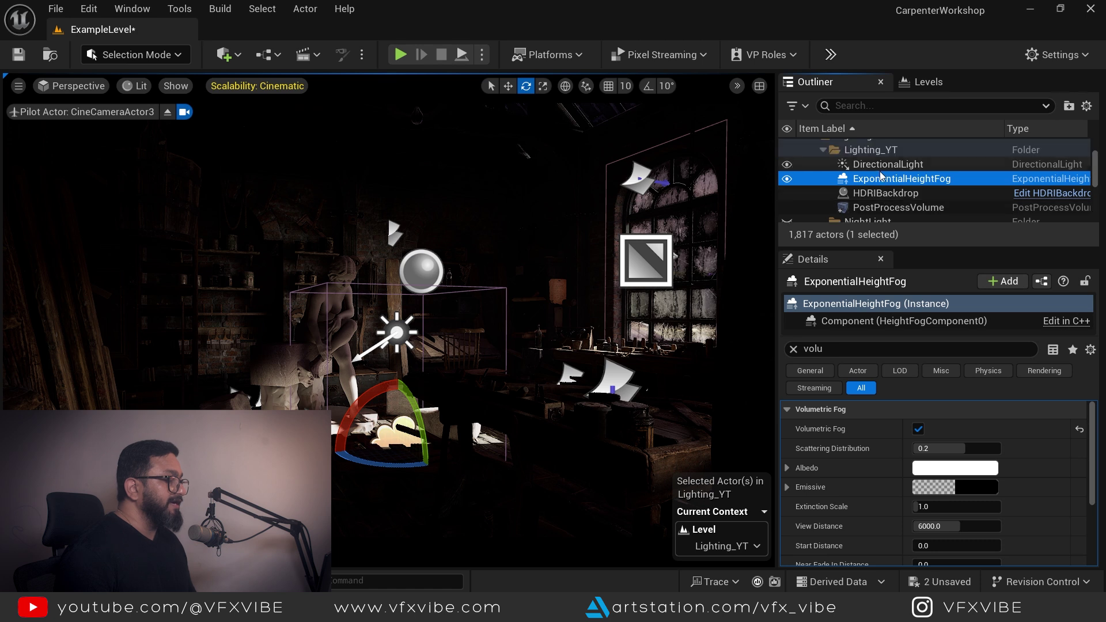
click(887, 164)
click(937, 432)
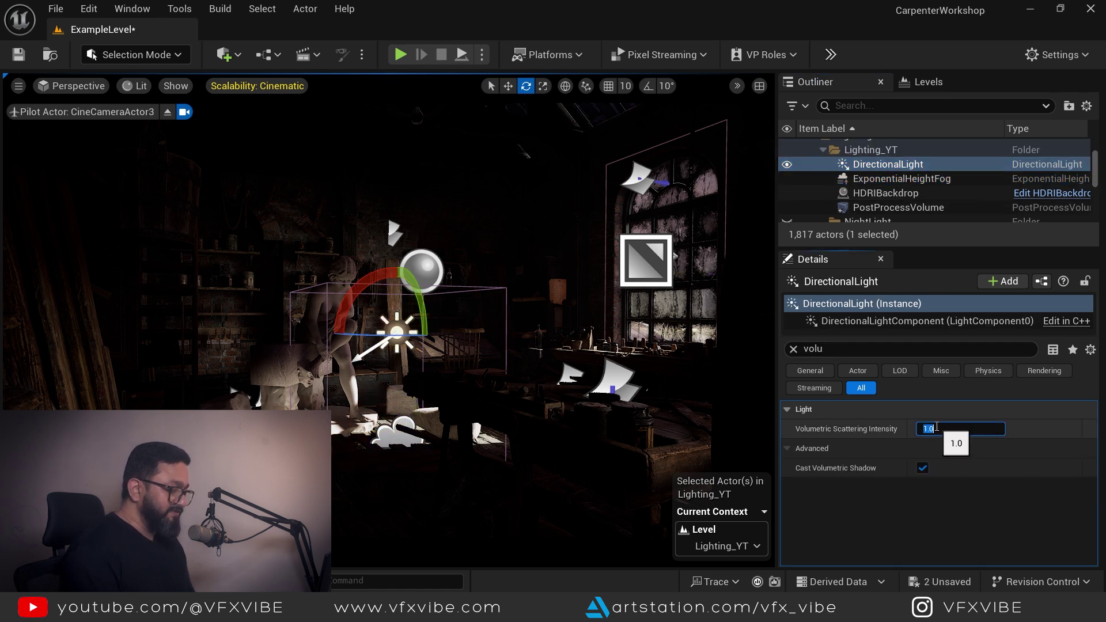
key(Return)
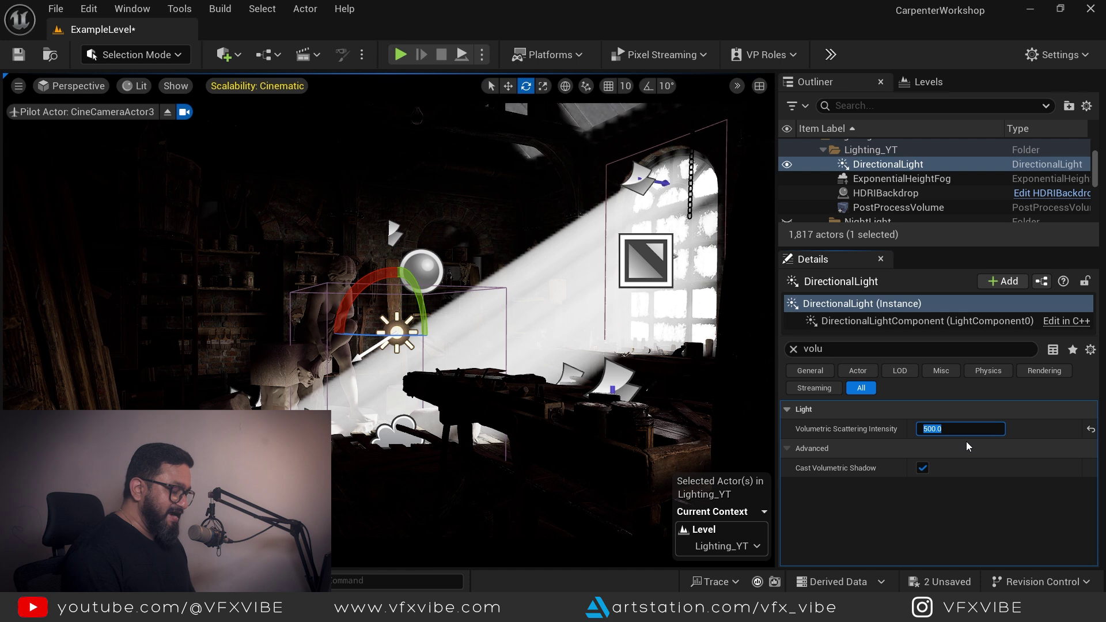
text(10)
key(Return)
text(25)
key(Return)
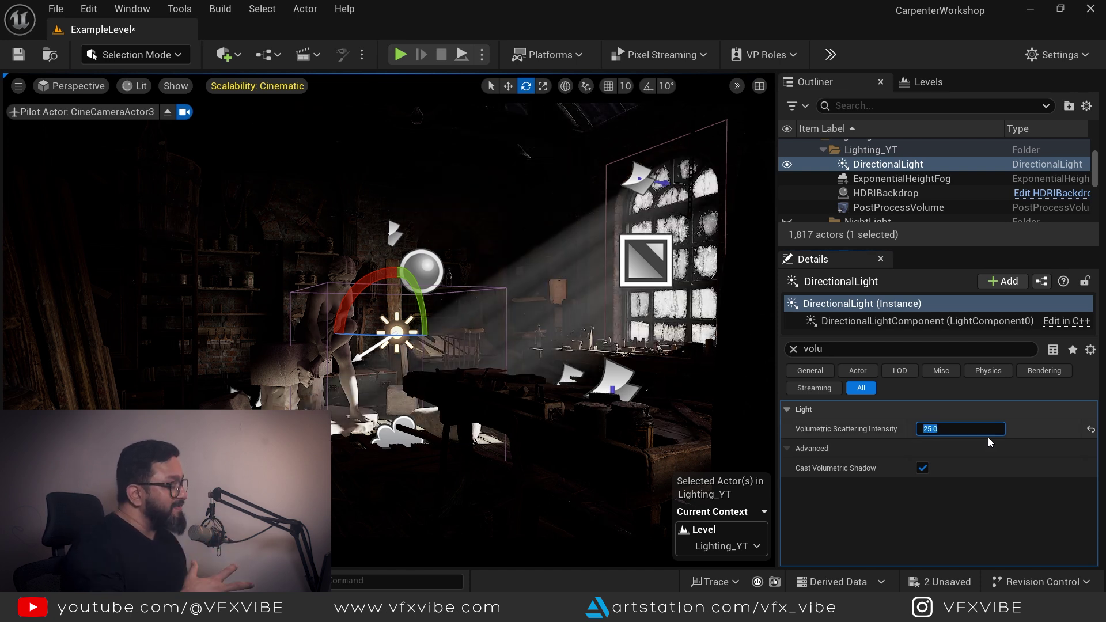
right_click(668, 369)
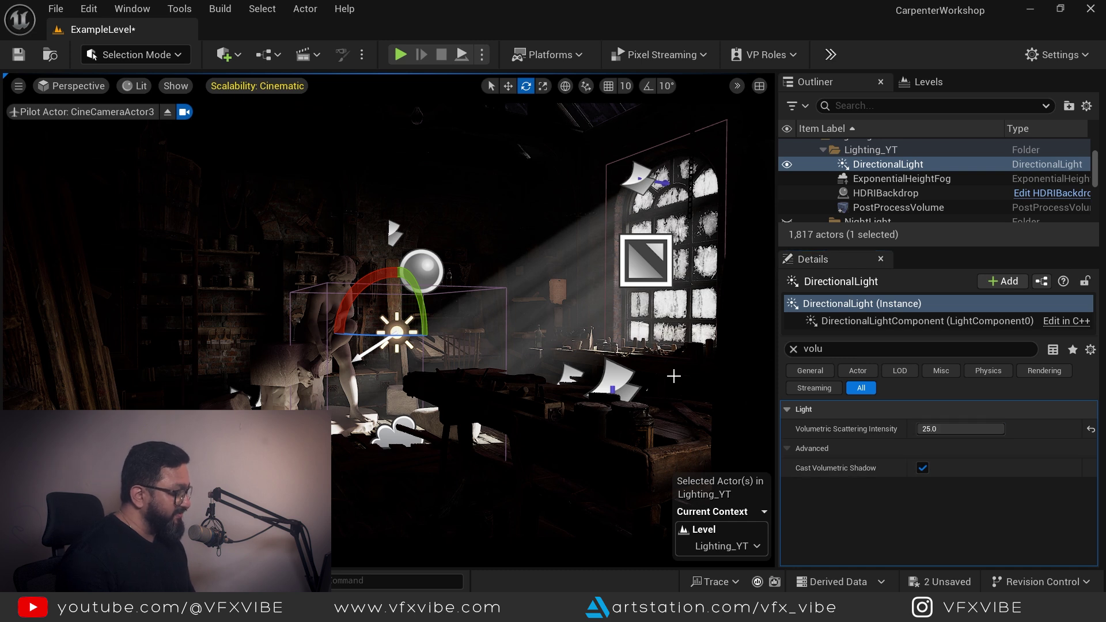
key(g)
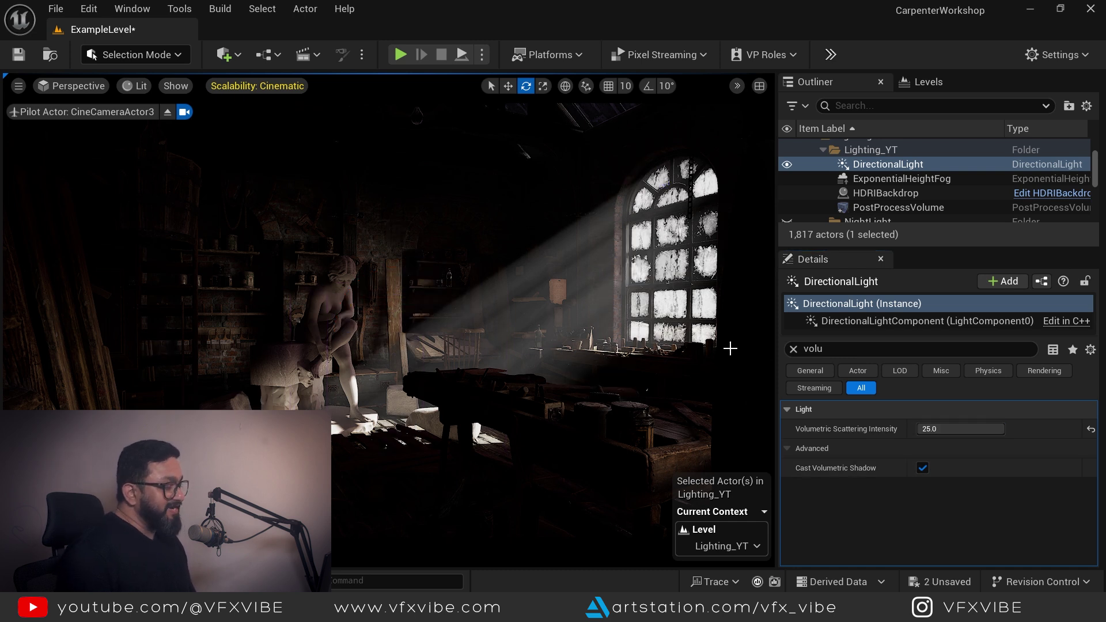
Release the camera pilot to look around the workshop and return to the CineCameraActor3 view
click(167, 112)
right_drag(550, 458, 96, 90)
key(w)
key(s)
key(w)
click(96, 89)
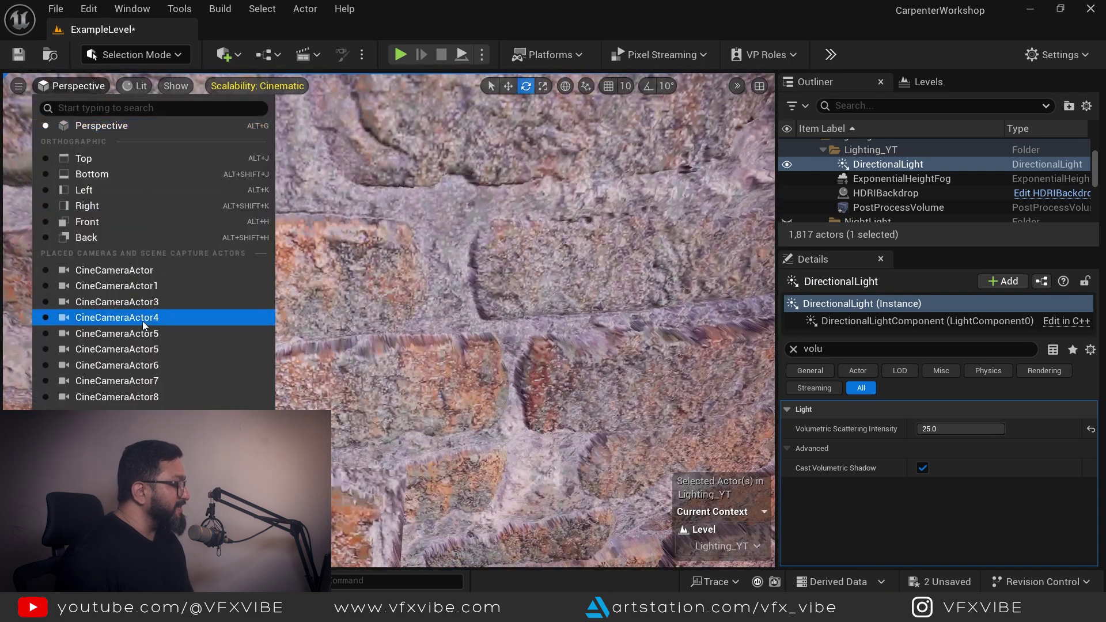
click(214, 318)
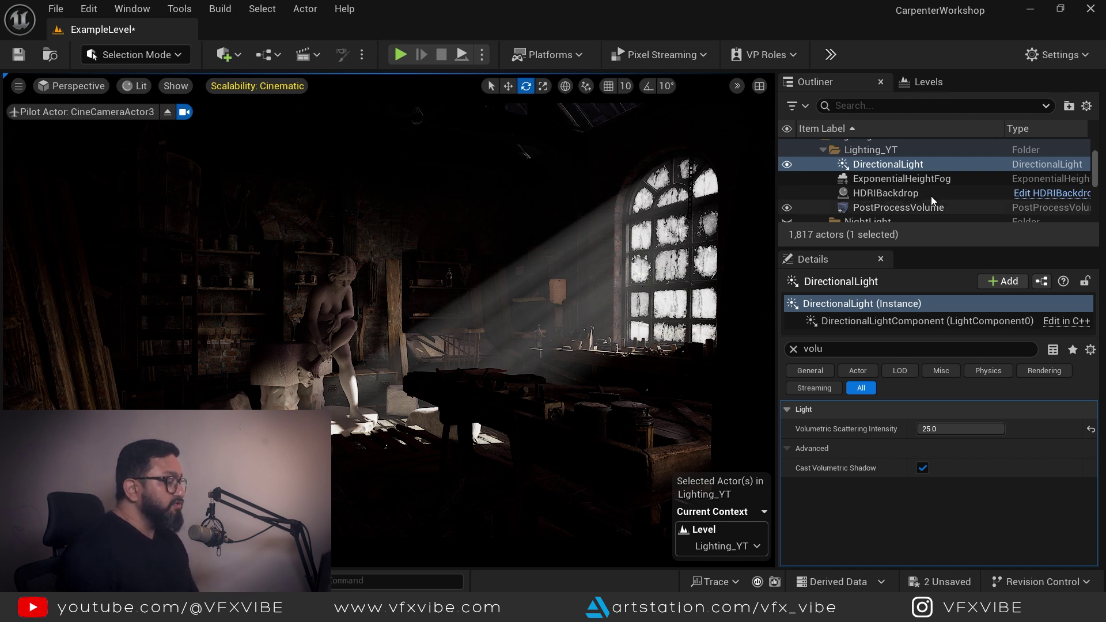
Filter the PostProcessVolume's properties by "shadow" and enable local exposure Shadow Contrast with a value of 0.8
scroll(919, 190, down, 1)
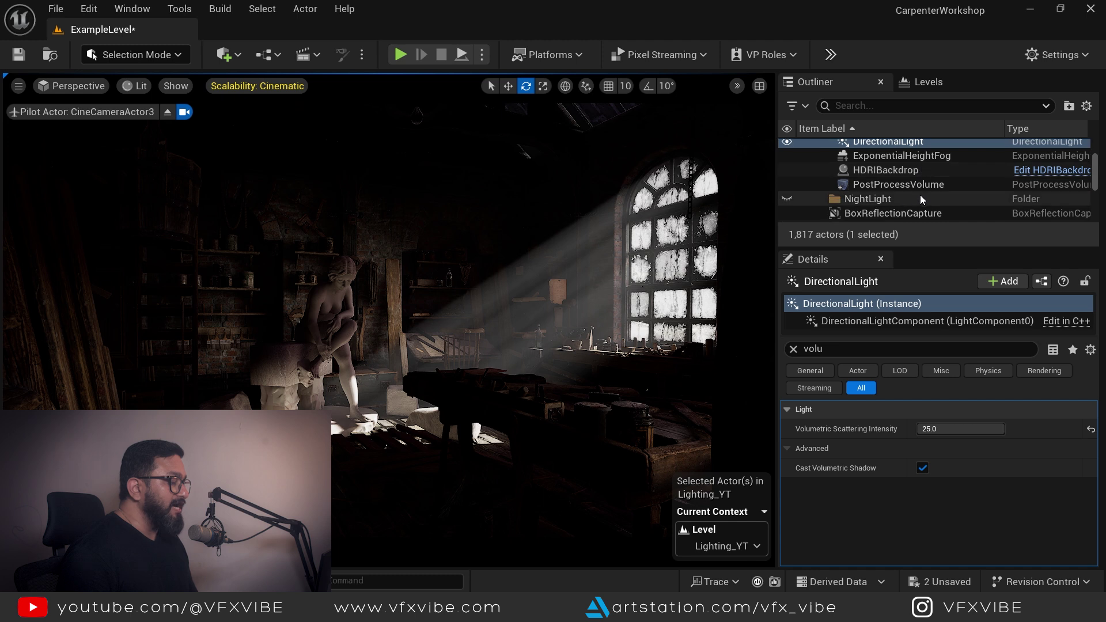
click(898, 183)
click(793, 349)
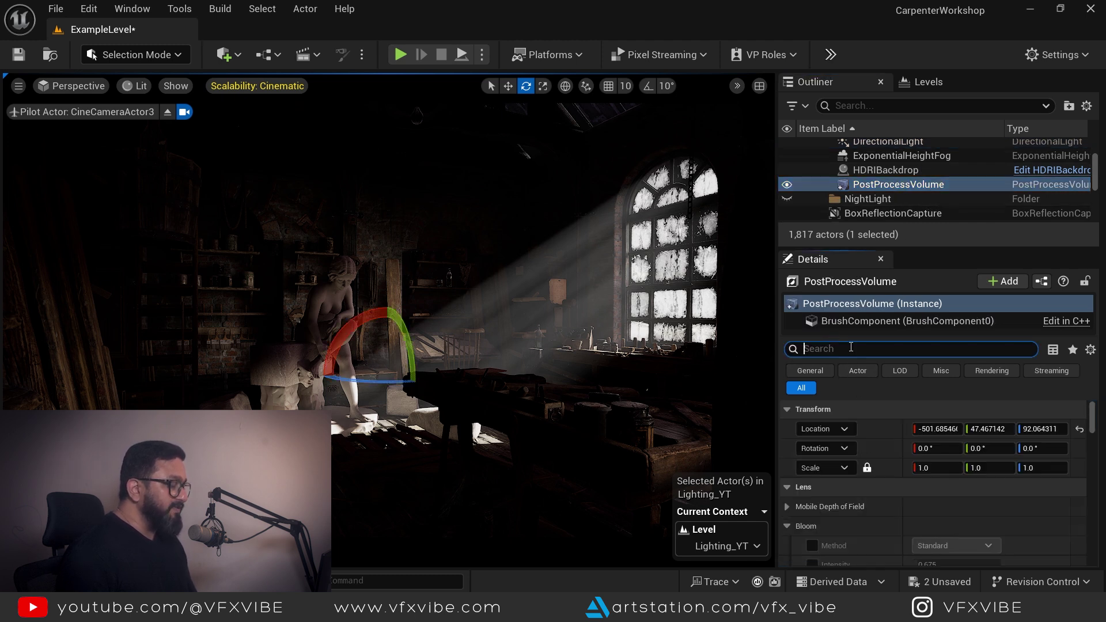
text(shadow)
click(812, 448)
click(925, 448)
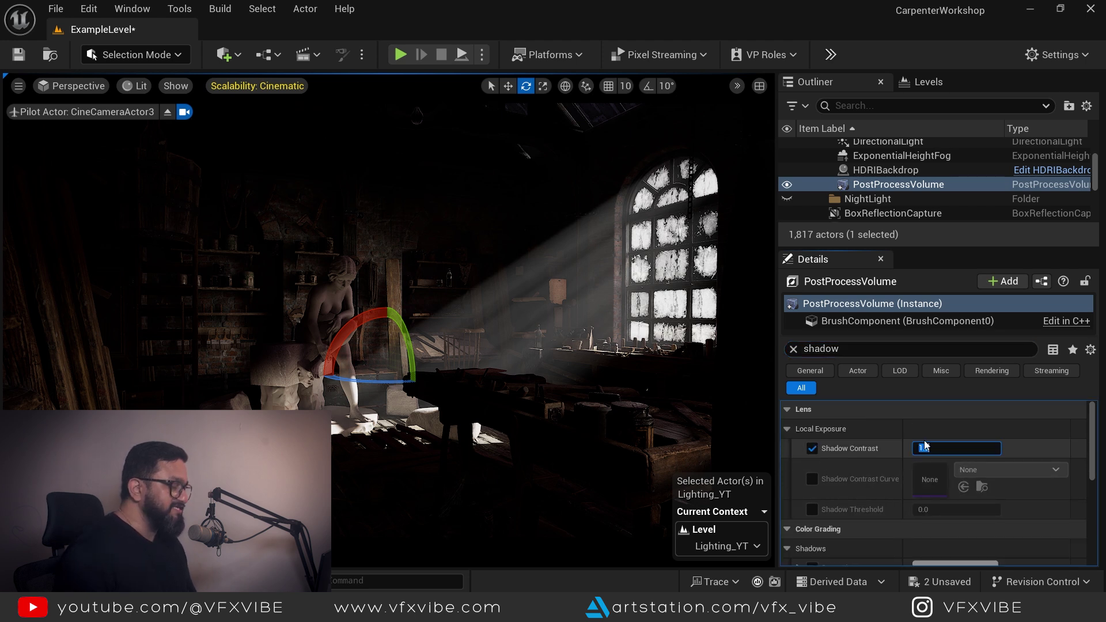
text(.8)
key(Return)
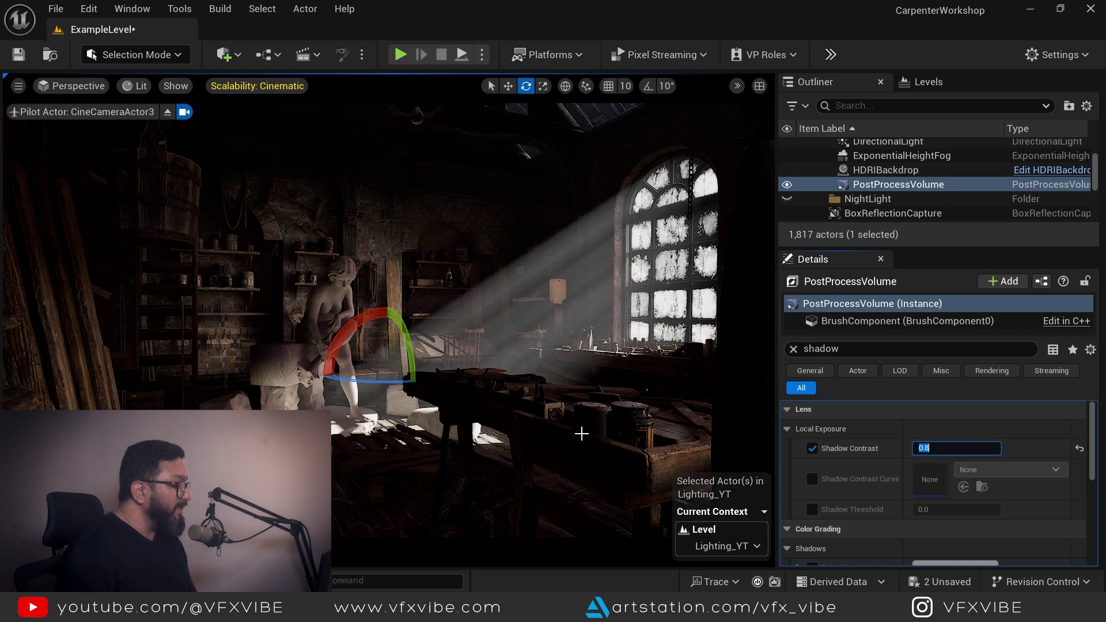
Leave the camera view, survey the workshop, and try an Indirect Lighting Intensity of 5 on the DirectionalLight
click(168, 112)
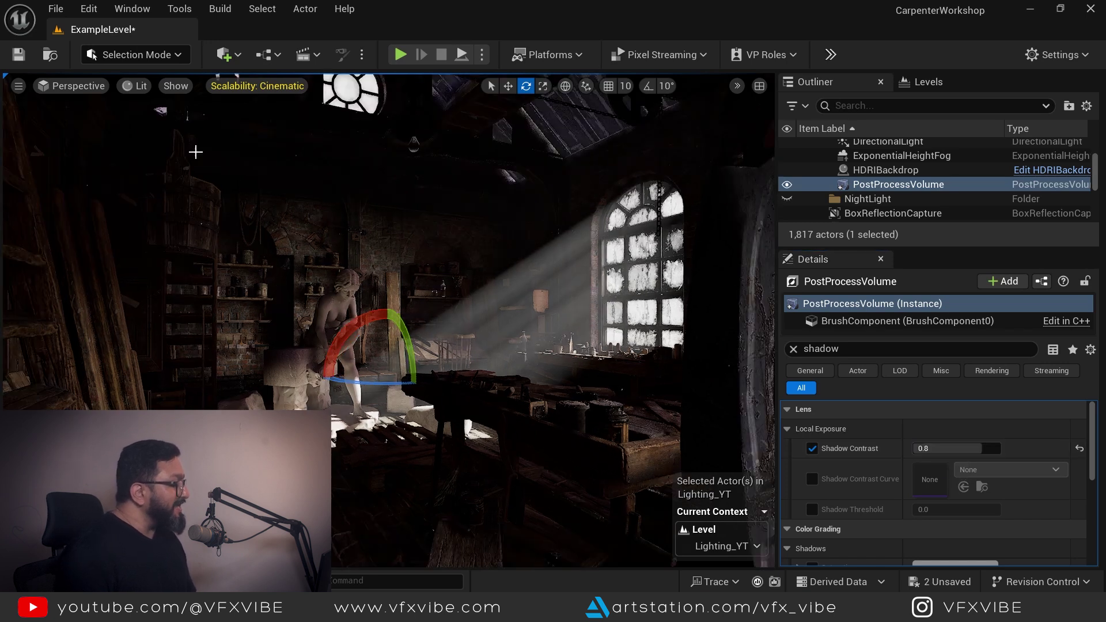
scroll(513, 346, down, 5)
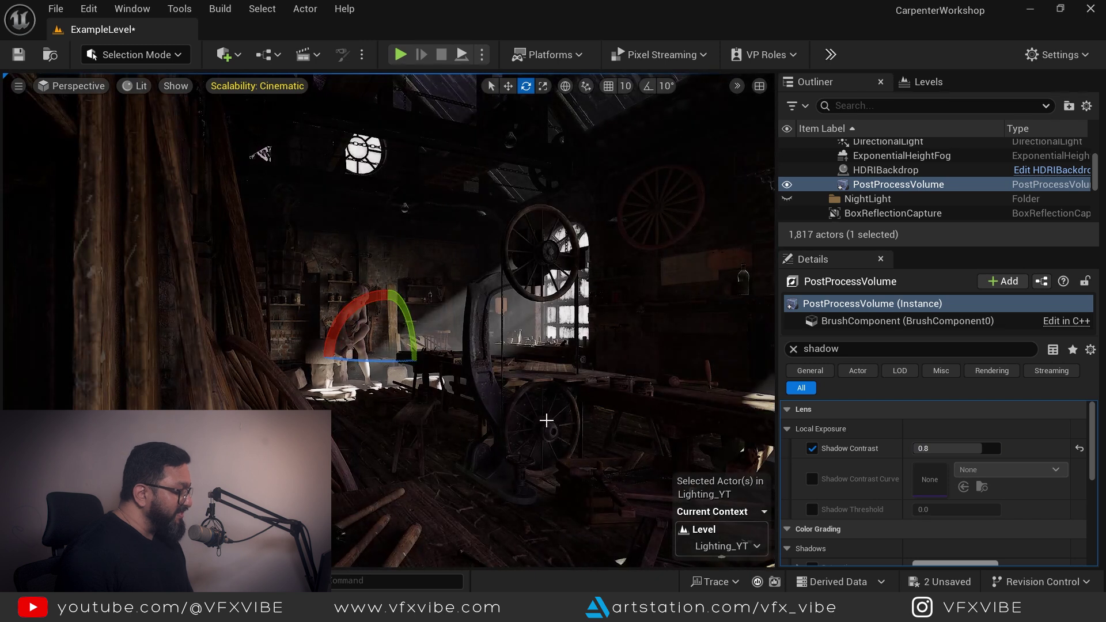
right_drag(387, 321, 416, 320)
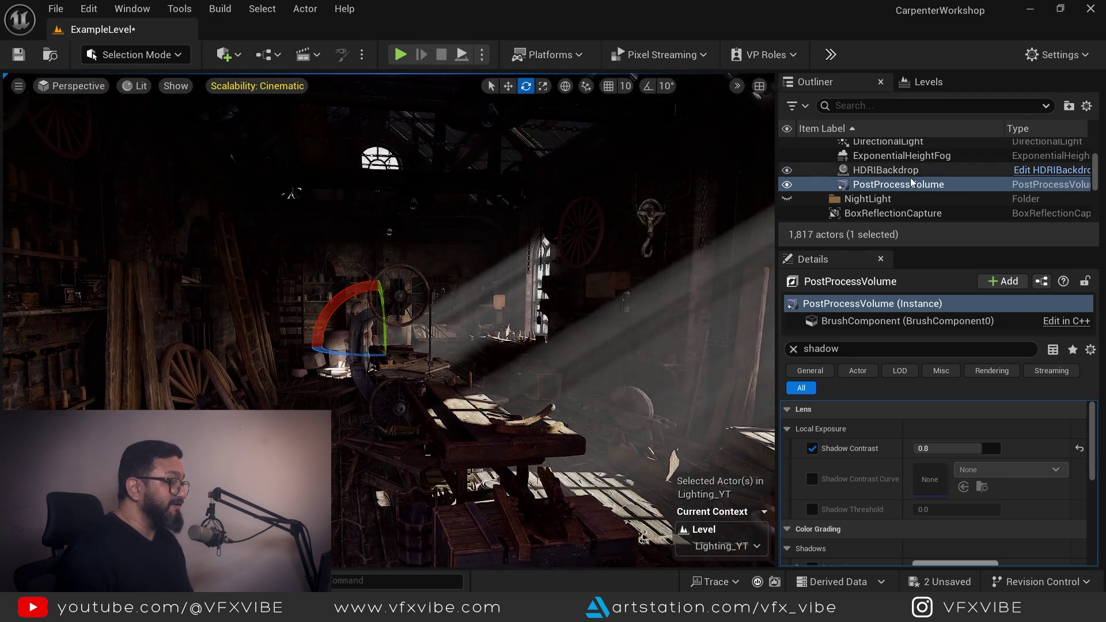
scroll(909, 178, up, 1)
click(888, 165)
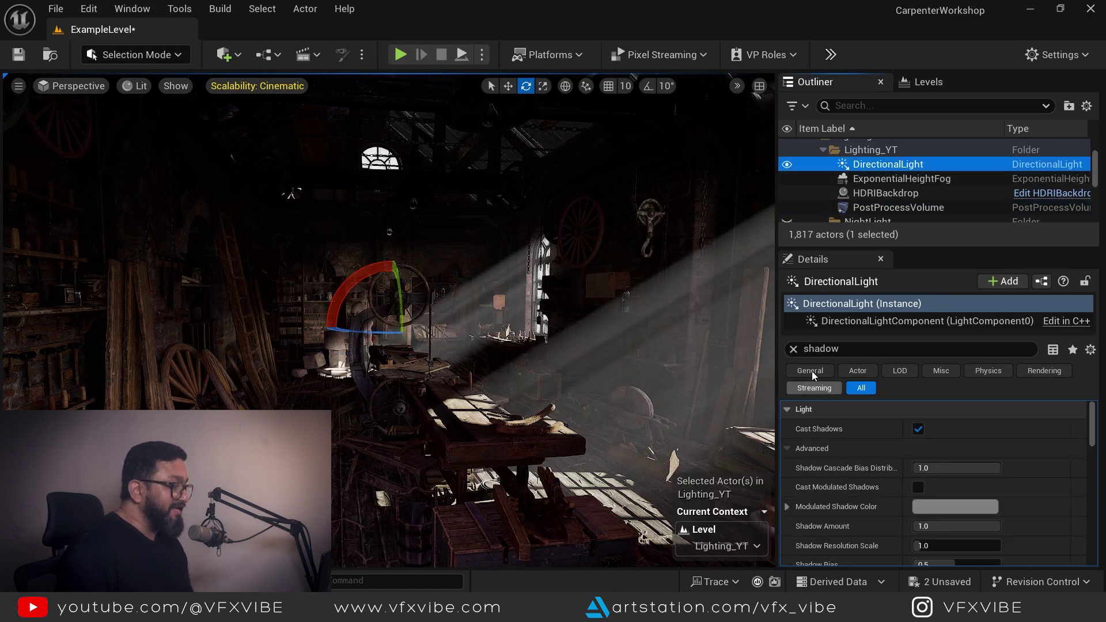
click(793, 350)
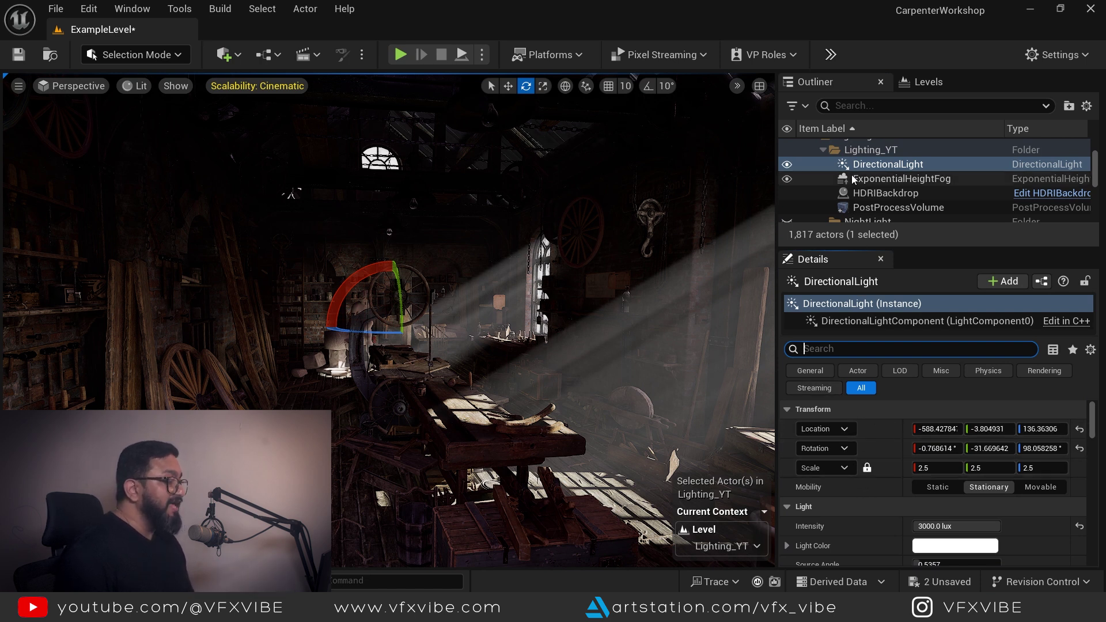
scroll(866, 520, down, 5)
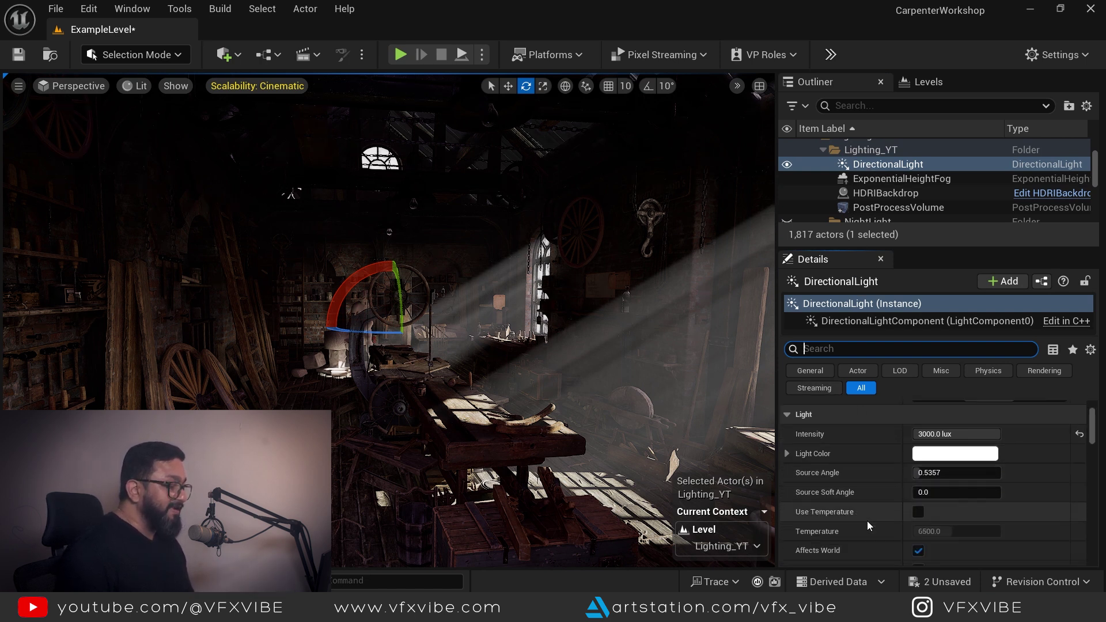
scroll(862, 498, down, 2)
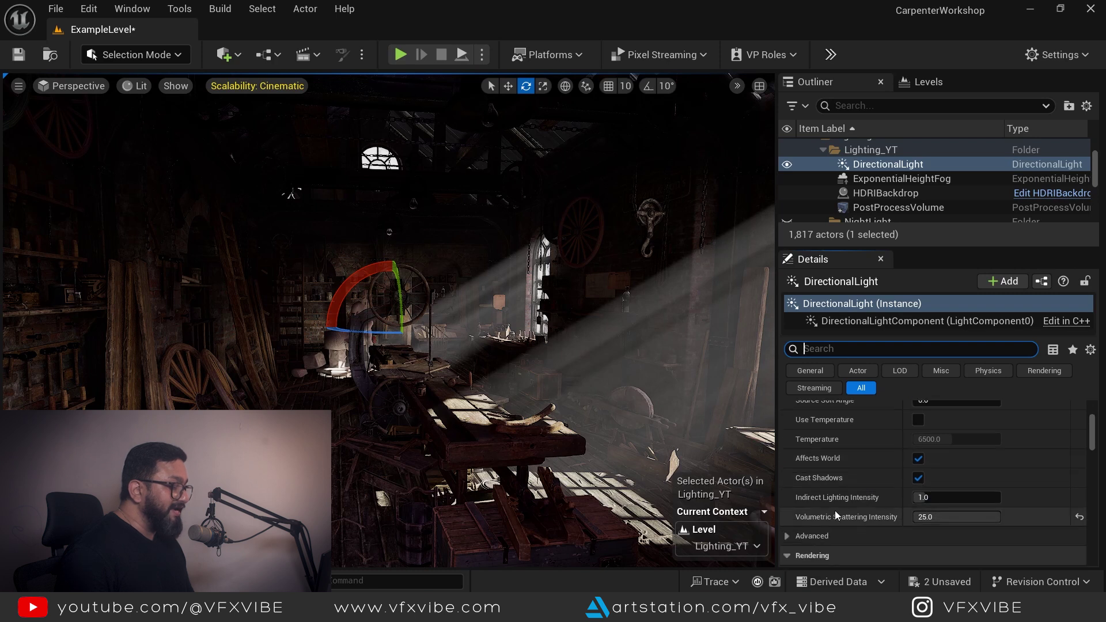
click(925, 498)
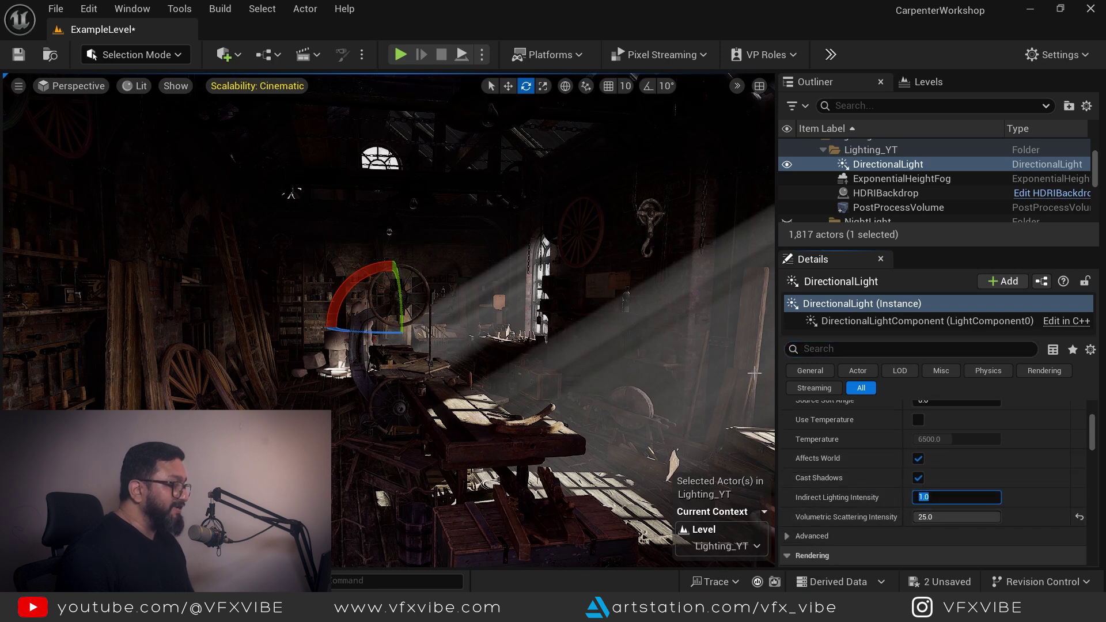
text(5)
key(Return)
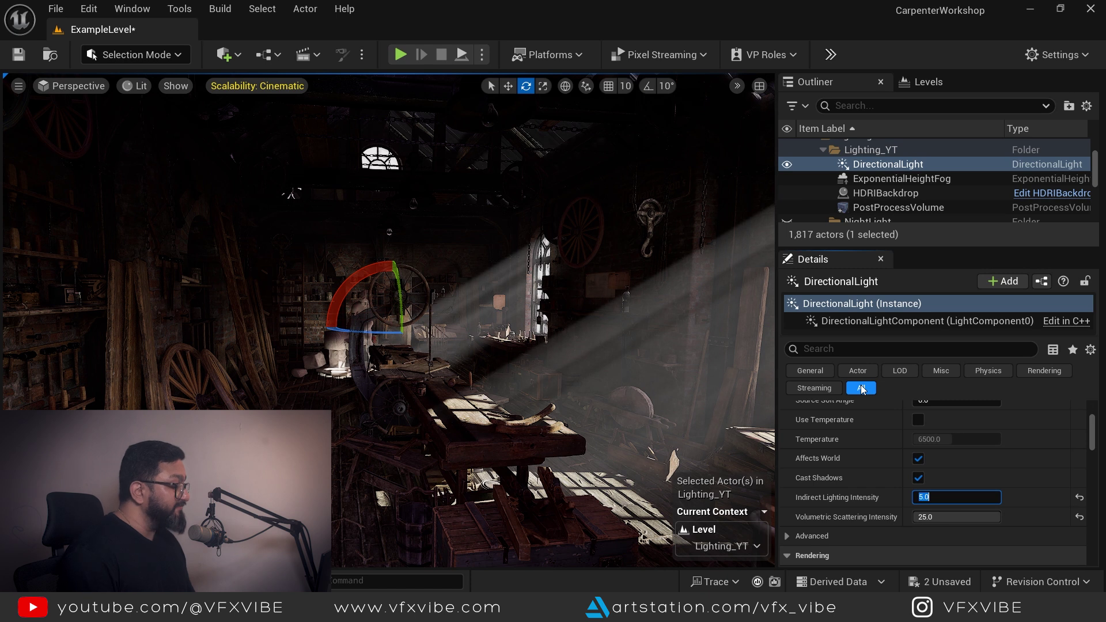
View the scene through CineCameraActor3 and set the DirectionalLight's Indirect Lighting Intensity back to 1.0
click(89, 91)
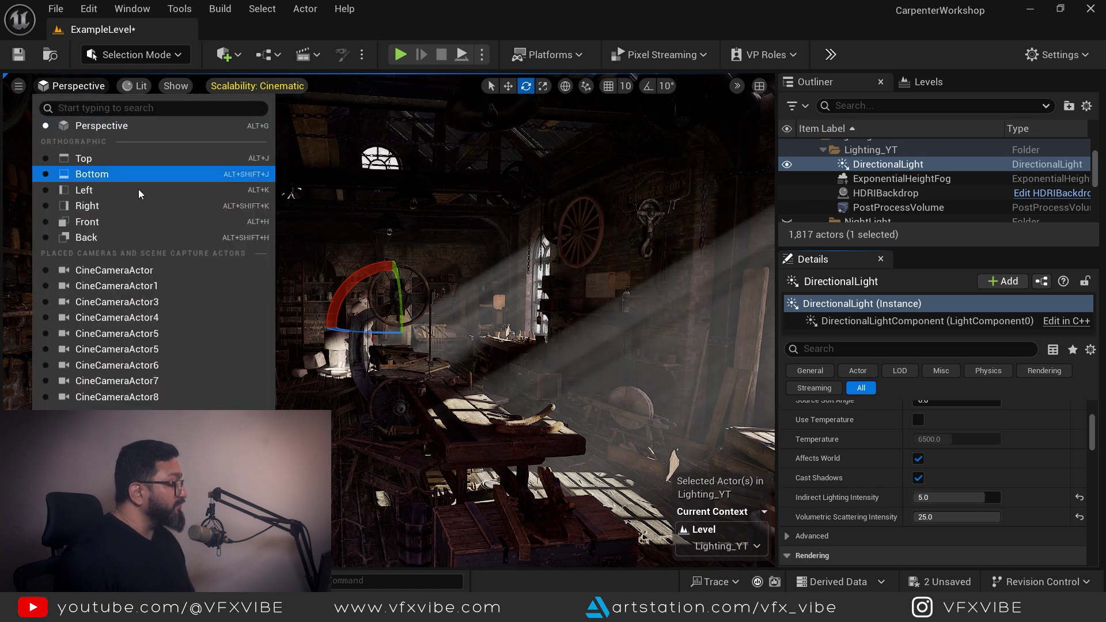
click(155, 302)
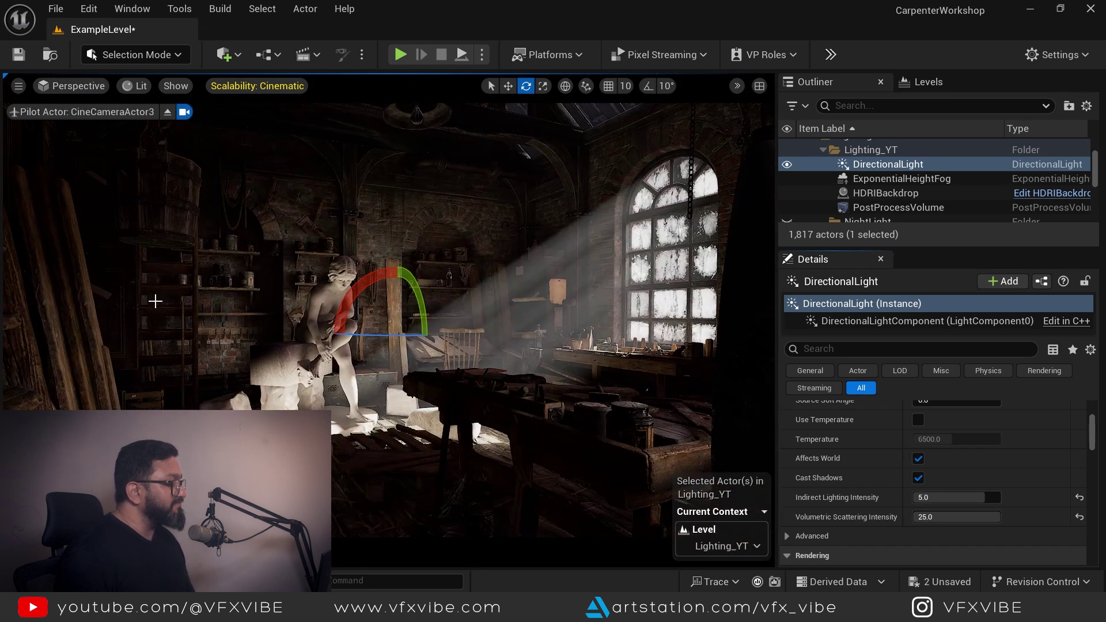
click(942, 498)
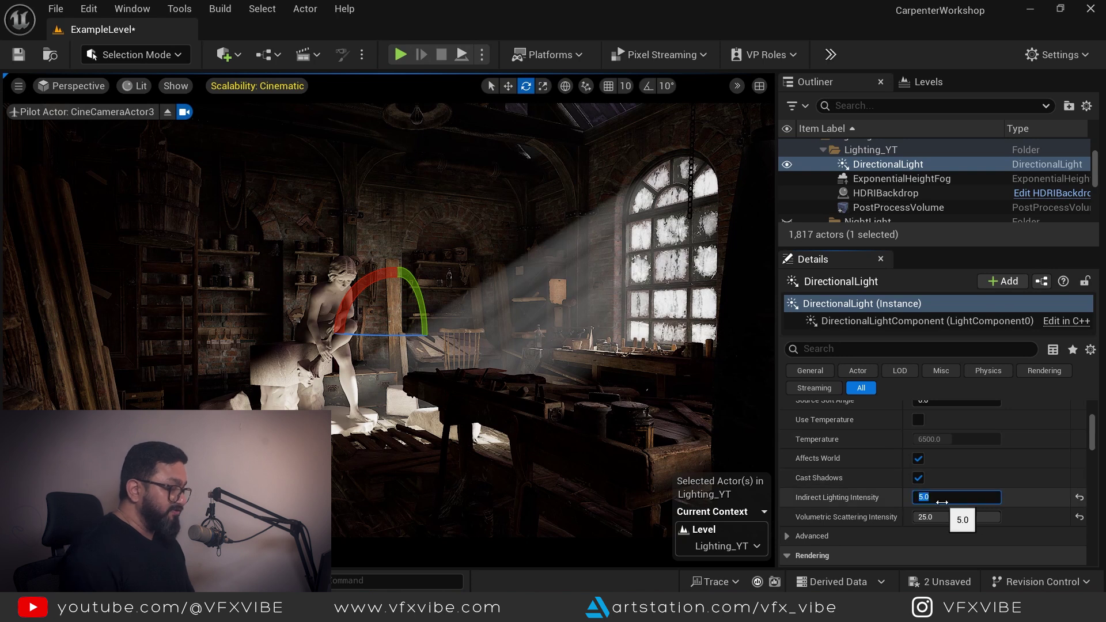
text(3)
key(Return)
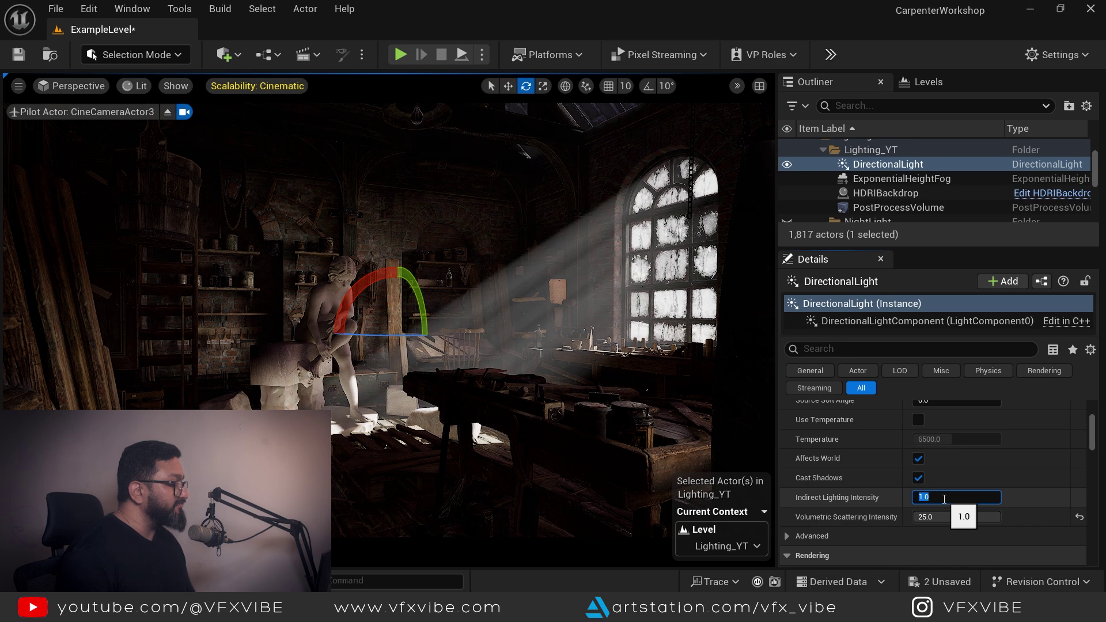
Release the camera pilot and place a Rect Light on the workshop floor near the workbench
click(168, 112)
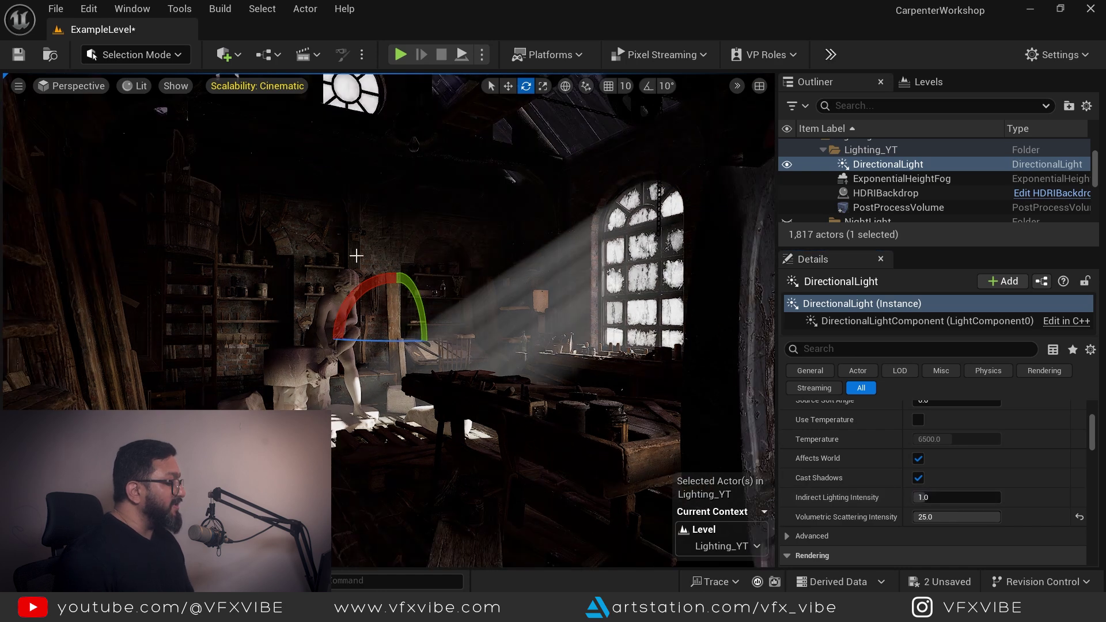
scroll(478, 295, down, 4)
scroll(551, 377, down, 6)
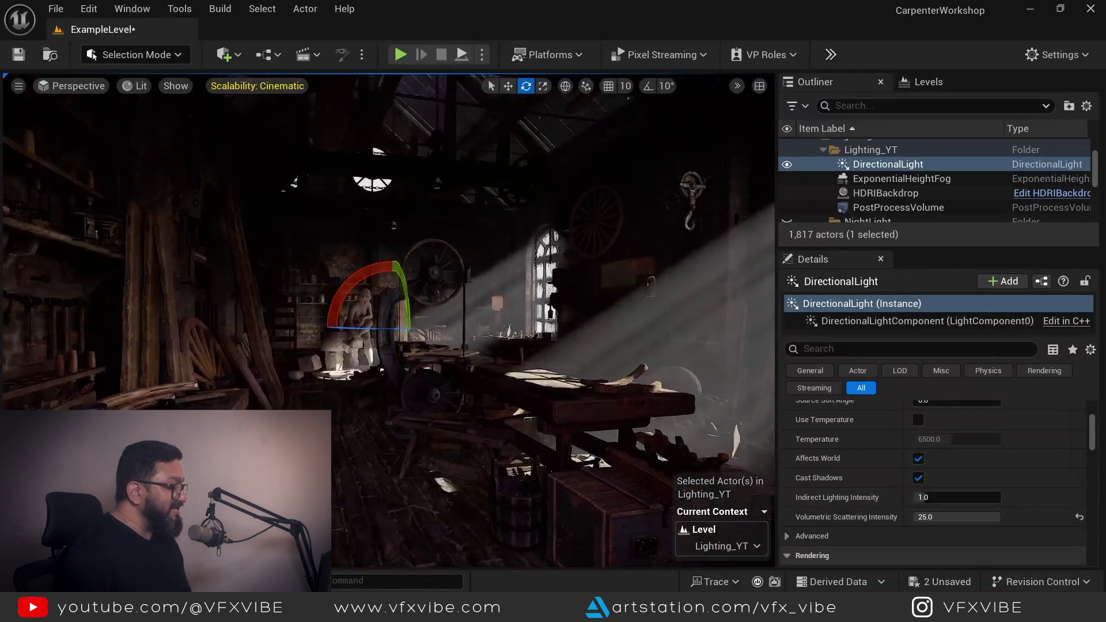
scroll(551, 448, down, 2)
scroll(552, 448, up, 6)
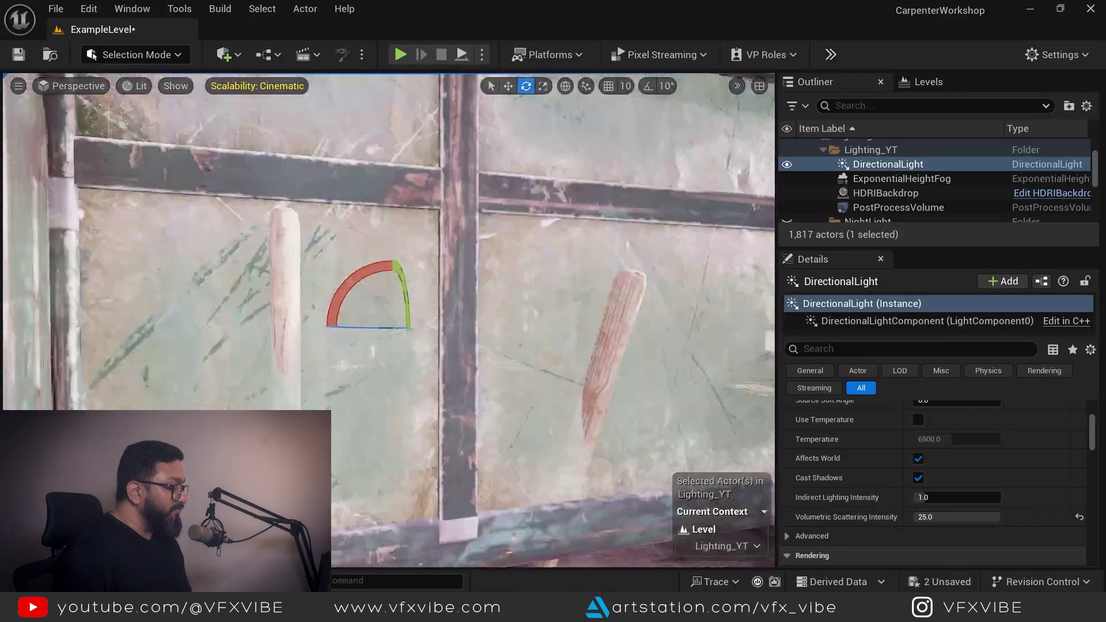
key(f)
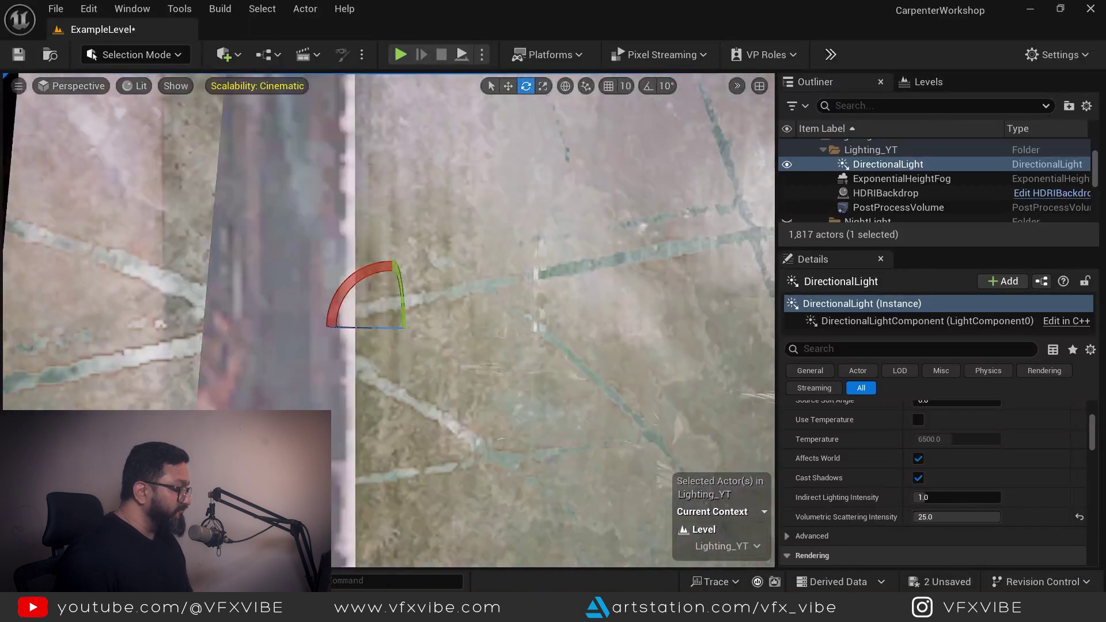
alt+drag(608, 464, 618, 480)
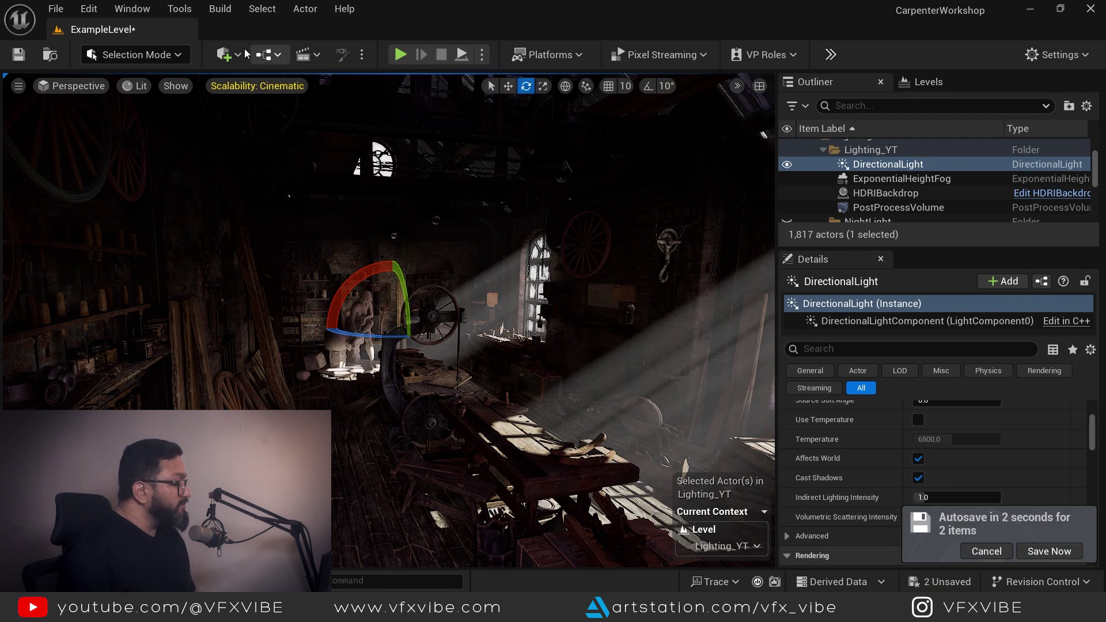
click(228, 54)
mouse_move(277, 200)
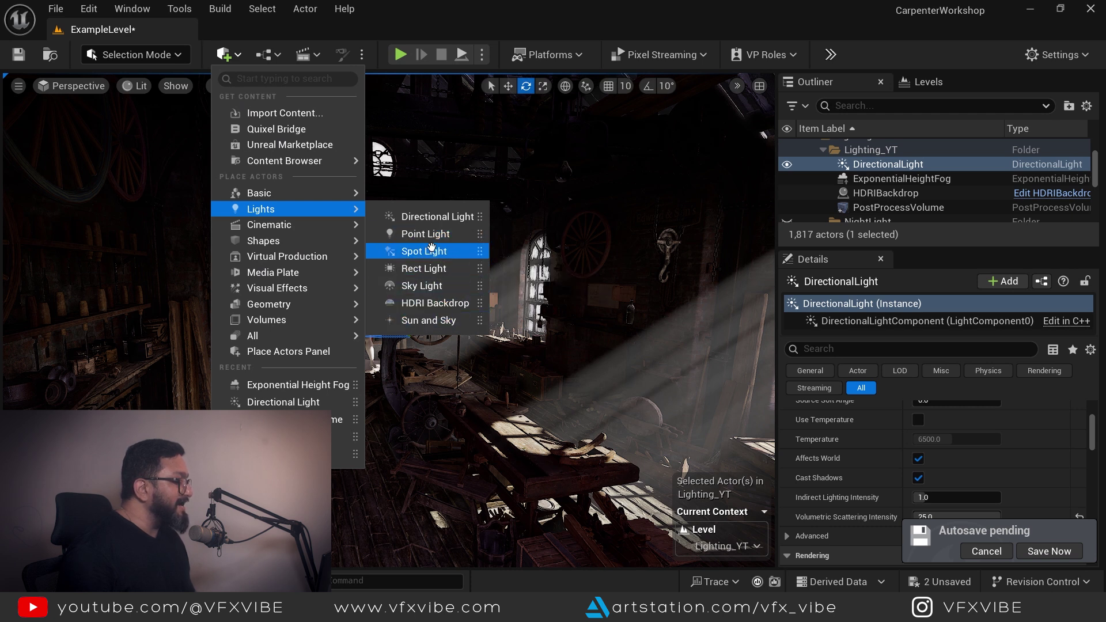
click(429, 268)
drag(429, 535, 432, 536)
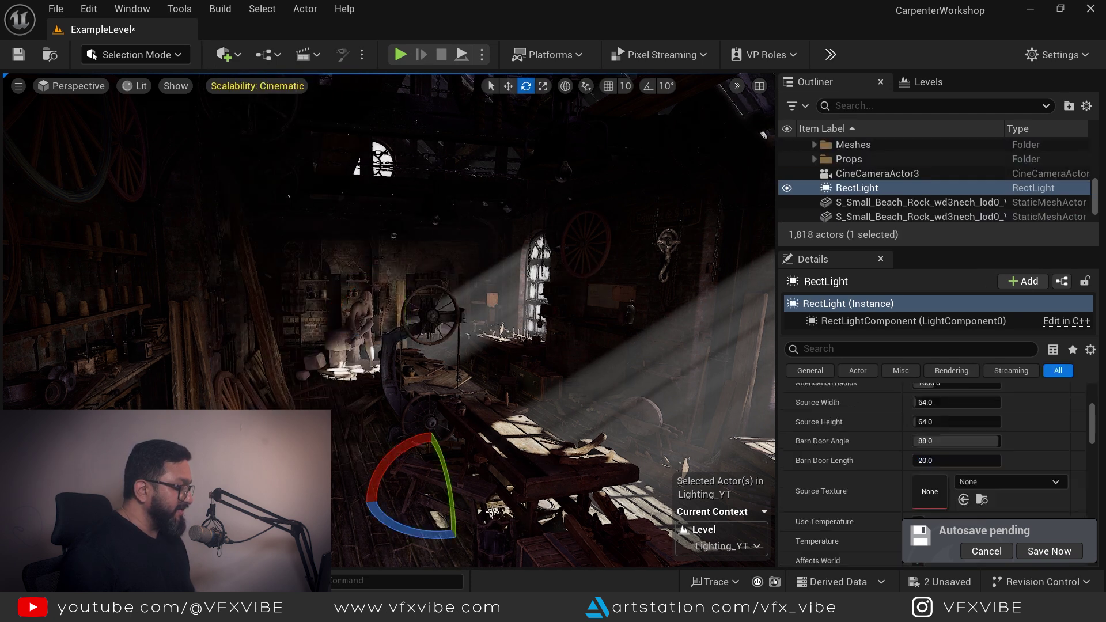
Show the editor icons and turn the RectLight 180° about its vertical axis with 10° rotation snapping enabled
key(g)
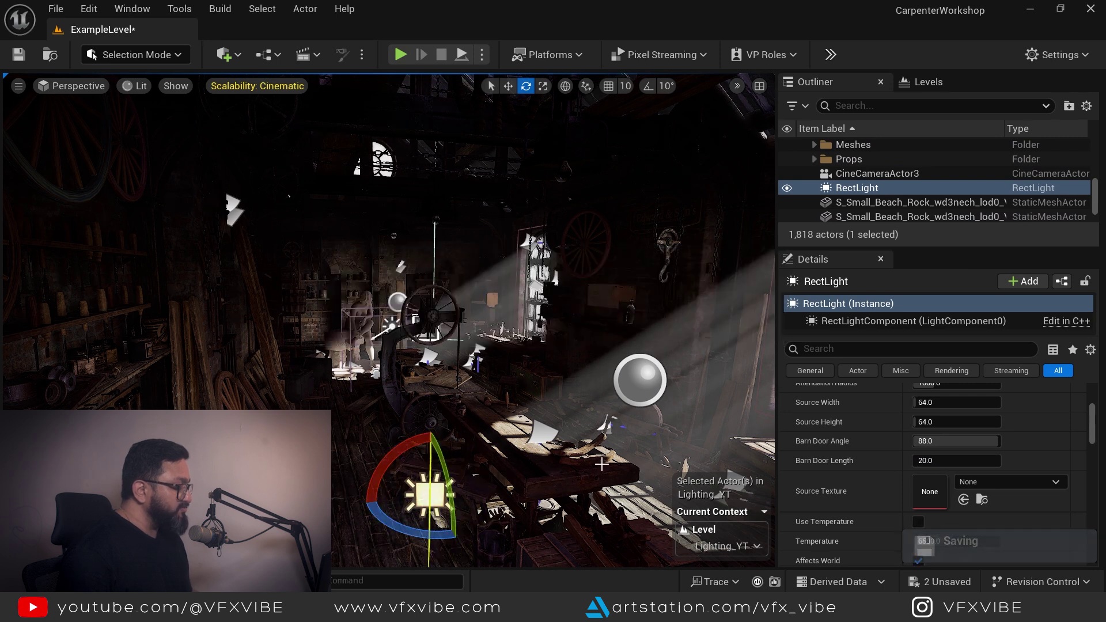
key(ctrl+z)
click(648, 87)
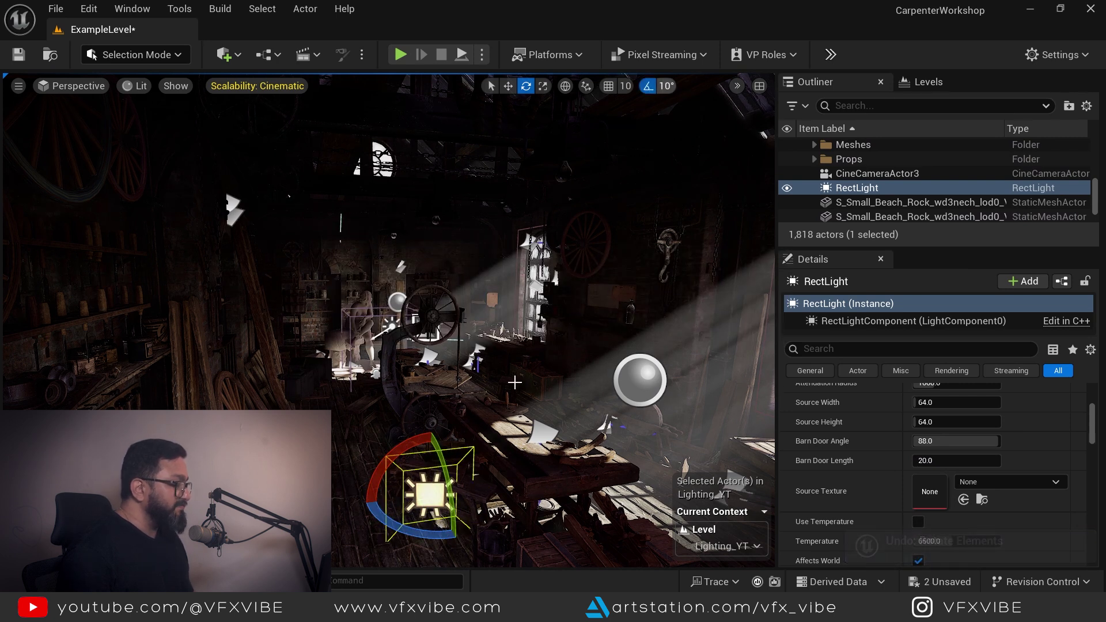
drag(435, 533, 329, 531)
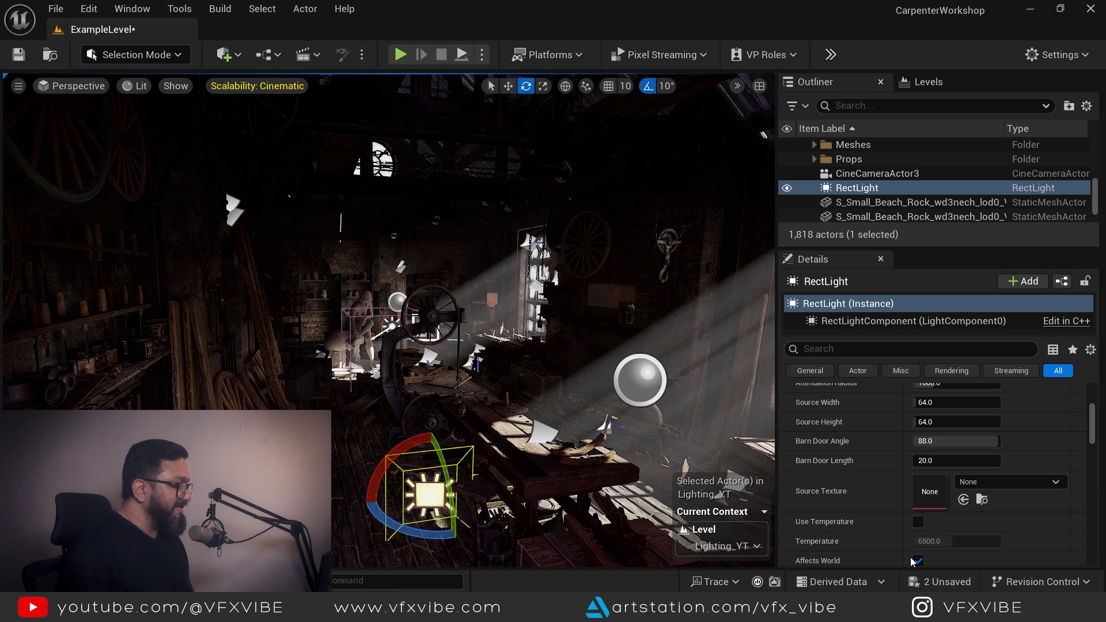
Set the RectLight's intensity to 1500 candelas
scroll(900, 439, up, 4)
click(951, 509)
text(1500)
key(Return)
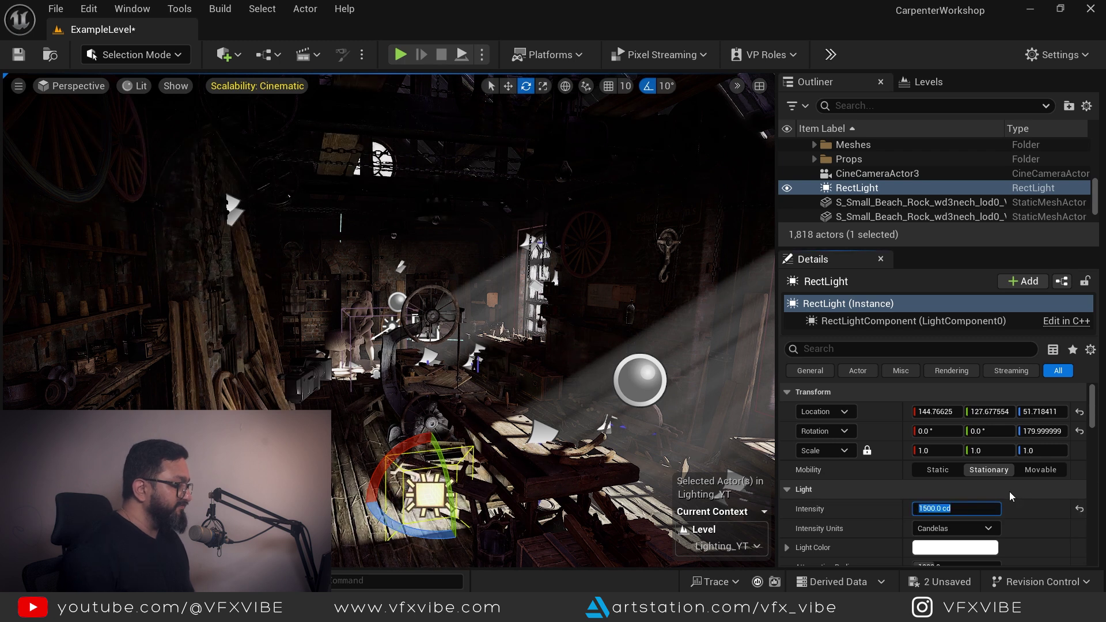
Raise the RectLight off the floor and move it toward the door and window wall, to about X 382, Y 90, Z 263
right_drag(561, 426, 617, 465)
right_drag(510, 418, 510, 418)
alt+drag(509, 418, 511, 419)
key(w)
drag(389, 283, 405, 173)
alt+right_drag(405, 207, 444, 207)
drag(404, 218, 473, 92)
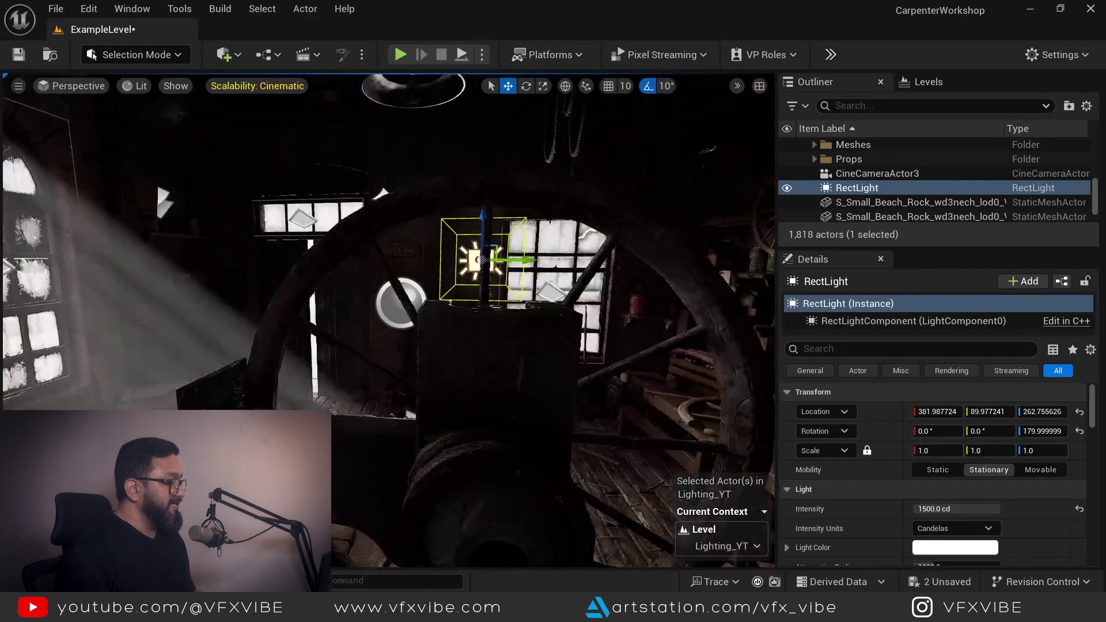
Move the RectLight closer to the wall between the door and the window, to about X 448
alt+drag(476, 259, 507, 282)
alt+drag(654, 403, 539, 435)
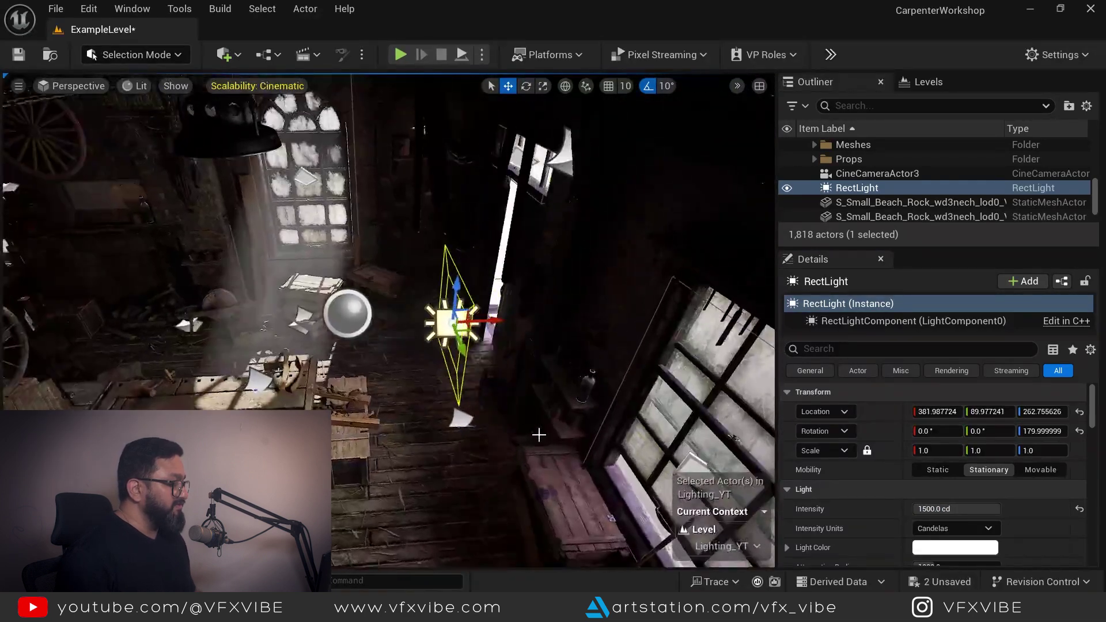
drag(492, 321, 561, 319)
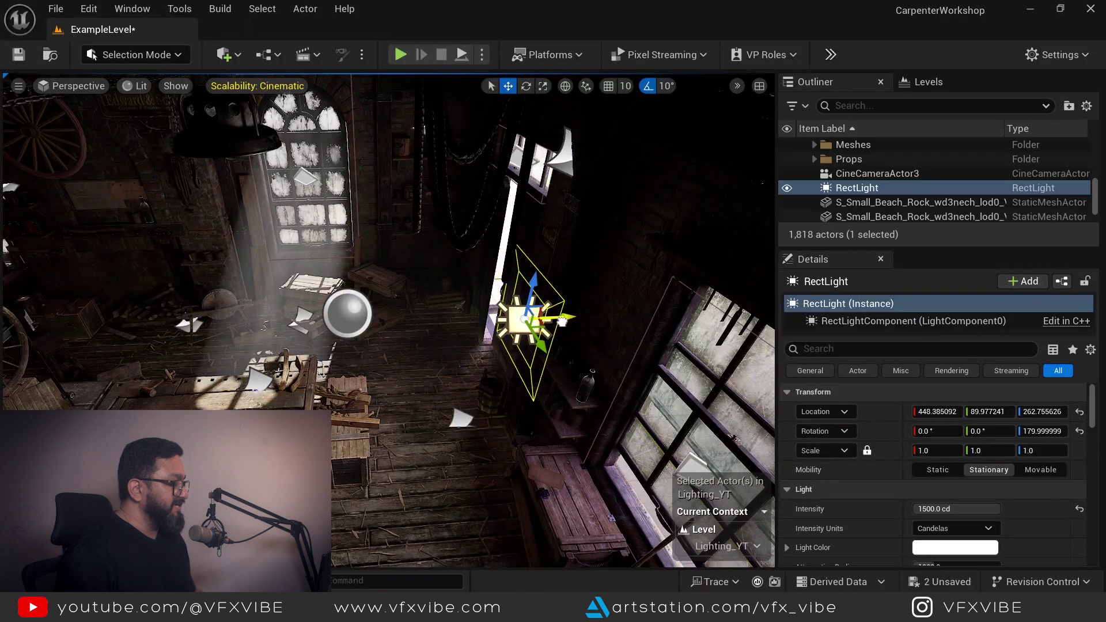
alt+drag(522, 457, 576, 440)
right_drag(560, 321, 560, 321)
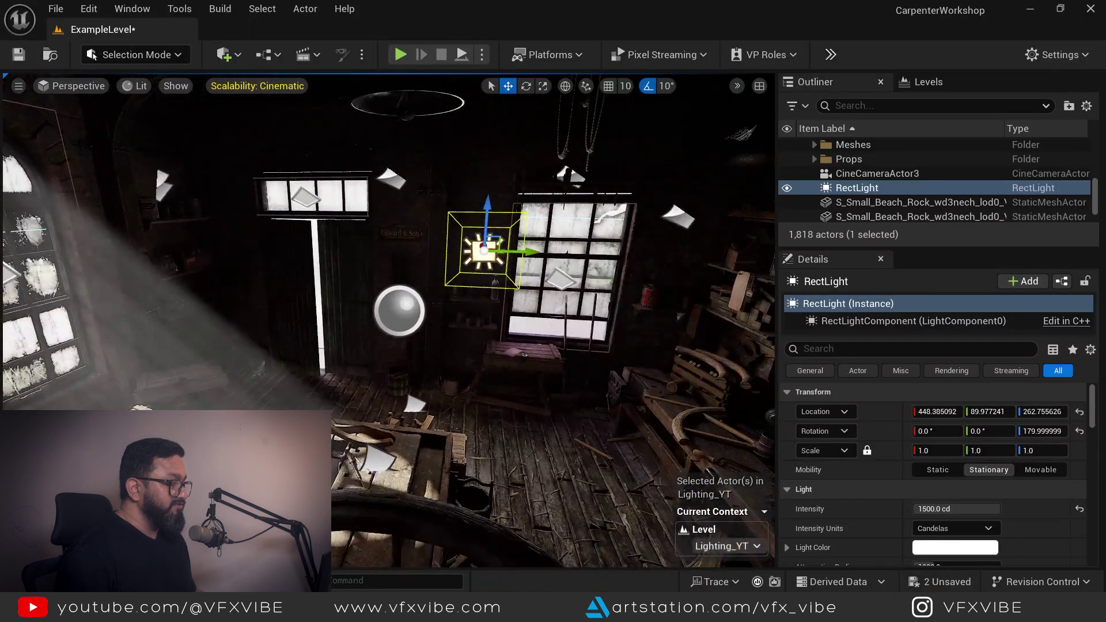
scroll(895, 500, down, 4)
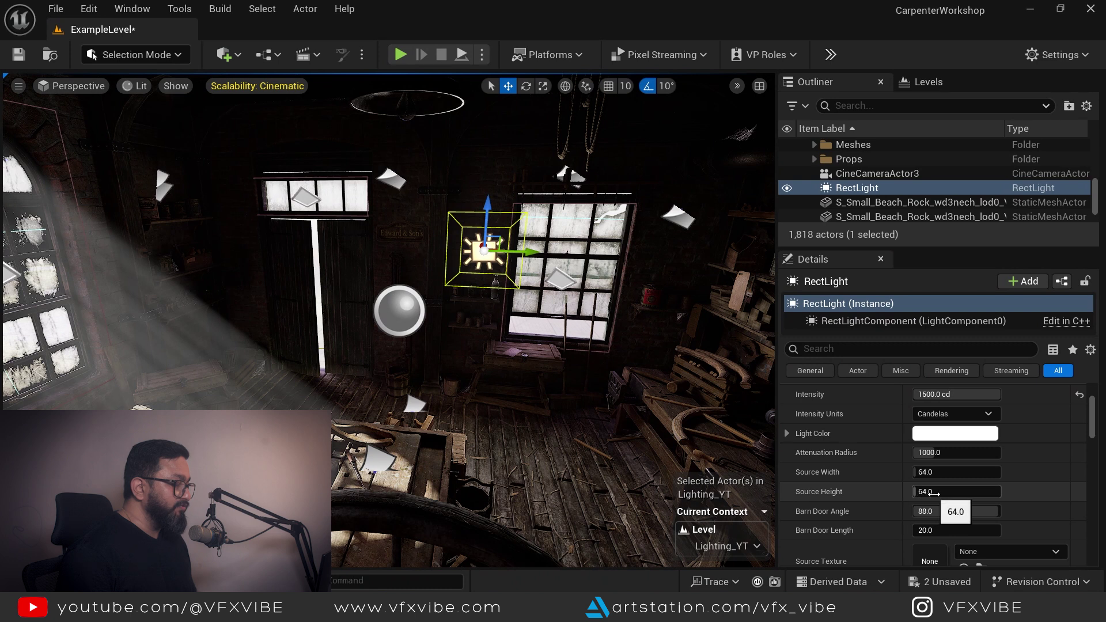
Set the RectLight's source width to about 493 and source height to about 378, and view the scene through CineCameraActor3
drag(914, 472, 984, 472)
drag(925, 491, 979, 491)
mouse_move(141, 152)
alt+mouse_down()
mouse_move(35, 152)
mouse_move(109, 161)
mouse_move(141, 152)
alt+mouse_up()
click(89, 90)
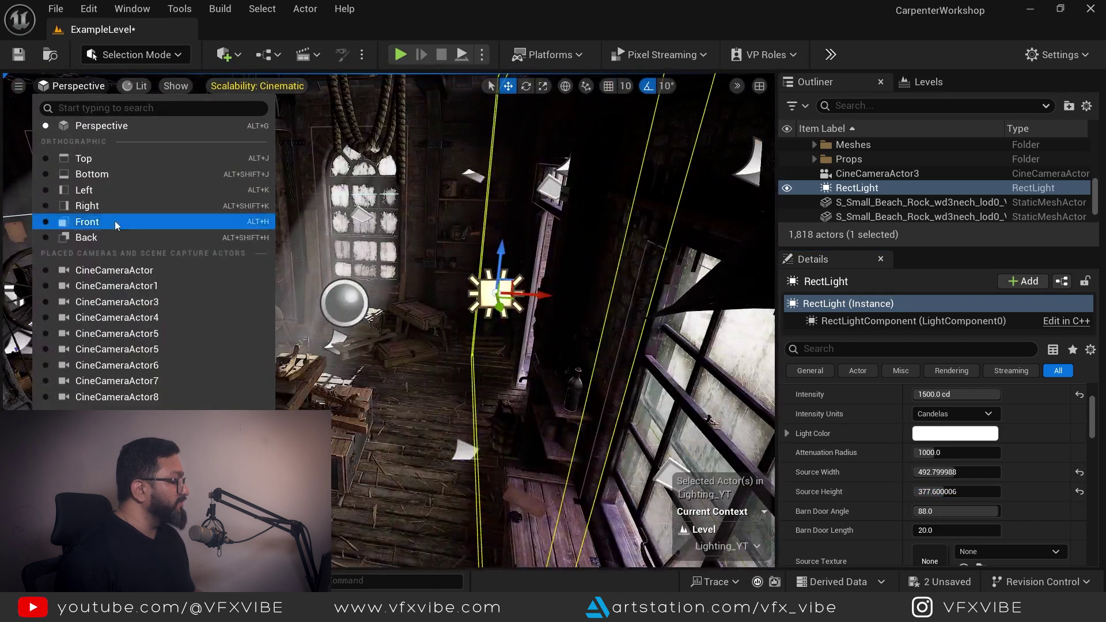
click(140, 303)
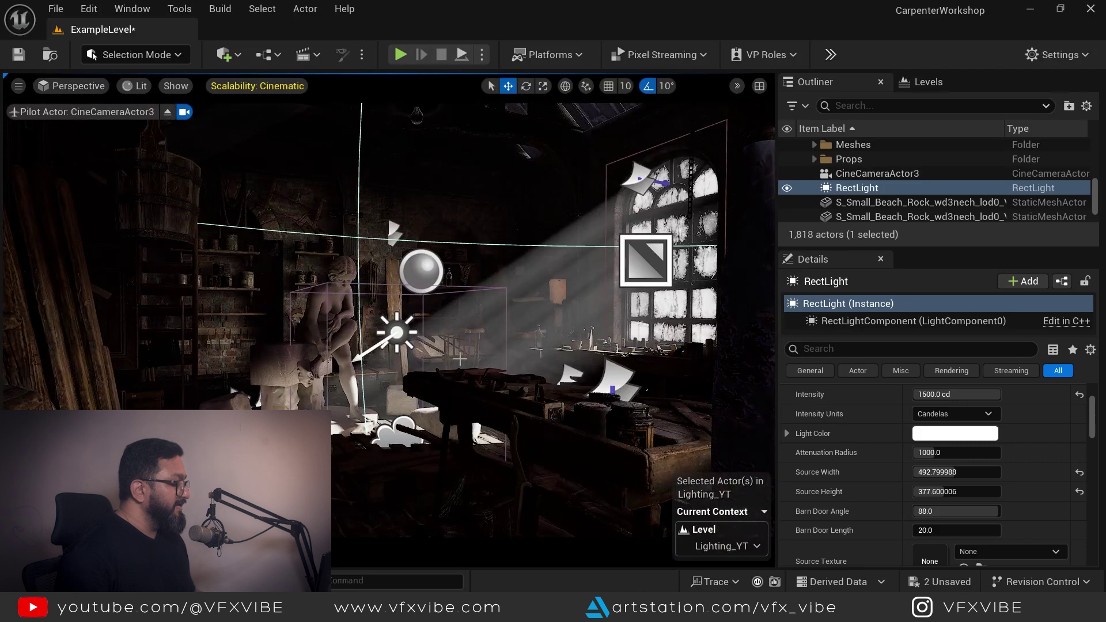
Set the RectLight's intensity to 5000 candelas and its attenuation radius to about 1308
click(937, 395)
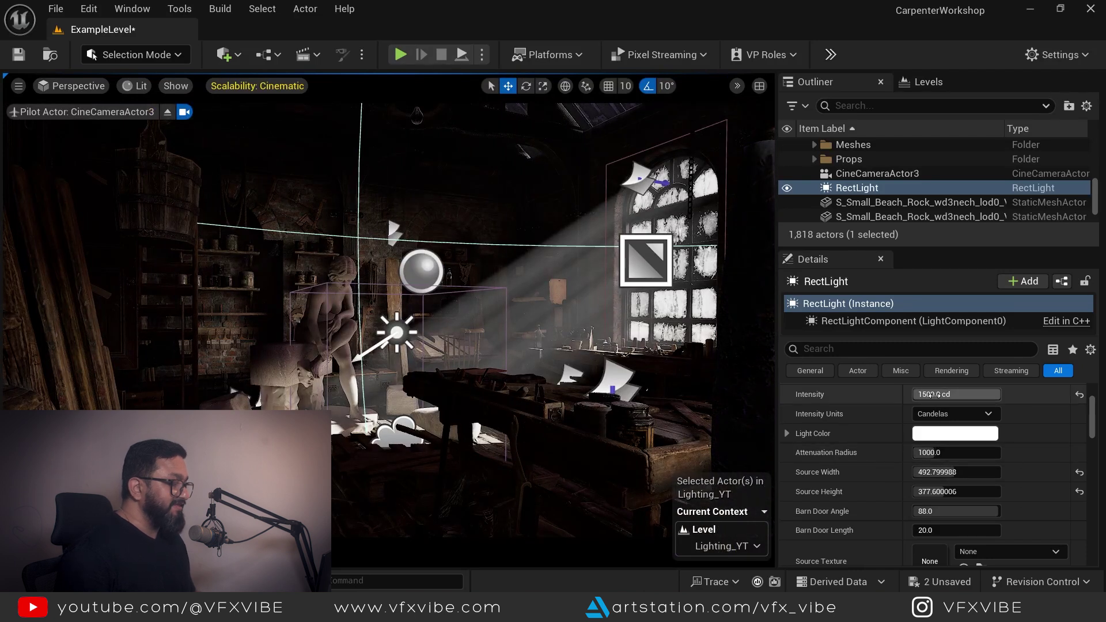
text(500)
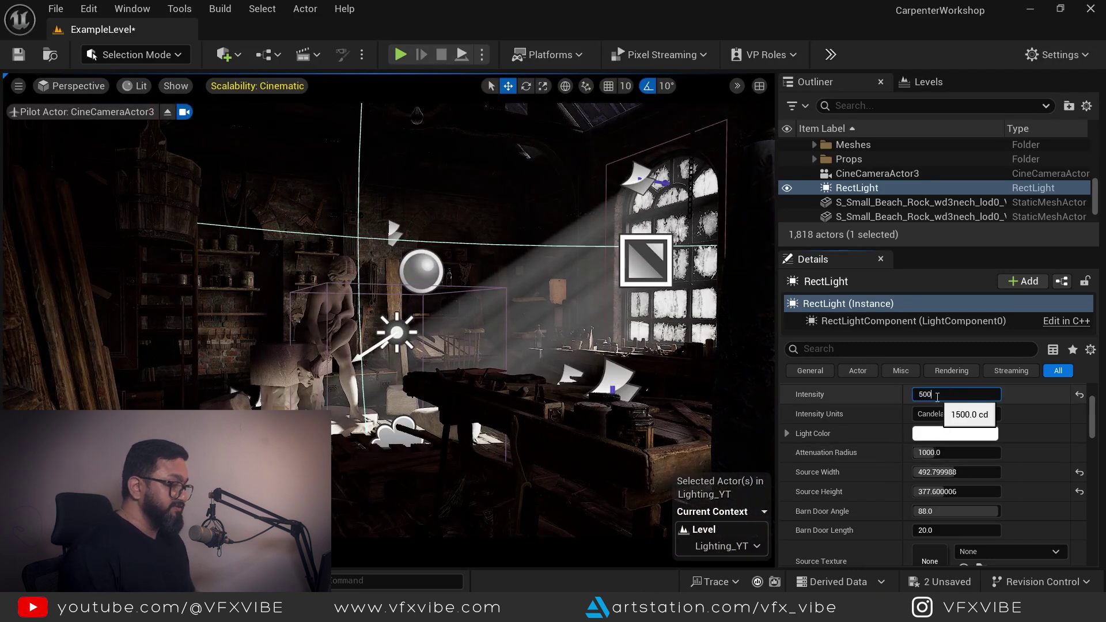
text(0)
key(Return)
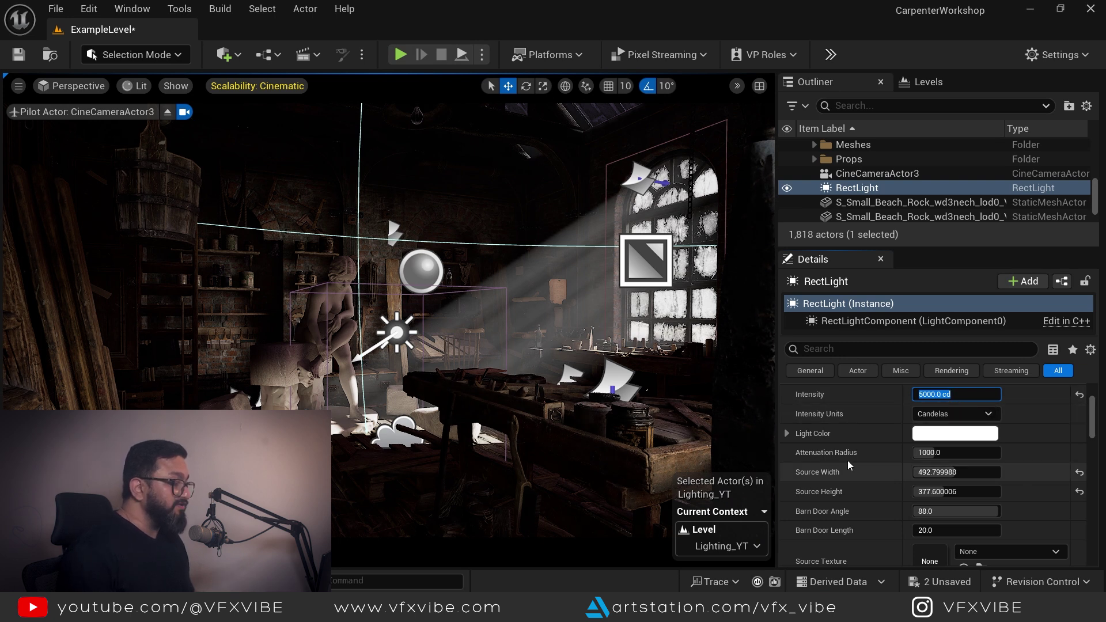
mouse_move(938, 455)
mouse_down()
mouse_move(979, 455)
mouse_move(957, 455)
mouse_up()
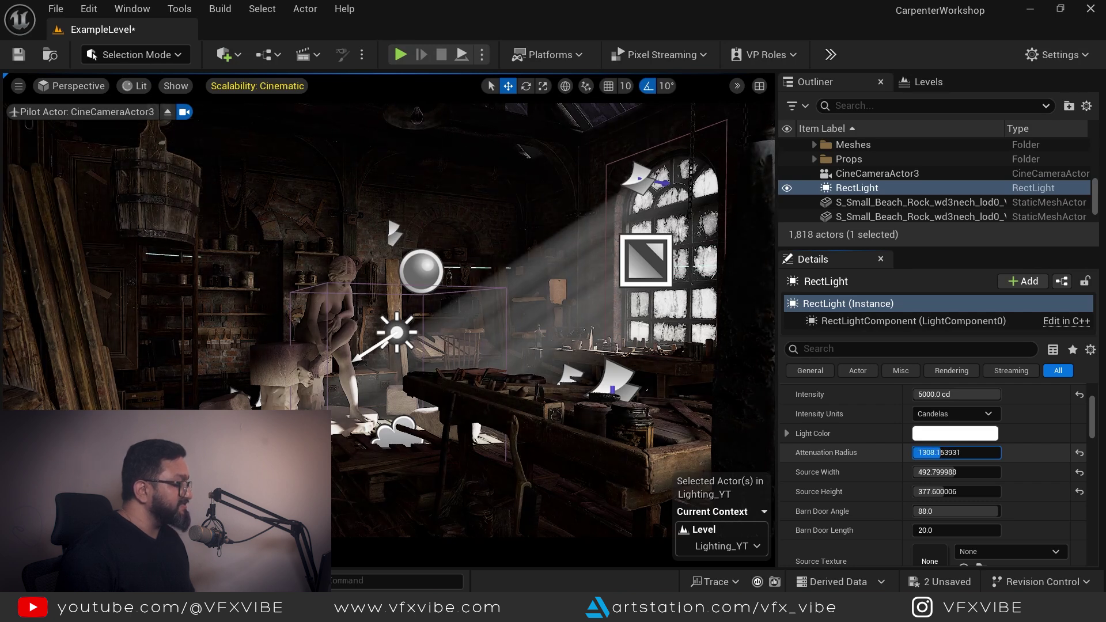
Toggle the RectLight's visibility off and on several times to compare its effect on the scene
click(787, 189)
click(787, 190)
click(788, 190)
click(788, 189)
click(788, 189)
click(788, 190)
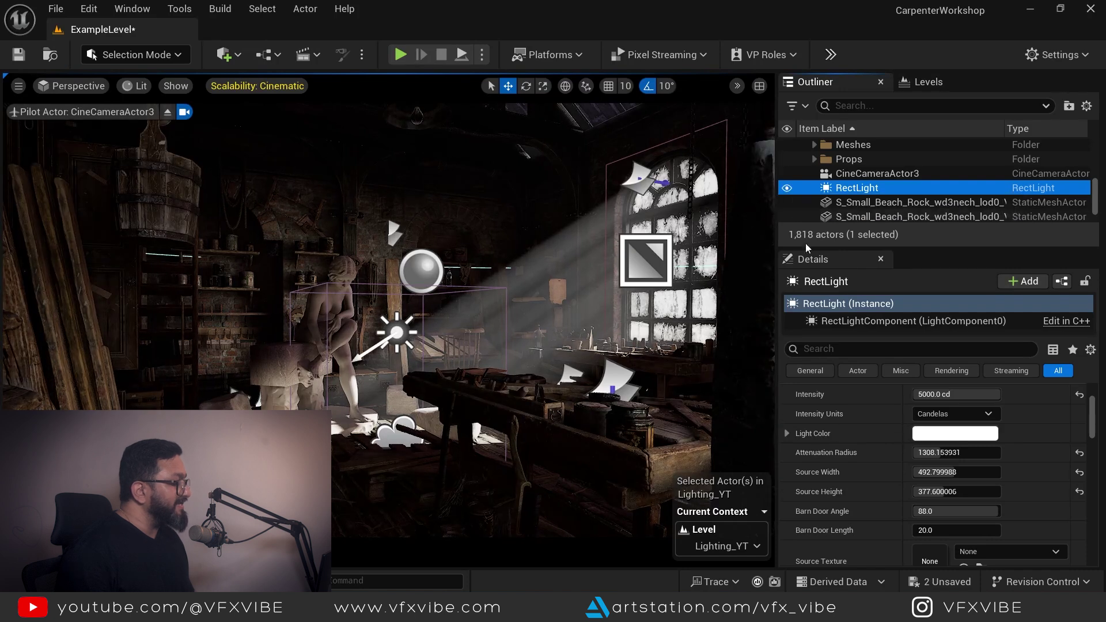
Set the RectLight's intensity to 2500 candelas and its light color to the saved pale peach swatch, hex linear FFDDC5FF
click(946, 395)
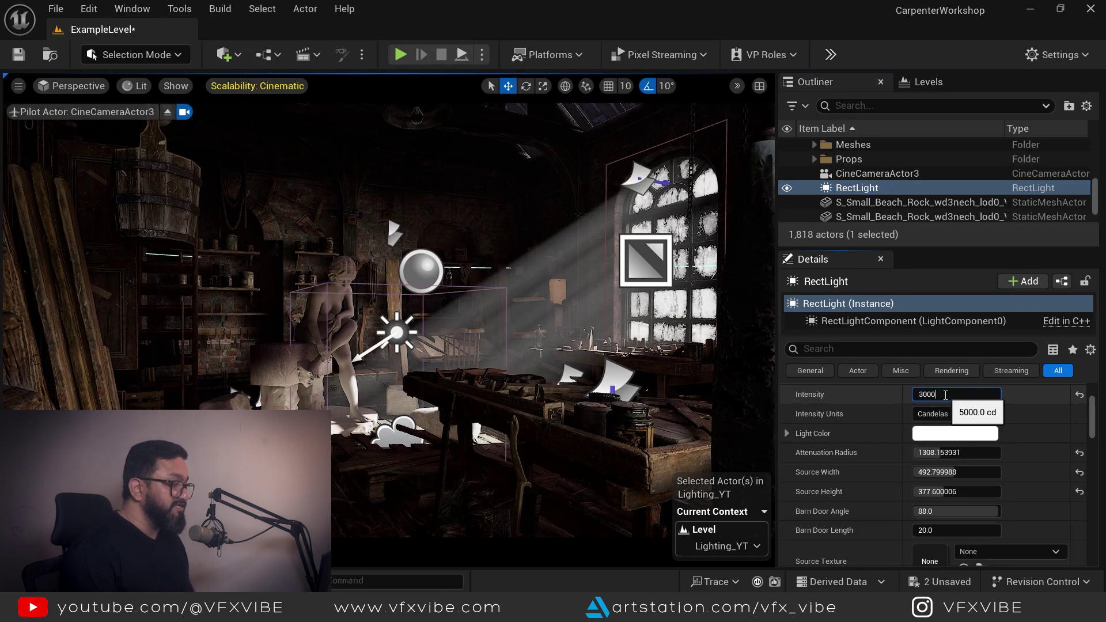
key(Return)
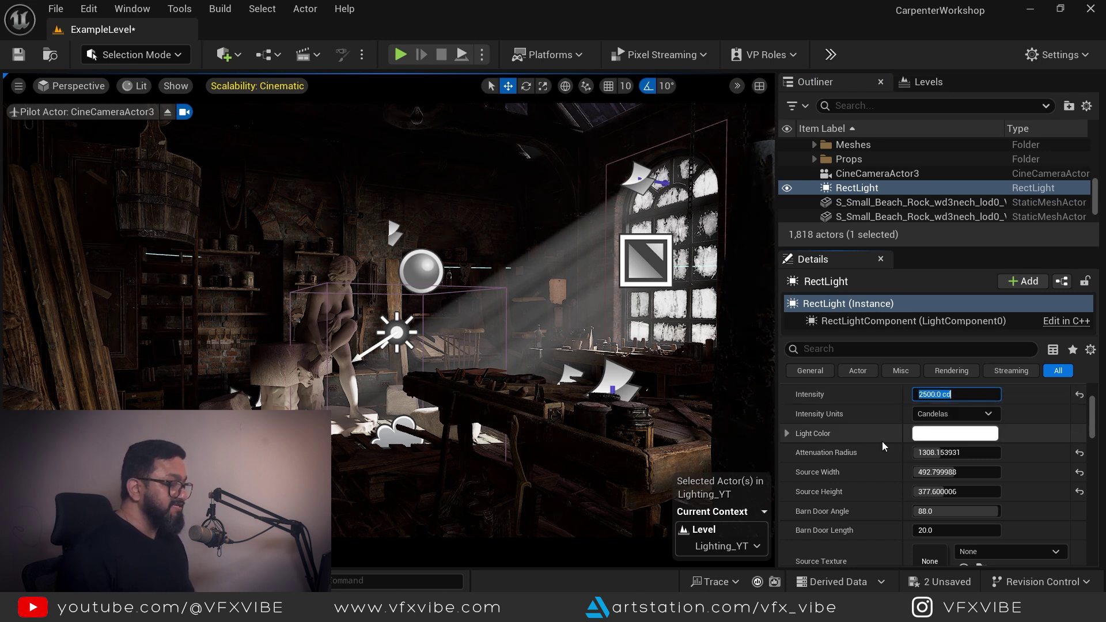
click(934, 438)
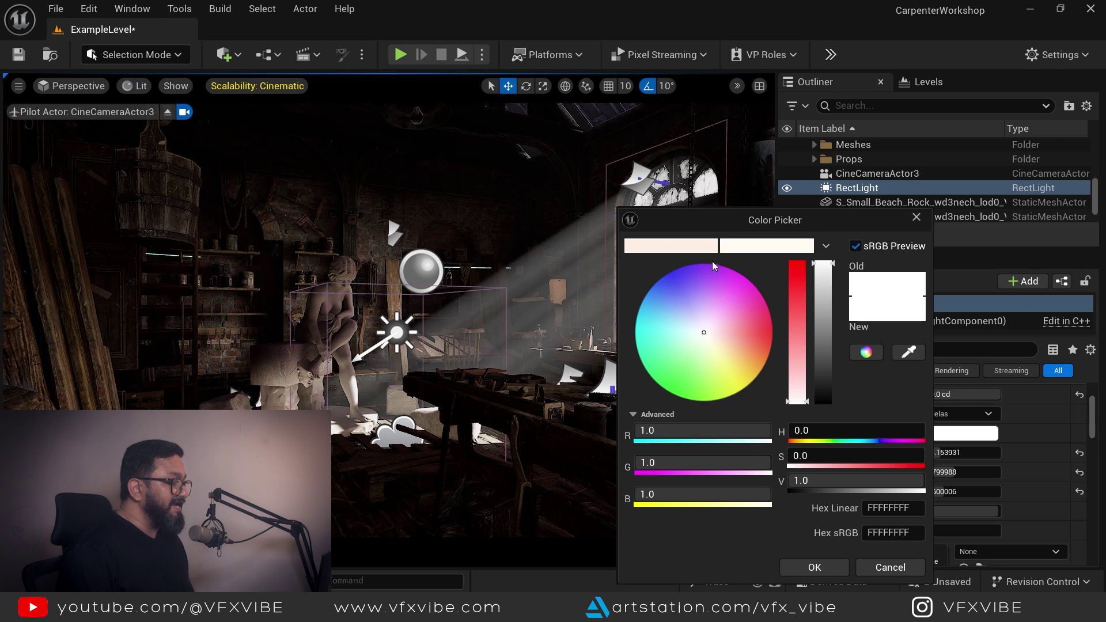
click(690, 249)
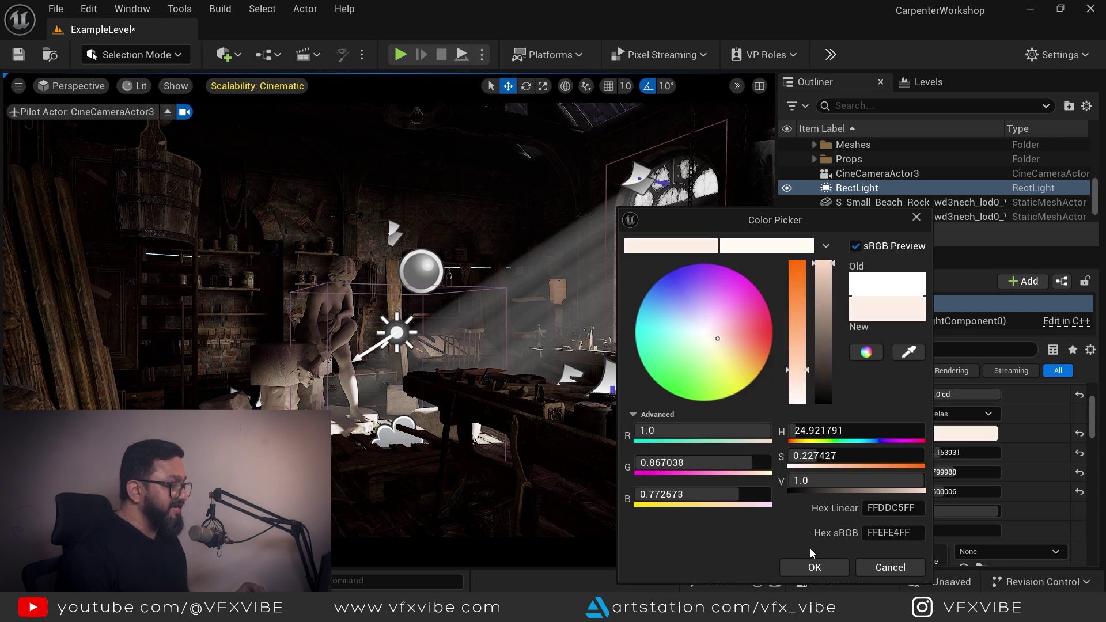
click(813, 568)
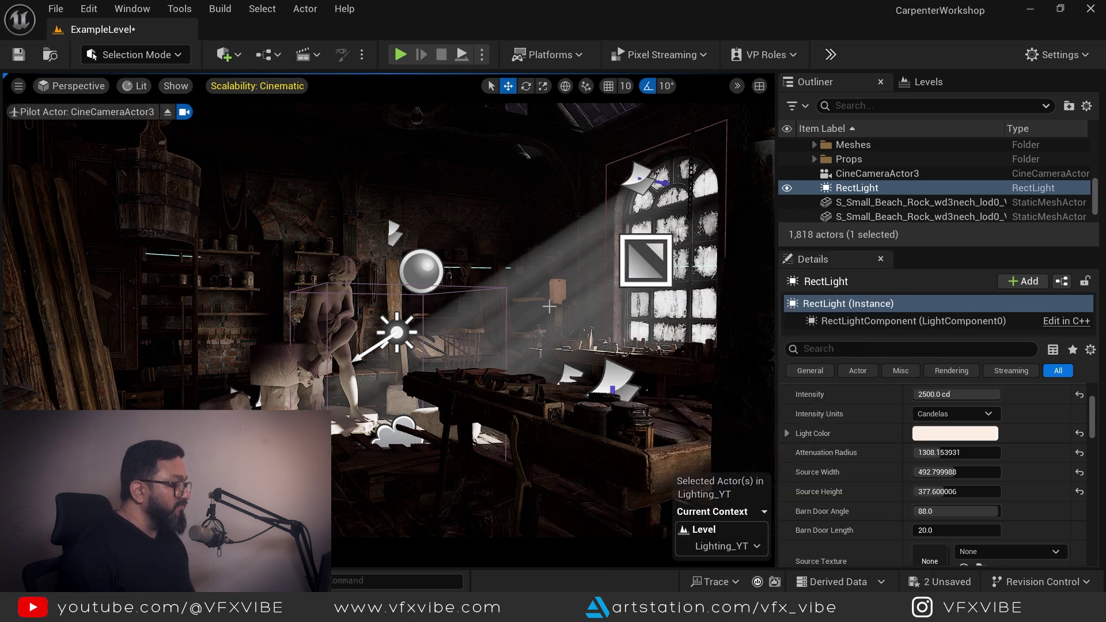
Move the RectLight into the existing Lighting_YT folder of the Outliner
scroll(881, 190, up, 3)
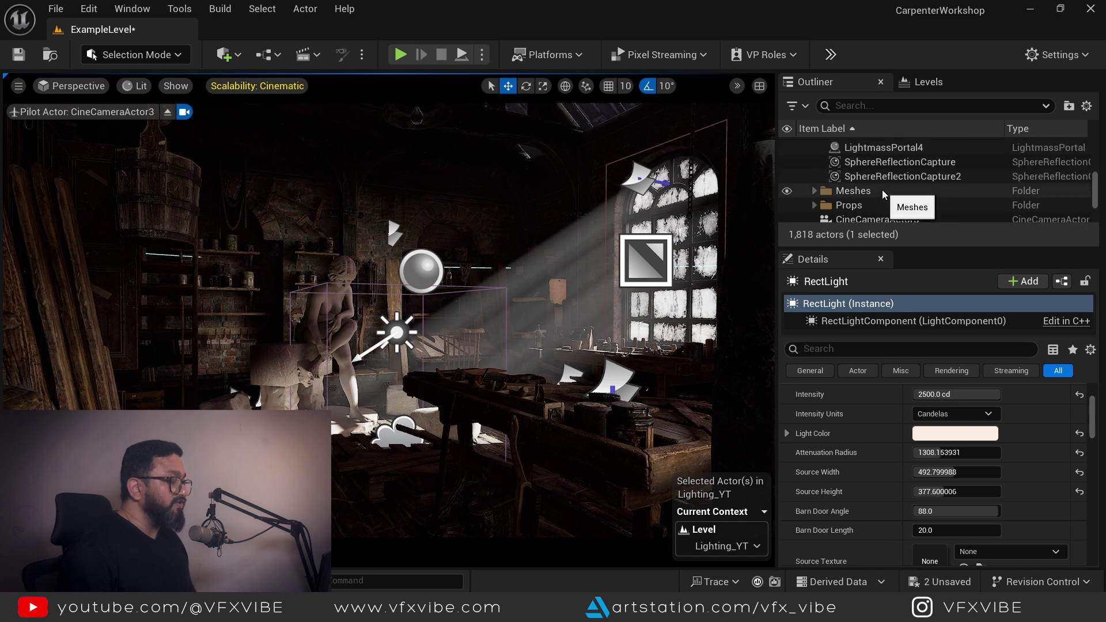
scroll(885, 188, down, 4)
right_click(860, 164)
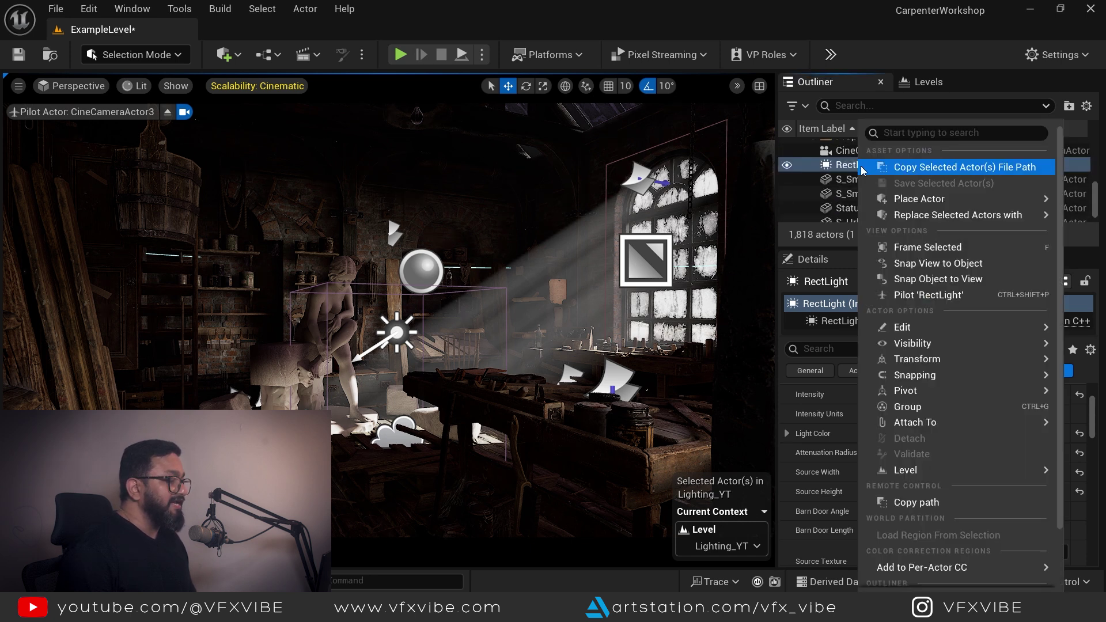
scroll(918, 489, down, 2)
mouse_move(910, 533)
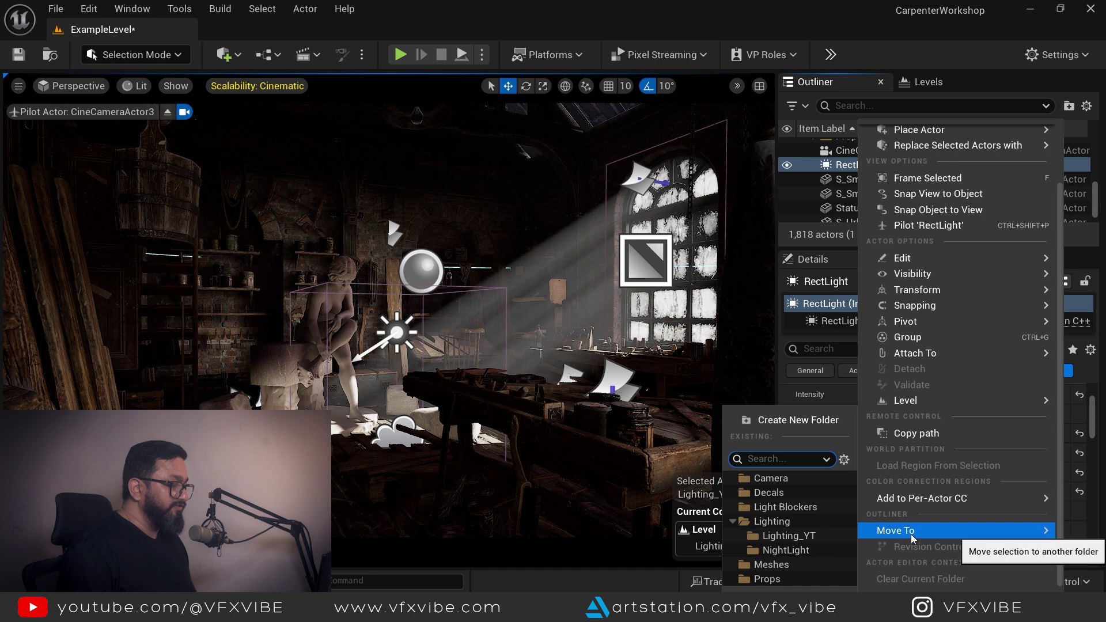
click(792, 536)
Tint the DirectionalLight's color a very pale blue, about hex sRGB F5F9FFFF
scroll(890, 163, up, 8)
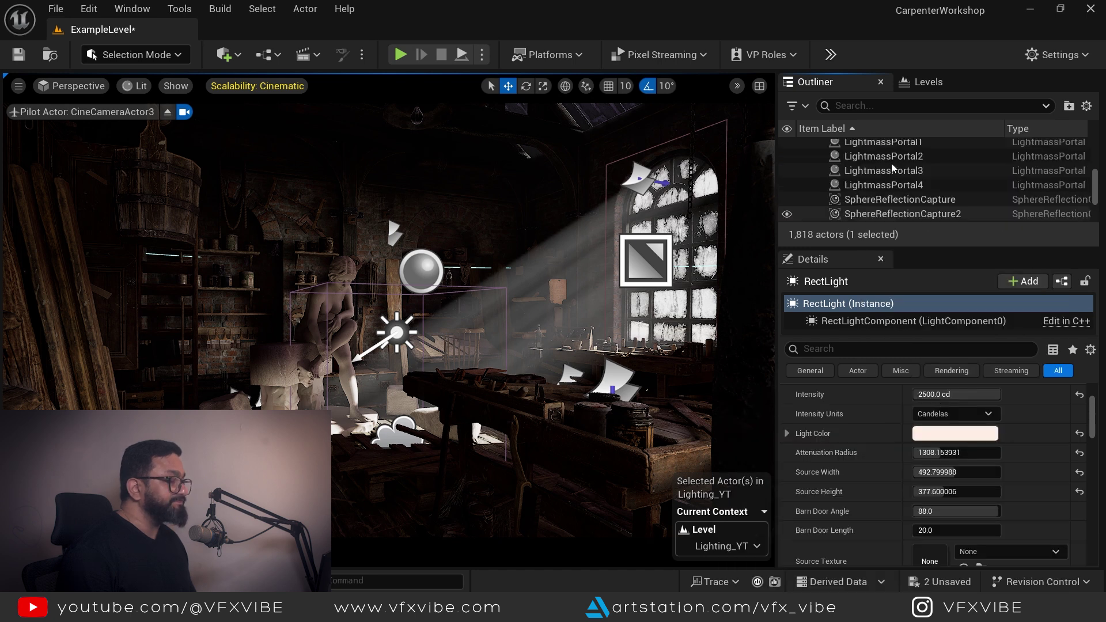
scroll(900, 207, down, 1)
scroll(889, 198, down, 2)
scroll(883, 191, up, 2)
click(887, 164)
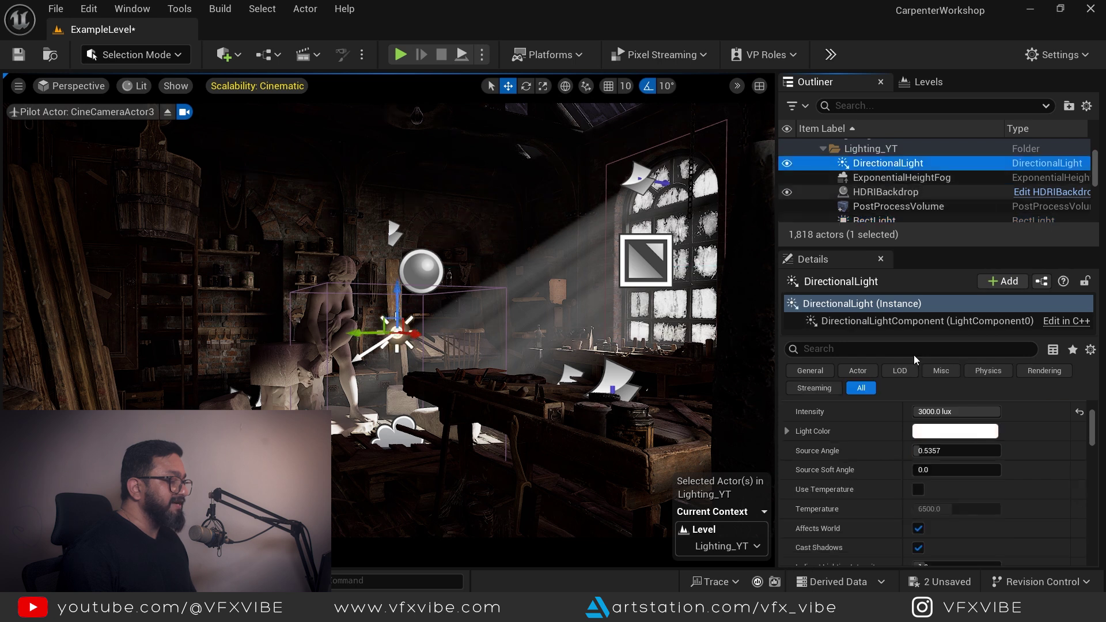
click(943, 432)
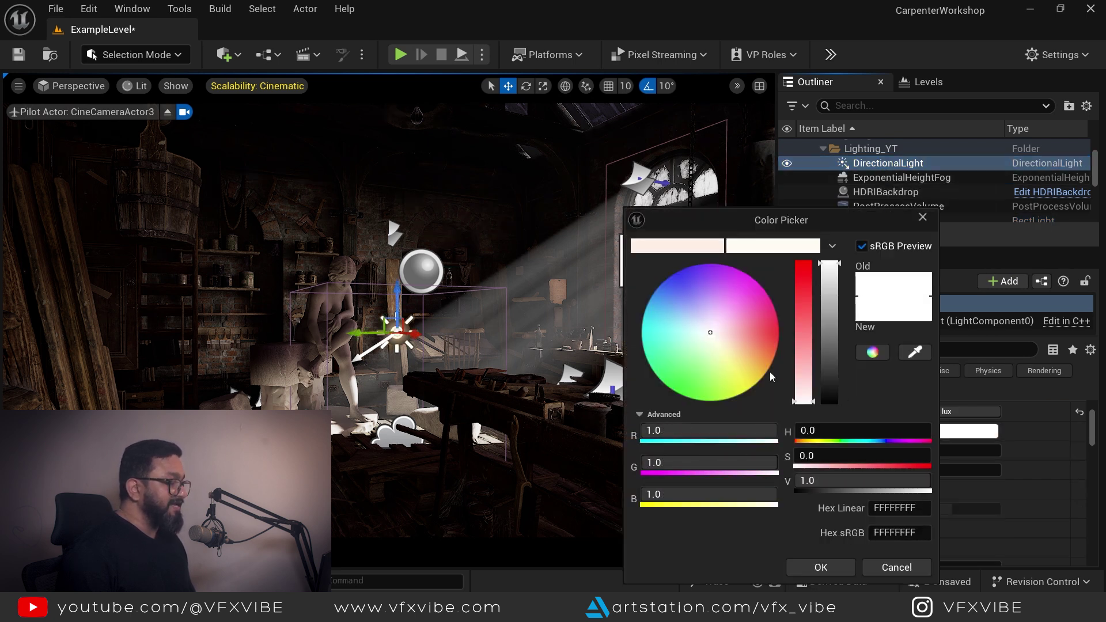
drag(710, 331, 705, 329)
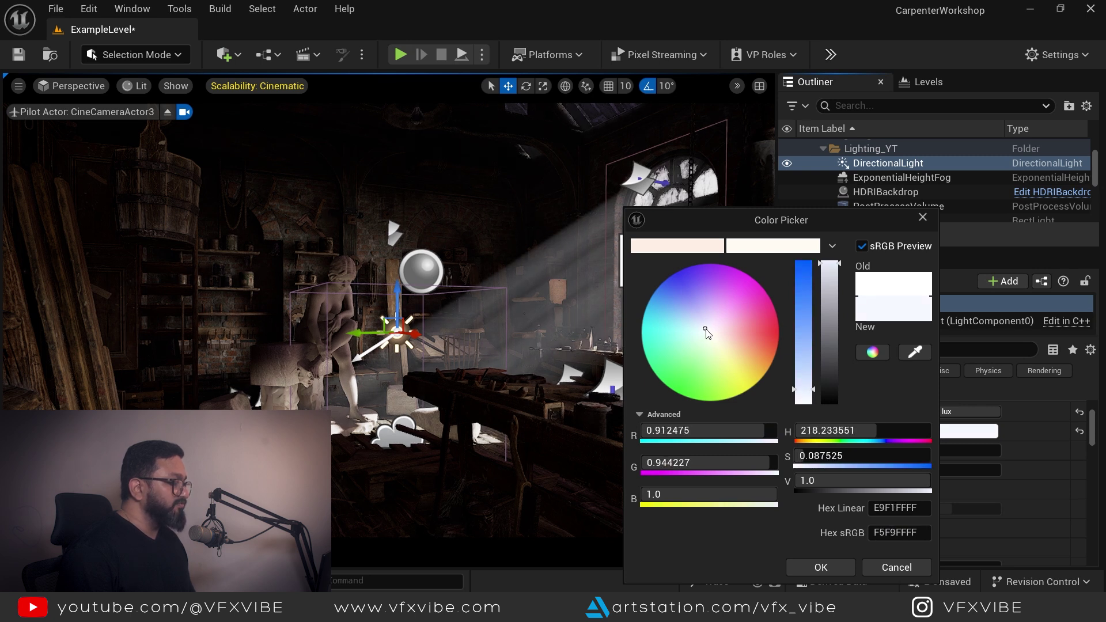
key(Return)
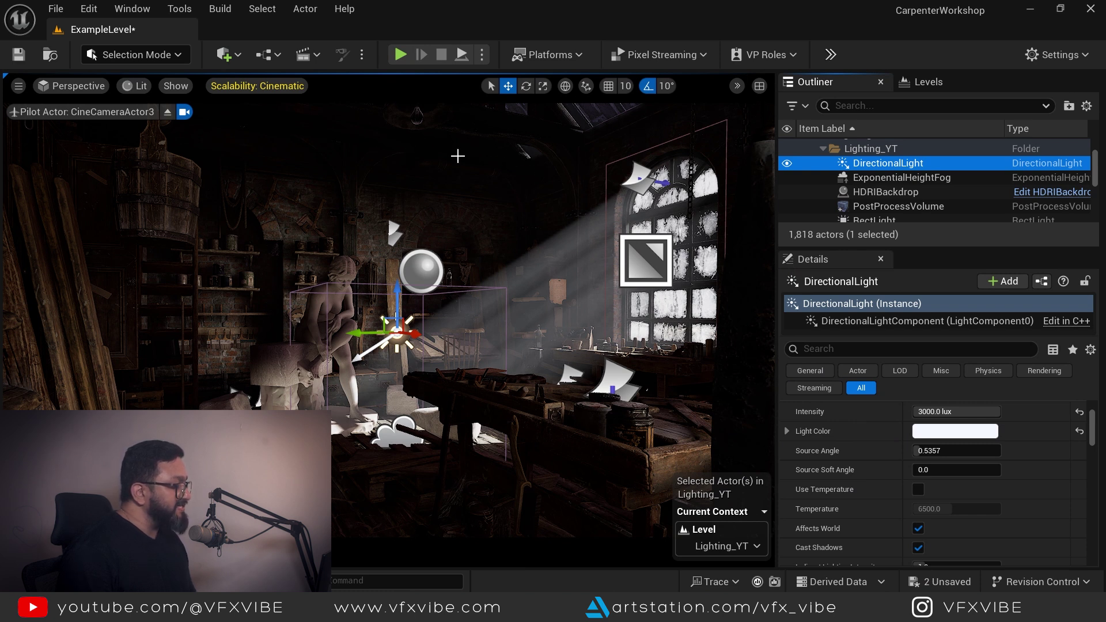
Stop piloting the camera, add a Spot Light inside the workshop and set its mobility to Movable
click(173, 111)
scroll(470, 256, up, 3)
middle_drag(487, 253, 543, 296)
drag(543, 296, 543, 276)
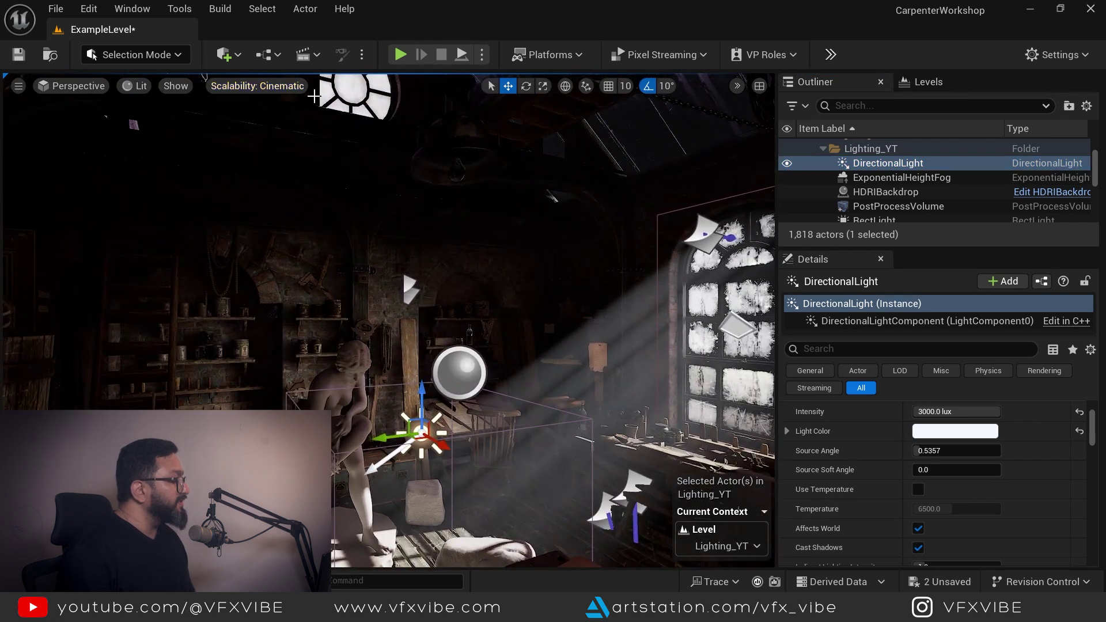
click(239, 55)
mouse_move(259, 210)
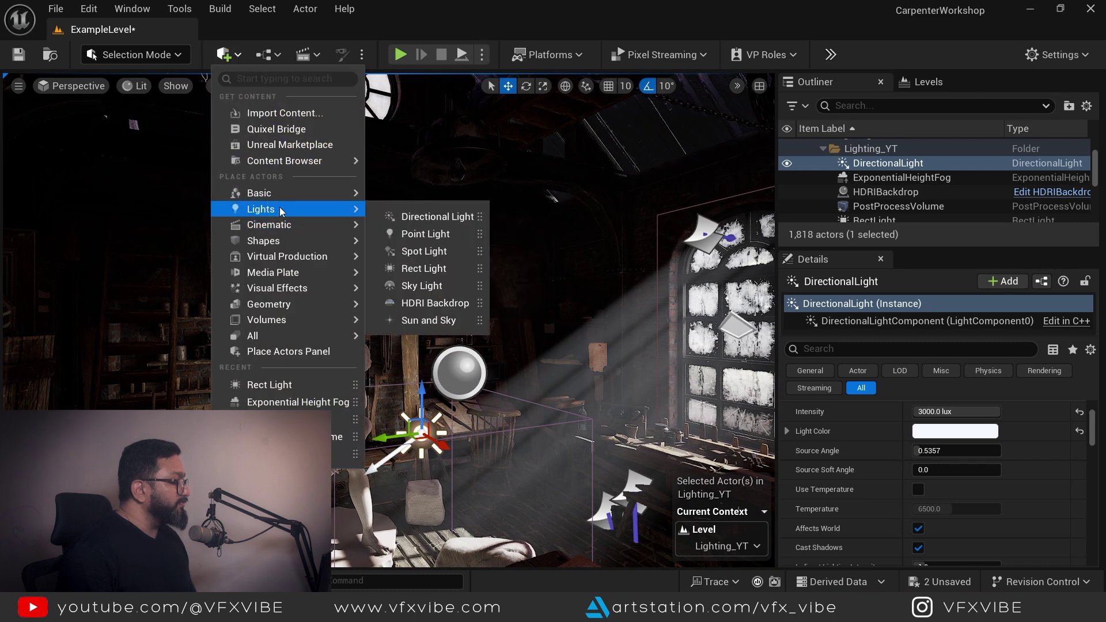
click(424, 269)
drag(492, 298, 544, 321)
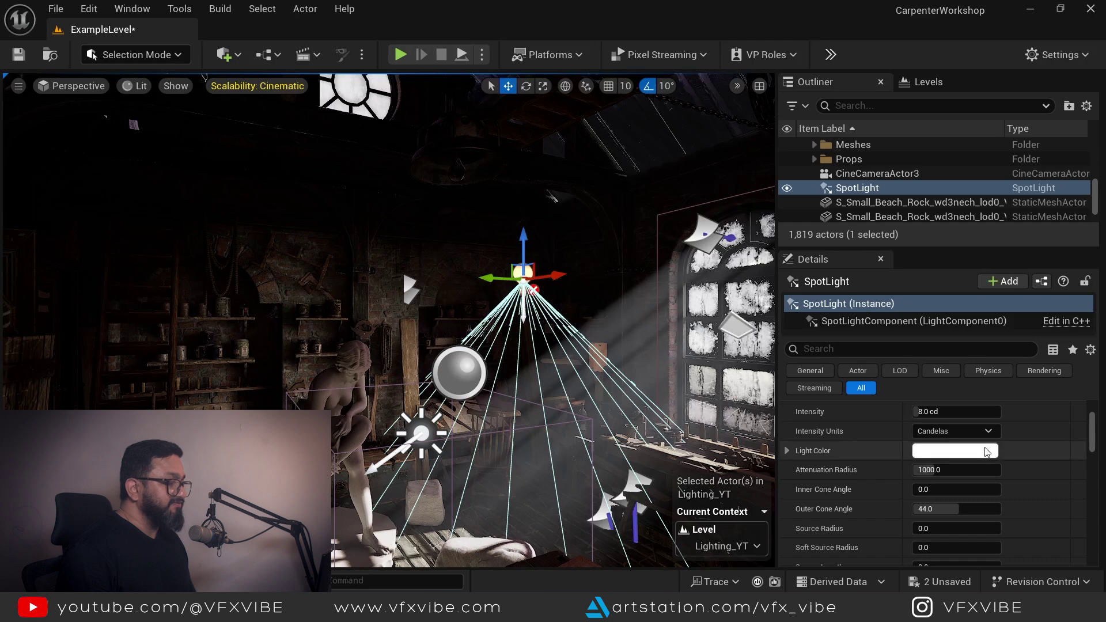
scroll(1045, 440, up, 3)
click(1040, 488)
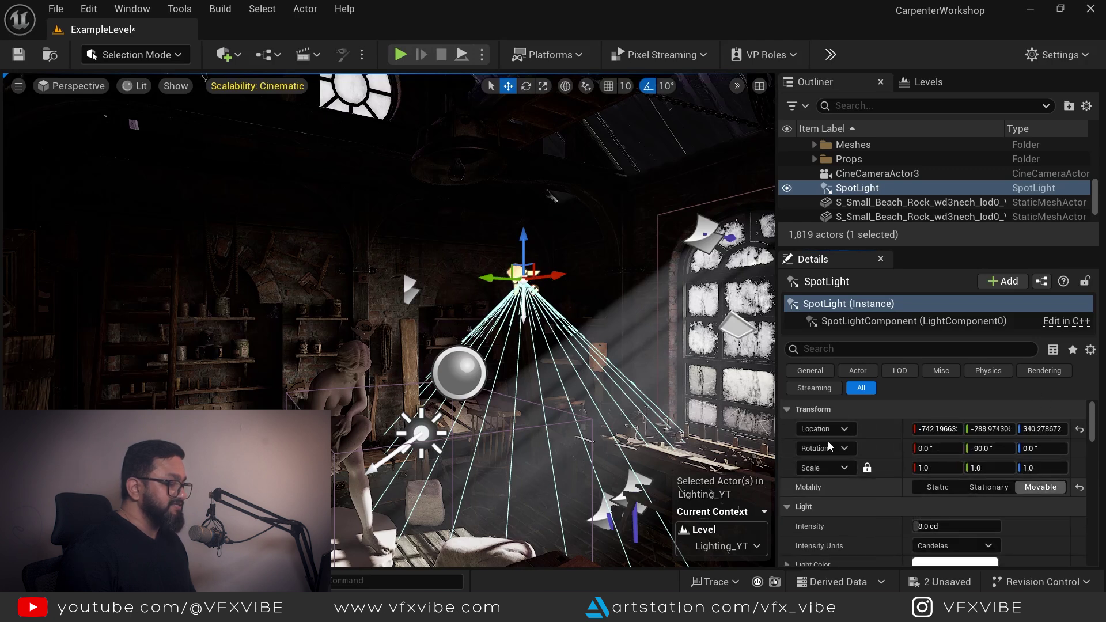
Move the SpotLight above the statue, to about X -588, Y -6, Z 294
right_drag(621, 350, 484, 386)
drag(703, 219, 482, 214)
right_drag(645, 375, 602, 382)
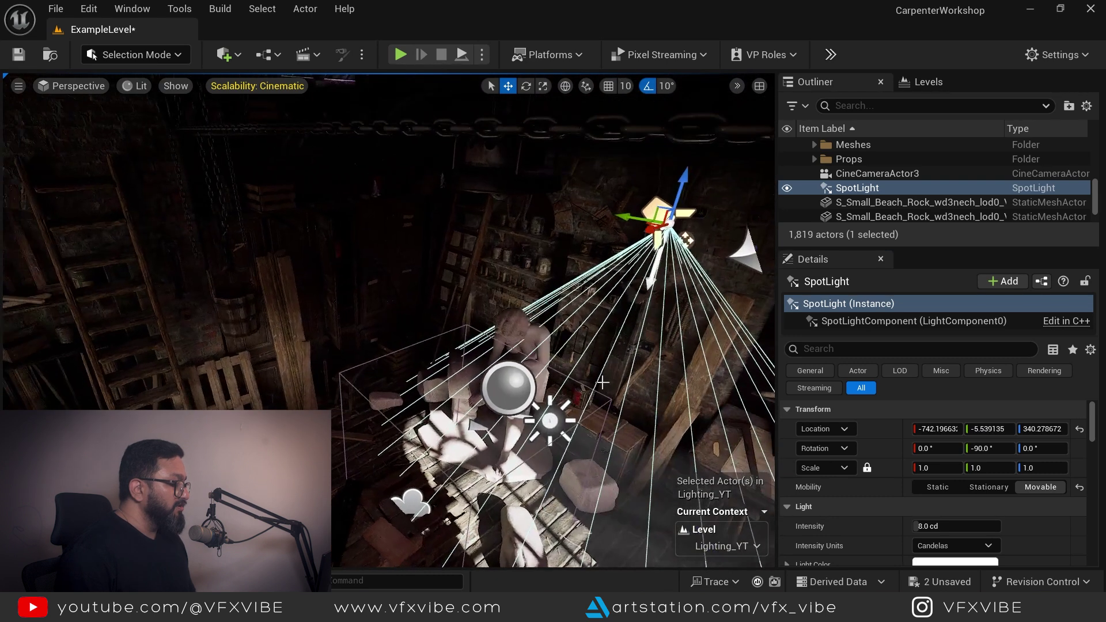
scroll(602, 382, up, 1)
drag(673, 223, 560, 259)
drag(628, 195, 608, 259)
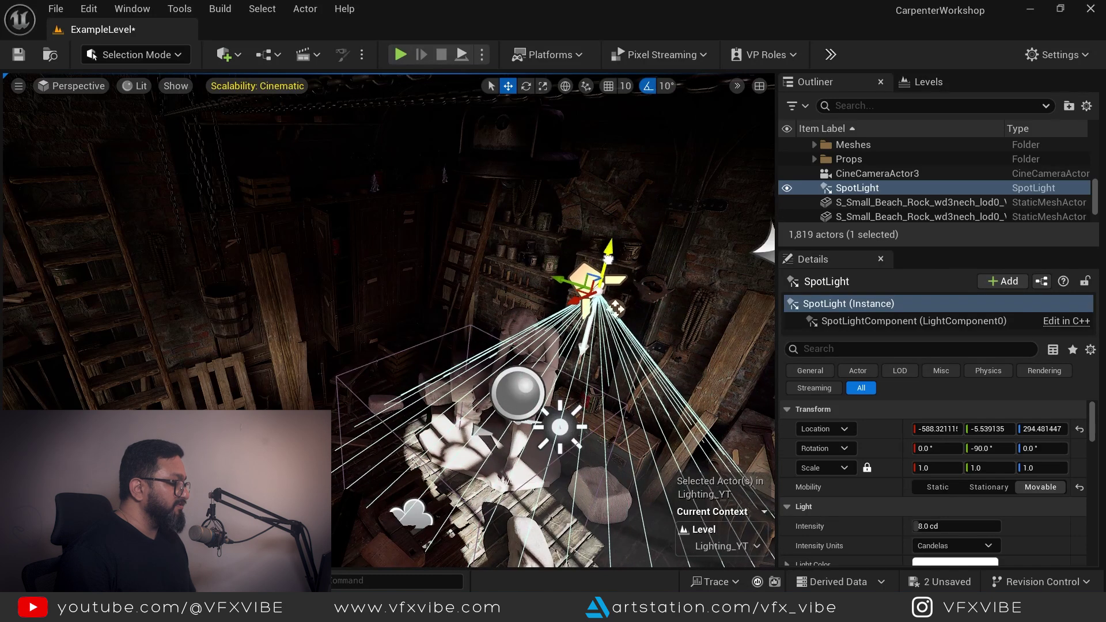
Rotate the SpotLight to 90°, 10°, -140° and shift it in local coordinates to about X -640, Y 45, Z 256
key(f)
alt+drag(466, 408, 533, 368)
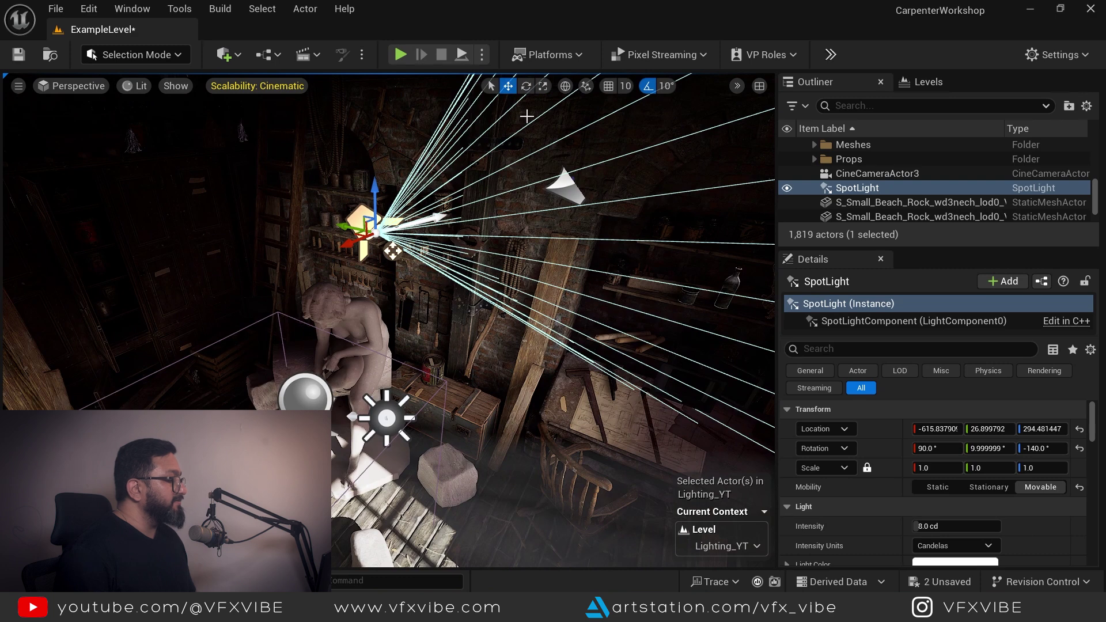
click(565, 86)
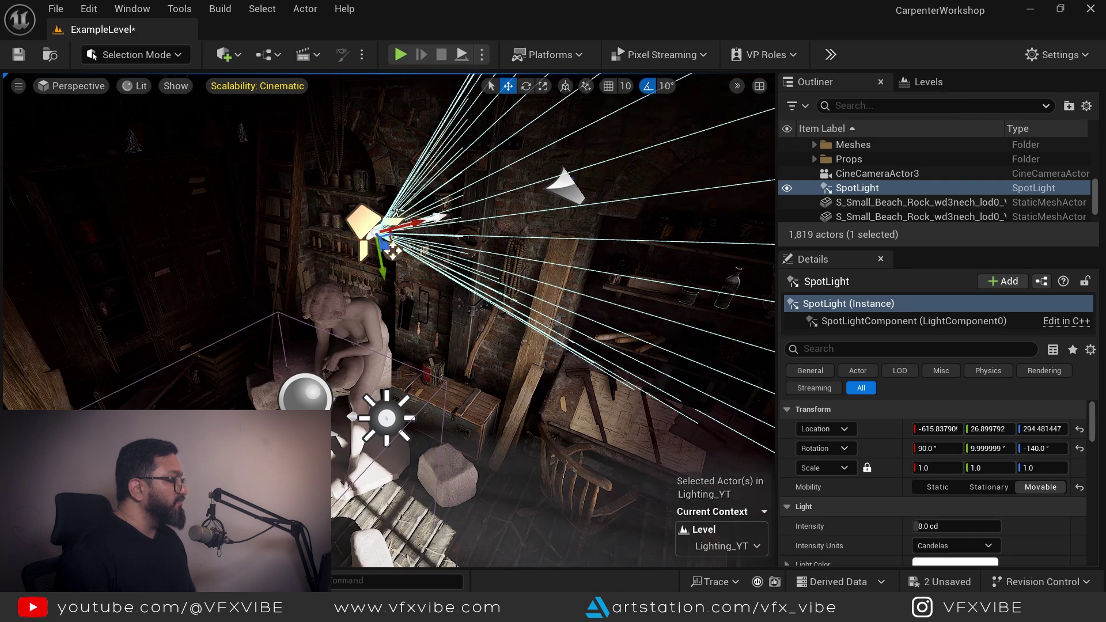
drag(381, 269, 332, 335)
drag(379, 298, 342, 225)
alt+drag(337, 288, 300, 308)
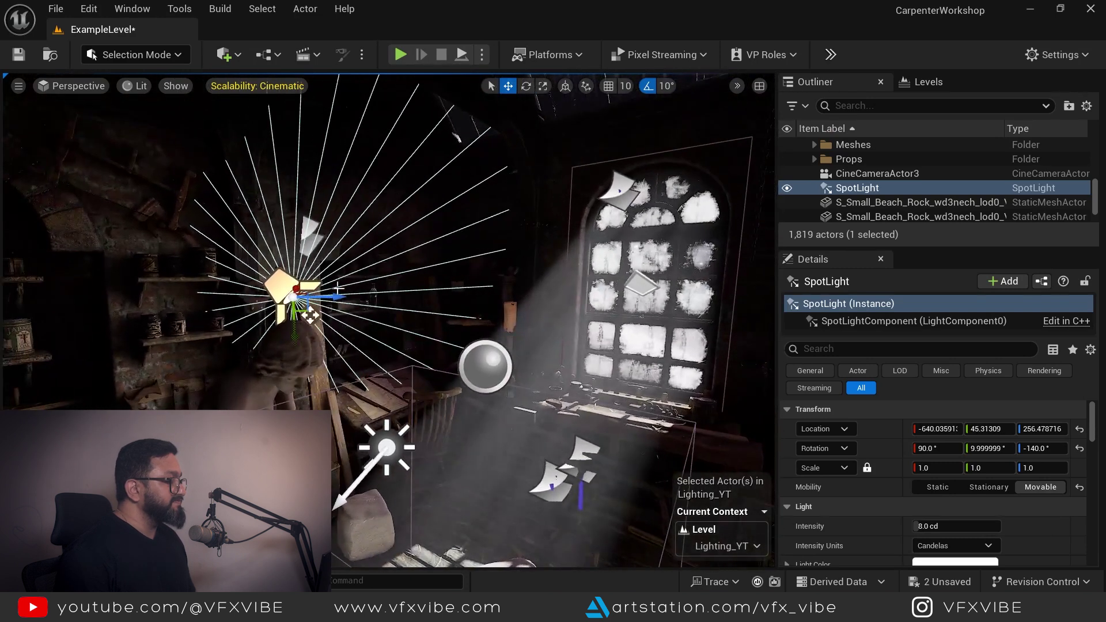
Set the SpotLight's intensity to 1500 candelas
scroll(874, 537, down, 2)
click(956, 480)
text(160)
key(Return)
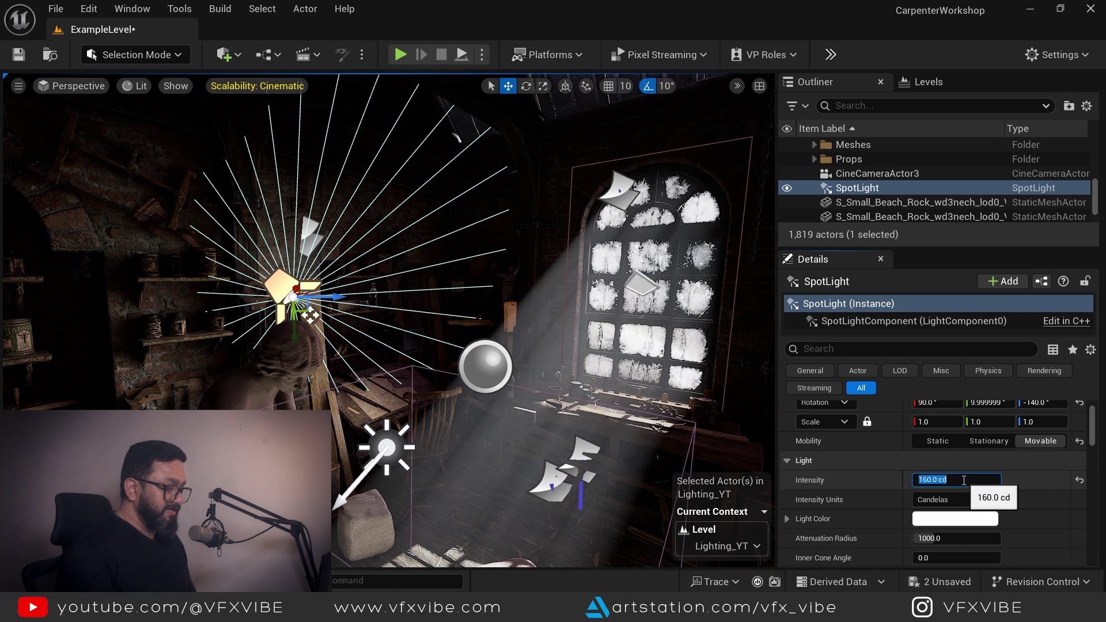
key(Return)
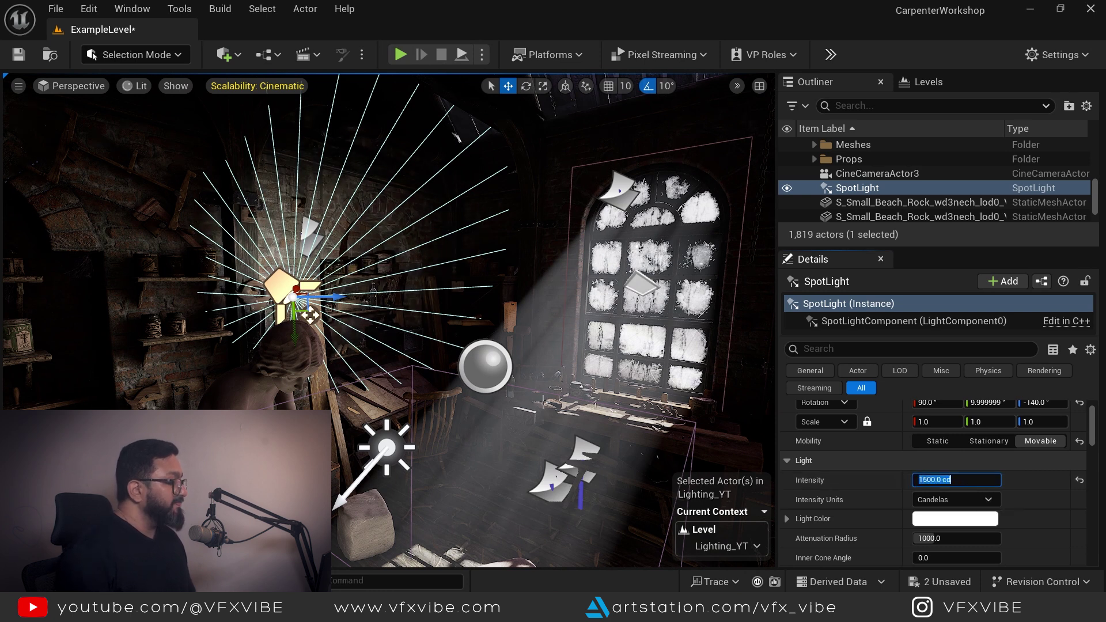
View through CineCameraActor3 and rotate the SpotLight without angle snapping to about 95°, 24°, -129°
alt+drag(530, 393, 484, 393)
scroll(531, 394, down, 4)
click(120, 97)
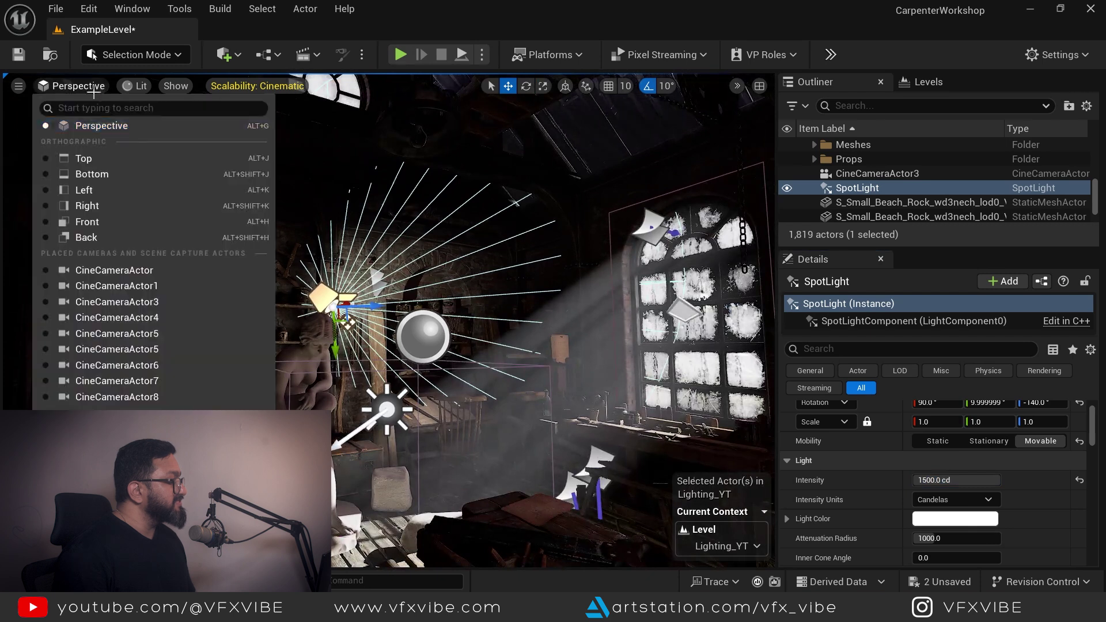
click(133, 236)
key(e)
drag(336, 208, 339, 219)
drag(389, 264, 406, 268)
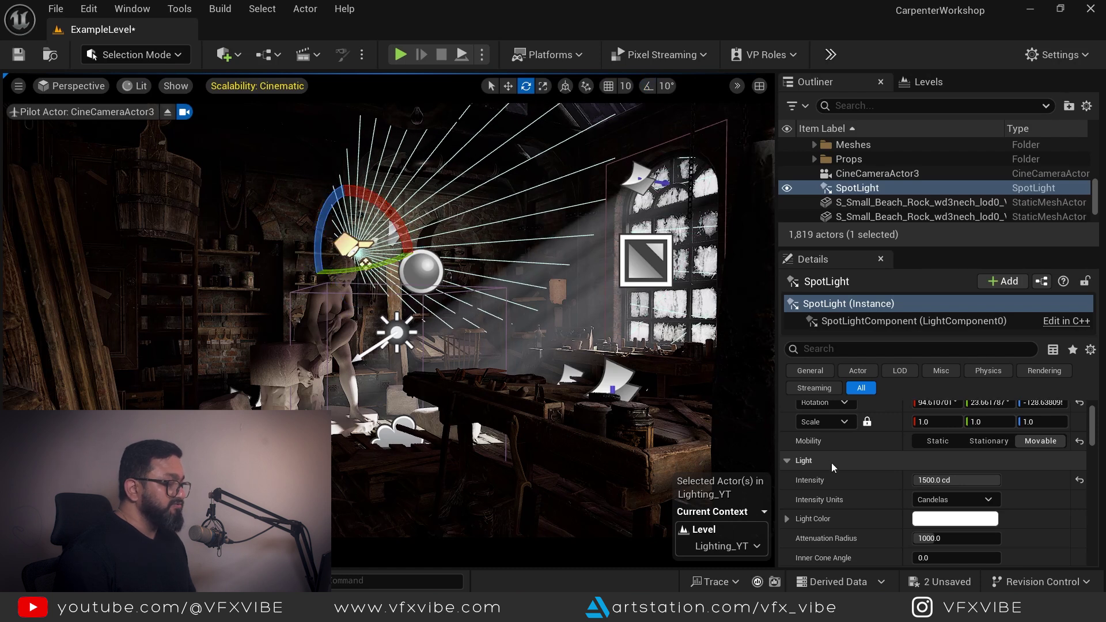
Set the SpotLight's attenuation radius to about 922 and its outer cone angle to about 63°
scroll(892, 526, down, 3)
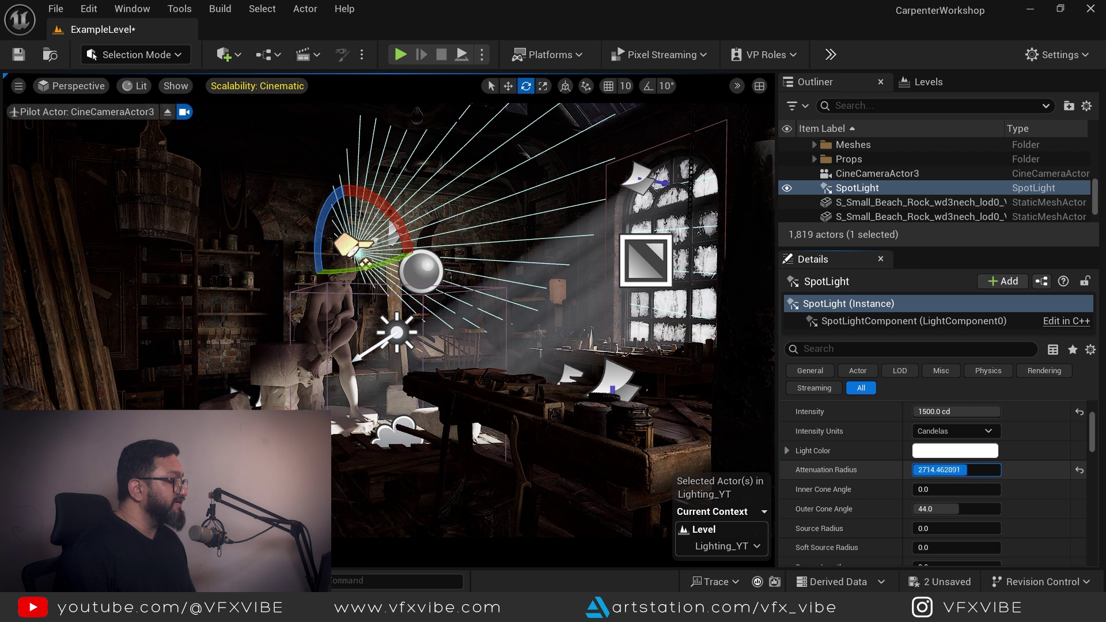
drag(1000, 470, 980, 485)
scroll(945, 479, down, 1)
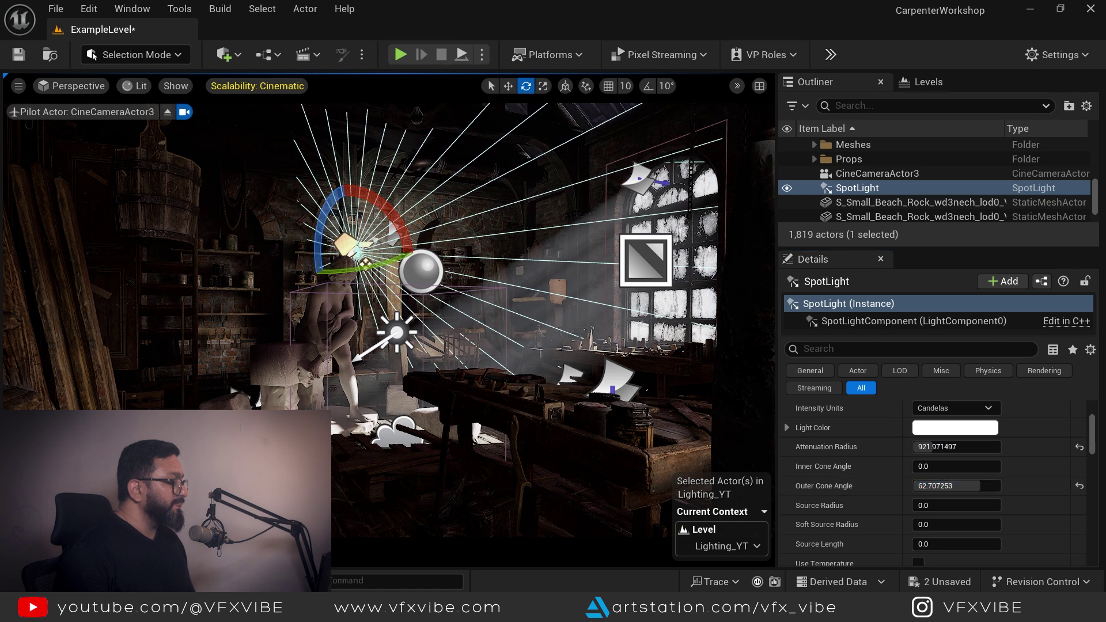
Rotate the SpotLight to about 102°, 26°, -109° and set its intensity to 800 candelas
drag(387, 265, 366, 271)
scroll(911, 459, up, 5)
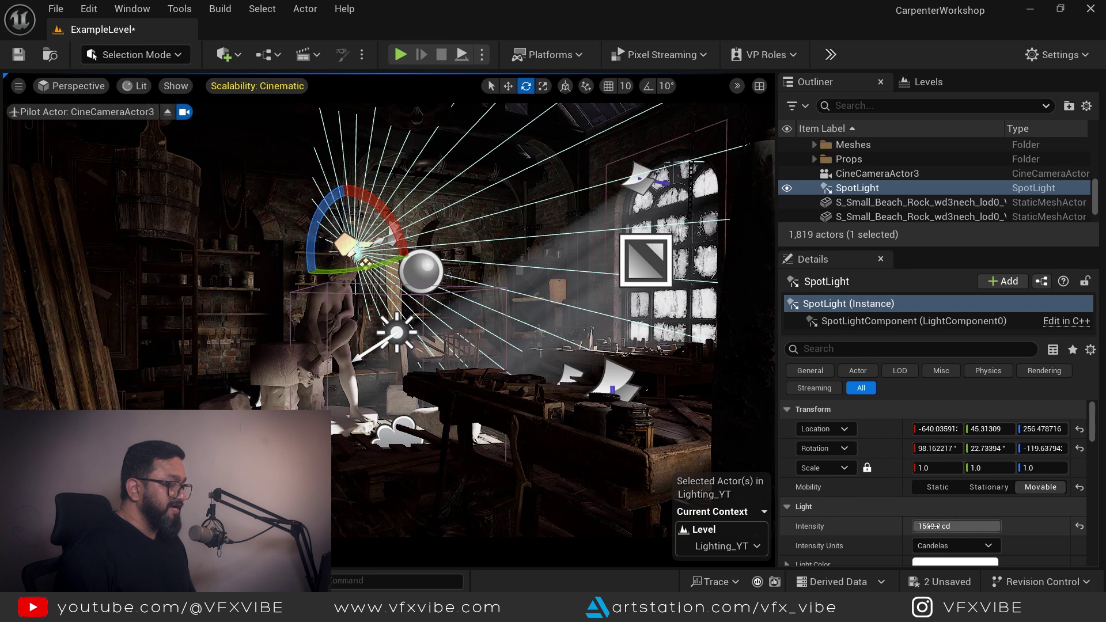
click(933, 526)
key(Return)
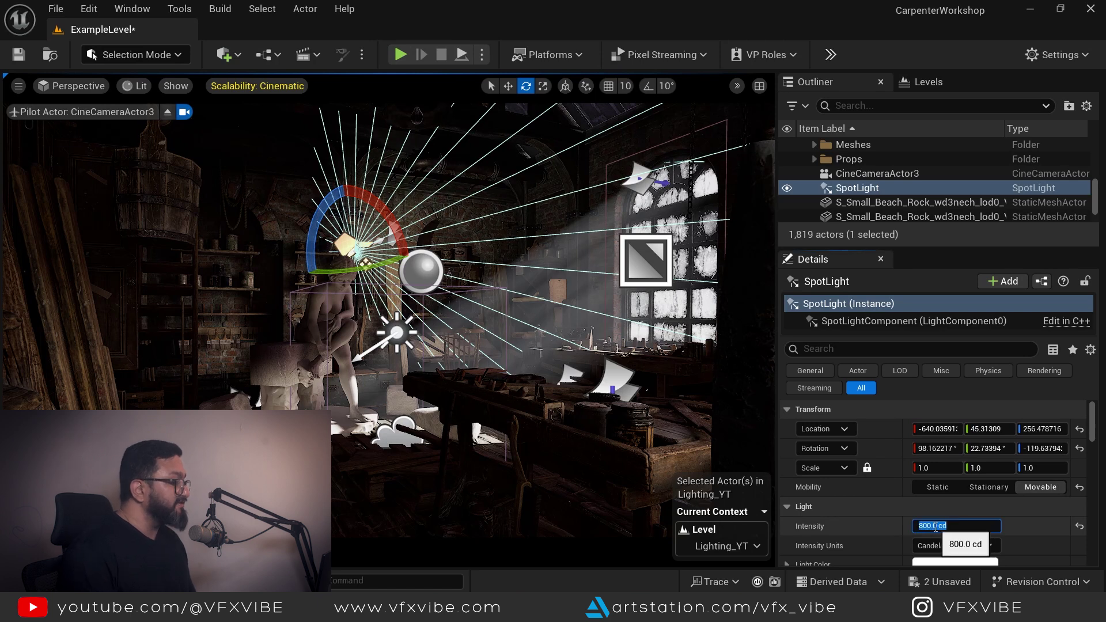
drag(370, 269, 239, 140)
key(g)
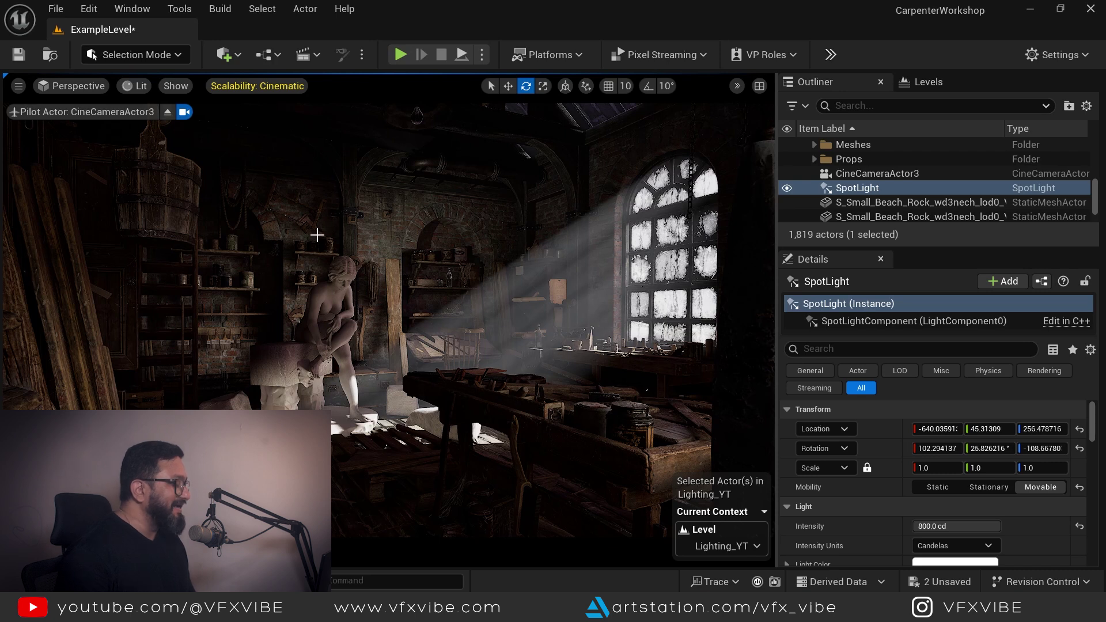
Stop piloting CineCameraActor3 and add a Rect Light near the seated statue
click(170, 114)
key(w)
right_drag(279, 307, 332, 329)
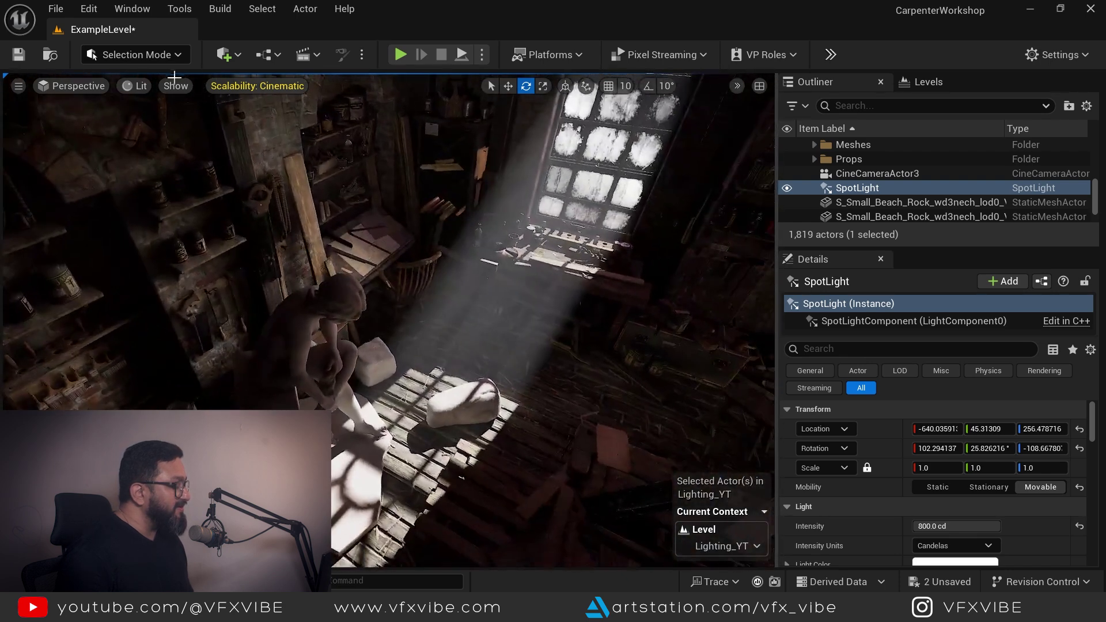
click(224, 54)
mouse_move(301, 246)
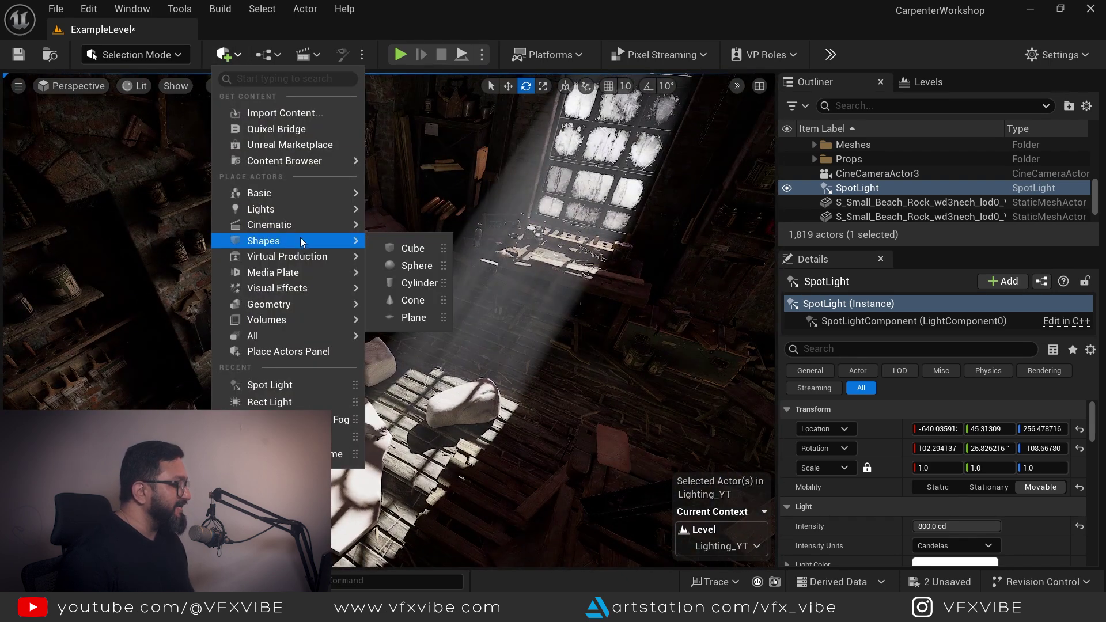
mouse_move(320, 209)
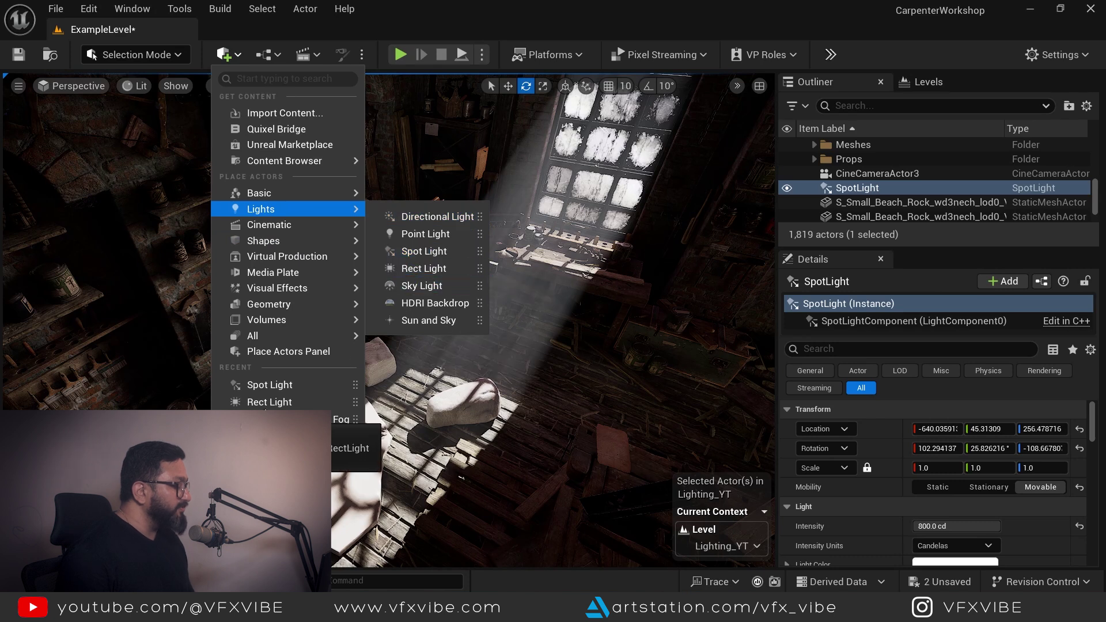
click(426, 269)
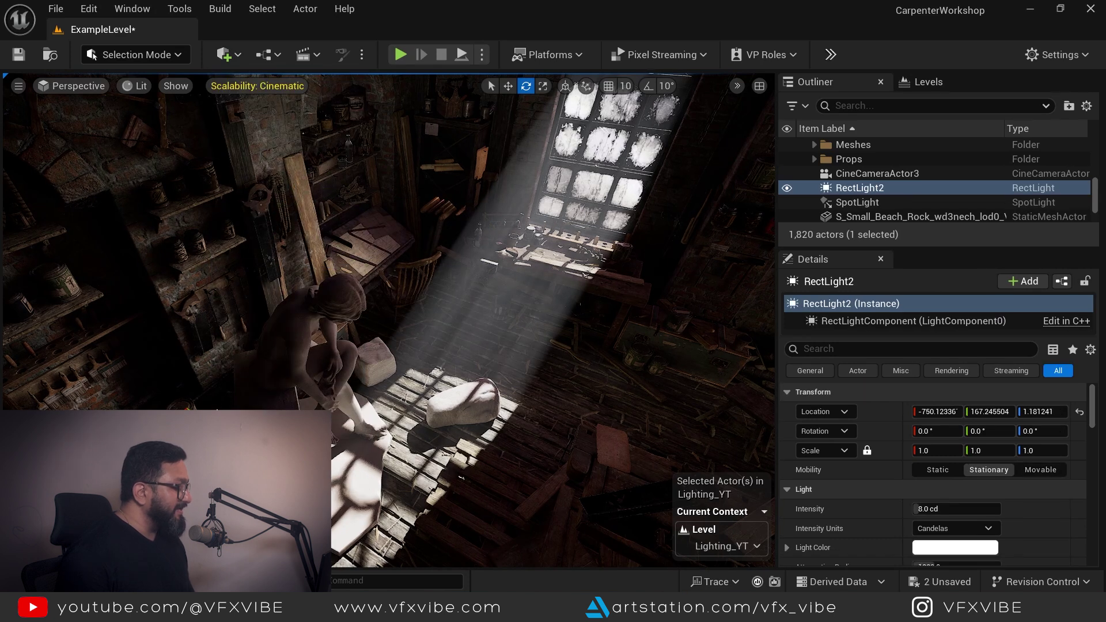
Raise RectLight2 to about Z 239 and set its mobility to Movable
drag(159, 423, 102, 246)
right_drag(103, 246, 340, 403)
key(g)
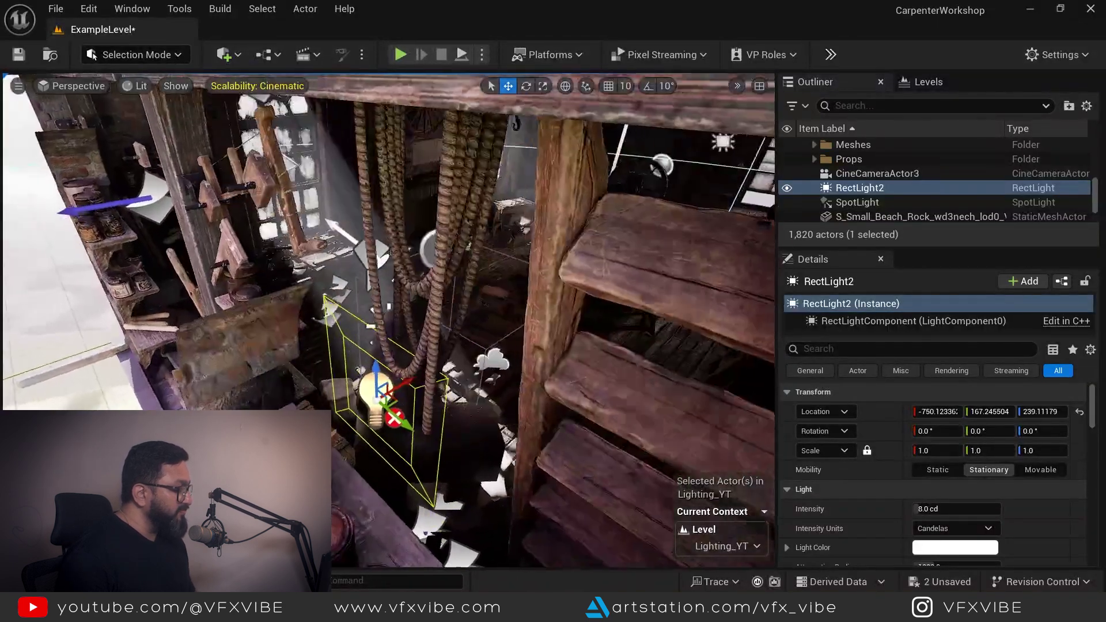
right_drag(299, 260, 302, 262)
click(1040, 470)
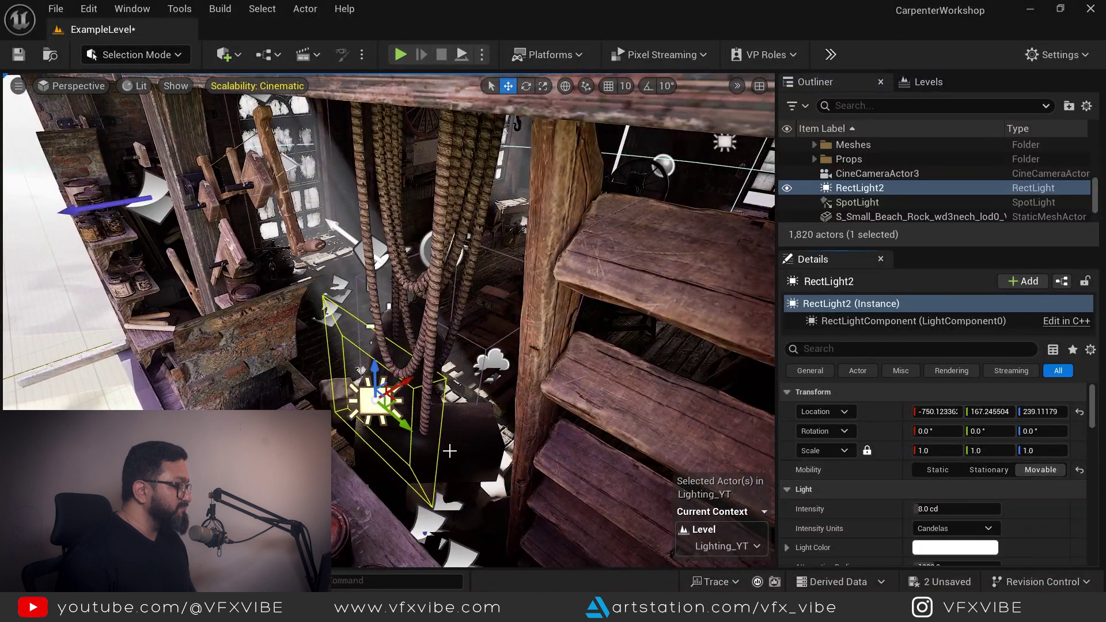
Rotate RectLight2 about its vertical axis to about -215° and set its intensity to 2000 candelas
key(e)
drag(368, 450, 444, 447)
key(ctrl+z)
alt+click(369, 454)
click(372, 397)
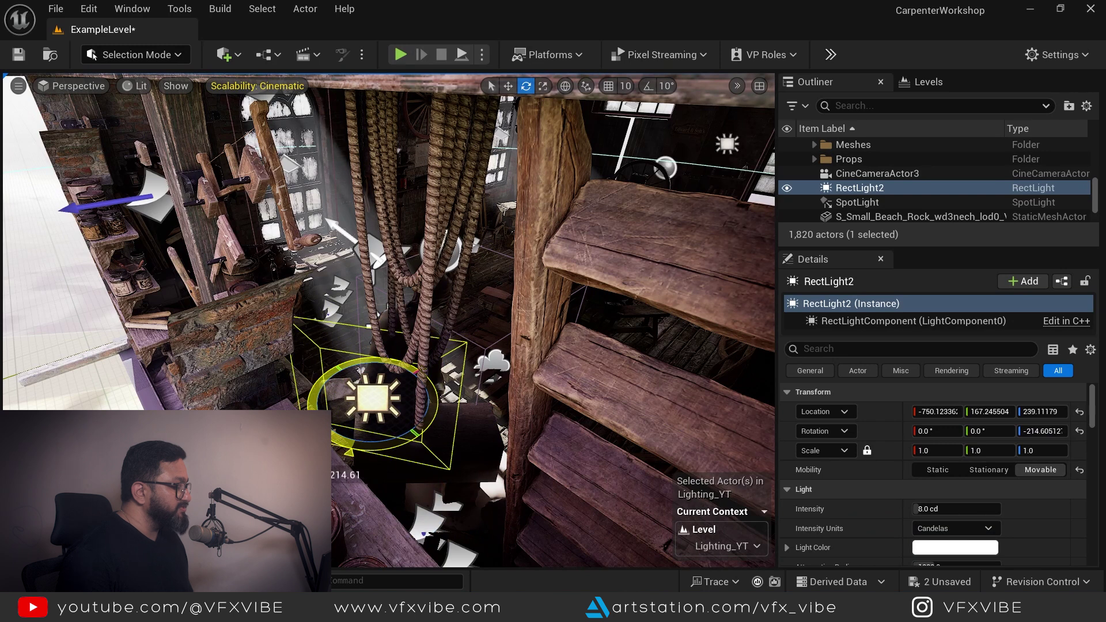
click(927, 509)
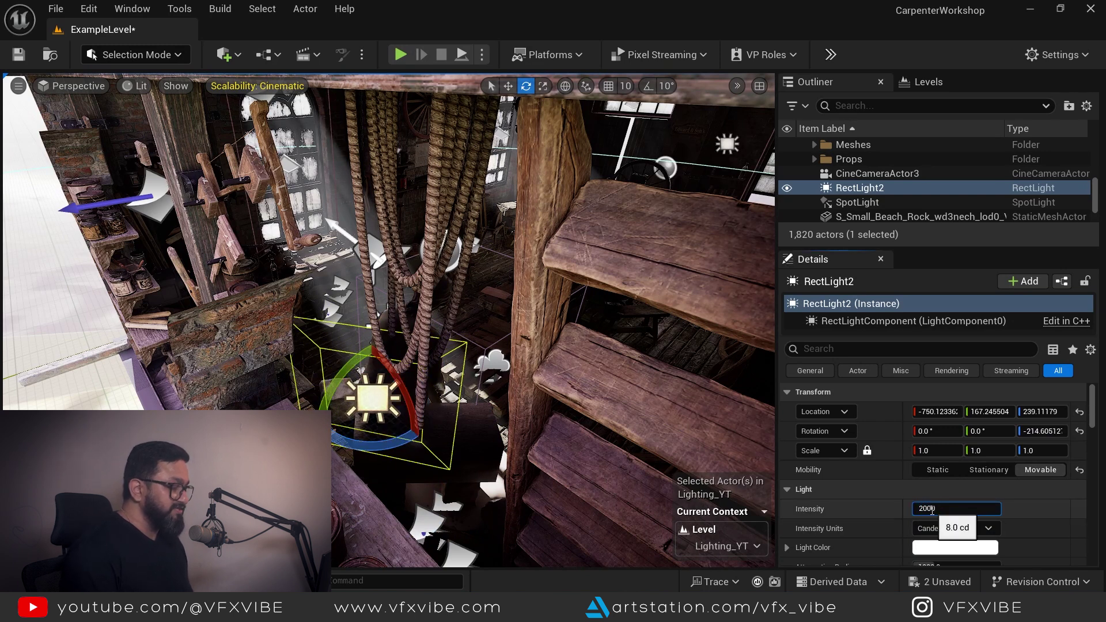
key(Return)
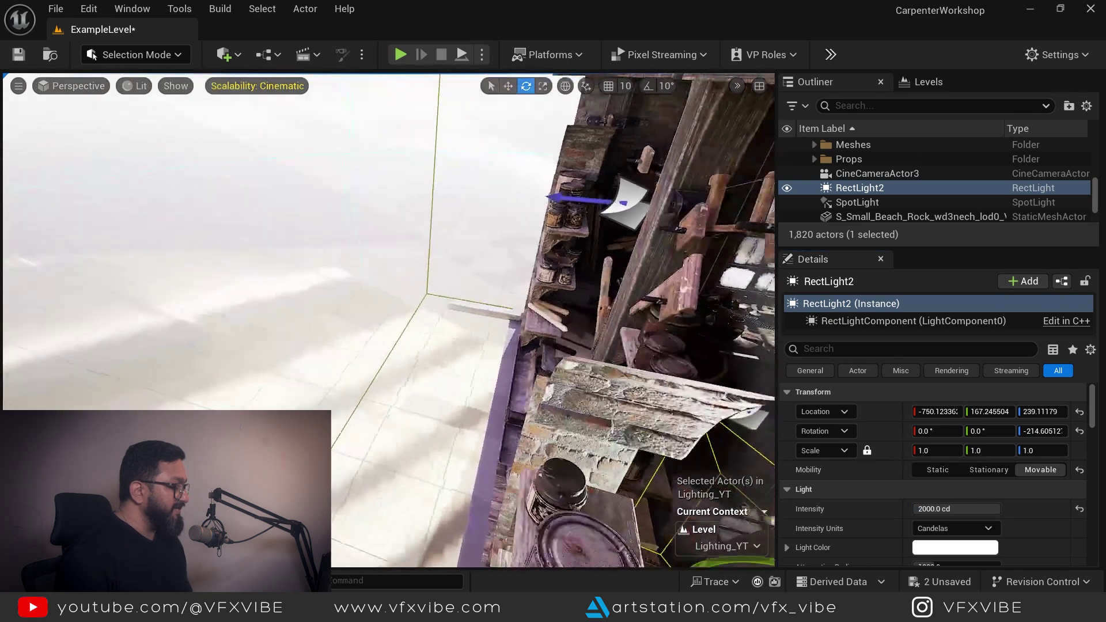
Turn RectLight2 toward the statue, with a Z rotation of about -54°
key(f)
key(r)
alt+drag(542, 468, 679, 478)
right_drag(542, 467, 612, 292)
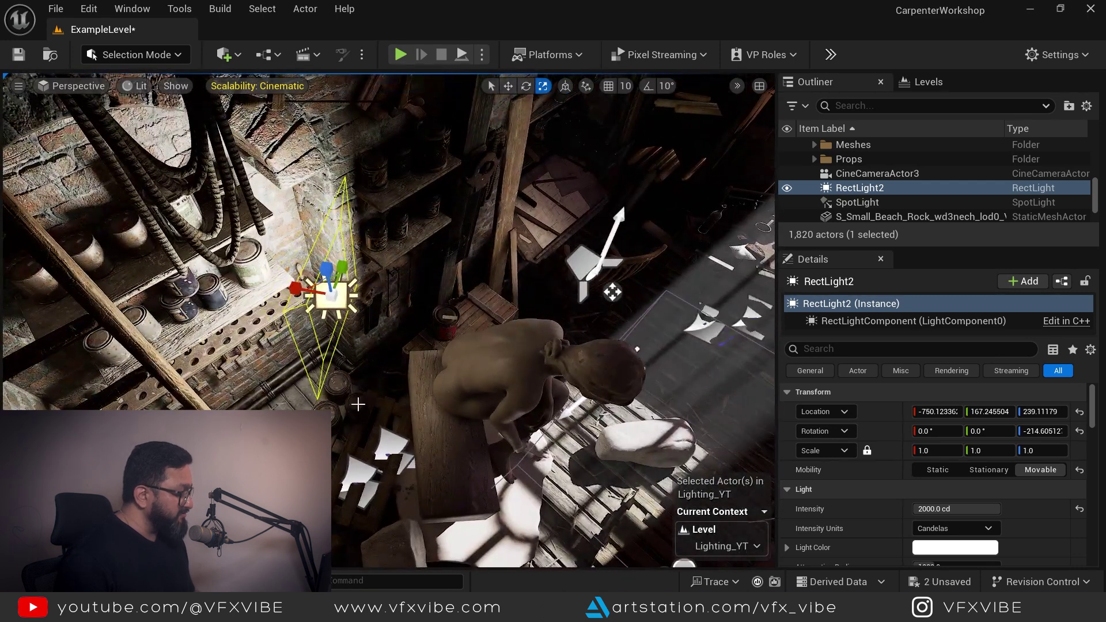
drag(359, 344, 424, 312)
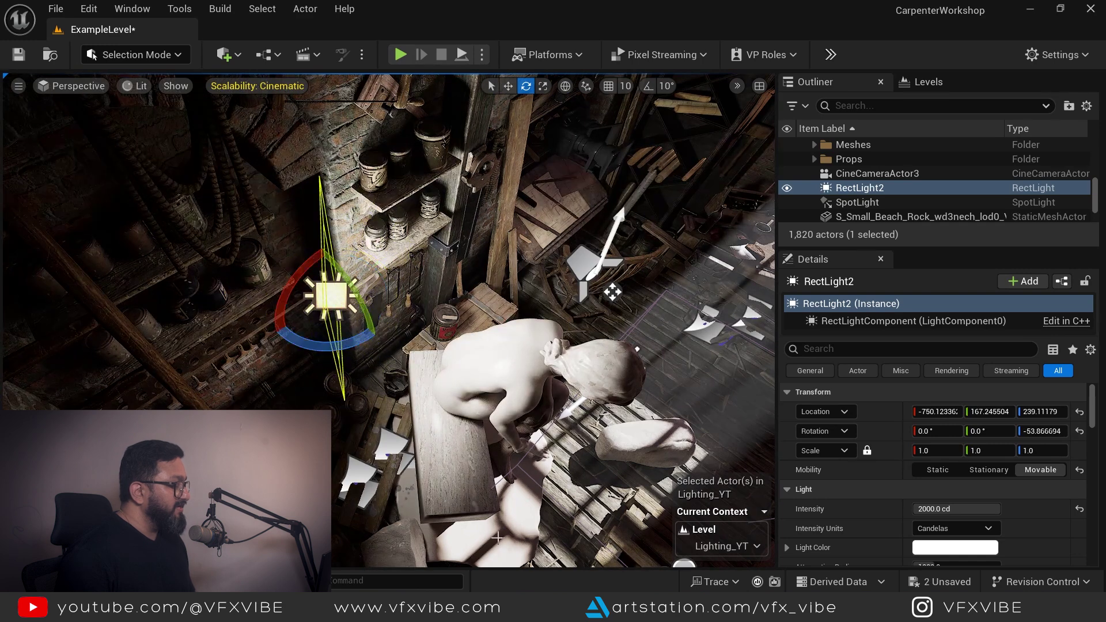
Switch to local coordinates and tilt RectLight2 to angle it at the statue
alt+drag(434, 441, 672, 471)
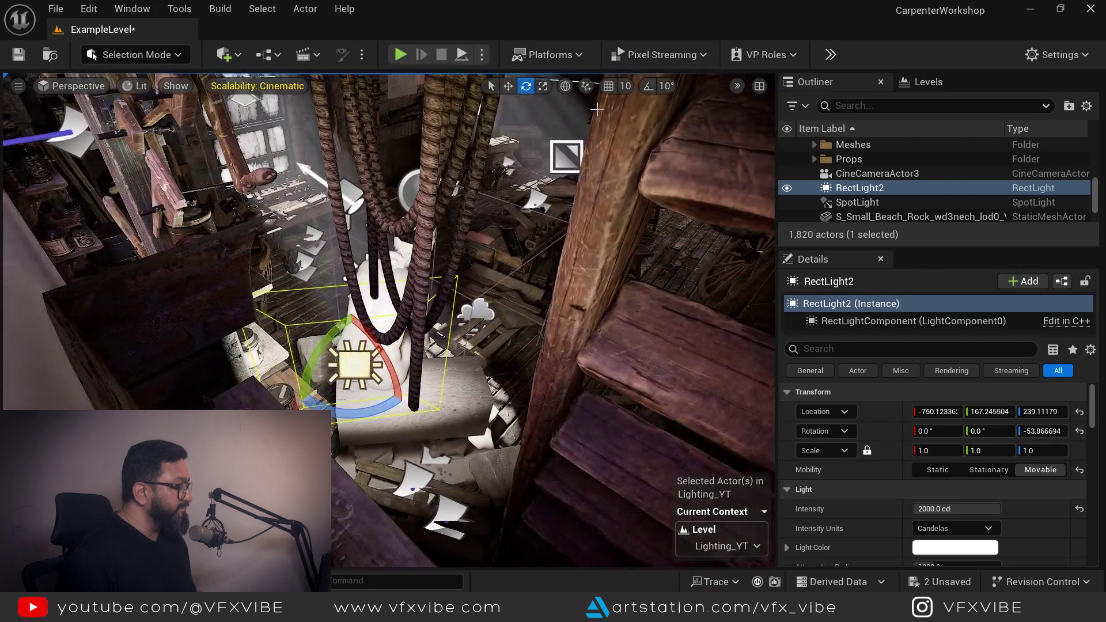
click(567, 87)
drag(311, 346, 302, 376)
alt+drag(522, 493, 254, 190)
Set RectLight2's source width to about 89.6, barn door angle to about 13.7 and barn door length to about 58.8
scroll(905, 512, down, 3)
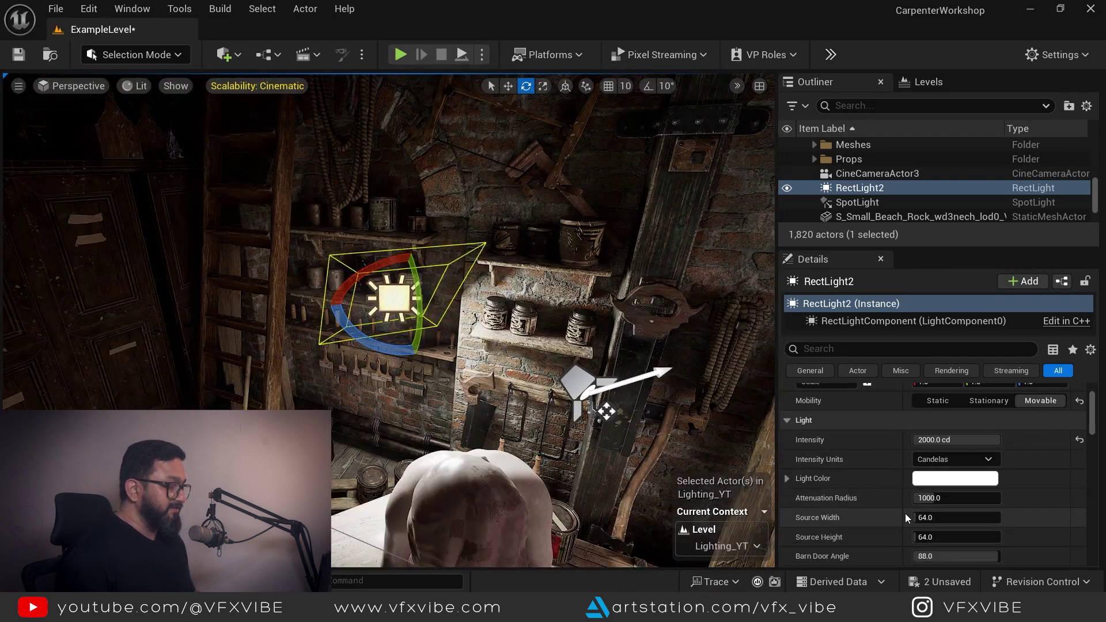
scroll(854, 526, down, 1)
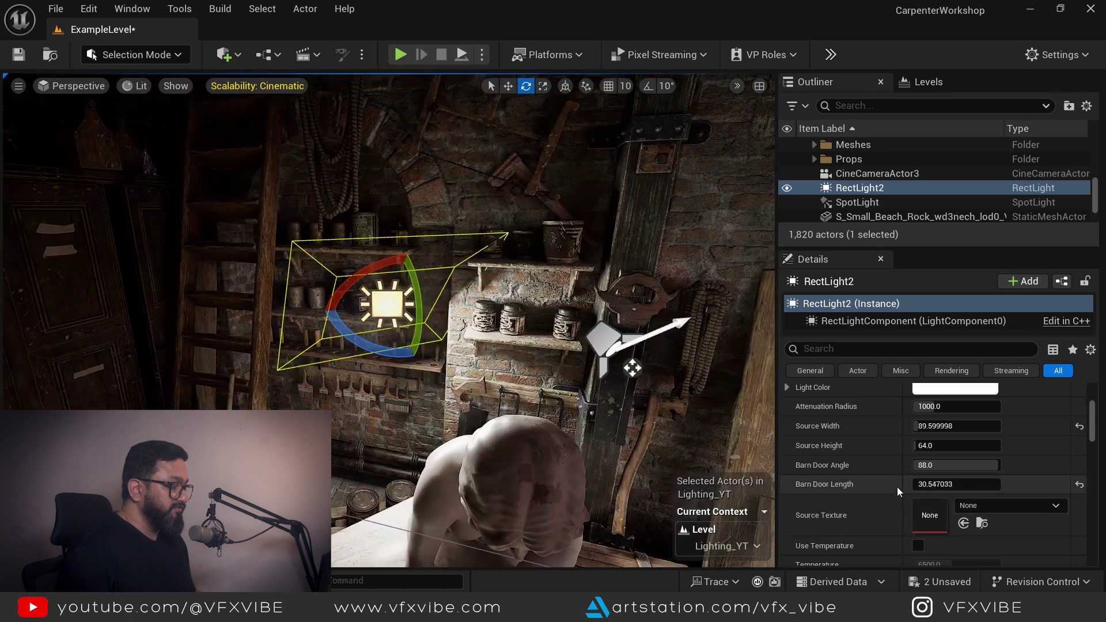
scroll(897, 486, down, 2)
drag(945, 441, 993, 460)
Move RectLight2 up and back along its local axes, high above the statue
alt+drag(375, 455, 550, 406)
key(w)
drag(348, 285, 409, 176)
alt+drag(501, 308, 519, 345)
alt+drag(467, 218, 522, 248)
alt+drag(357, 171, 518, 161)
Rotate RectLight2 to aim it down at the statue from its raised position
key(e)
drag(358, 171, 362, 113)
key(w)
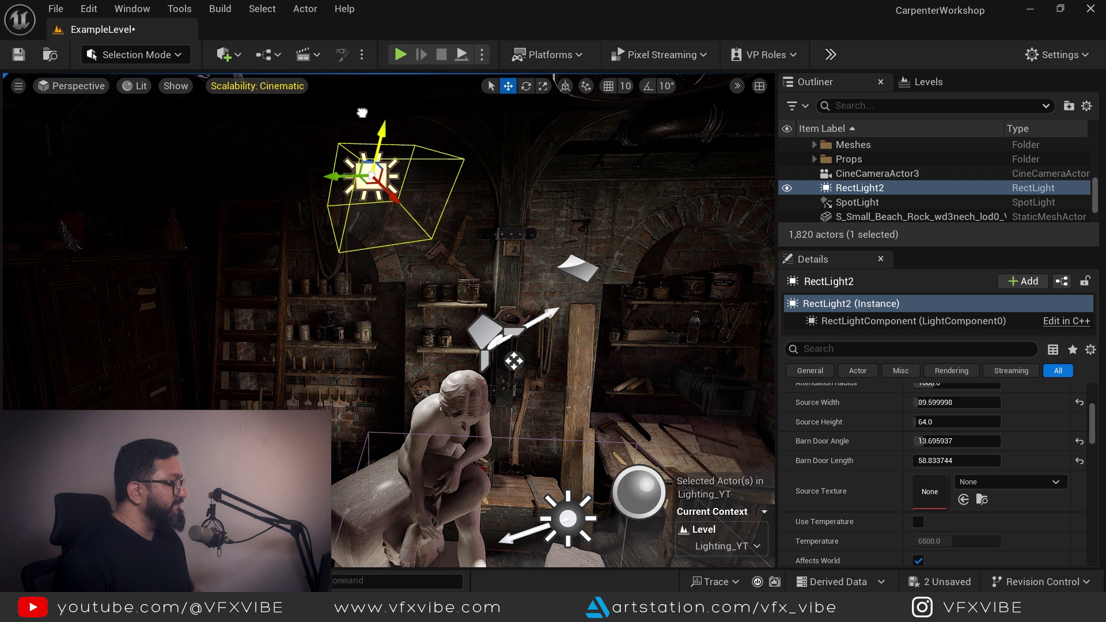
alt+drag(410, 244, 478, 228)
key(e)
drag(391, 173, 334, 223)
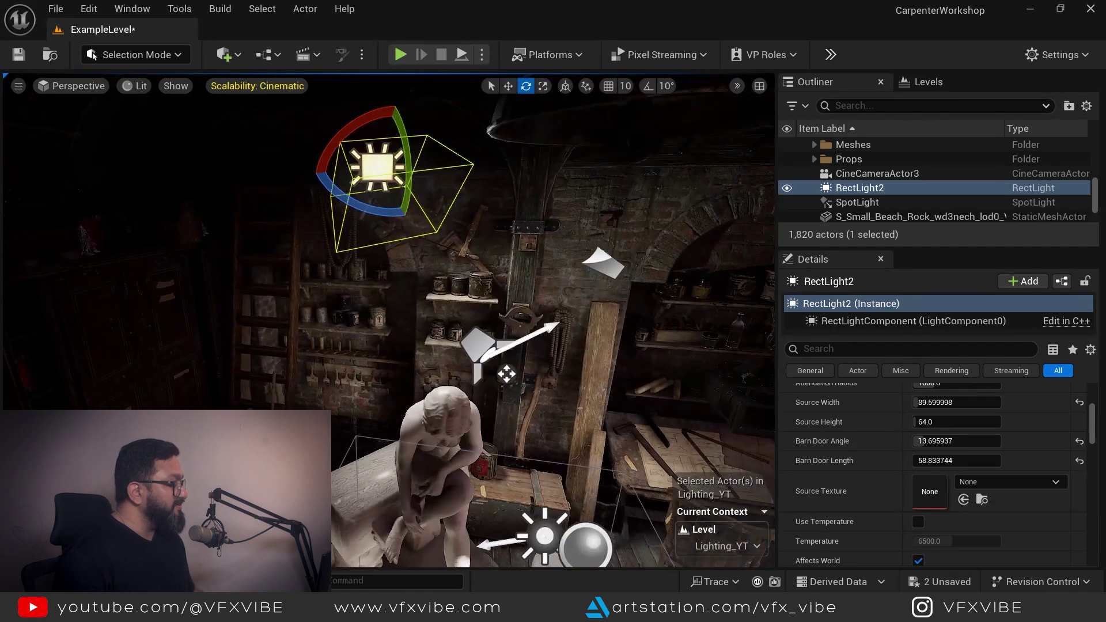
View through CineCameraActor3 and raise RectLight2 in world coordinates to Z 513
click(81, 88)
click(98, 301)
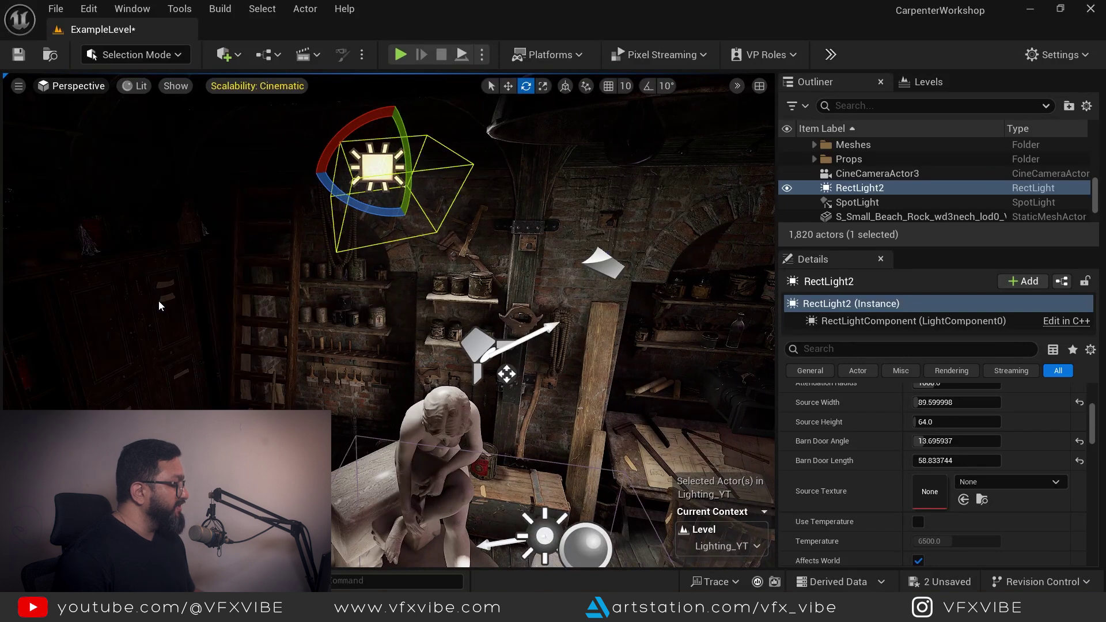
key(w)
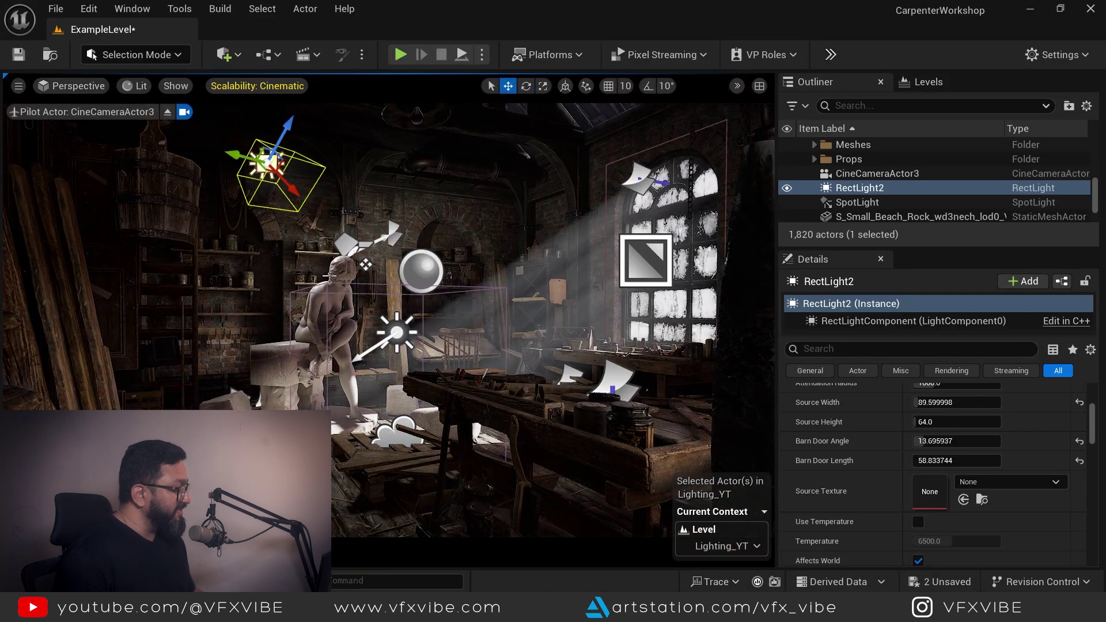
click(565, 86)
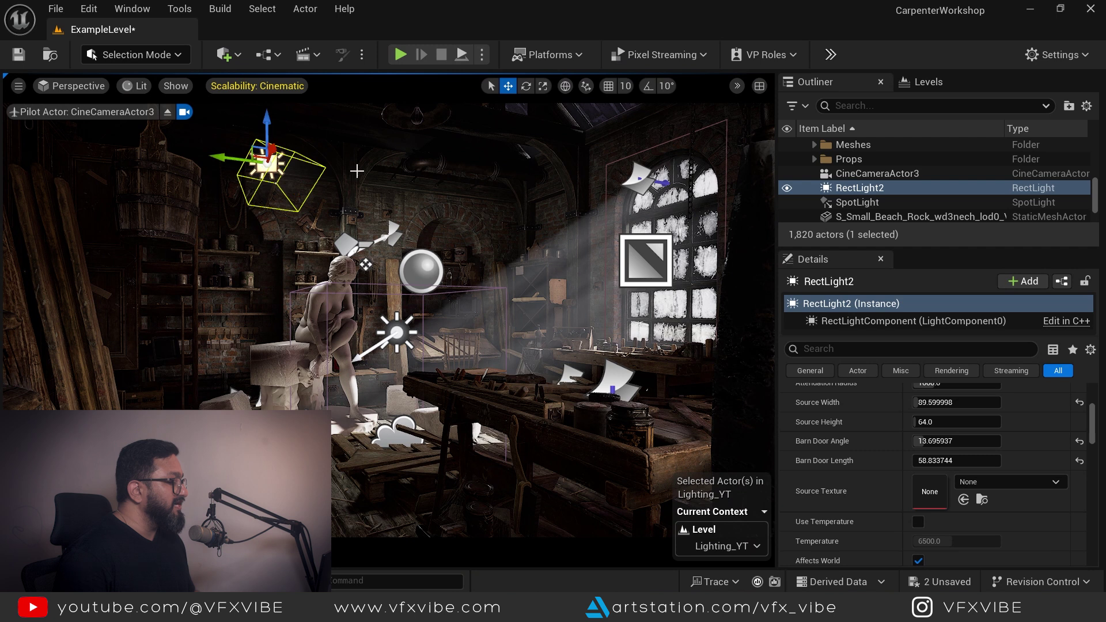
drag(268, 123, 268, 102)
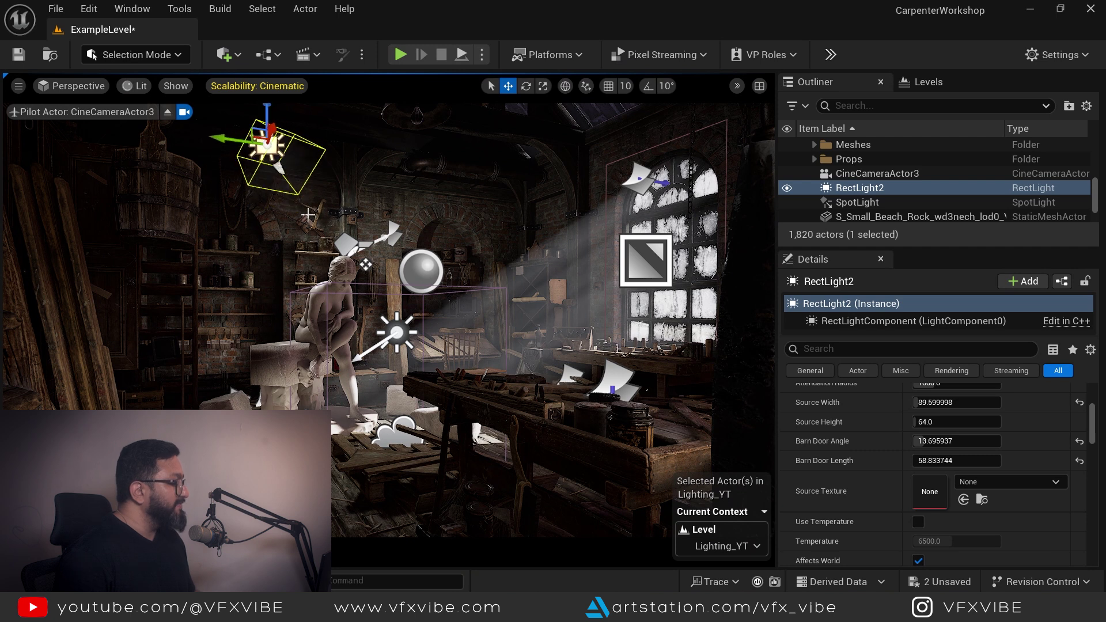
key(ctrl+z)
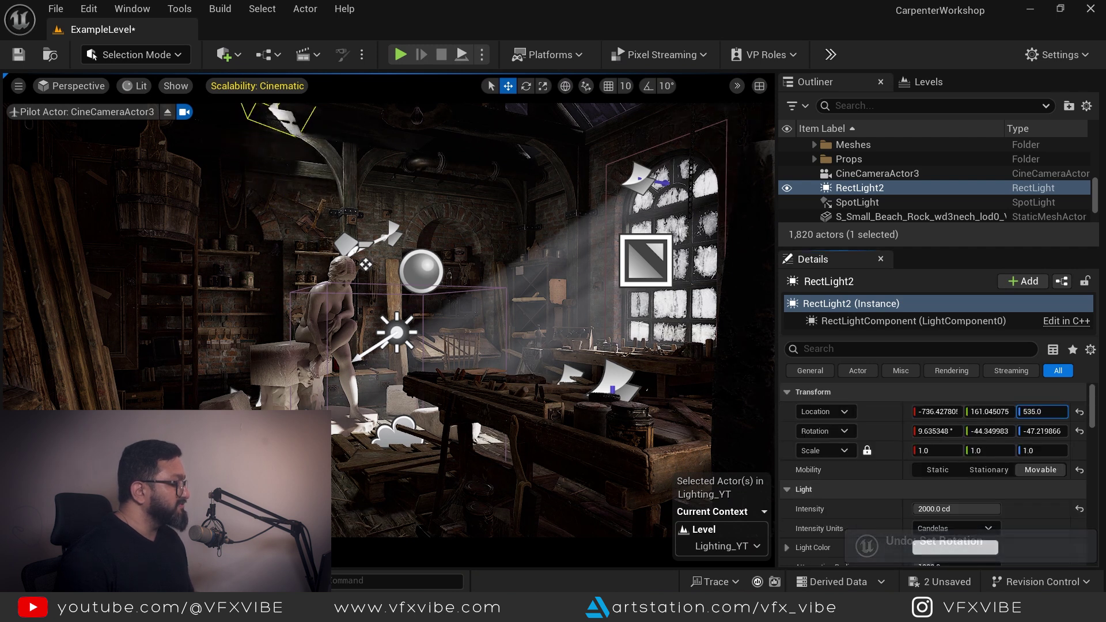
drag(1042, 411, 1034, 411)
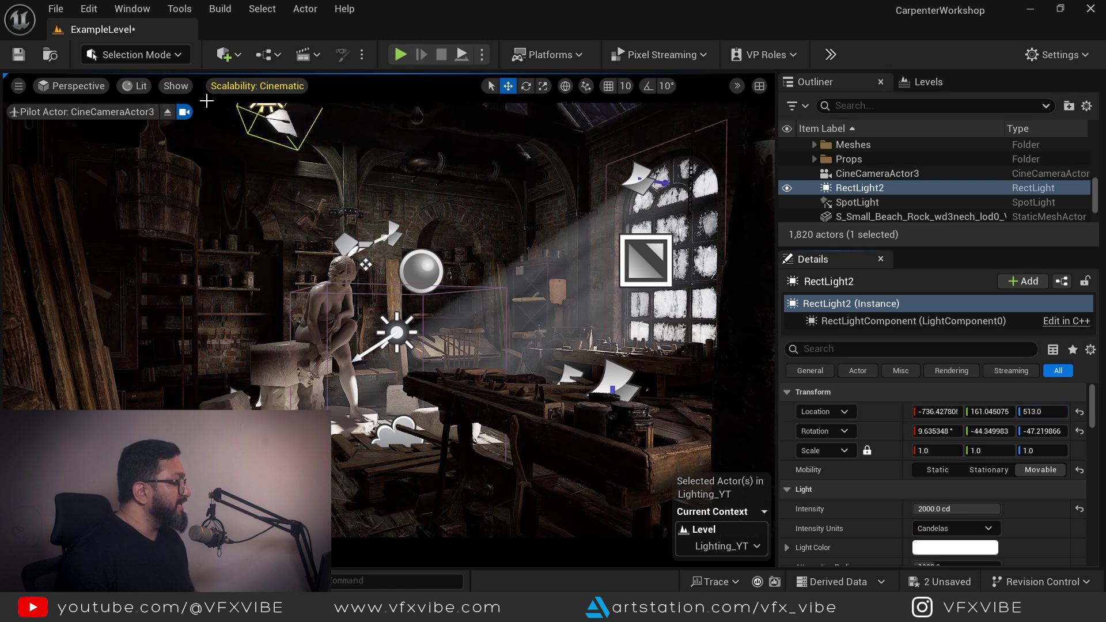
Rotate RectLight2 to about 20°, -65°, -56°, with intensity 2500 candelas and attenuation radius about 1002, and check it through CineCameraActor3 without editor icons
click(167, 113)
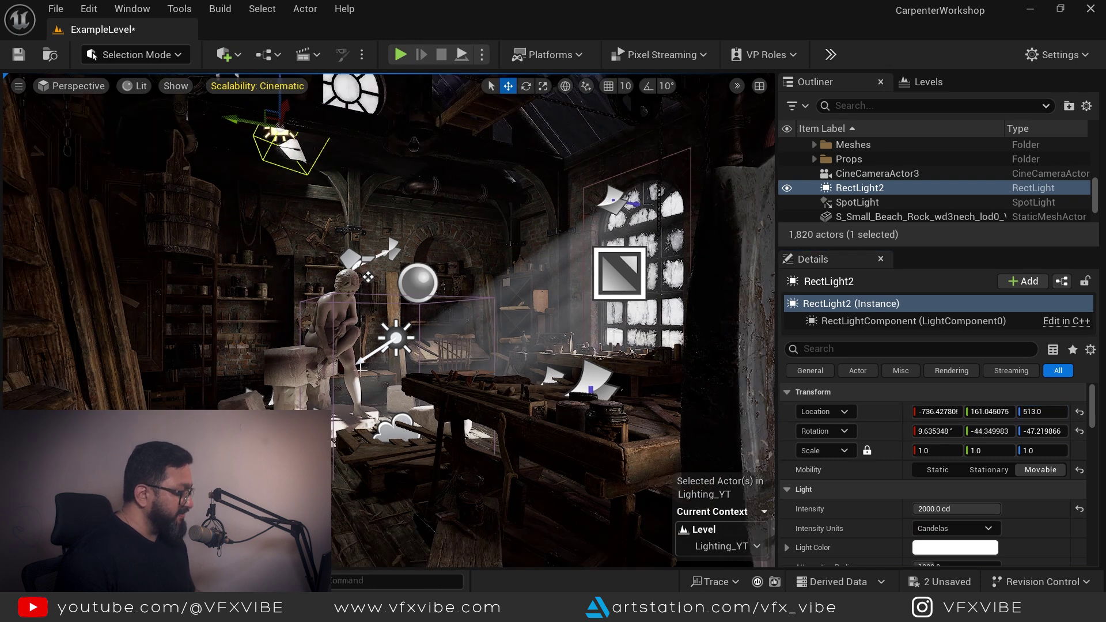
key(f)
alt+drag(344, 417, 507, 417)
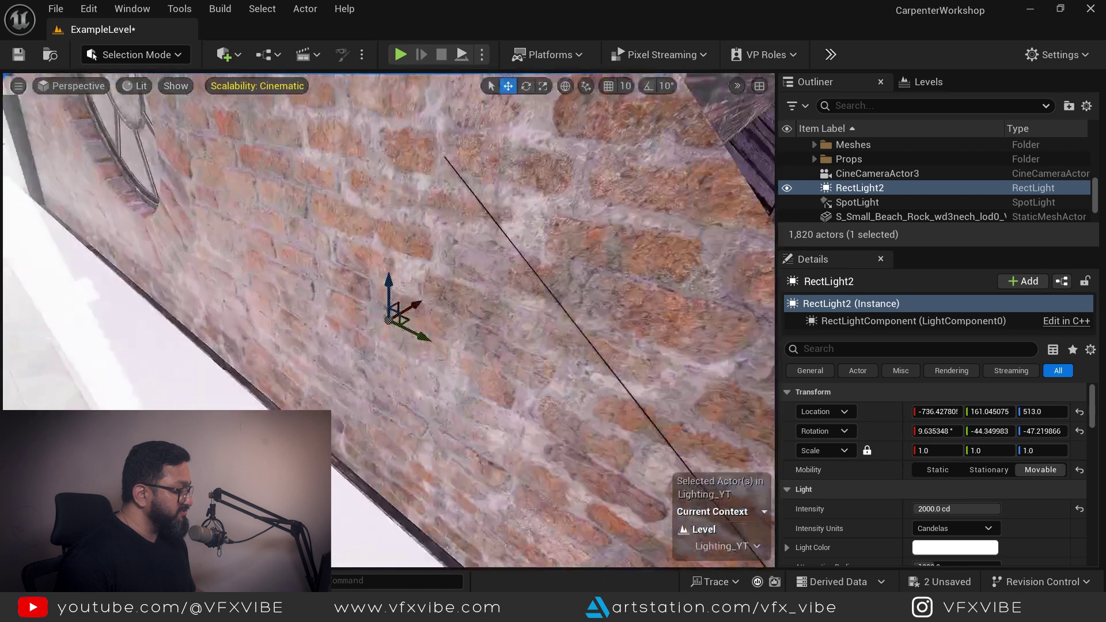
alt+drag(597, 494, 537, 504)
alt+right_drag(598, 494, 528, 494)
alt+drag(507, 481, 358, 368)
key(e)
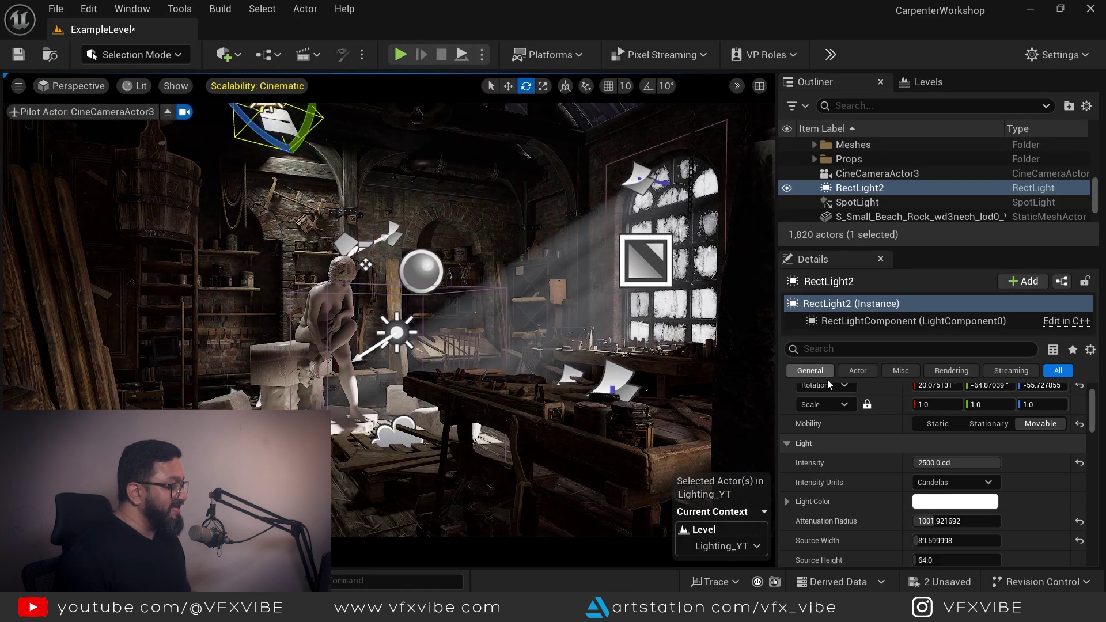
key(g)
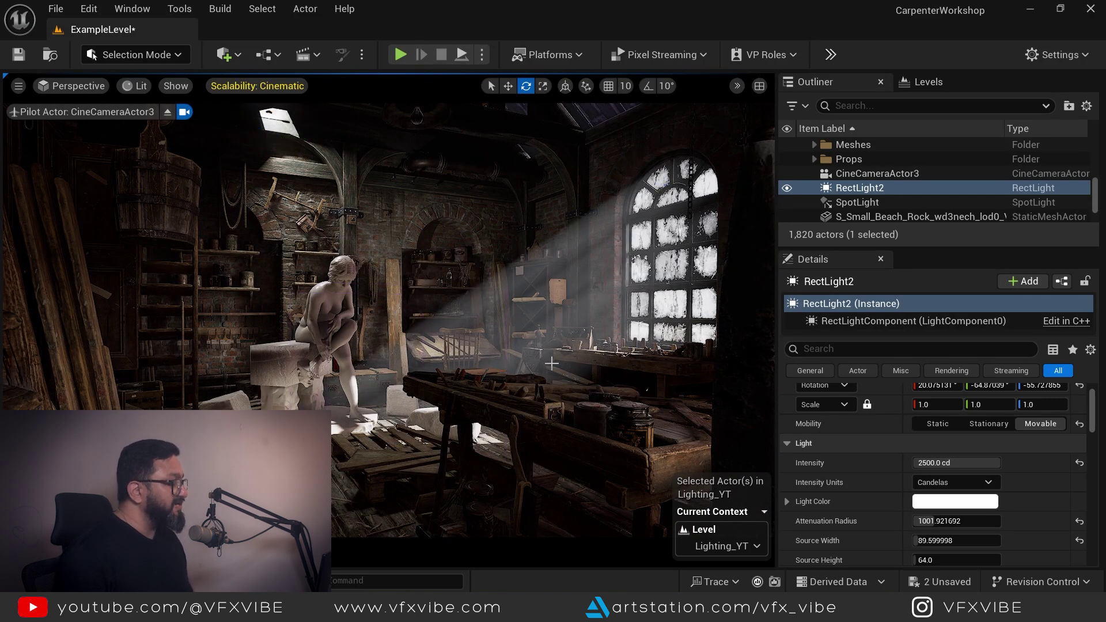
Move RectLight2 into the existing Lighting_YT folder
right_click(870, 189)
scroll(938, 447, down, 2)
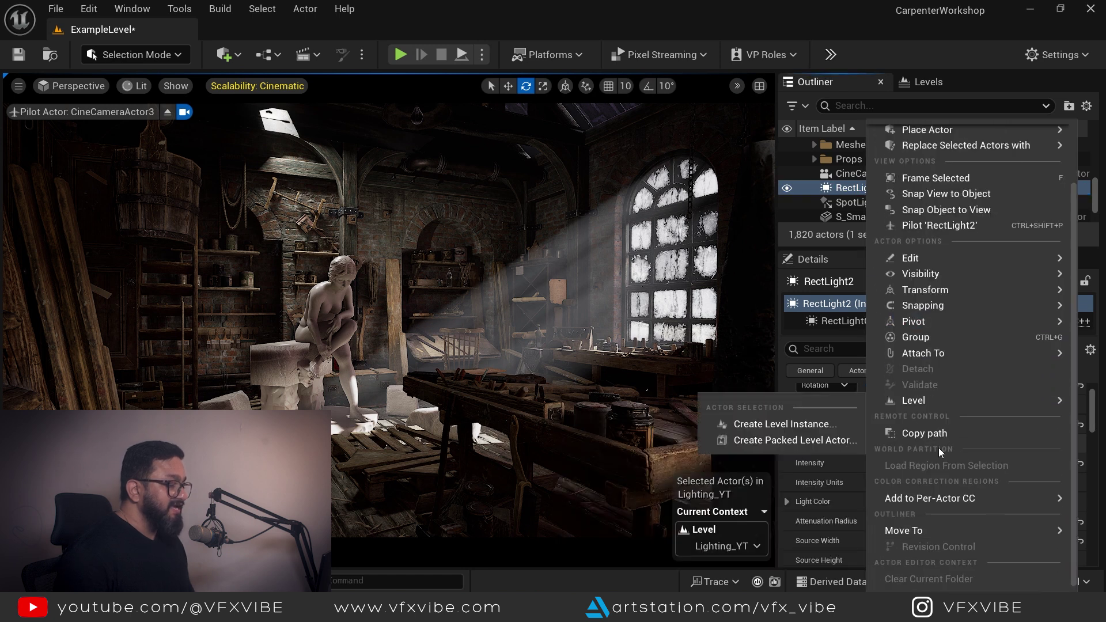
mouse_move(931, 530)
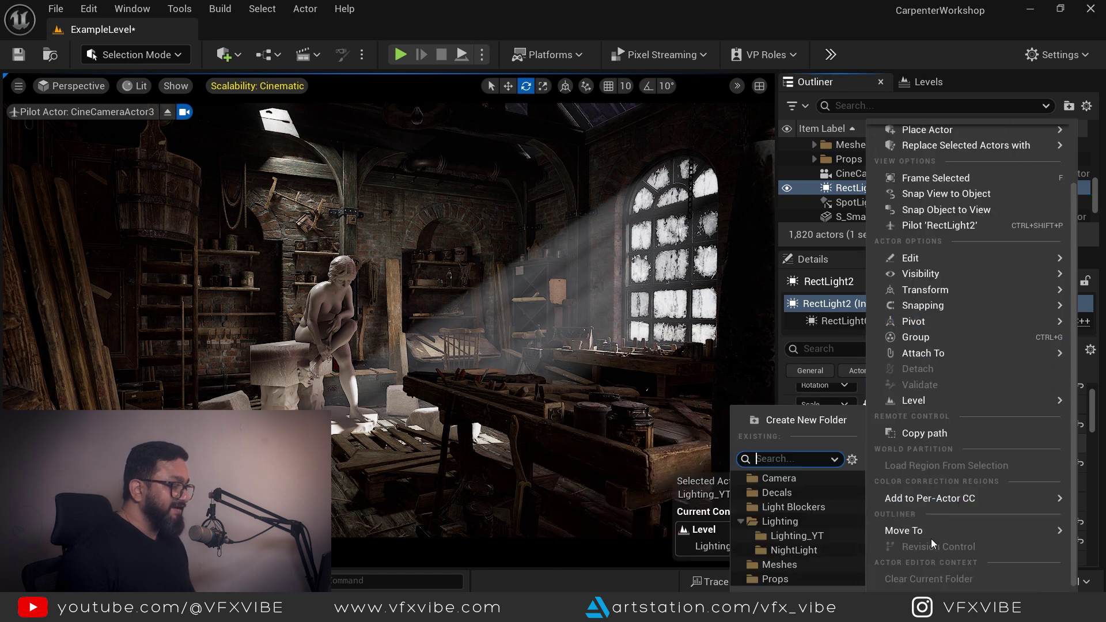
click(802, 537)
Enable Cast Volumetric Shadow on RectLight2 and set its volumetric scattering intensity to 5
scroll(872, 510, down, 3)
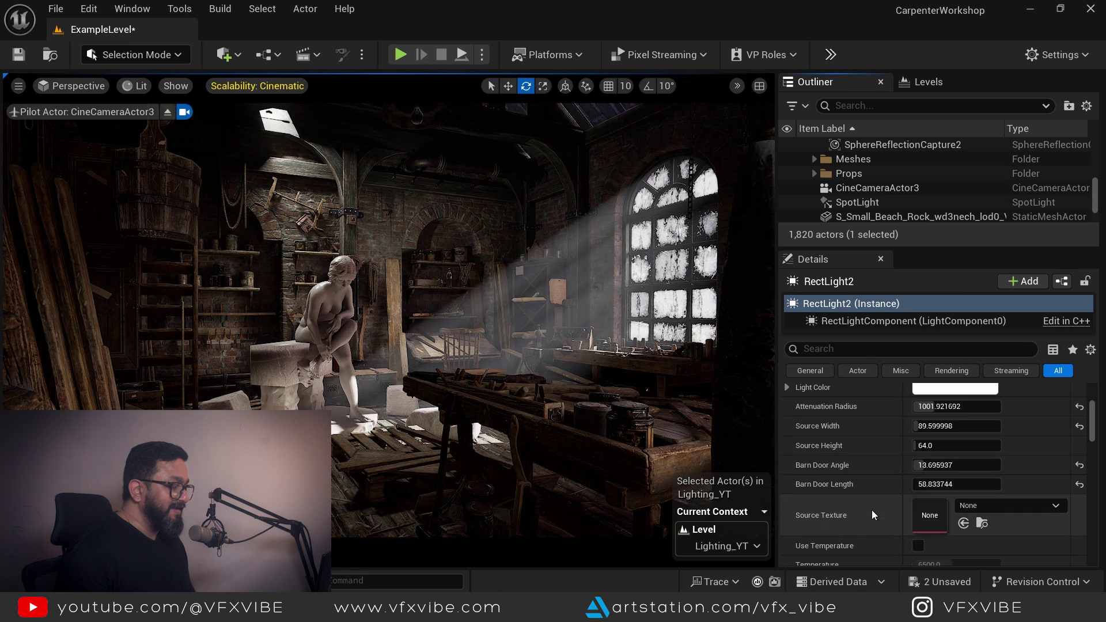
click(851, 349)
text(vol)
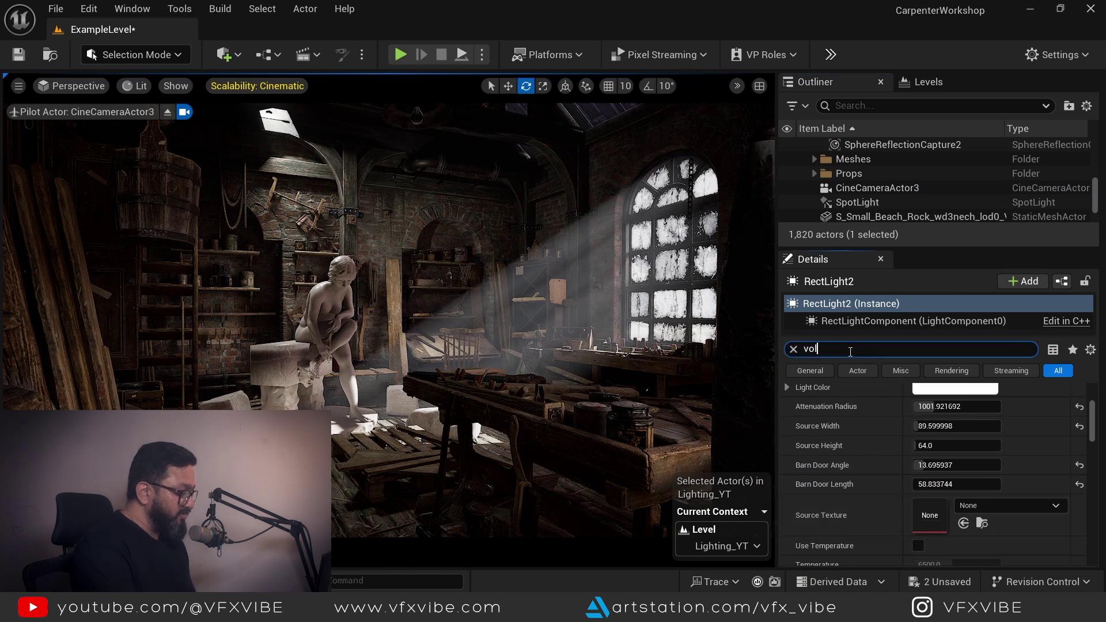
text(u)
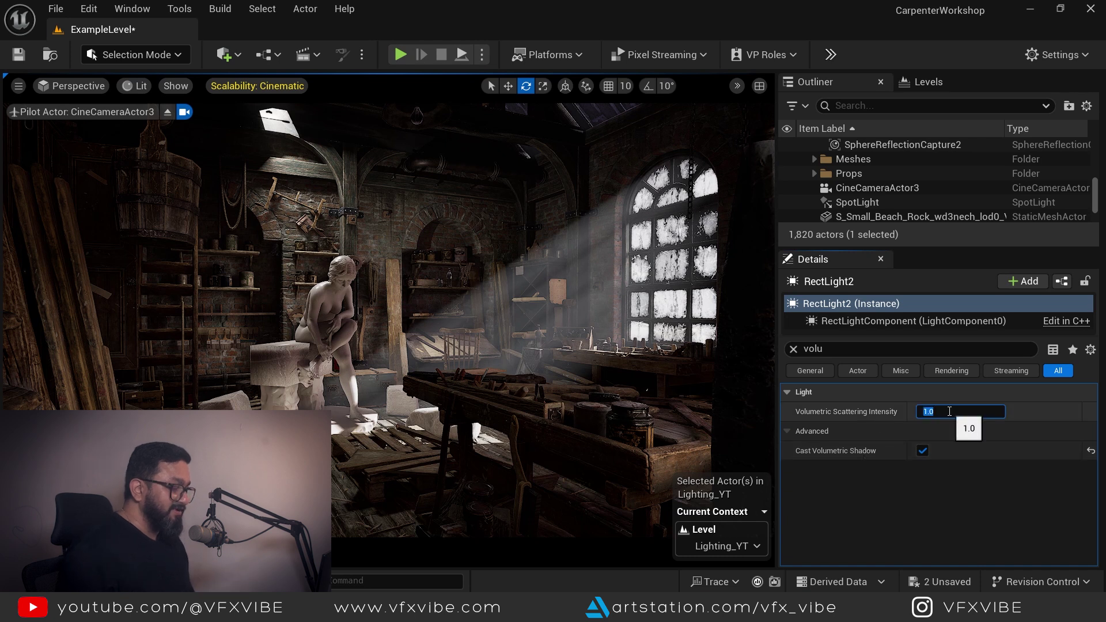
key(Return)
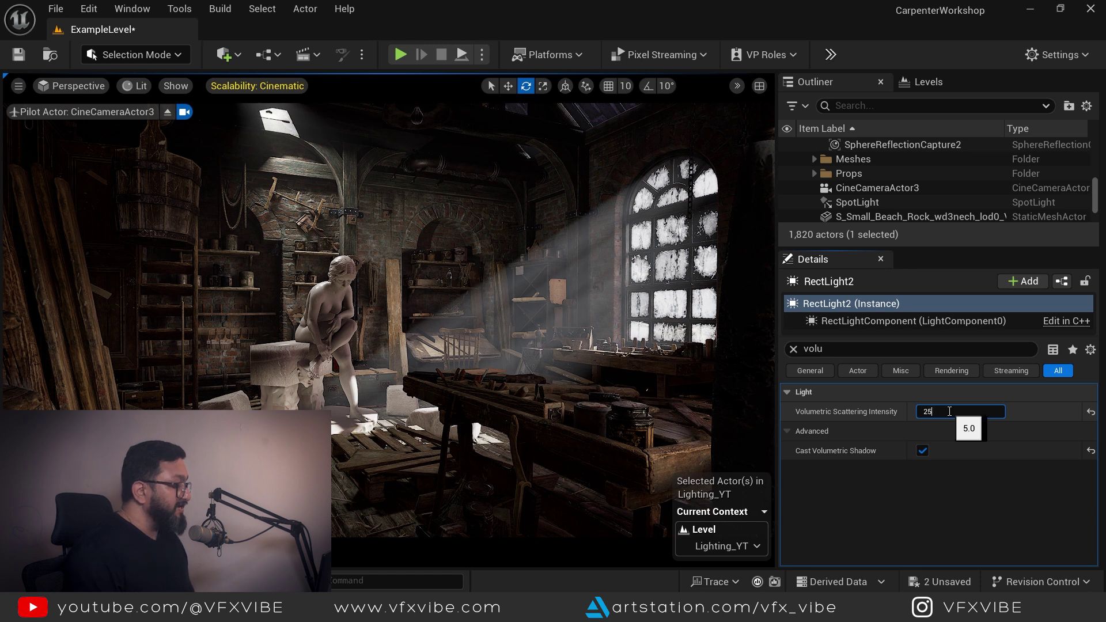
Try a volumetric scattering intensity of 25 on RectLight2, settle on 15, and clear the property filter
text(25)
key(Return)
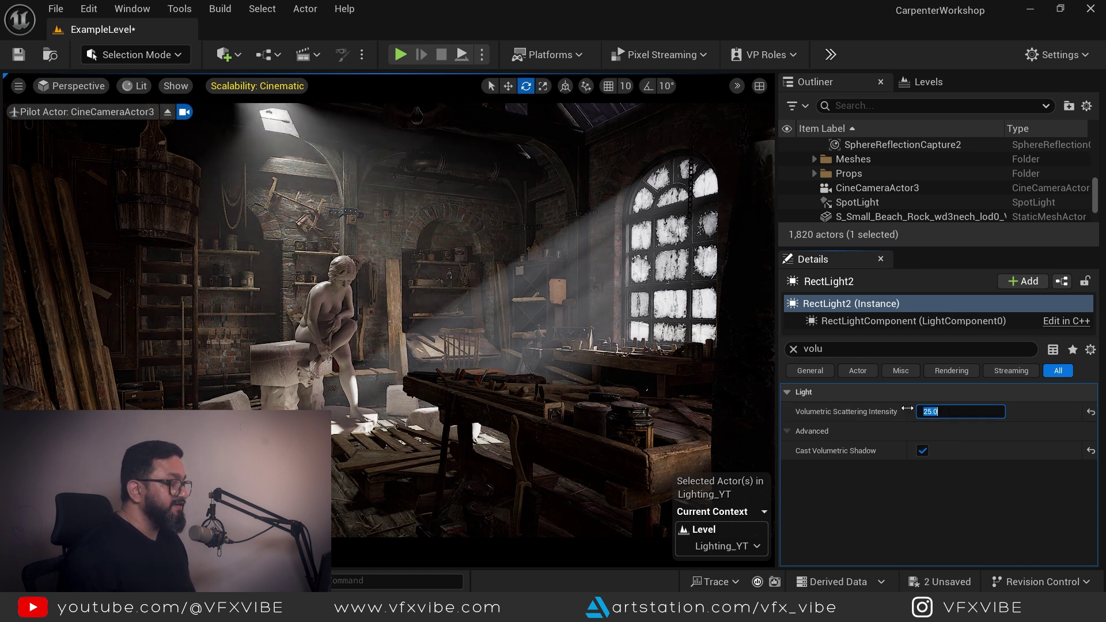
text(15)
key(Return)
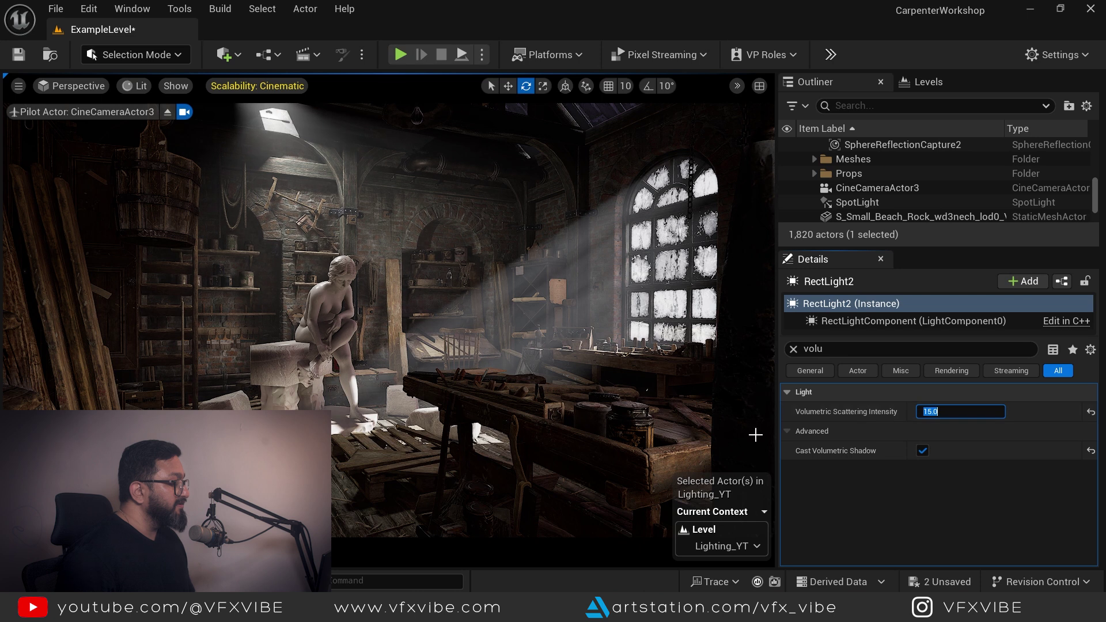
click(793, 349)
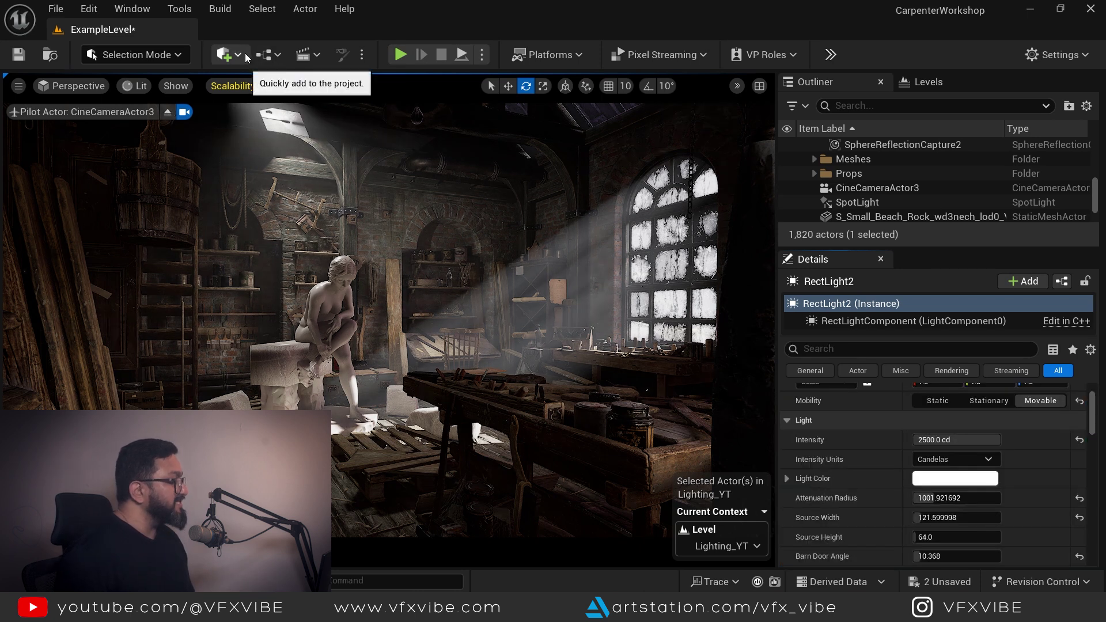
click(227, 54)
mouse_move(287, 234)
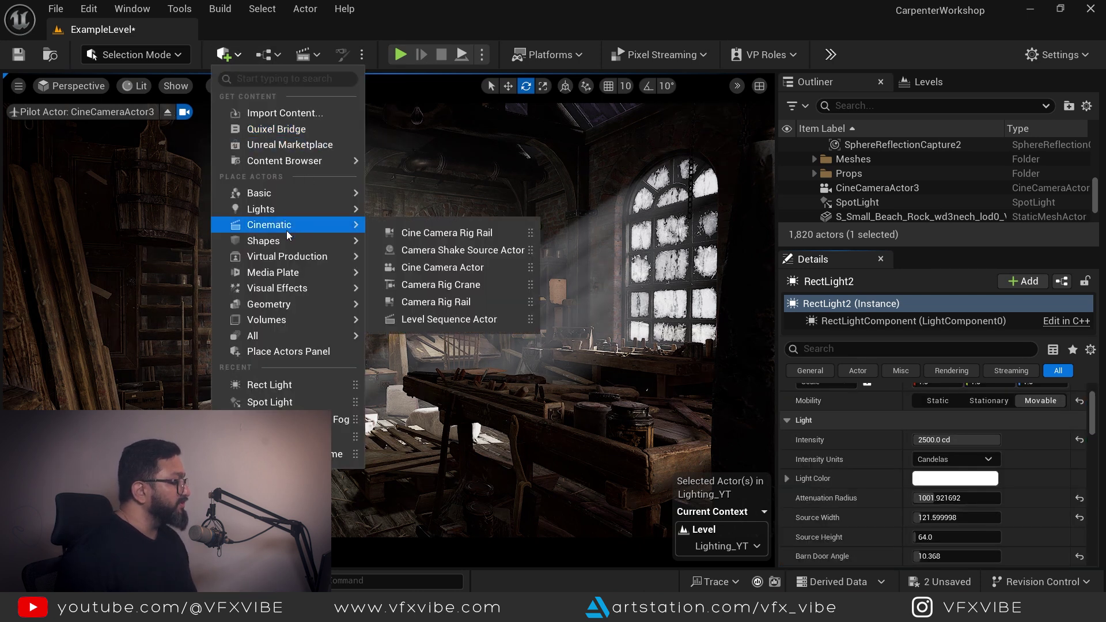
click(555, 20)
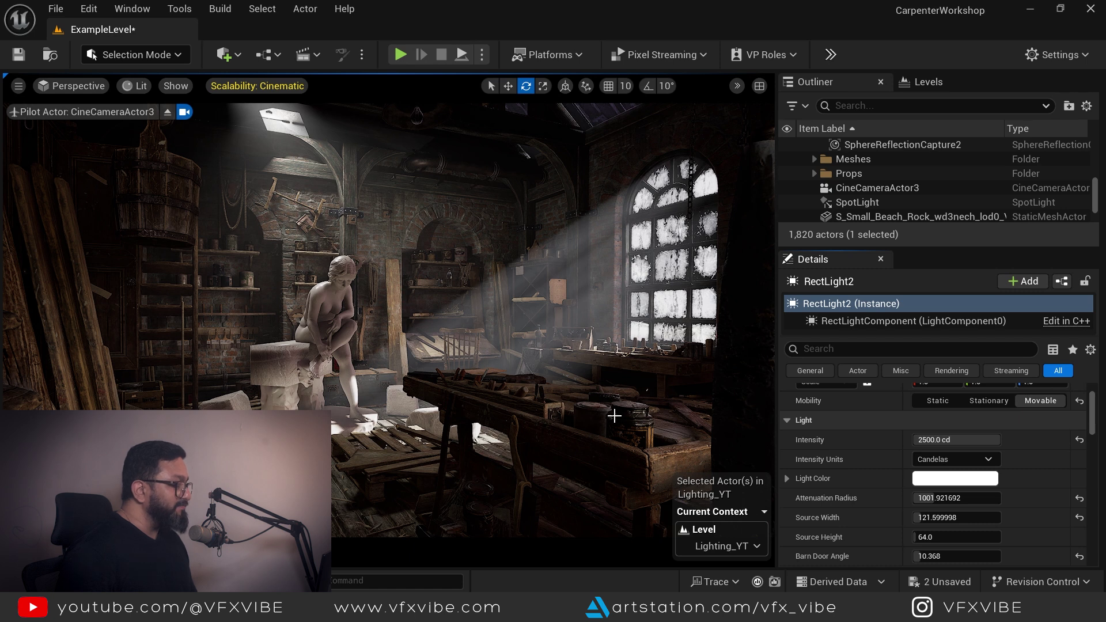
Place a new spot light on the workbench in the foreground of the camera view
click(227, 54)
mouse_move(275, 209)
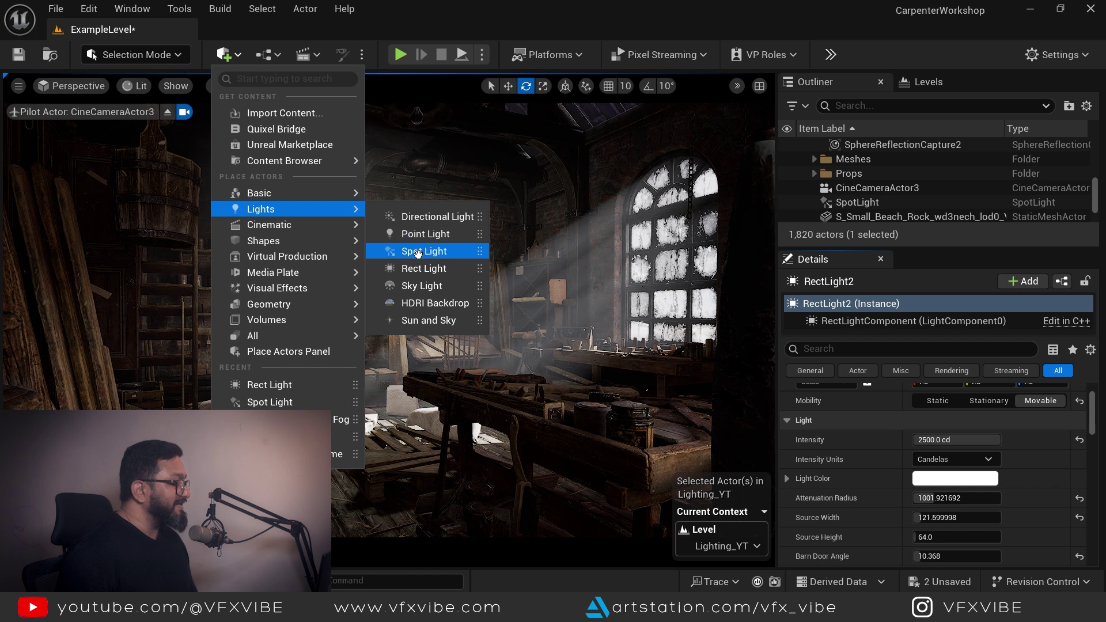
drag(423, 253, 552, 383)
click(556, 422)
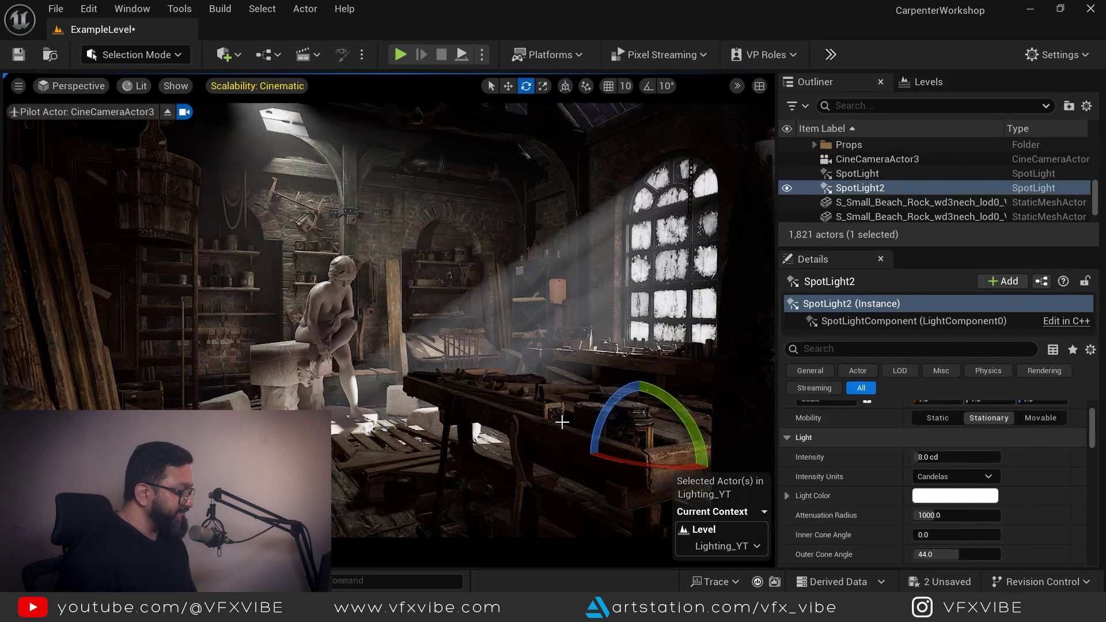
Show the editor icons, raise SpotLight2 well above the workbench and set its mobility to Movable
key(g)
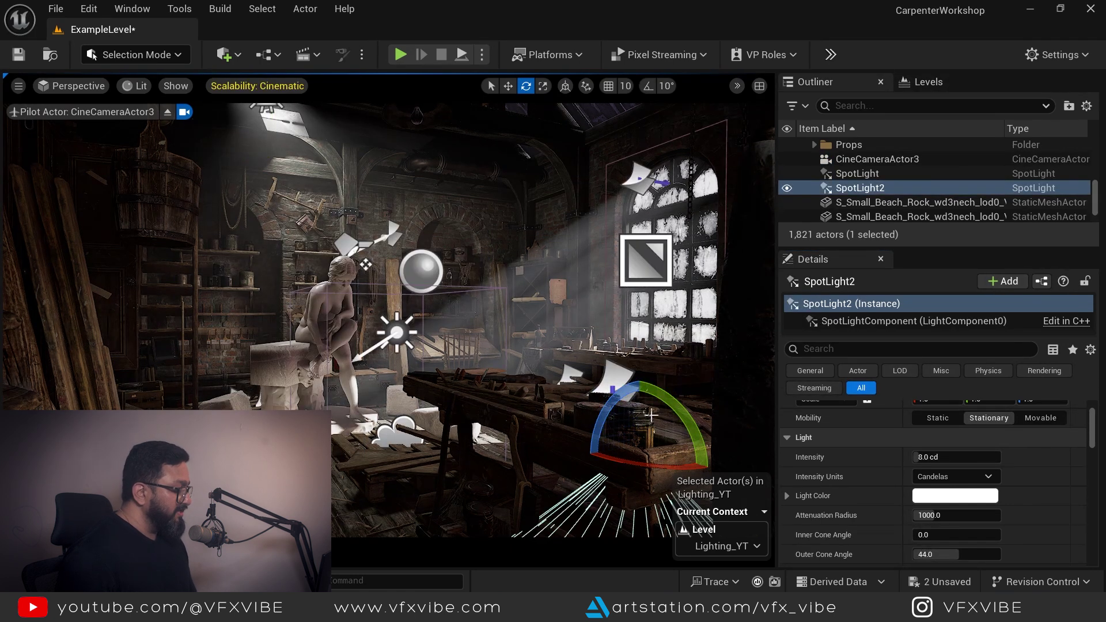
key(w)
drag(637, 478, 639, 190)
click(1041, 418)
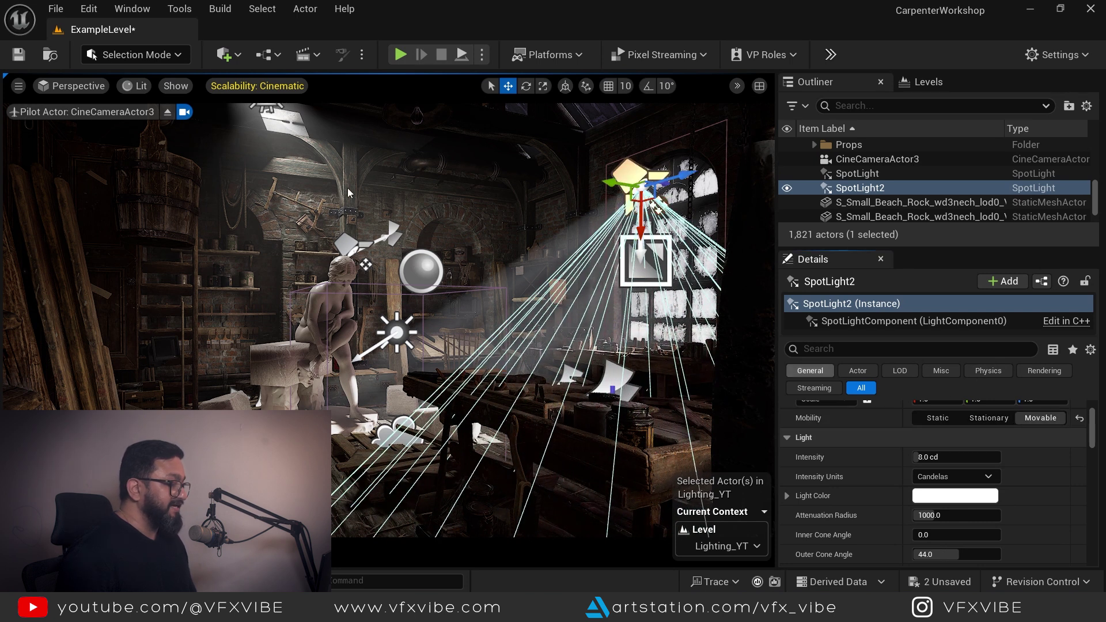
Stop piloting the camera, raise SpotLight2 up to the roof beams and set its intensity to 1500 candelas
click(167, 112)
right_drag(297, 112, 275, 113)
middle_drag(275, 112, 470, 242)
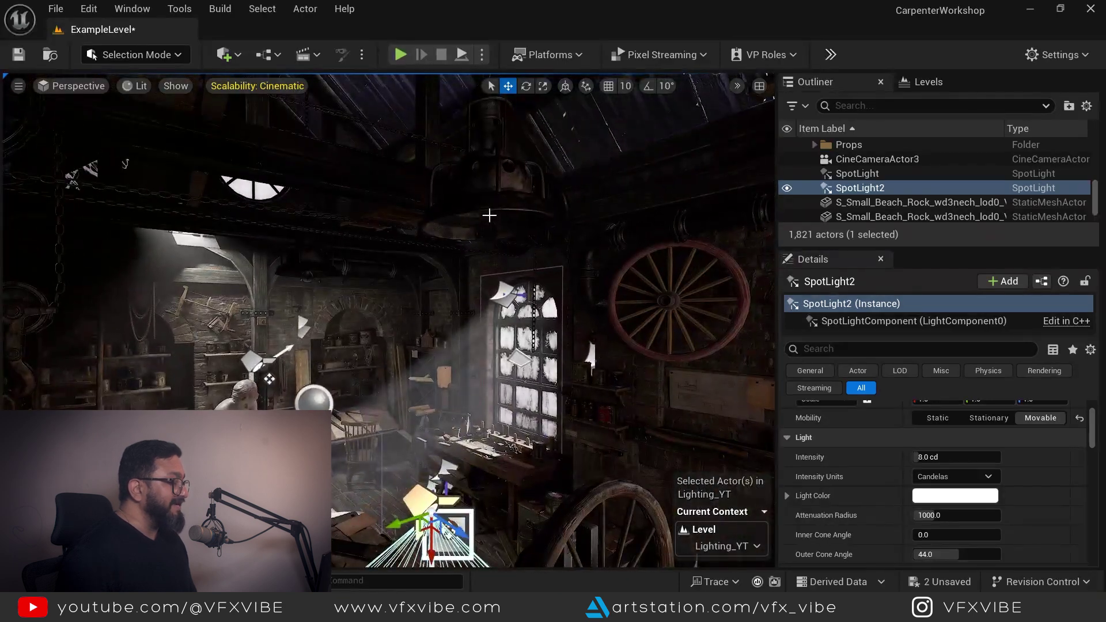
alt+drag(403, 438, 434, 565)
right_drag(432, 291, 432, 291)
right_drag(440, 220, 440, 221)
right_drag(397, 344, 398, 343)
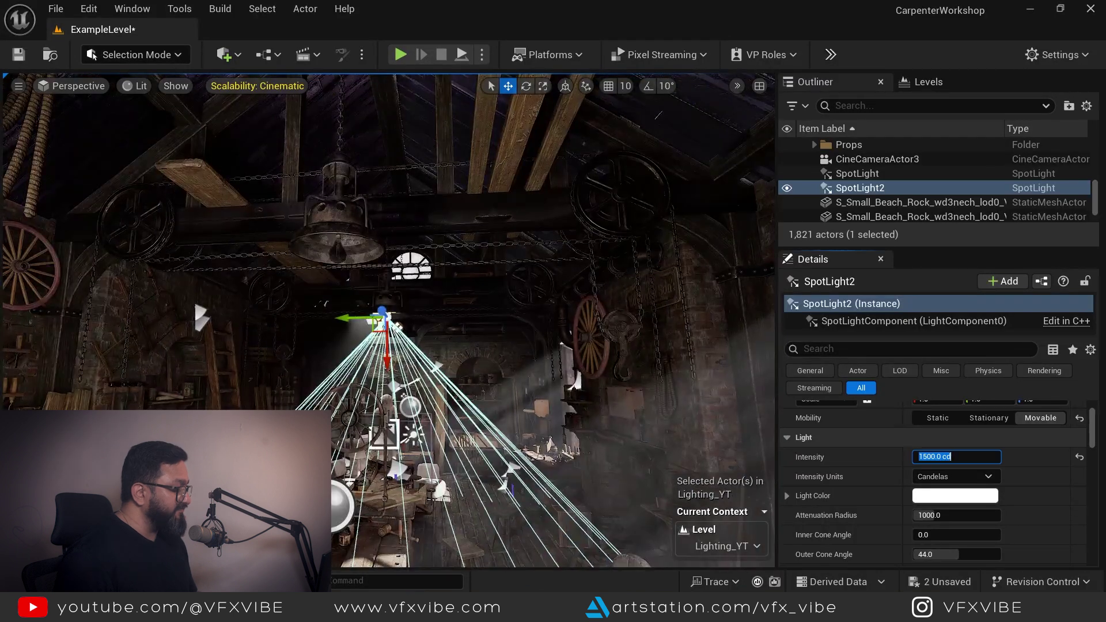
right_drag(238, 330, 237, 330)
View through CineCameraActor3 and toggle SpotLight2's visibility off and on to compare its effect
click(86, 91)
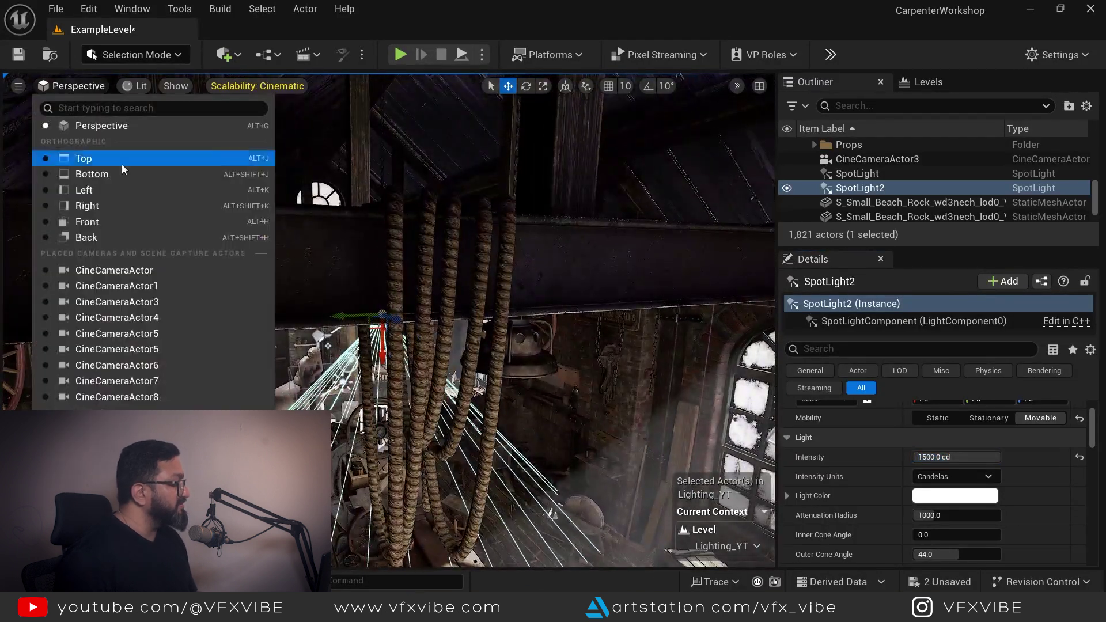
click(140, 302)
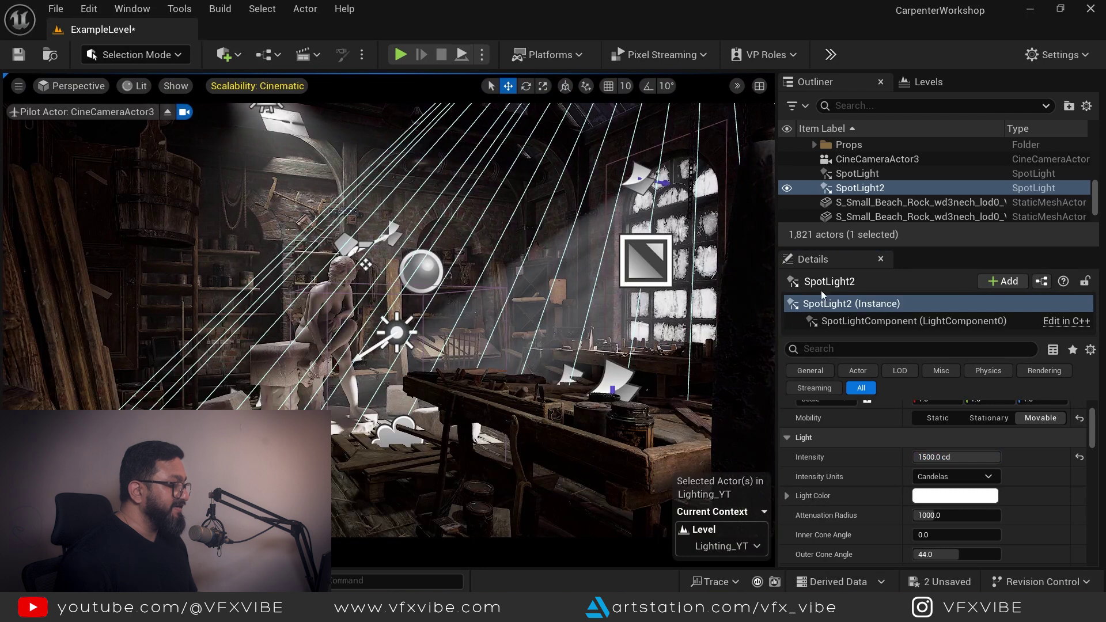
click(787, 189)
click(787, 188)
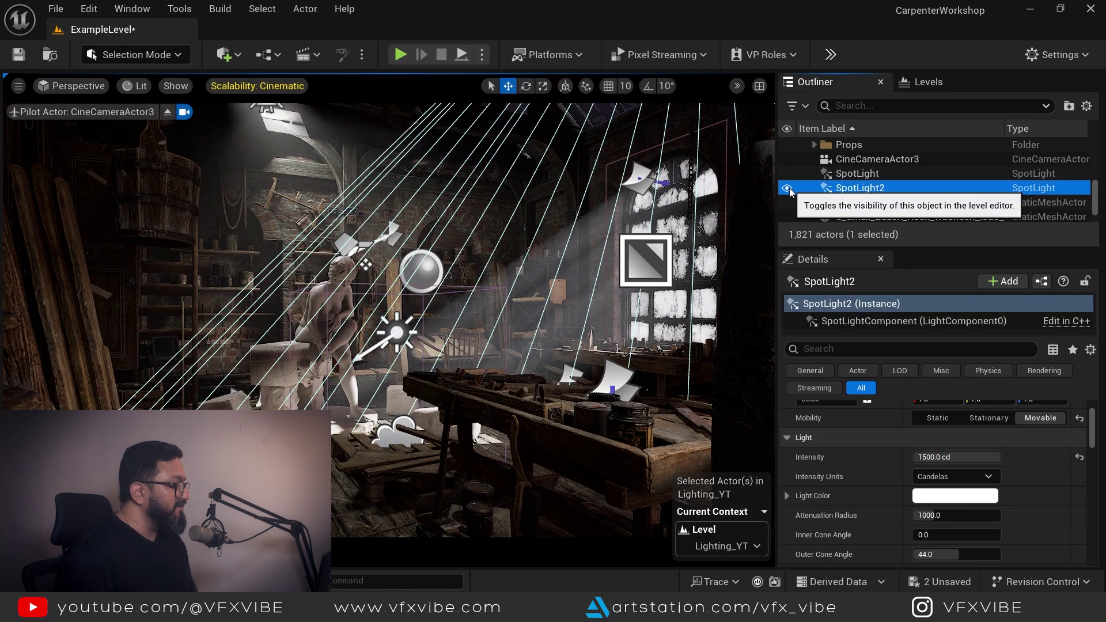
Give SpotLight2 a warm off-white light color, about sRGB FFEFE4, and hide the editor icons
click(950, 498)
click(697, 247)
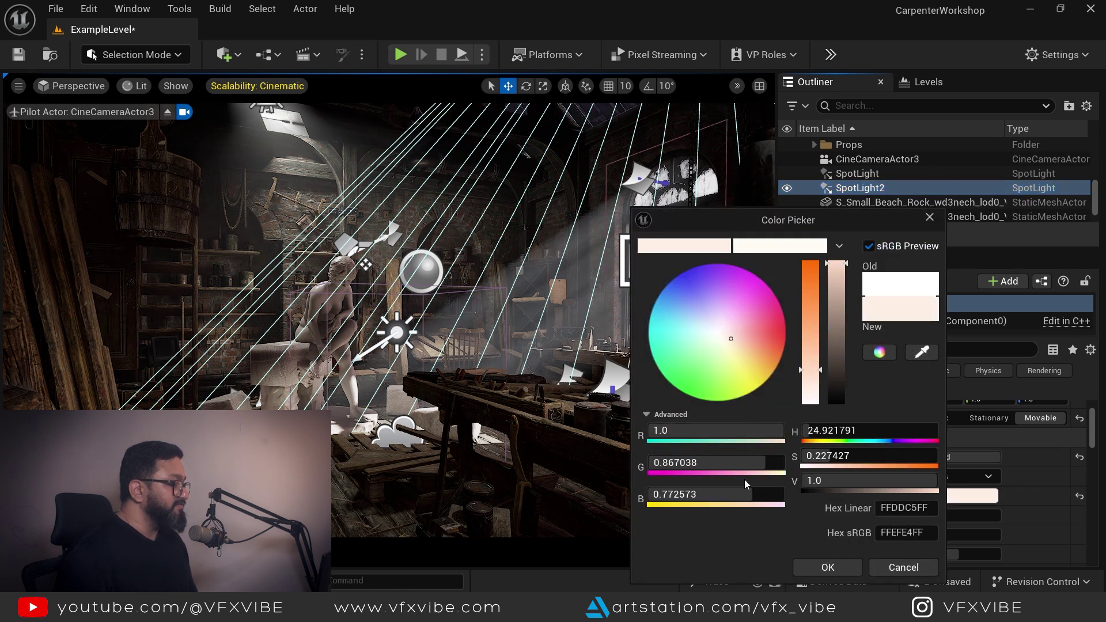
click(835, 569)
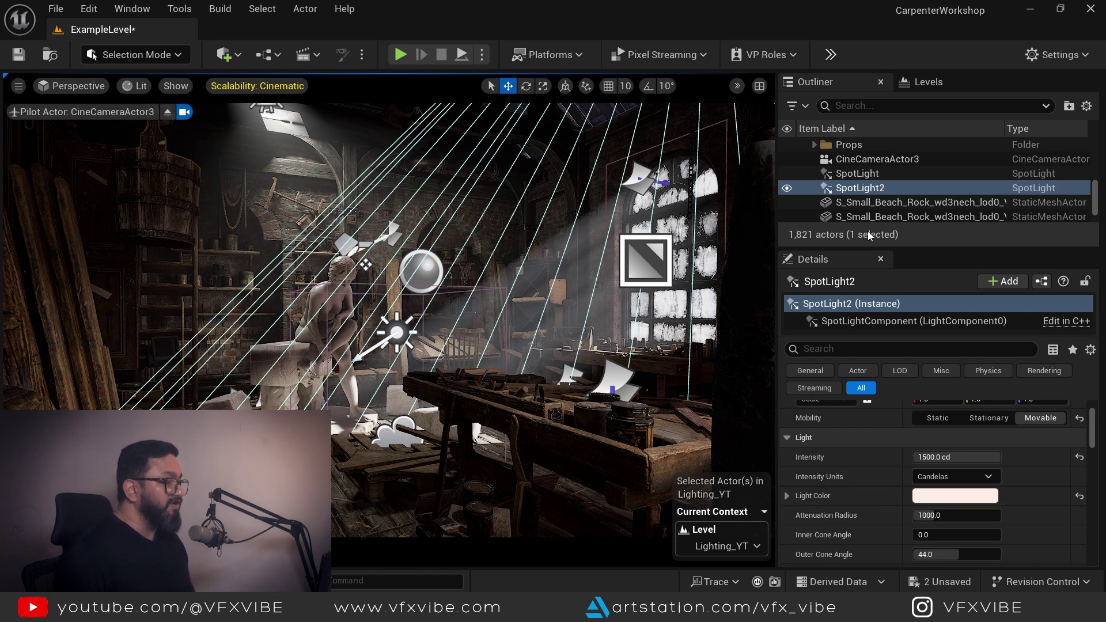
key(g)
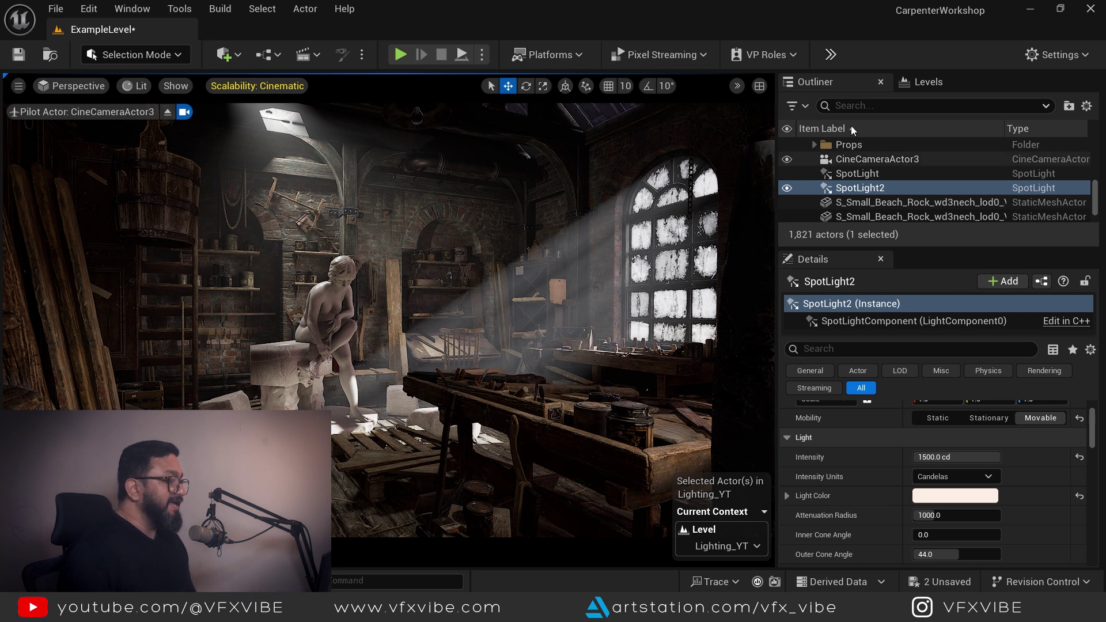
Select SpotLight and SpotLight2 together and move them into the existing Lighting_YT folder
scroll(868, 186, down, 2)
scroll(876, 183, up, 4)
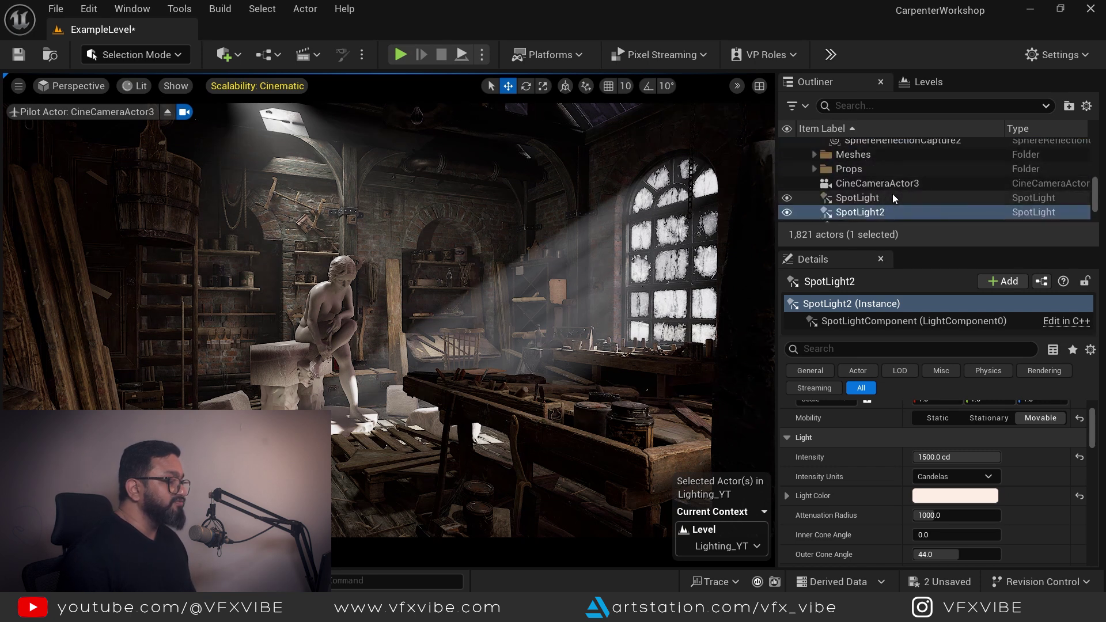
ctrl+click(863, 197)
right_click(863, 202)
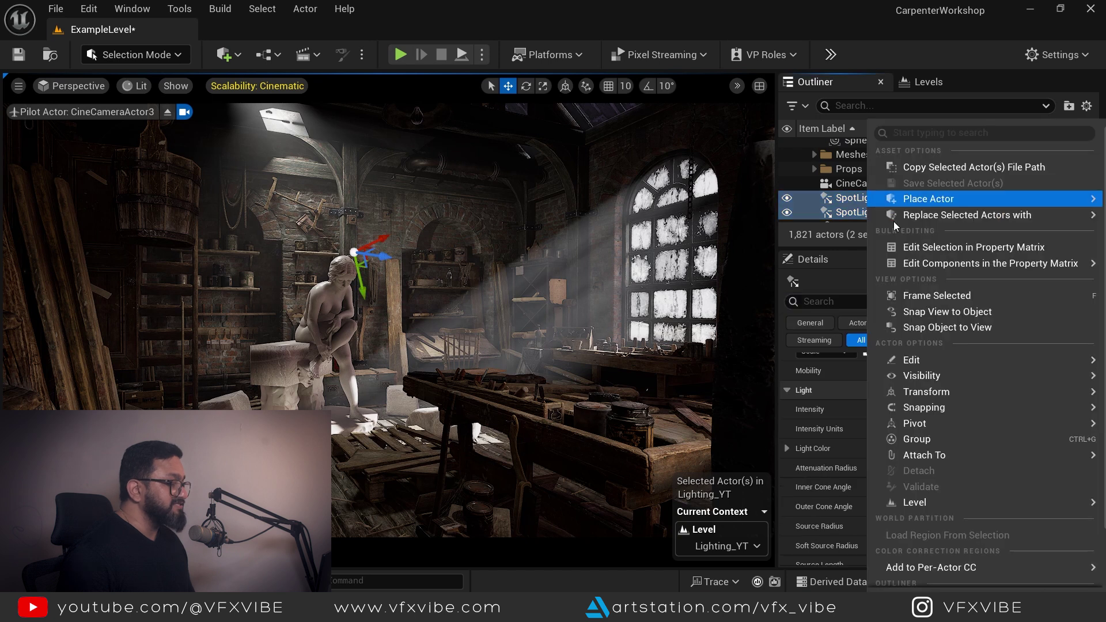
mouse_move(925, 506)
scroll(927, 519, down, 3)
mouse_move(936, 529)
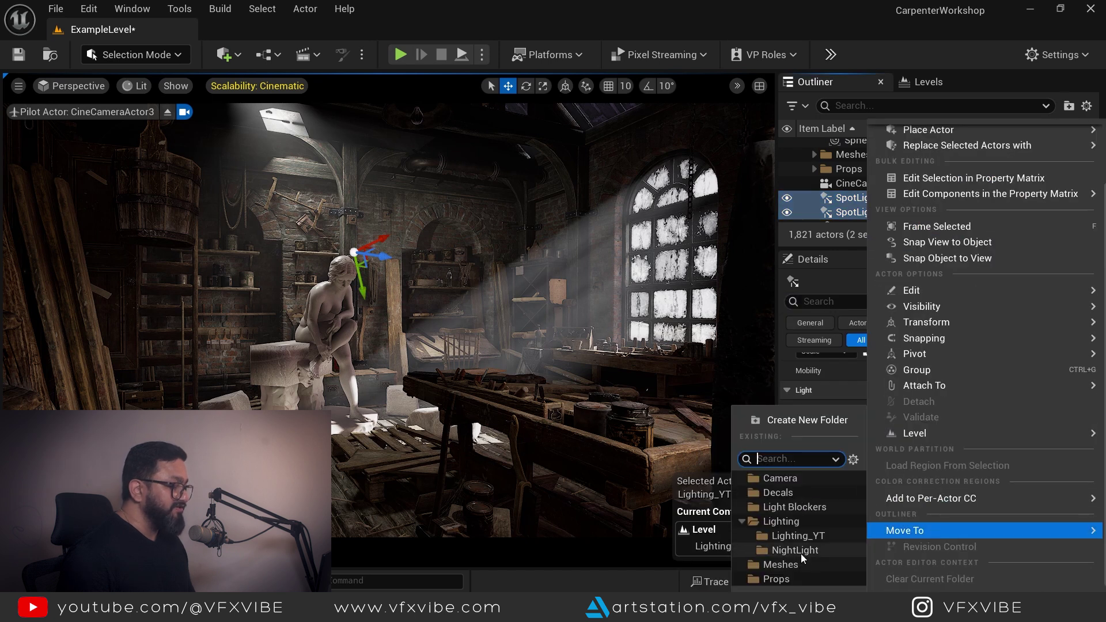
Enable the Gain and Gamma overrides for Shadows in the color grading settings of PostProcessVolume
scroll(926, 163, up, 5)
drag(1097, 180, 1095, 139)
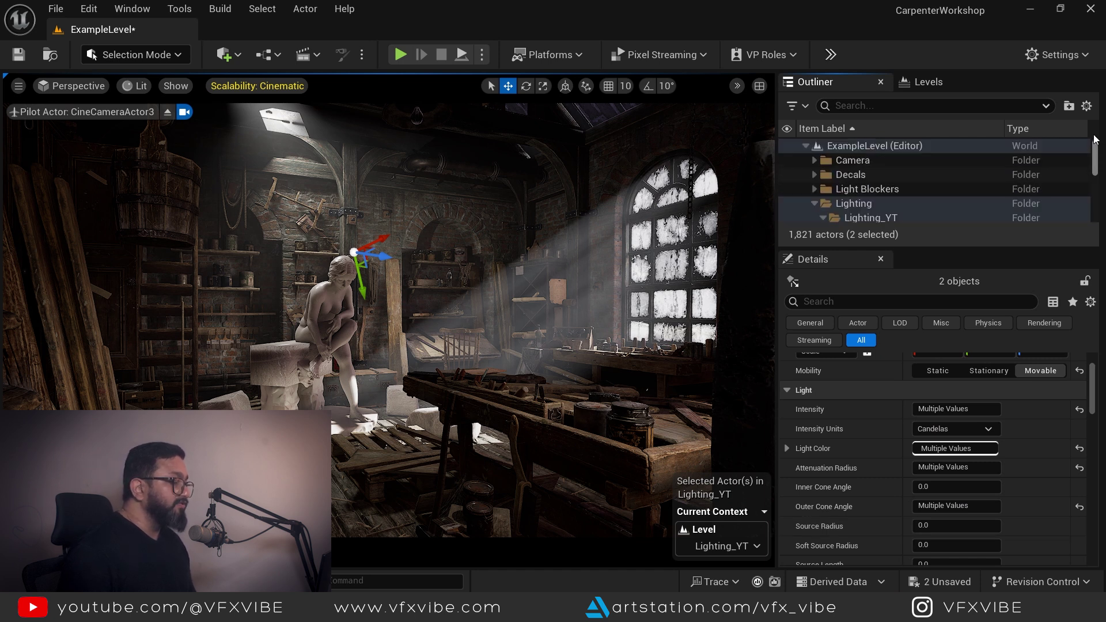
scroll(915, 223, down, 3)
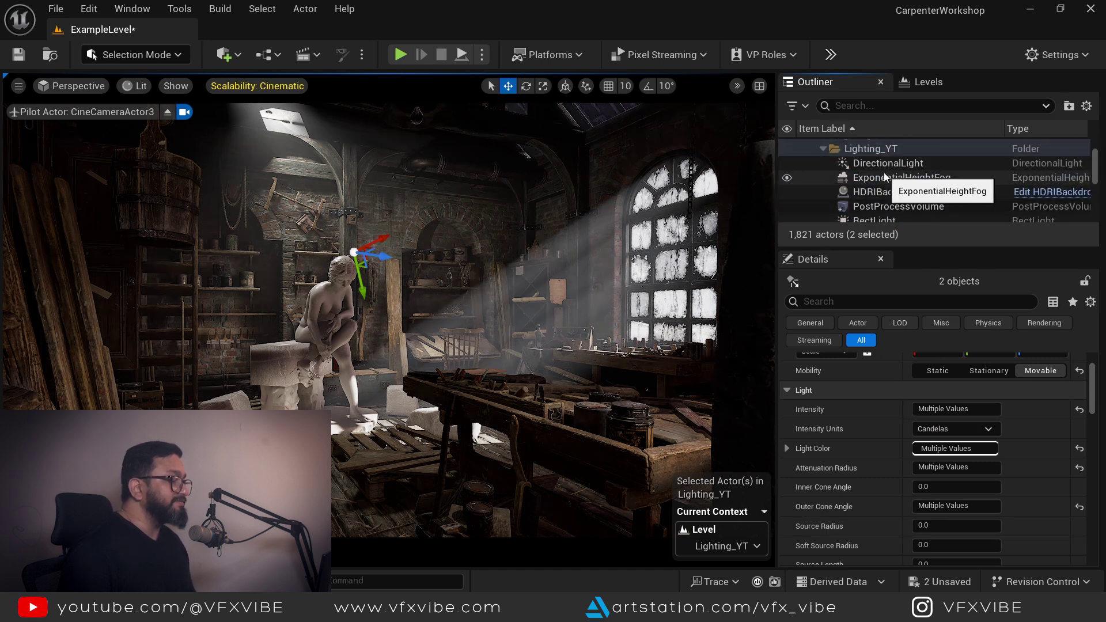
scroll(912, 194, down, 1)
click(901, 184)
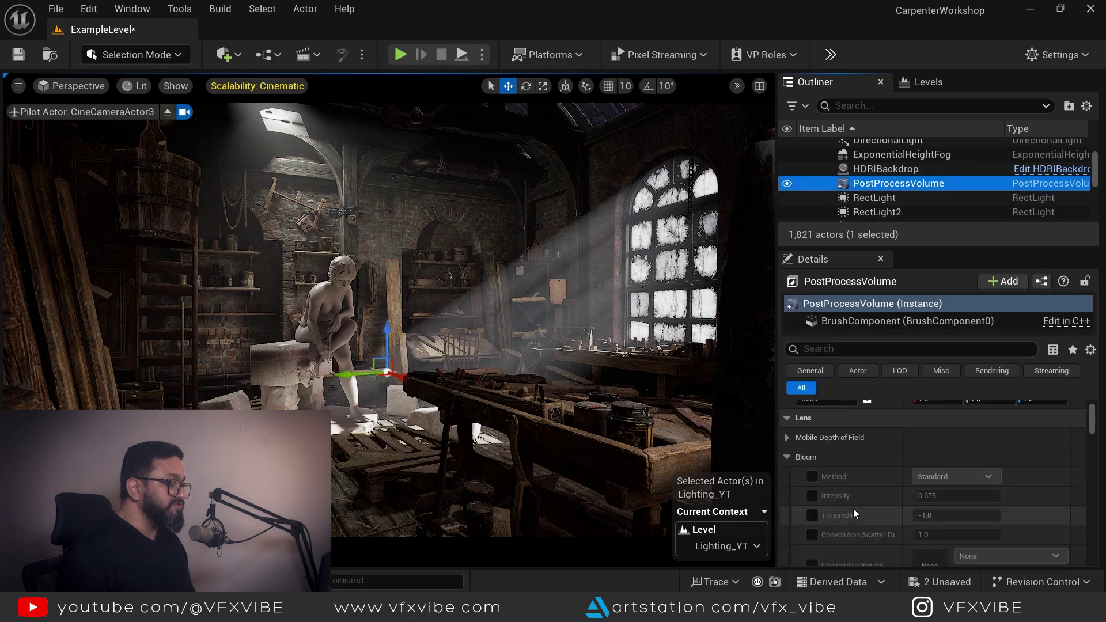
scroll(837, 466, down, 10)
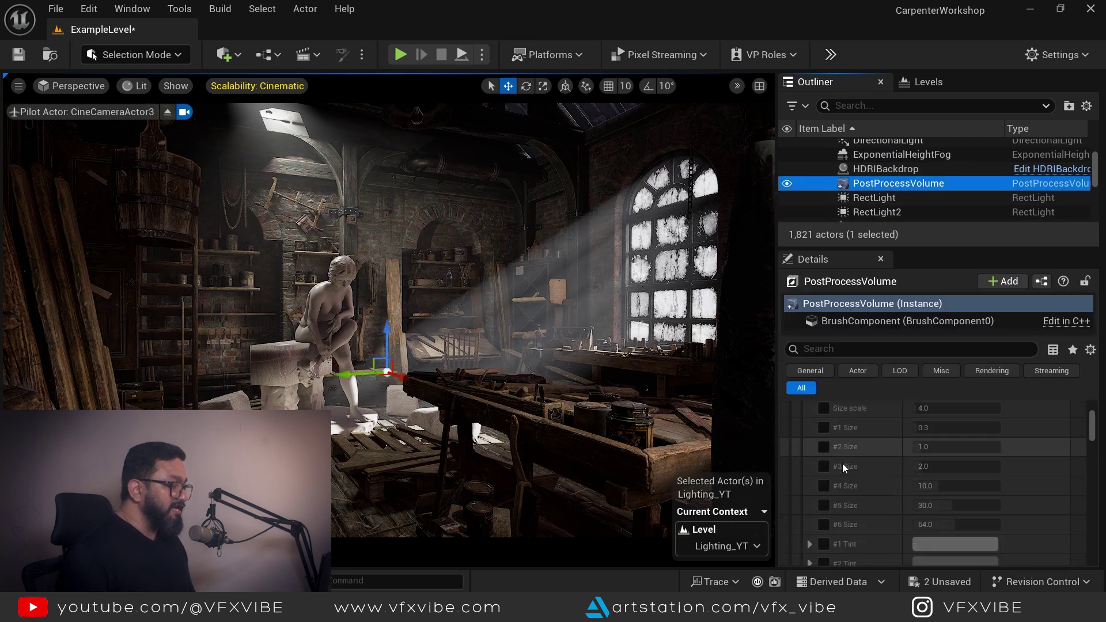
scroll(843, 462, down, 10)
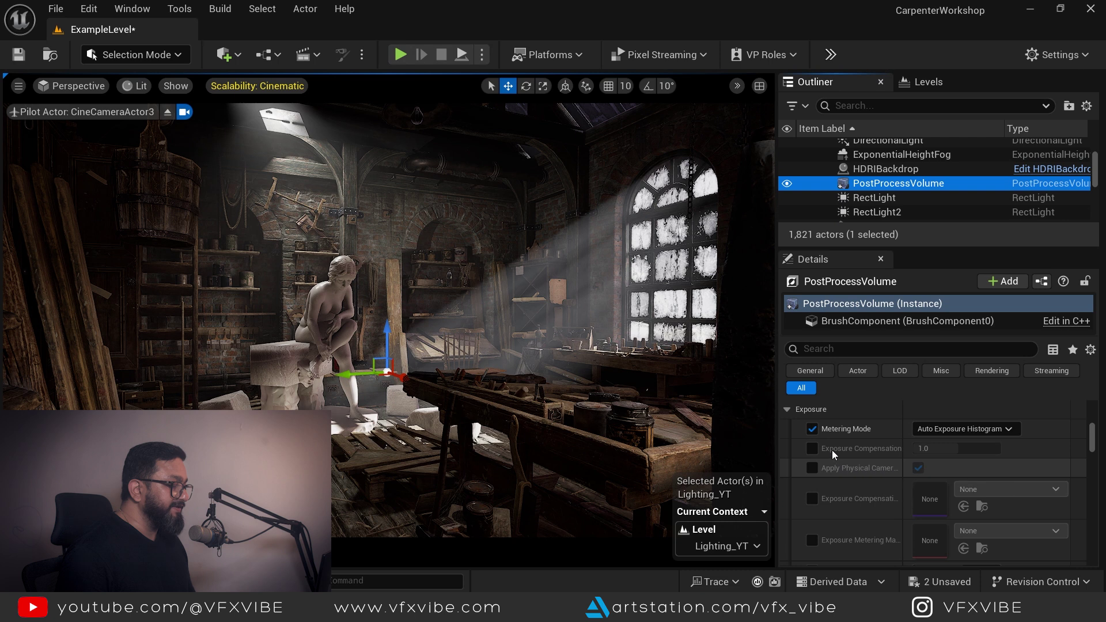
scroll(850, 452, down, 5)
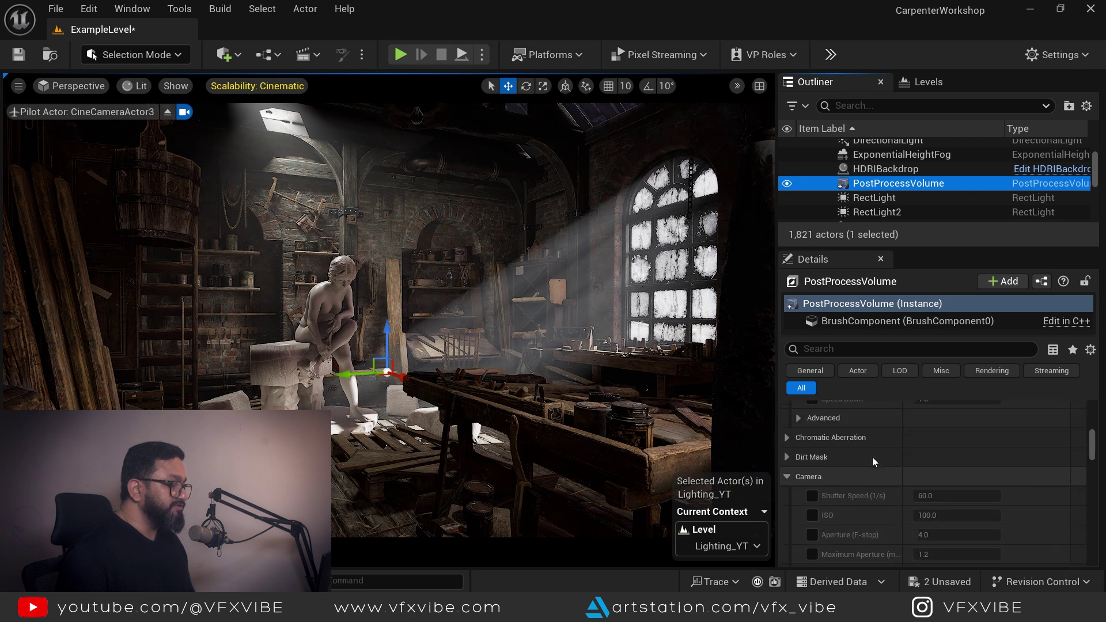
scroll(873, 459, down, 10)
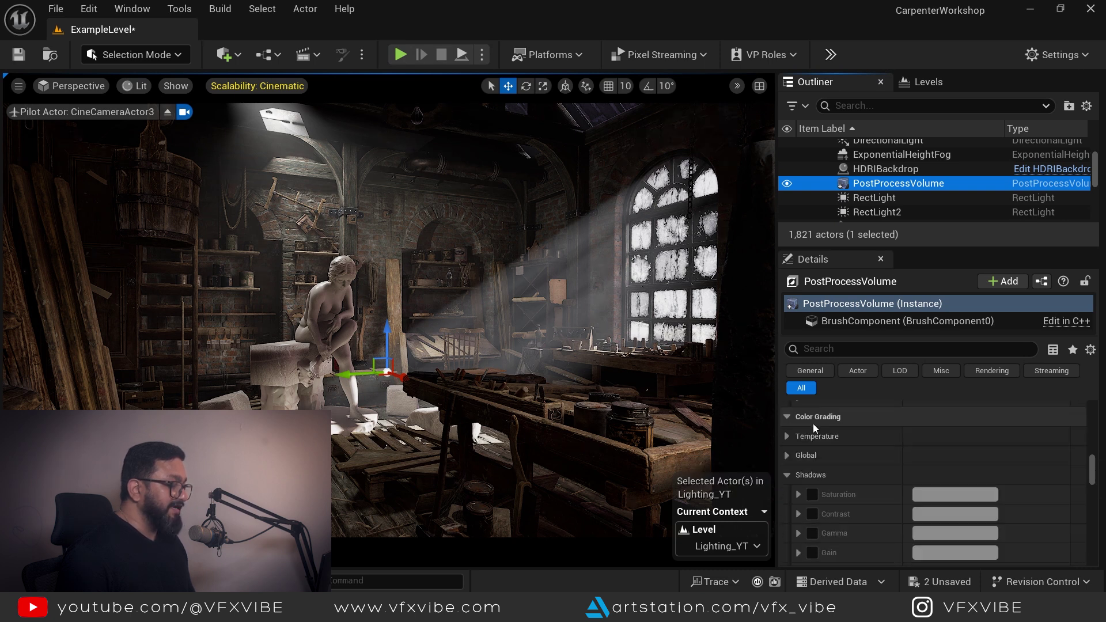
scroll(830, 447, down, 3)
scroll(811, 440, up, 2)
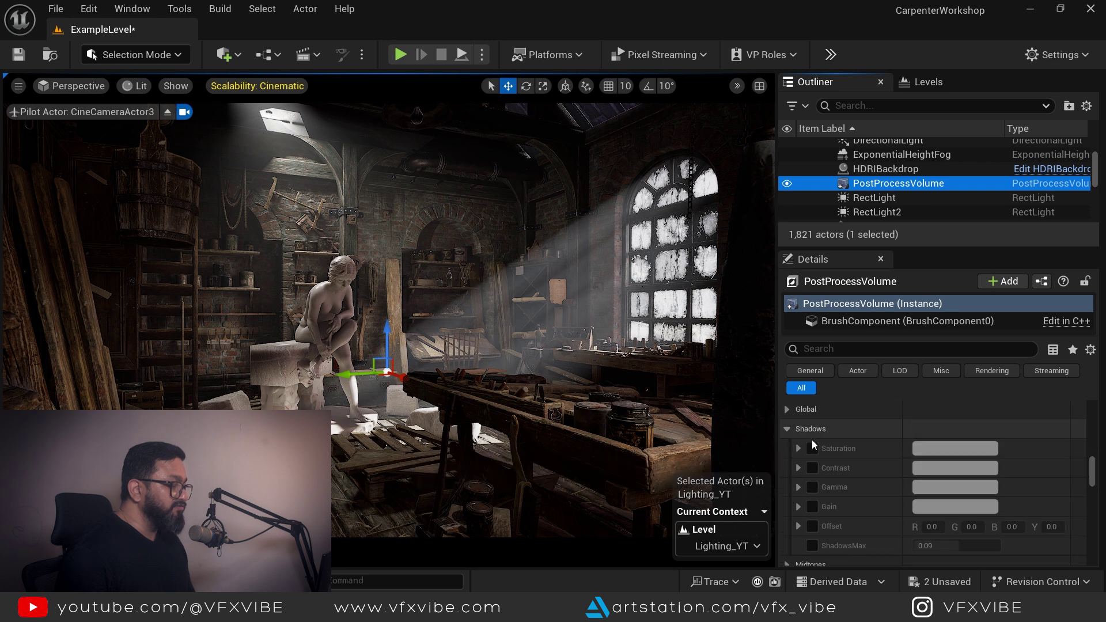
scroll(807, 455, down, 2)
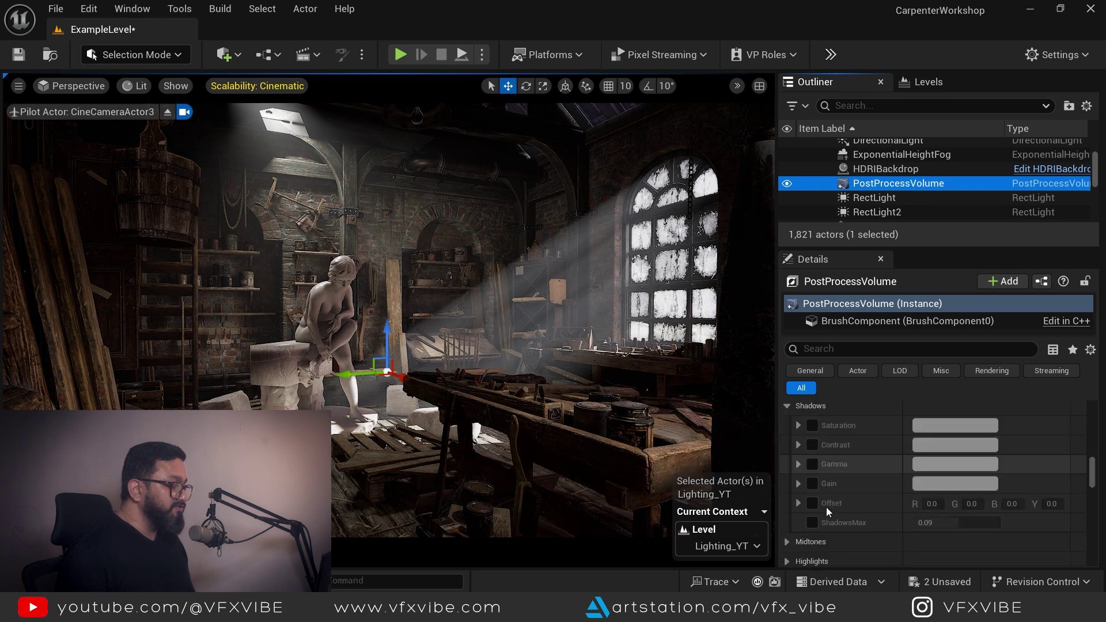
click(812, 484)
click(812, 464)
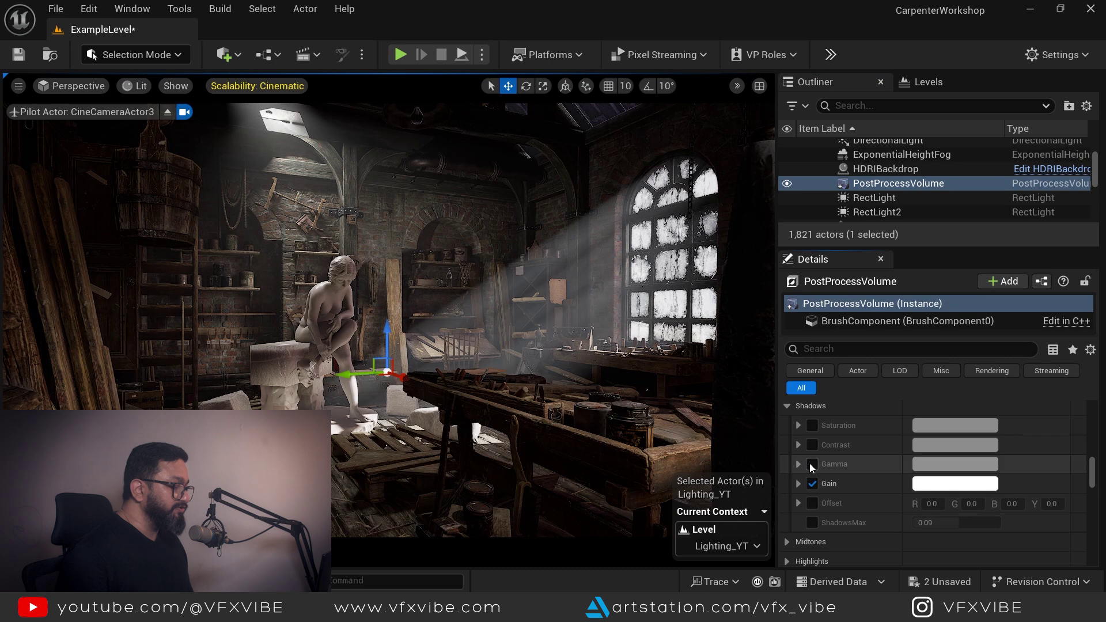
Tint the shadow Gamma slightly blue with R 0.965, G 0.99, B 1.0, and give the shadow Gain a slight cool tint
click(799, 464)
scroll(859, 472, down, 4)
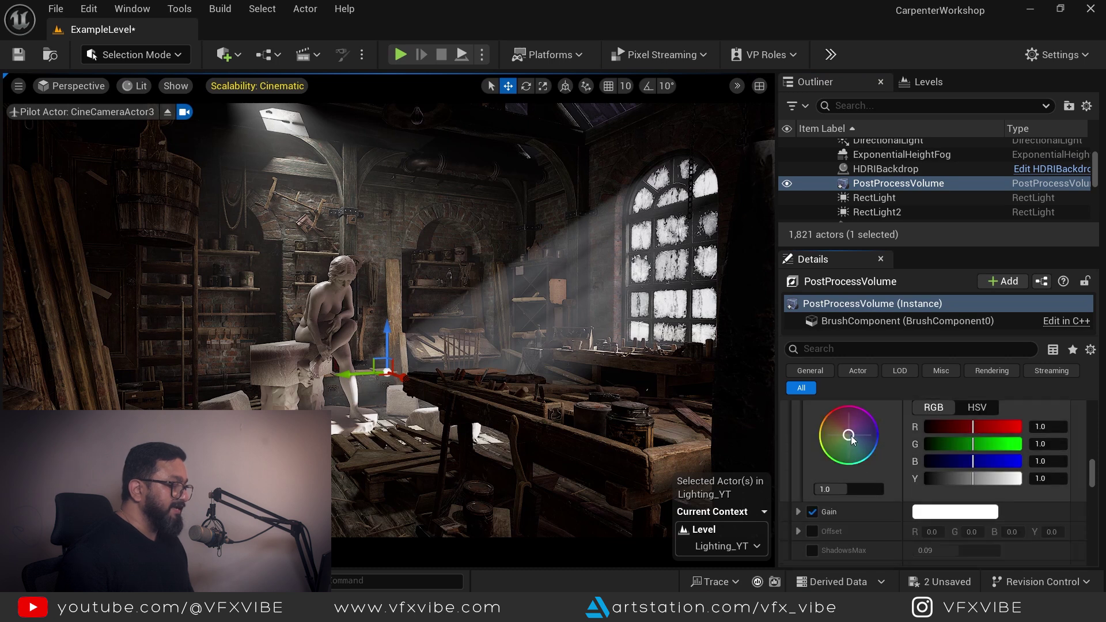
drag(853, 441, 856, 444)
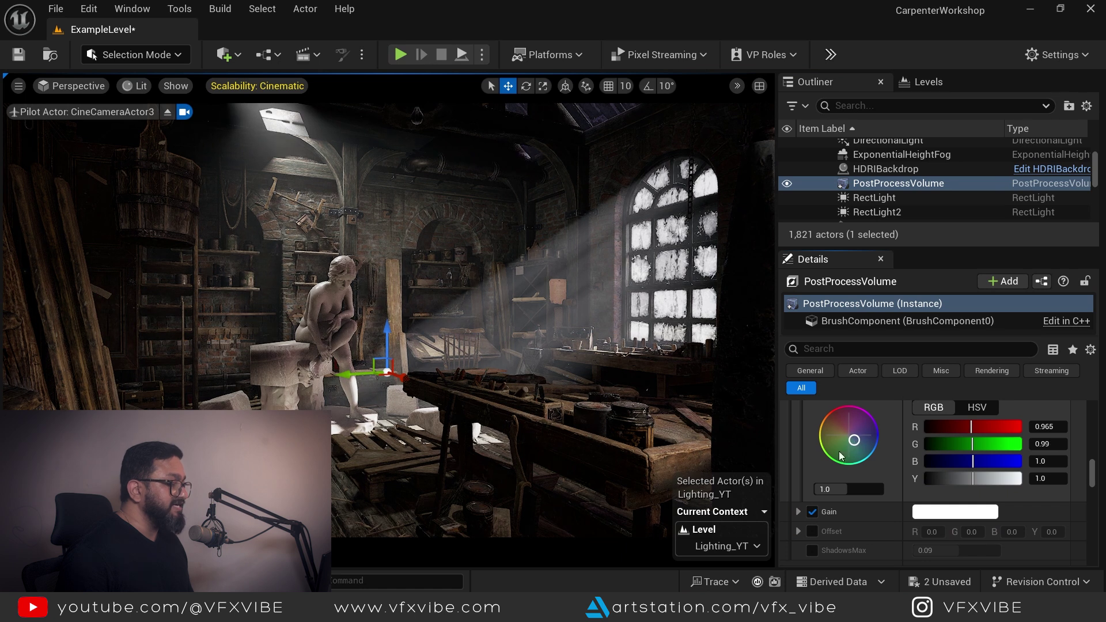
scroll(838, 461, down, 2)
click(799, 442)
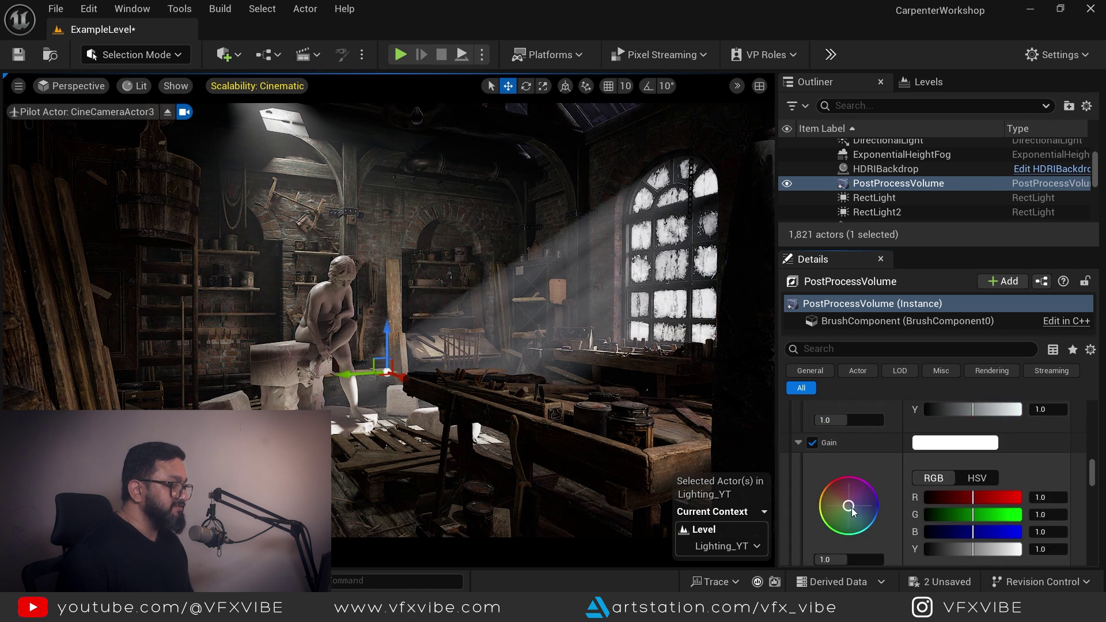
Enable the Global Gamma override in the color grading of PostProcessVolume and tint it slightly blue with R 0.956, G 0.987, B 1.0
scroll(862, 499, up, 4)
scroll(818, 466, up, 2)
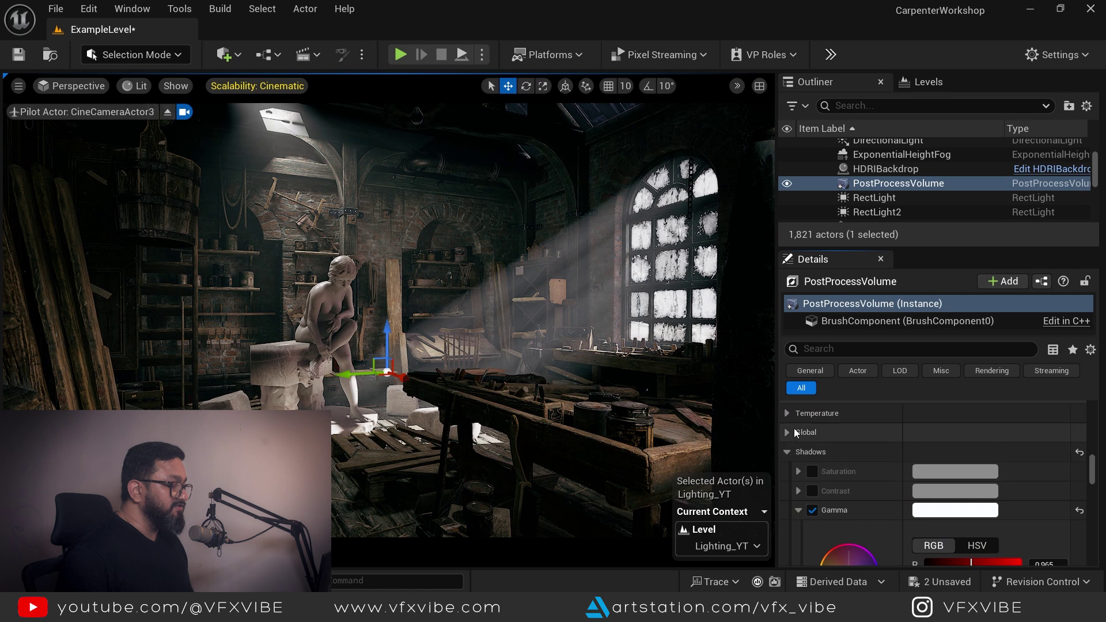
click(795, 432)
scroll(787, 420, down, 2)
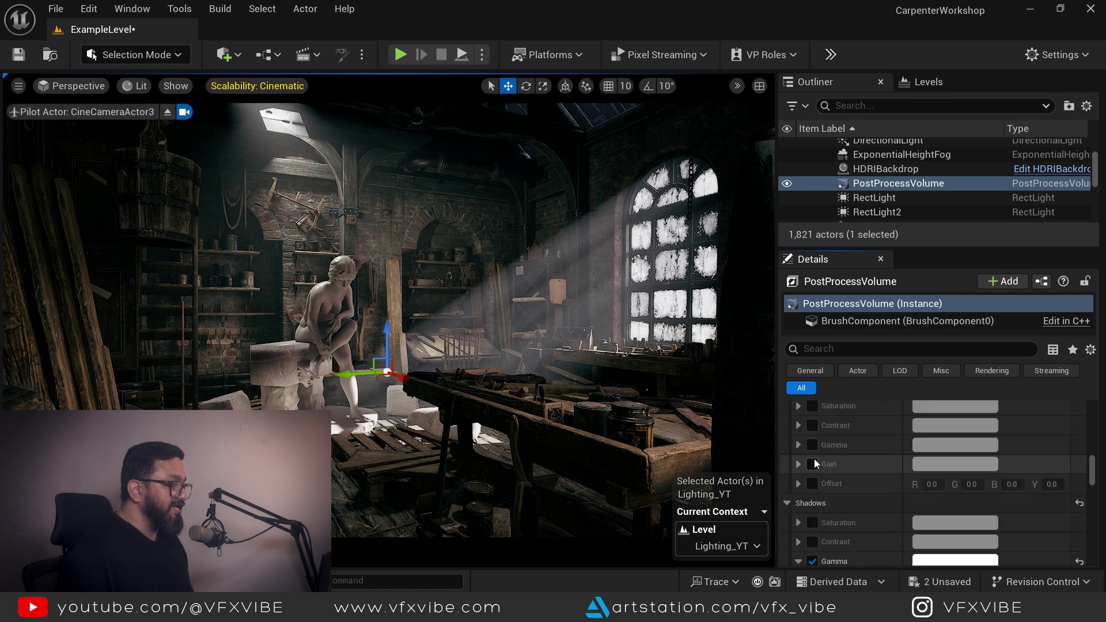
click(812, 444)
click(799, 445)
drag(851, 511, 859, 518)
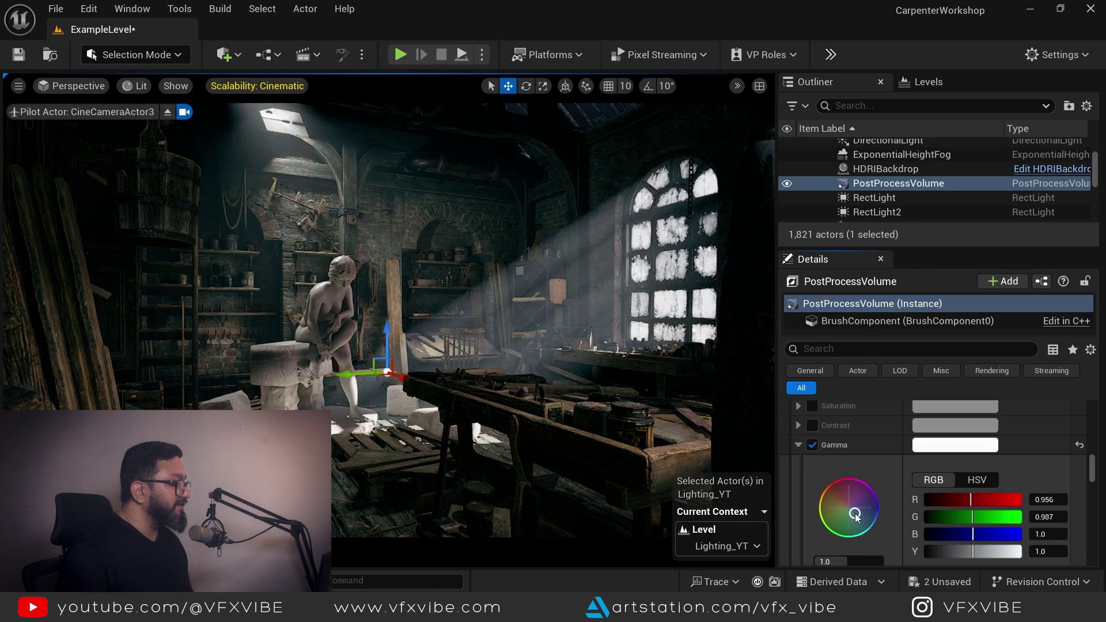
click(798, 445)
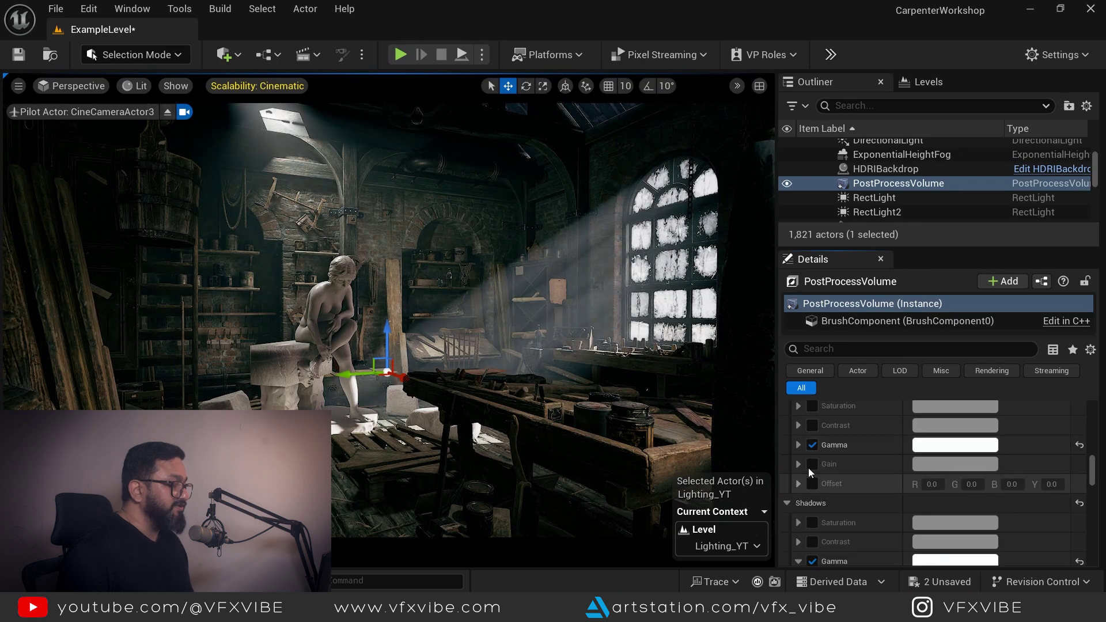
Enable the Global Gain override in the color grading settings and shift its color very slightly
click(799, 464)
click(812, 466)
drag(848, 528, 847, 529)
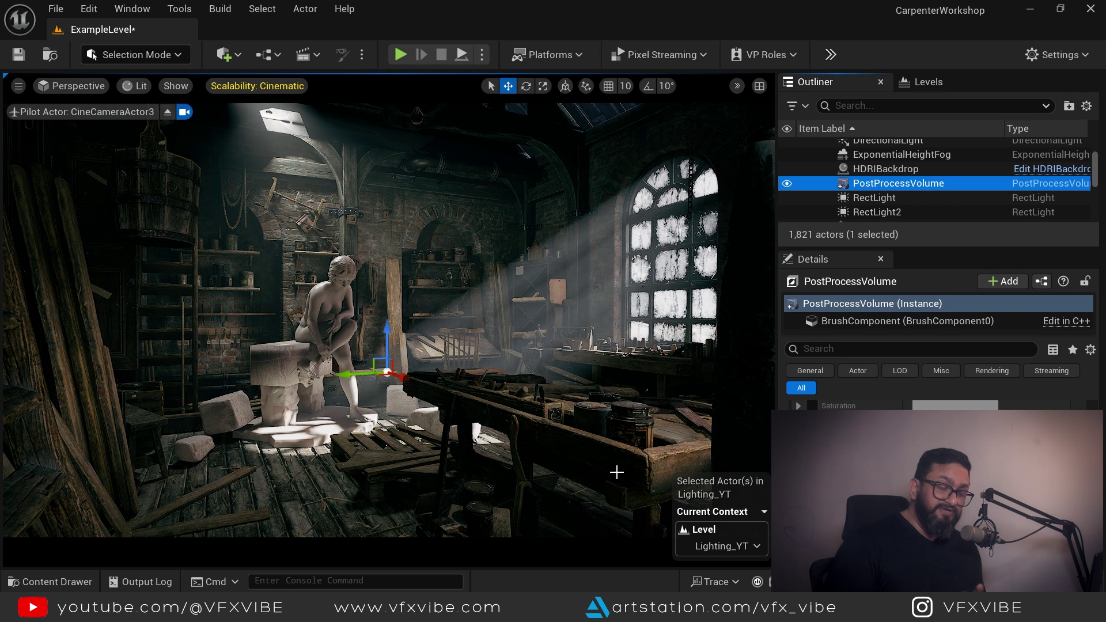
Hide the Lighting_YT level and show the NightLight level in its place
click(927, 85)
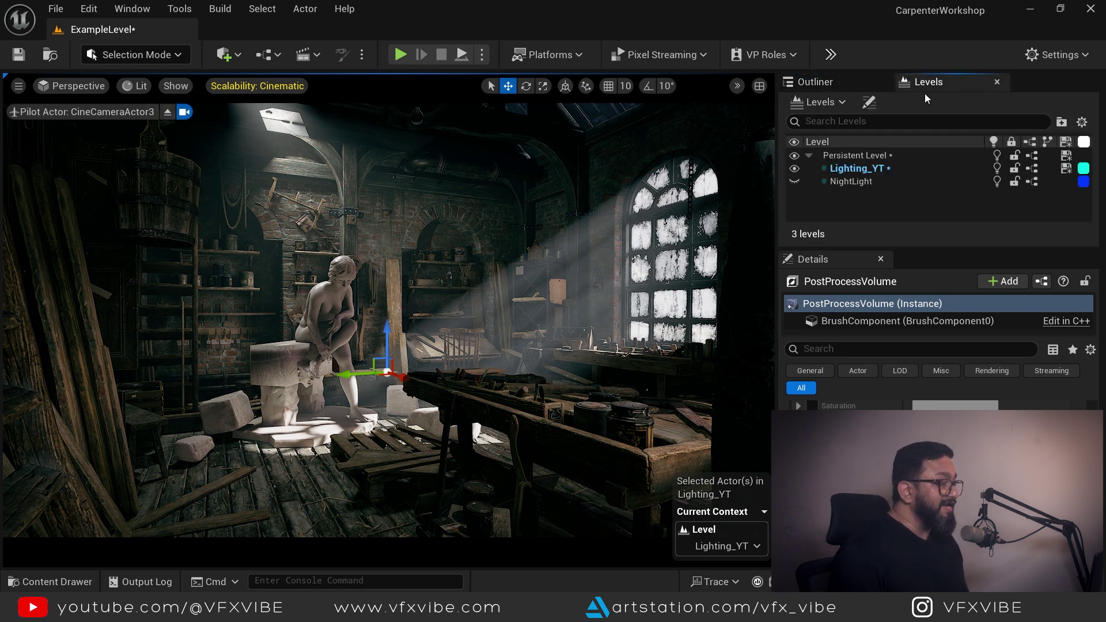
click(794, 168)
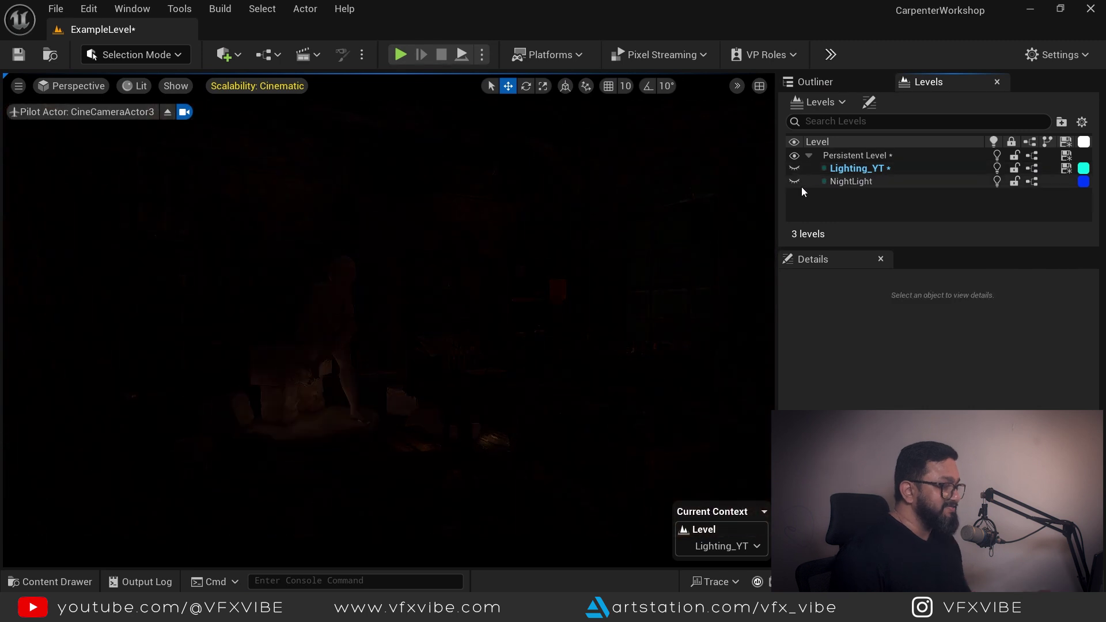
click(794, 182)
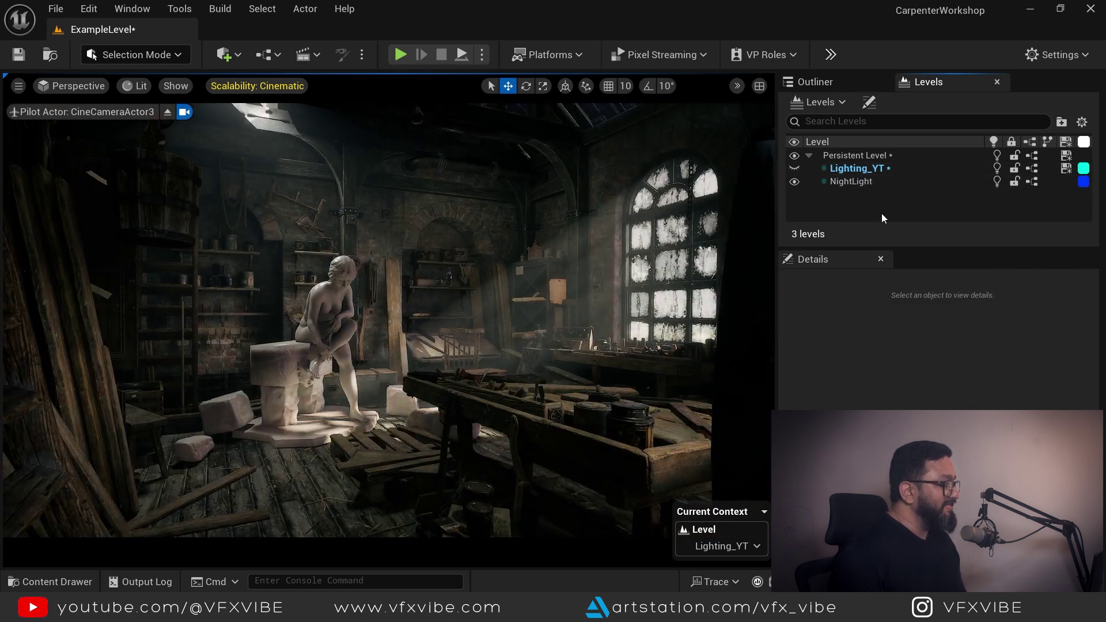
Make NightLight the current level
click(850, 182)
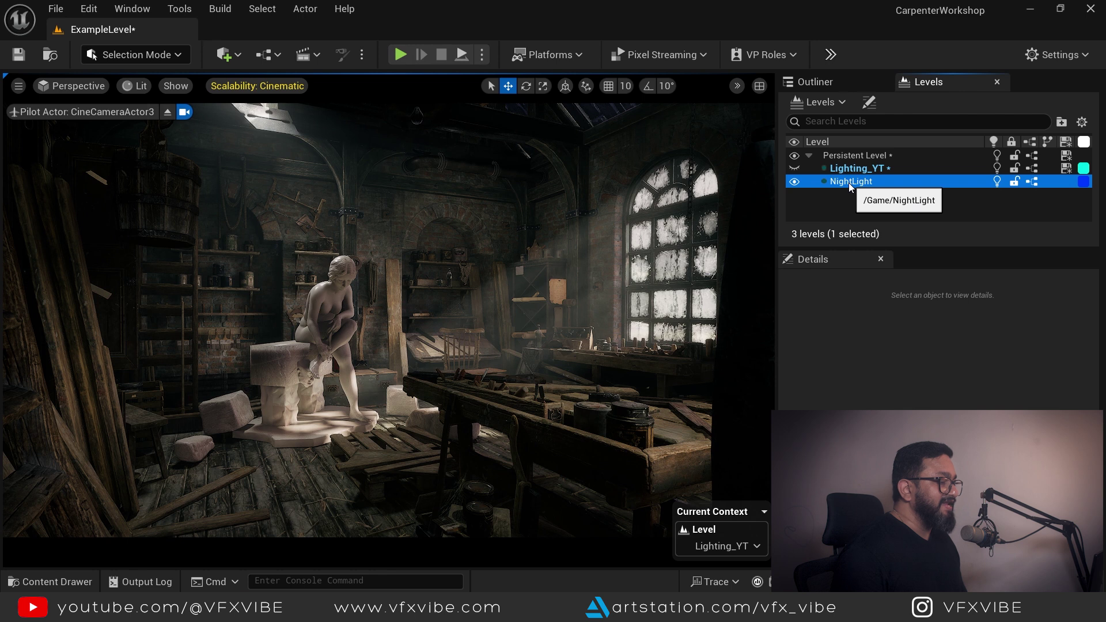
right_click(850, 183)
click(876, 233)
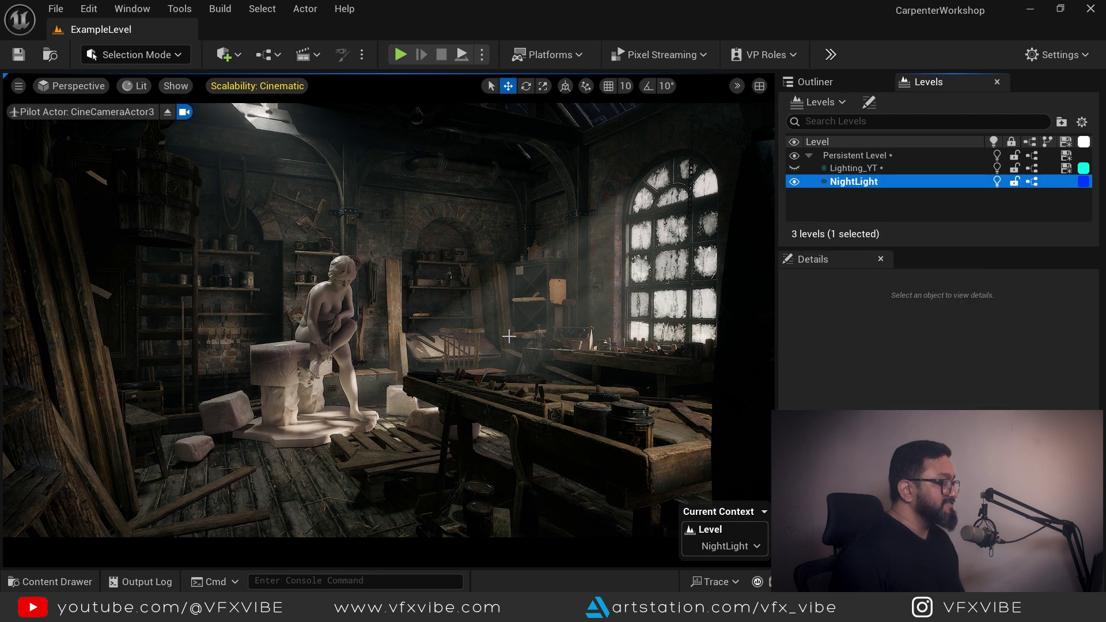